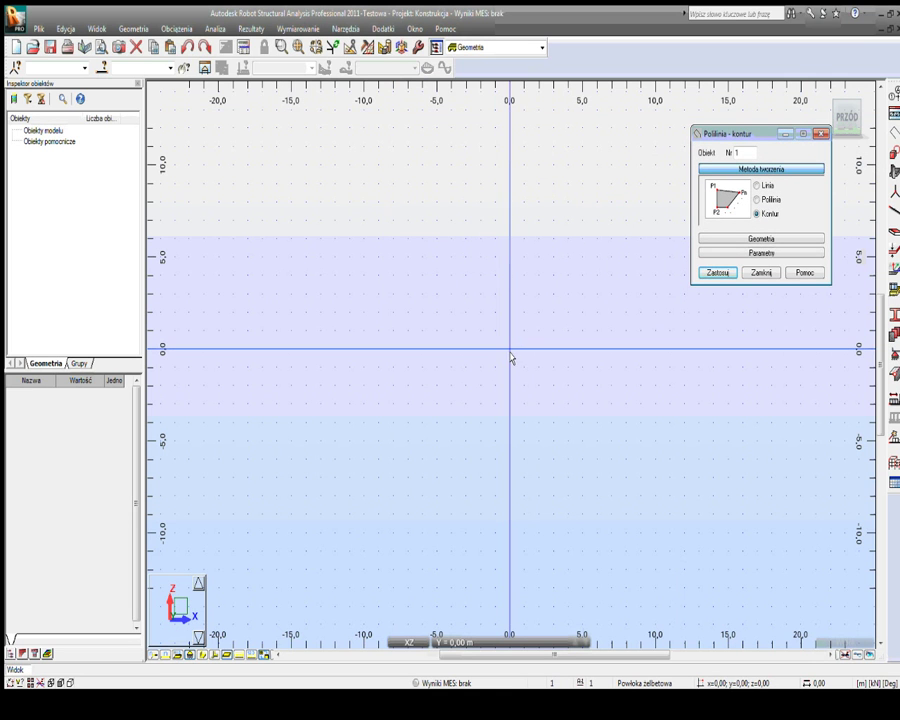
{"action": "left_click", "coordinate": [762, 274]}
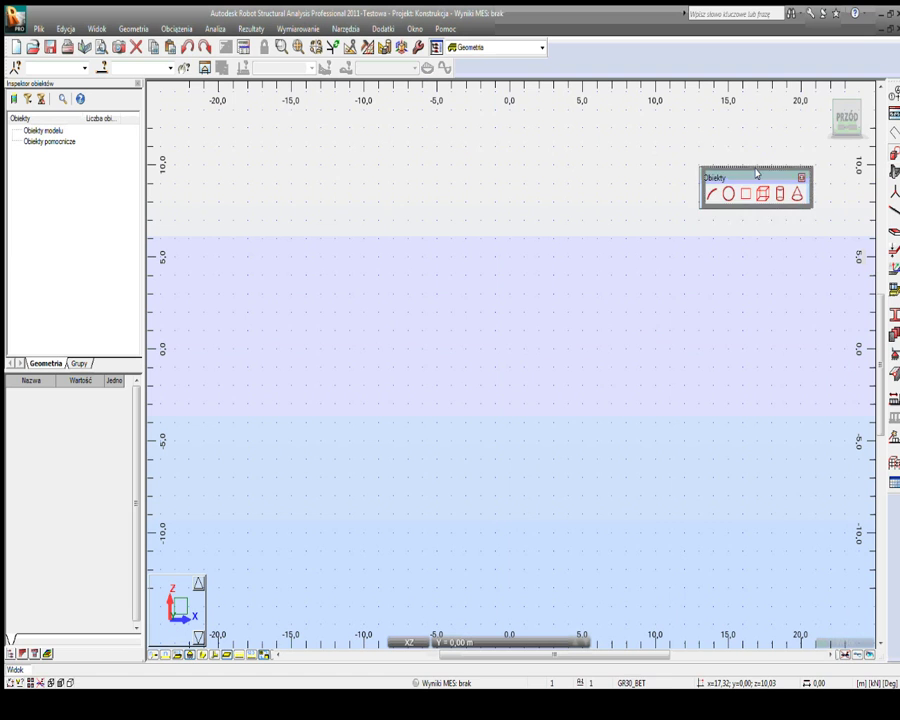
{"action": "left_click_drag", "start_coordinate": [749, 177], "coordinate": [762, 154]}
{"action": "left_click", "coordinate": [725, 170]}
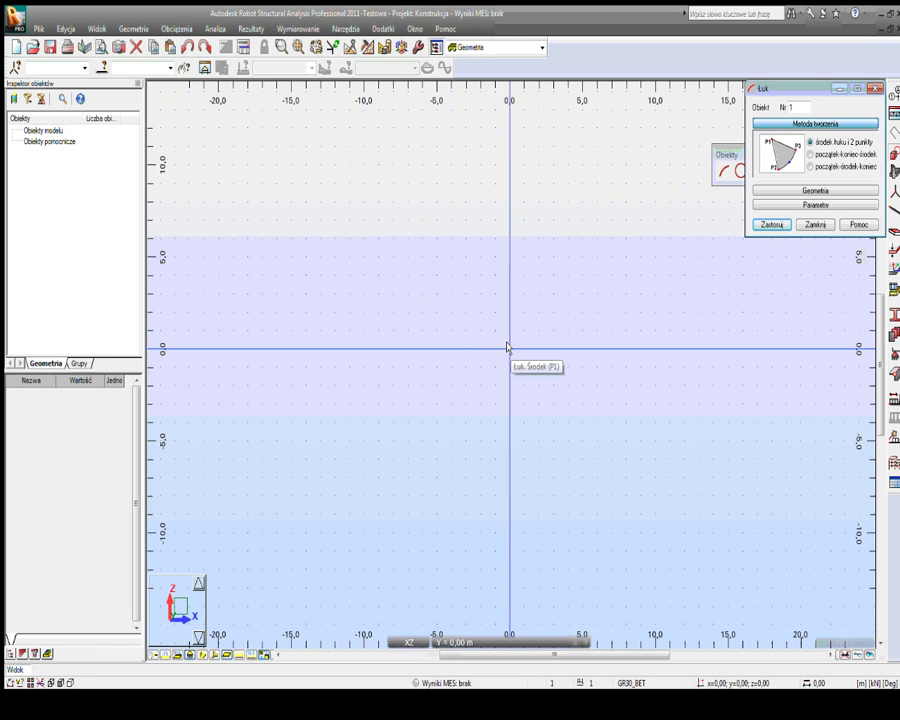
{"action": "left_click", "coordinate": [510, 349]}
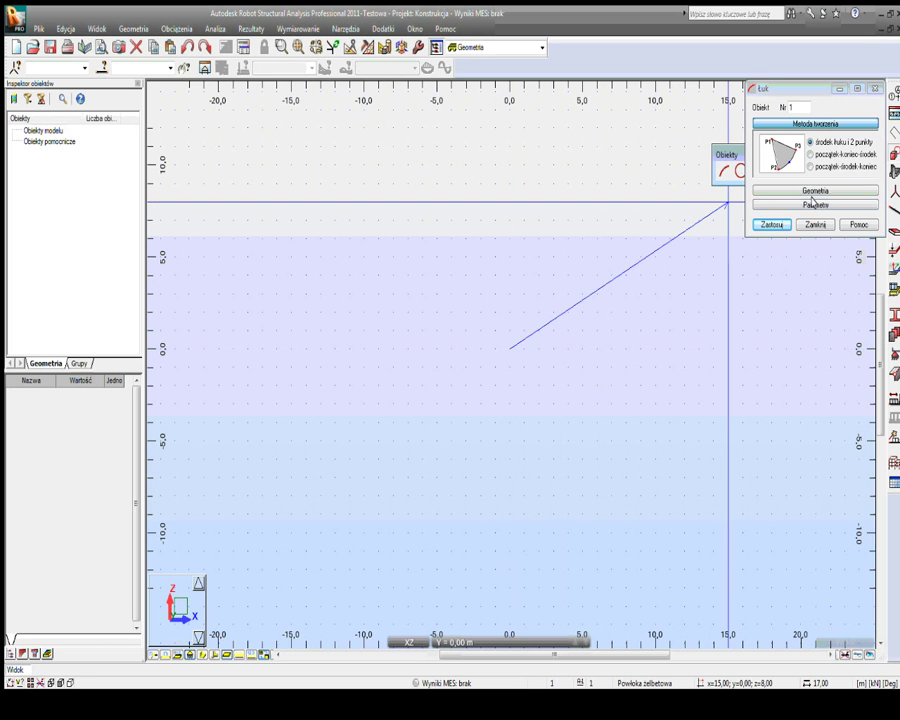
{"action": "left_click", "coordinate": [814, 204]}
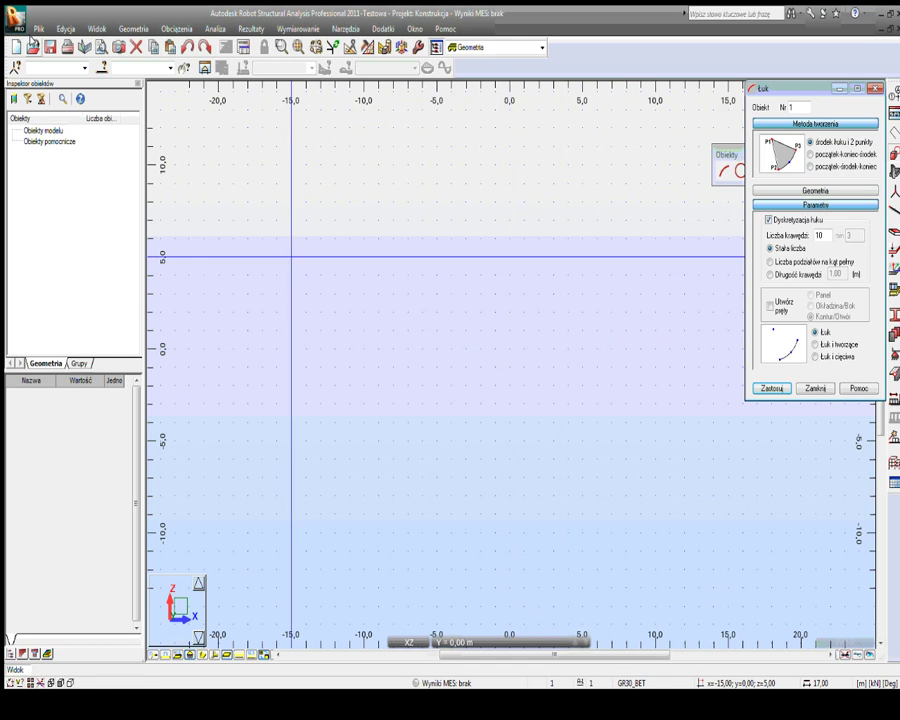
Step: Open the existing project modelowanie.rtd from the warsztaty folder
{"action": "left_click", "coordinate": [39, 28]}
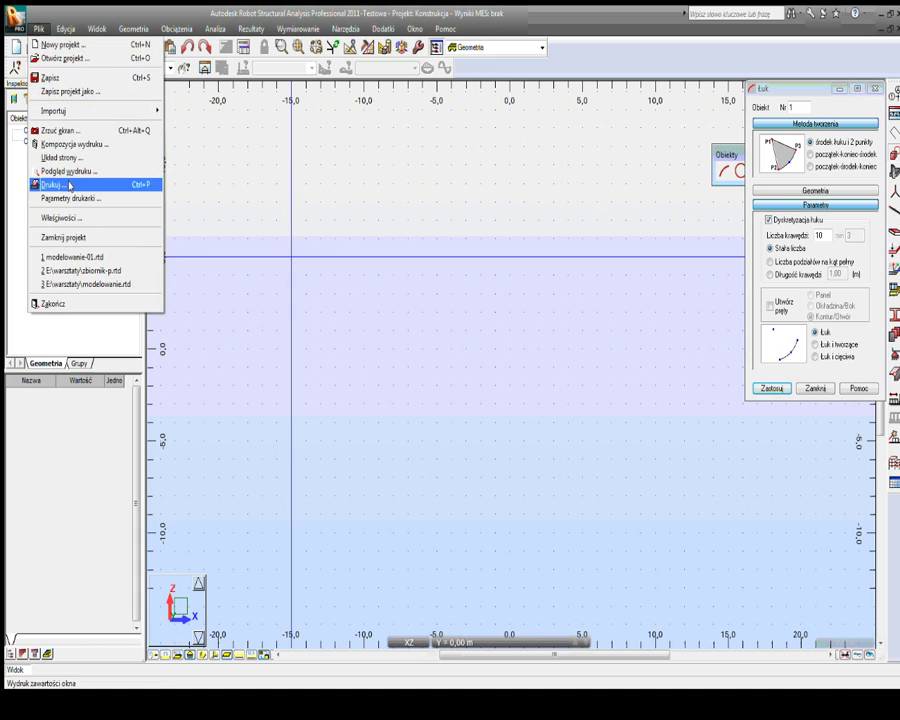
{"action": "left_click", "coordinate": [62, 58]}
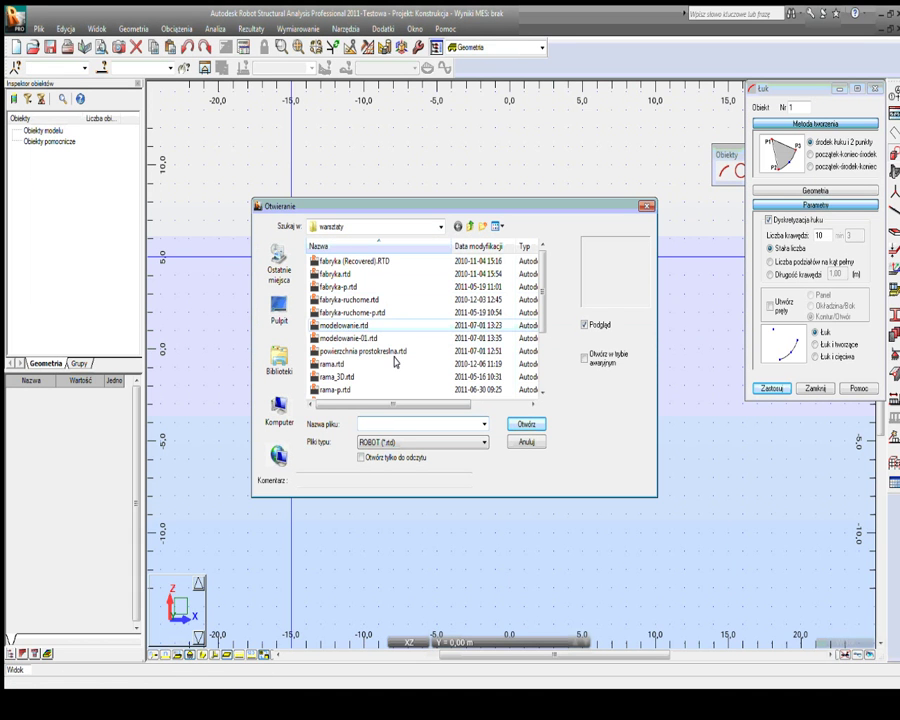
{"action": "left_click", "coordinate": [343, 325]}
{"action": "left_click", "coordinate": [525, 423]}
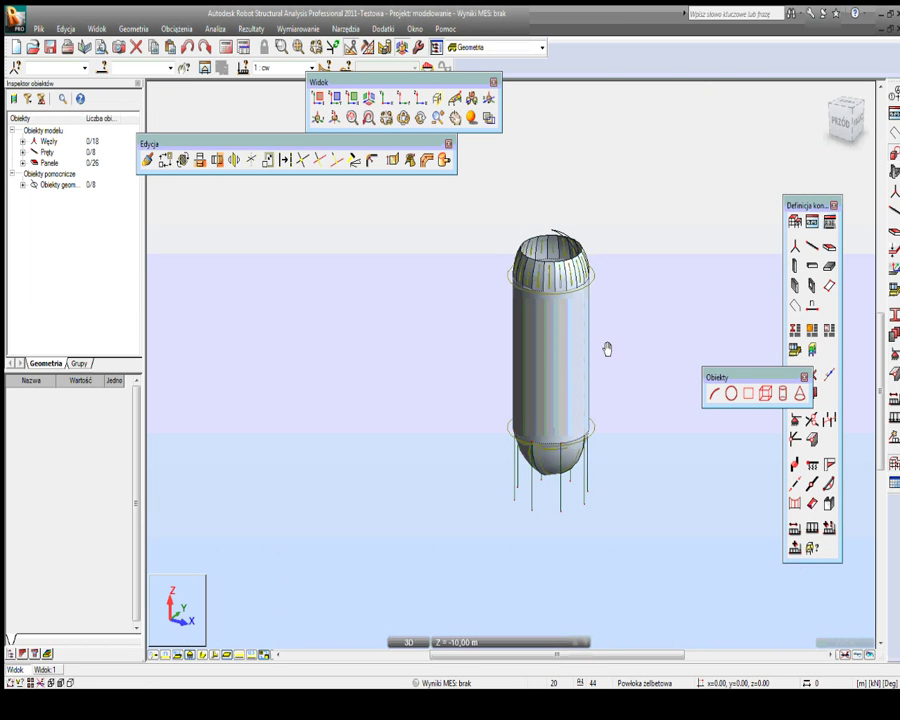
Step: Examine the ring of curved panels at the upper end of the tank, redrawing the view and orbiting around it in 3D
{"action": "scroll", "coordinate": [587, 354], "scroll_direction": "up", "scroll_amount": 2}
{"action": "scroll", "coordinate": [546, 274], "scroll_direction": "up", "scroll_amount": 2}
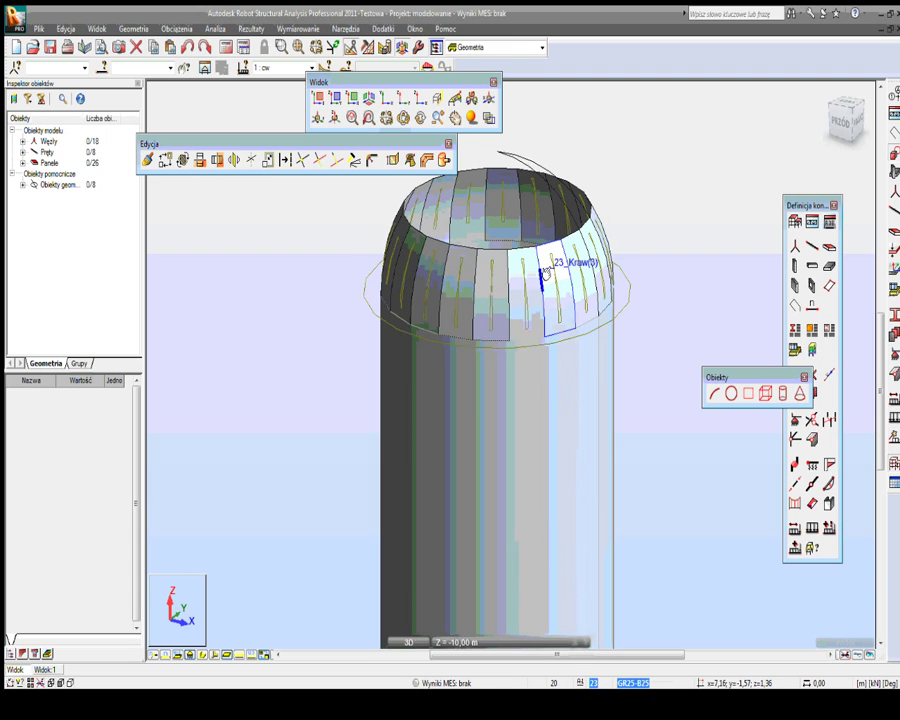
{"action": "right_click", "coordinate": [599, 217]}
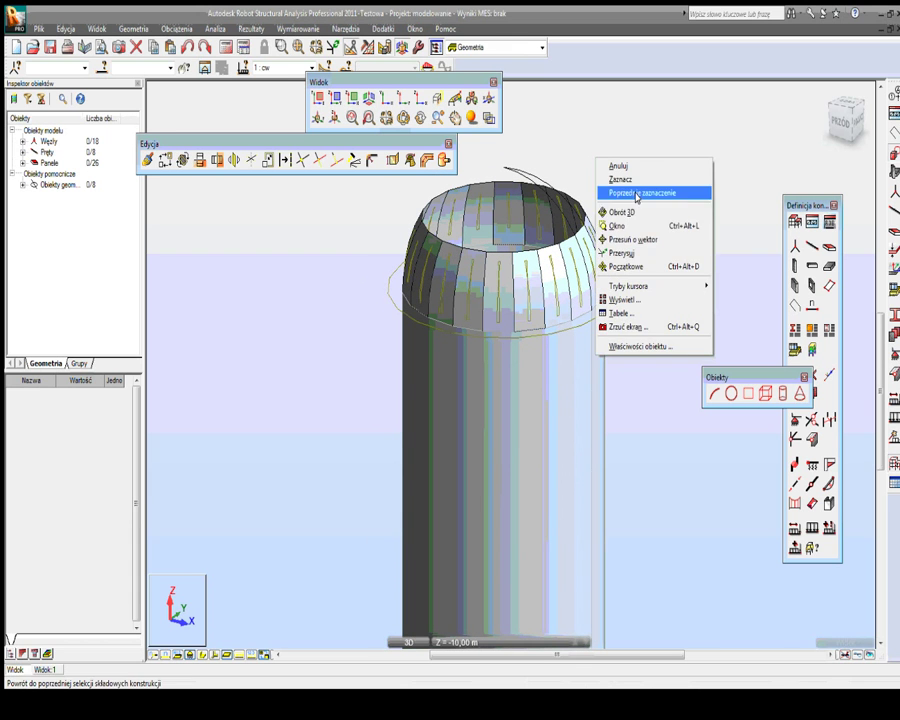
{"action": "left_click", "coordinate": [634, 254]}
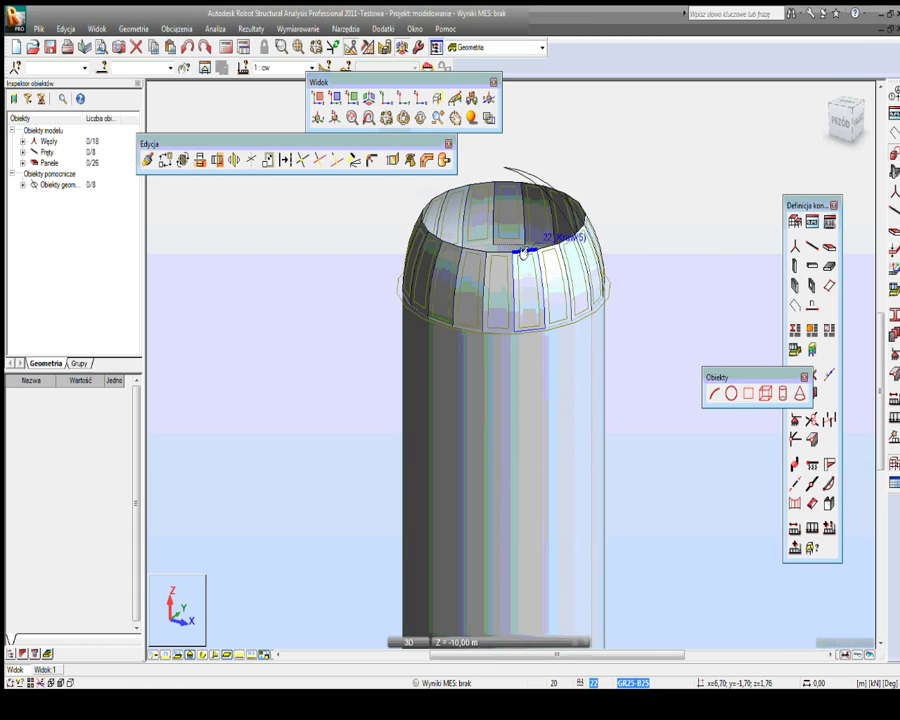
{"action": "right_click", "coordinate": [466, 251]}
{"action": "left_click", "coordinate": [509, 352]}
{"action": "left_click_drag", "start_coordinate": [532, 321], "coordinate": [581, 288]}
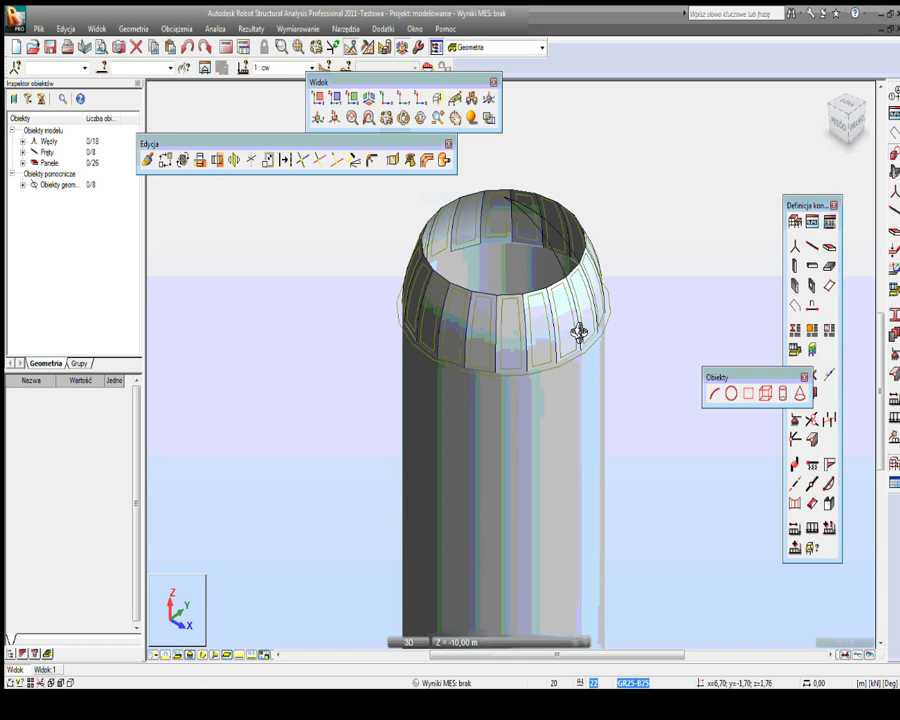
{"action": "left_click_drag", "start_coordinate": [581, 334], "coordinate": [445, 233]}
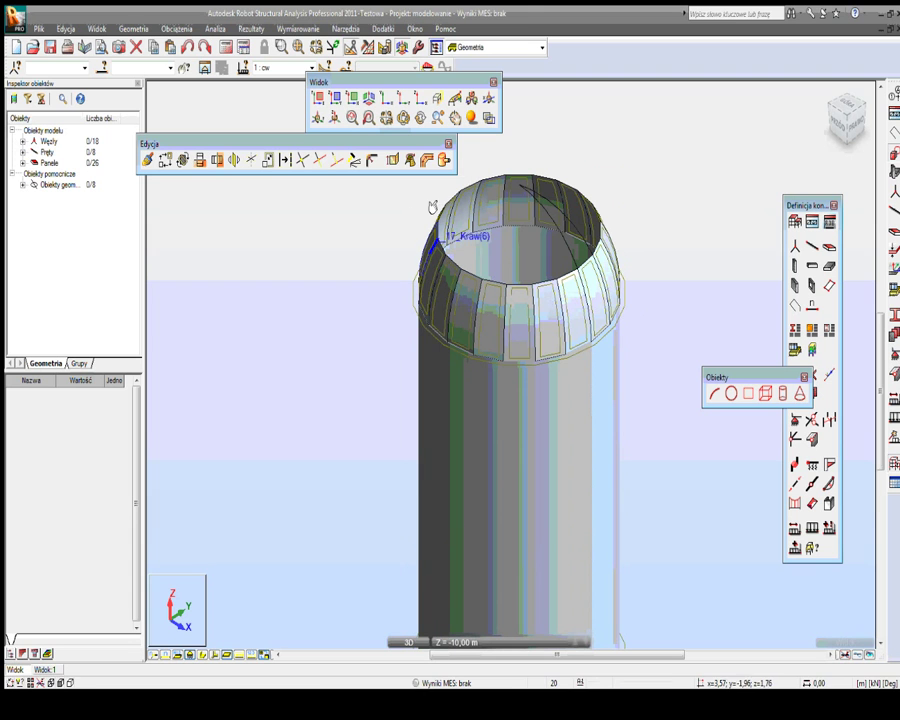
{"action": "left_click", "coordinate": [447, 143]}
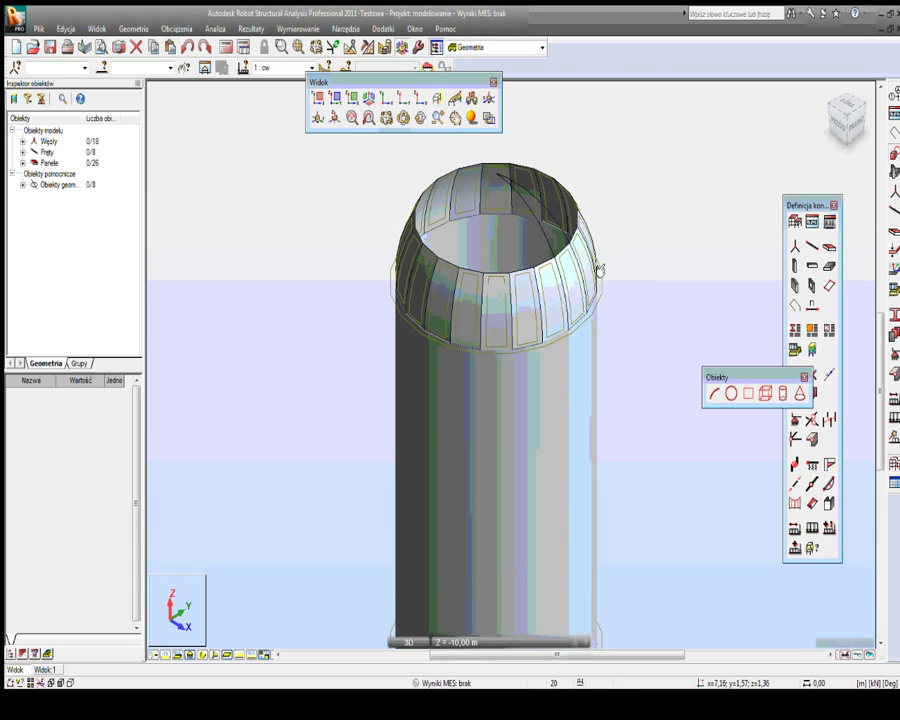
Step: Select the whole cylindrical wall, object 28, to inspect its panel properties, and clear the selection
{"action": "left_click", "coordinate": [543, 406]}
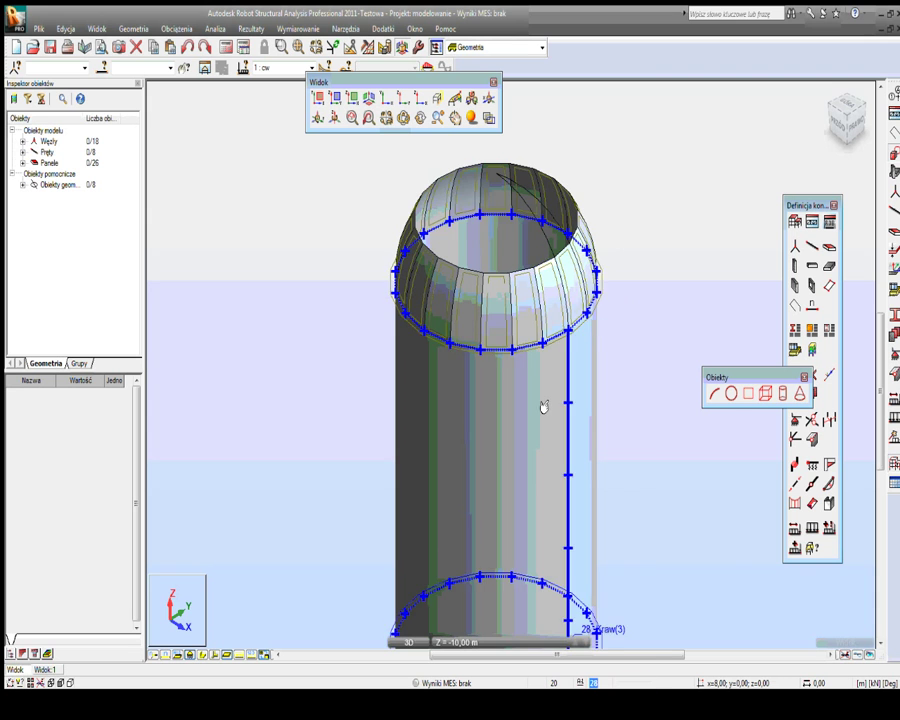
{"action": "middle_click_drag", "start_coordinate": [543, 414], "coordinate": [556, 283]}
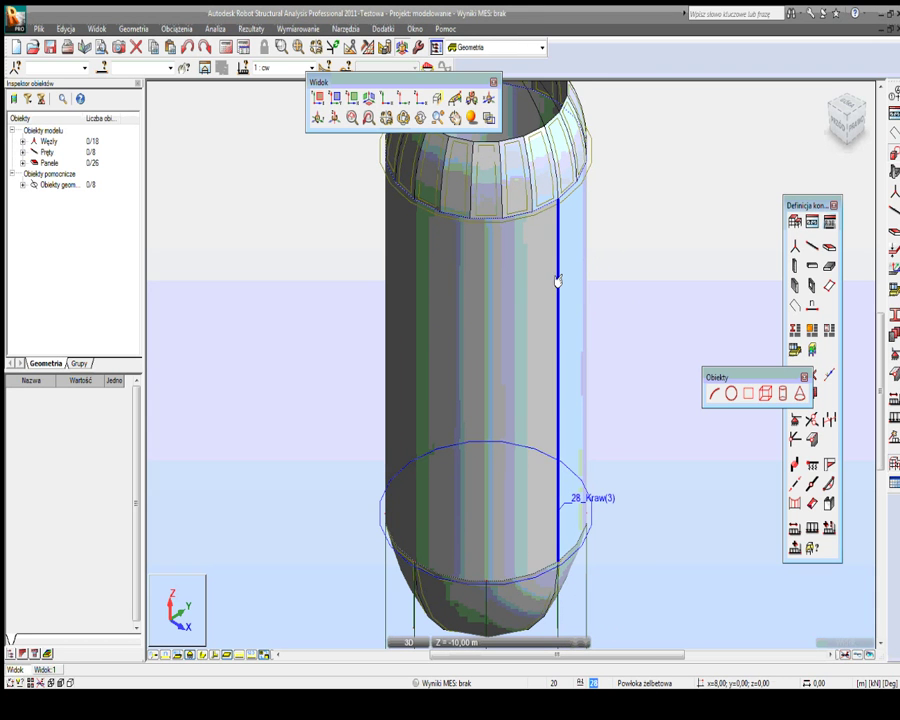
{"action": "left_click", "coordinate": [514, 223]}
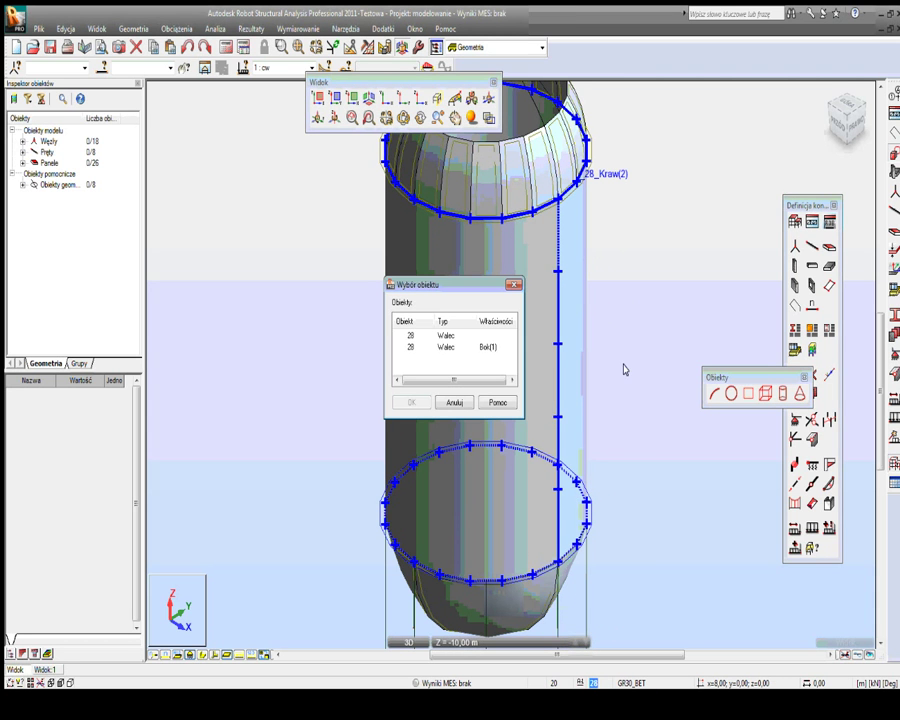
{"action": "left_click", "coordinate": [407, 335]}
{"action": "left_click", "coordinate": [411, 402]}
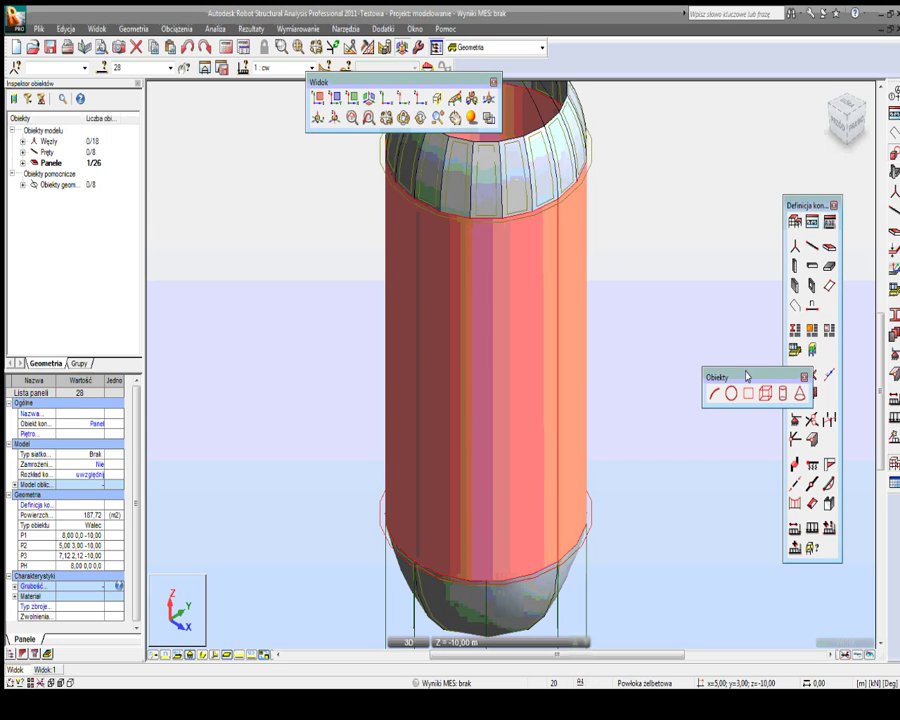
{"action": "left_click_drag", "start_coordinate": [746, 376], "coordinate": [662, 153]}
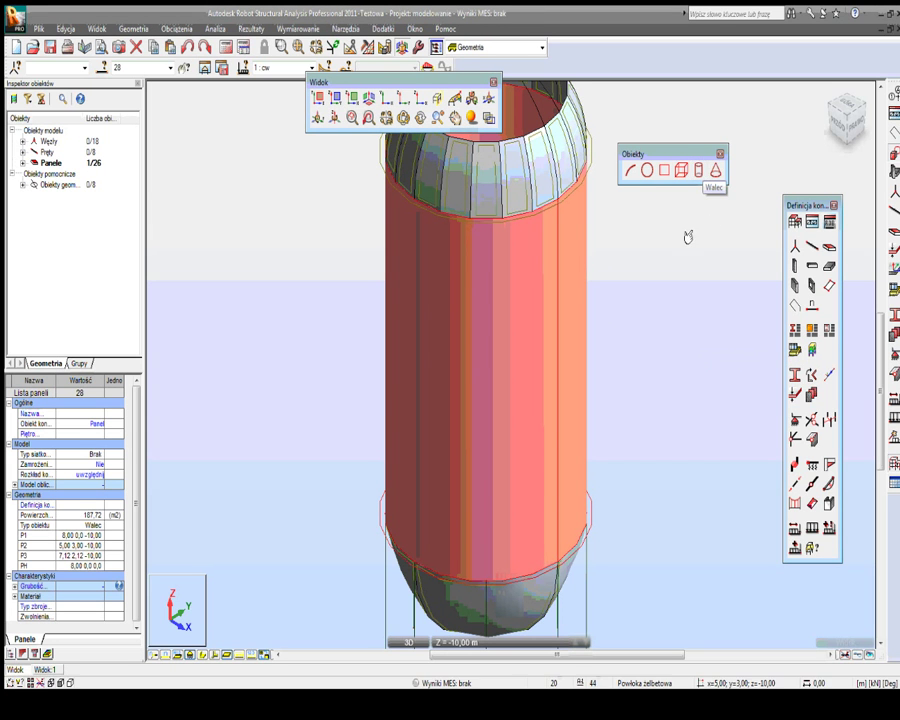
{"action": "left_click", "coordinate": [669, 403]}
Step: Inspect the rounded lower shell from beneath, including the properties of one triangular panel, and view the whole tank from outside
{"action": "left_click_drag", "start_coordinate": [668, 489], "coordinate": [653, 421]}
{"action": "right_click", "coordinate": [574, 421]}
{"action": "left_click", "coordinate": [619, 474]}
{"action": "left_click_drag", "start_coordinate": [619, 474], "coordinate": [629, 382]}
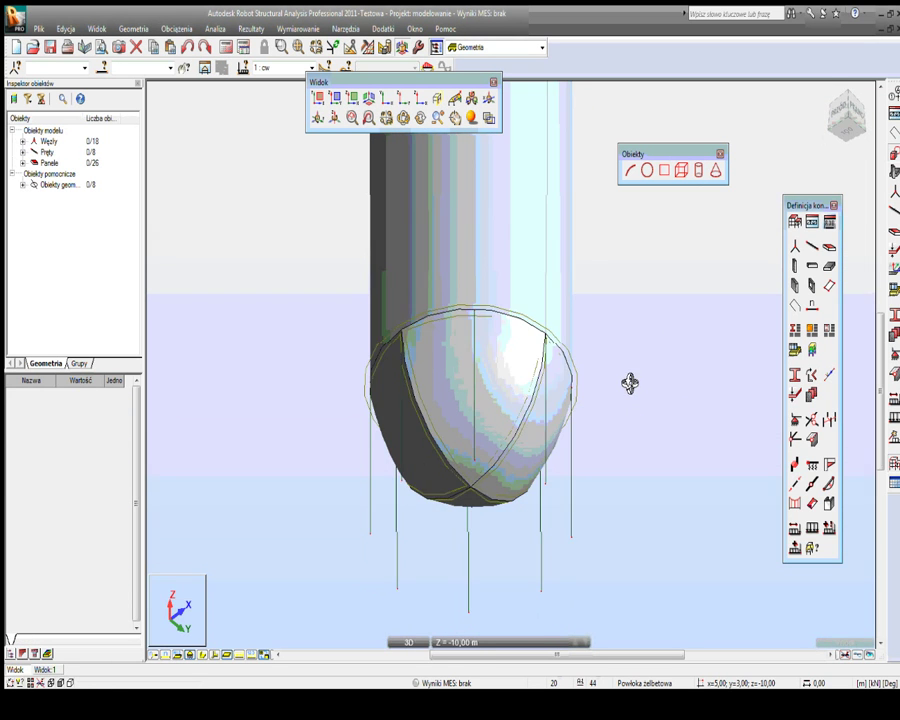
{"action": "right_click", "coordinate": [580, 366]}
{"action": "left_click", "coordinate": [621, 382]}
{"action": "left_click", "coordinate": [490, 373]}
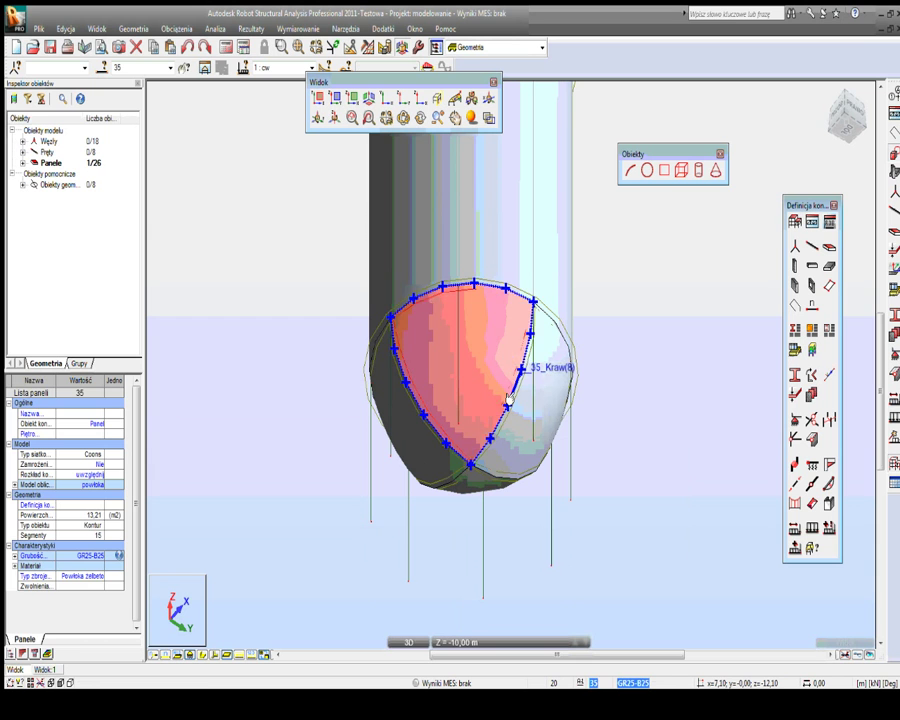
{"action": "left_click", "coordinate": [645, 400]}
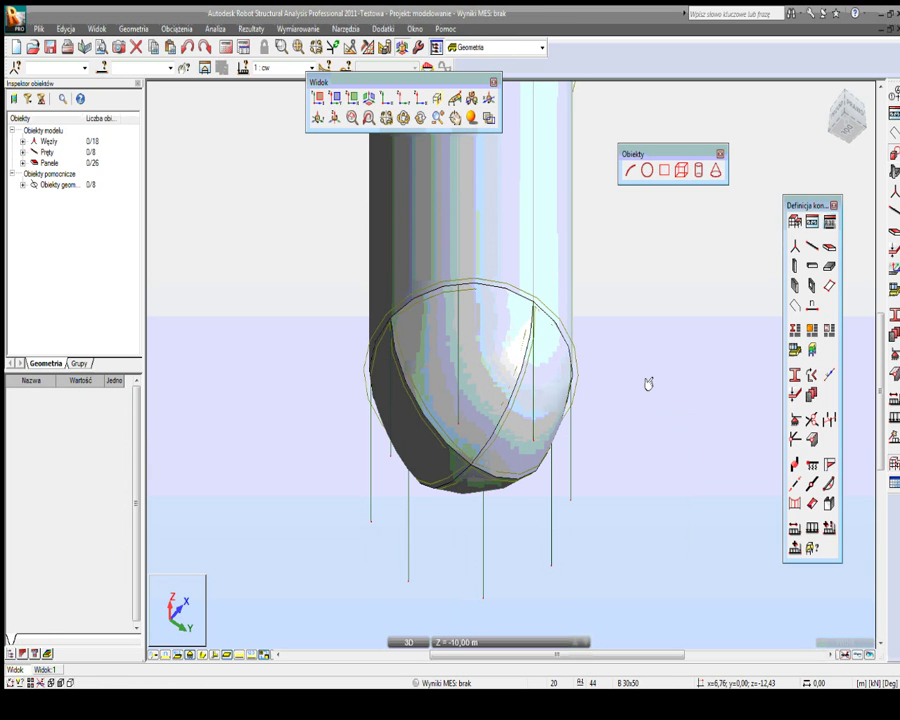
{"action": "left_click_drag", "start_coordinate": [648, 378], "coordinate": [636, 407]}
{"action": "right_click", "coordinate": [639, 305]}
{"action": "left_click", "coordinate": [646, 328]}
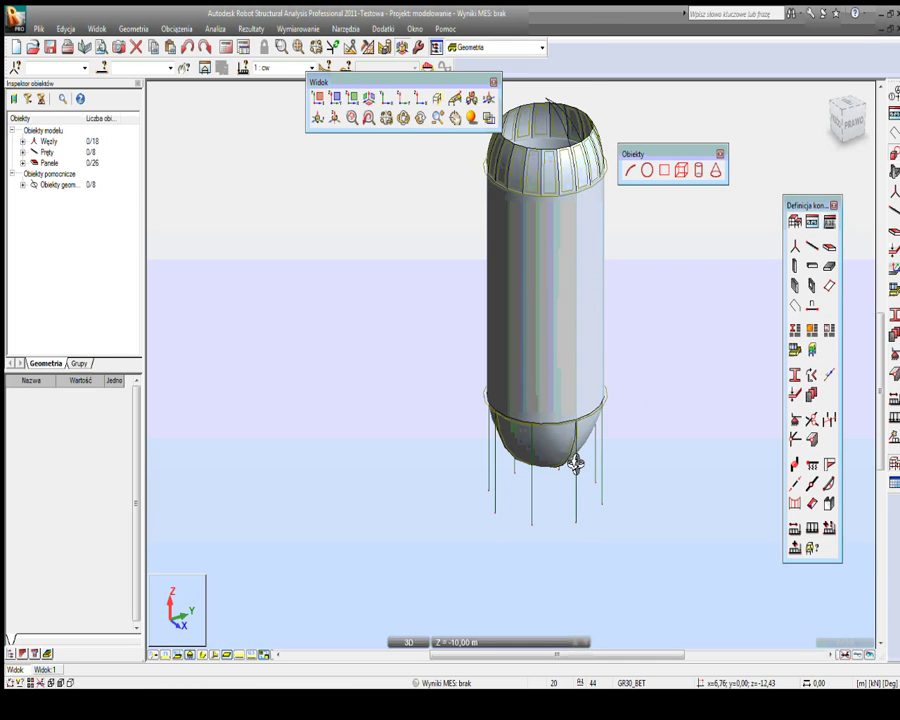
{"action": "middle_click_drag", "start_coordinate": [679, 321], "coordinate": [638, 347]}
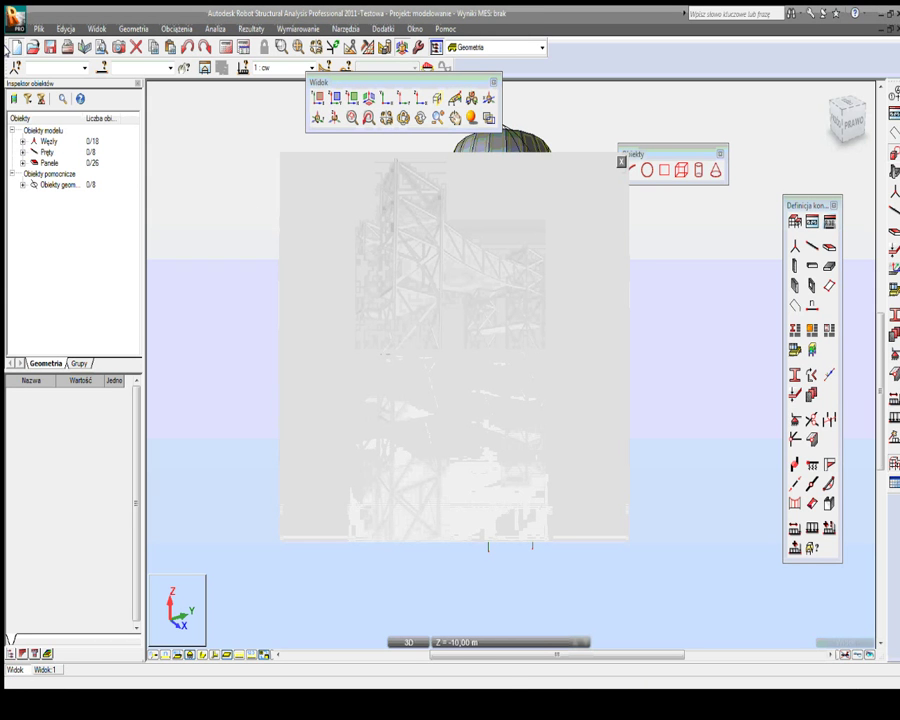
Step: Create a new empty project and close the Polilinia - kontur dialog
{"action": "left_click", "coordinate": [460, 381]}
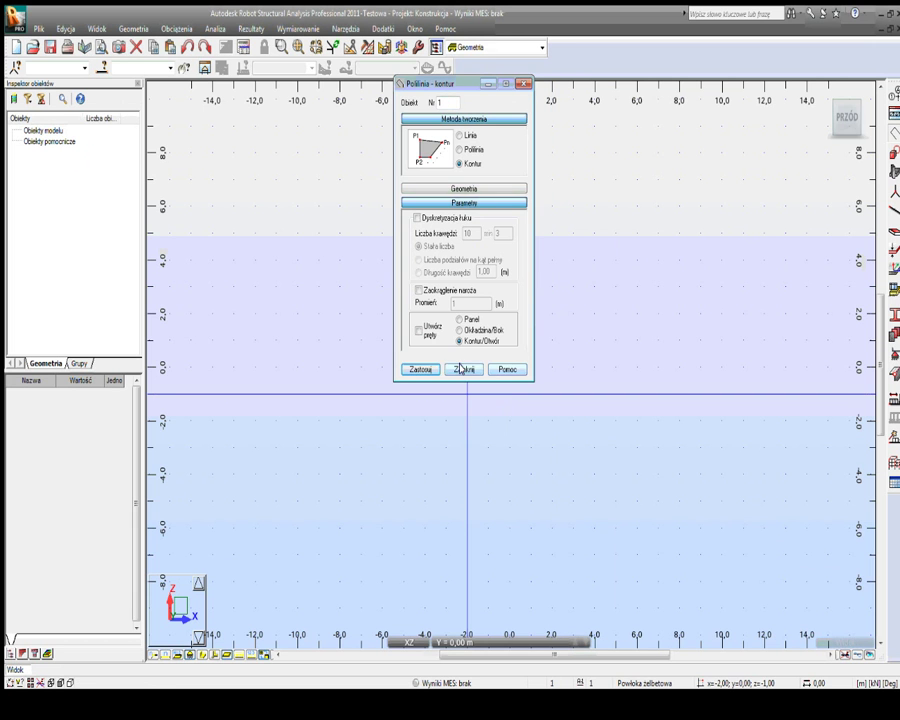
{"action": "left_click", "coordinate": [464, 369]}
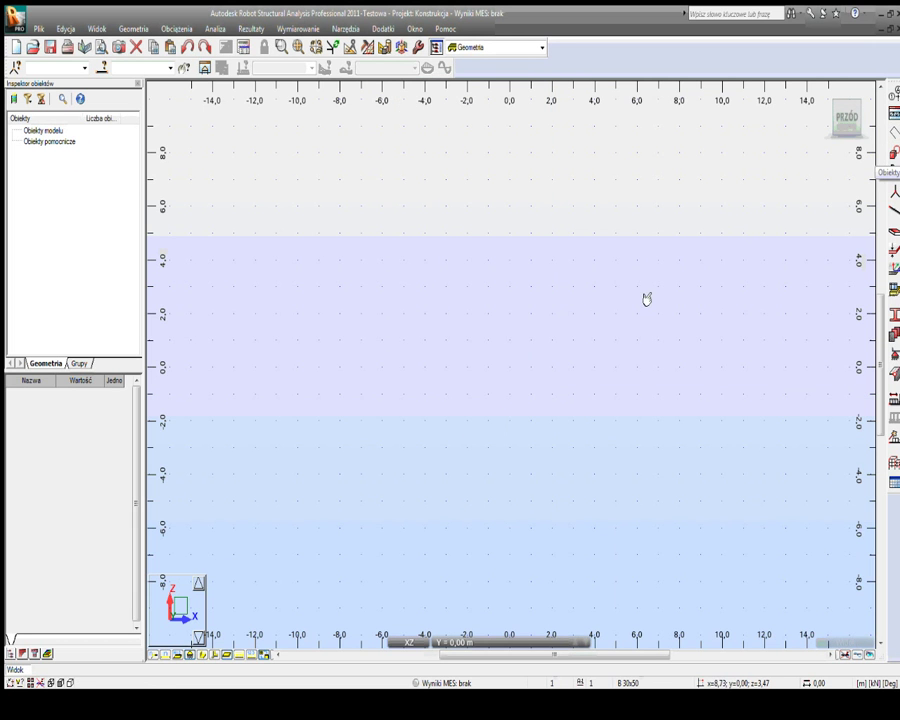
{"action": "middle_click_drag", "start_coordinate": [516, 327], "coordinate": [452, 332]}
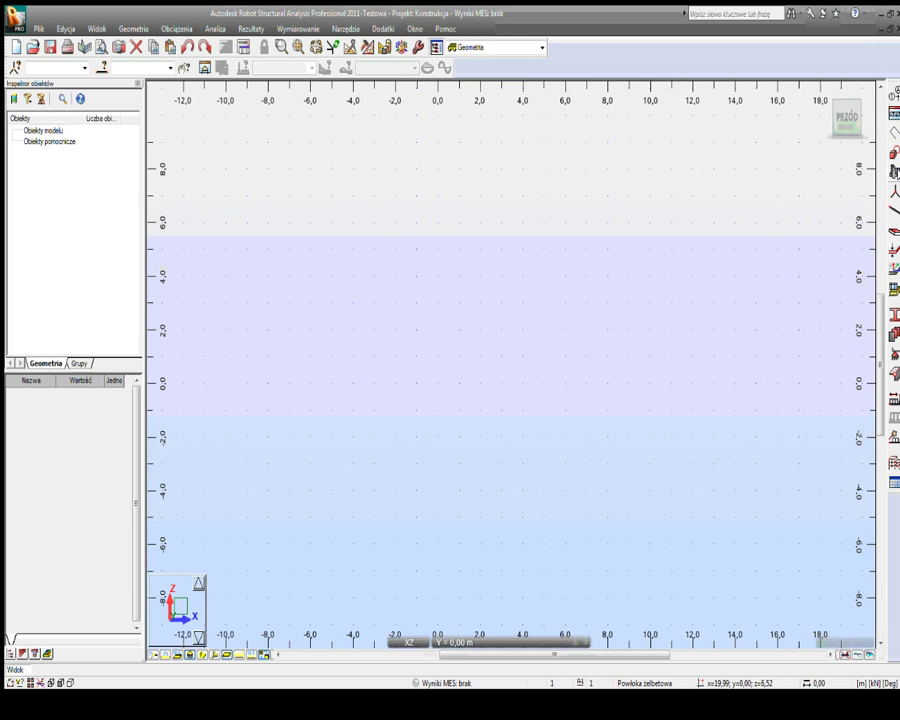
Step: Set up an arc object defined by centre and two points, with arc discretization enabled at a constant 16 edges
{"action": "left_click", "coordinate": [894, 152]}
{"action": "left_click", "coordinate": [711, 193]}
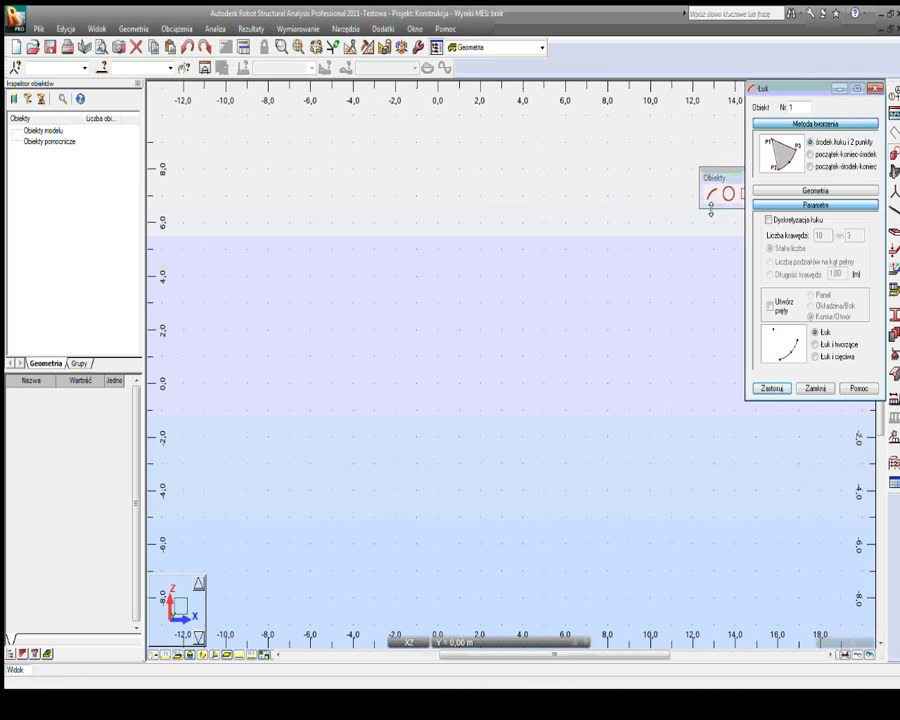
{"action": "left_click_drag", "start_coordinate": [806, 93], "coordinate": [804, 103]}
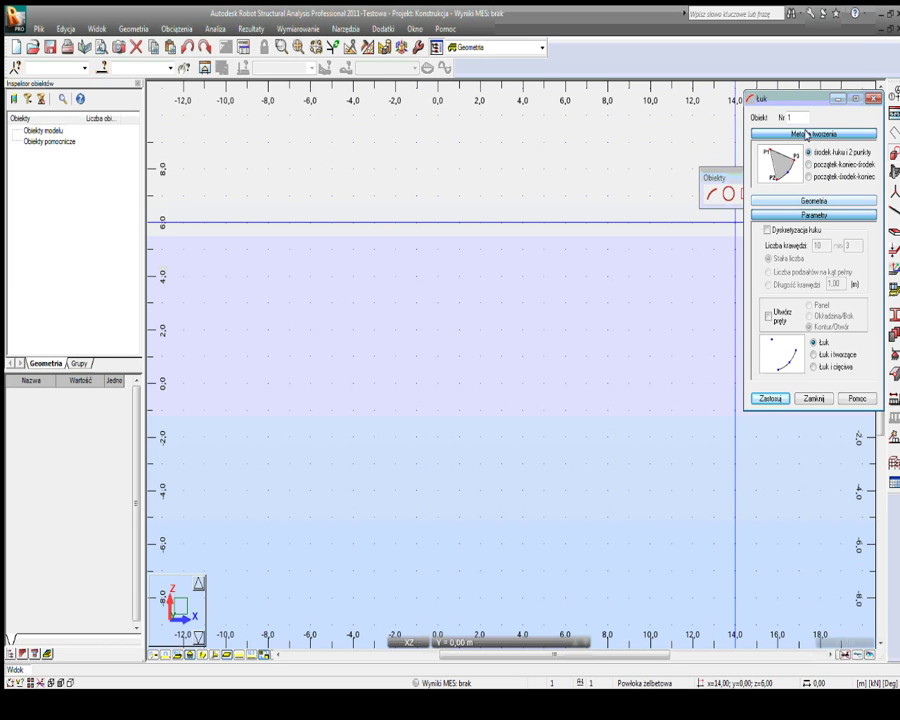
{"action": "left_click_drag", "start_coordinate": [799, 97], "coordinate": [786, 92]}
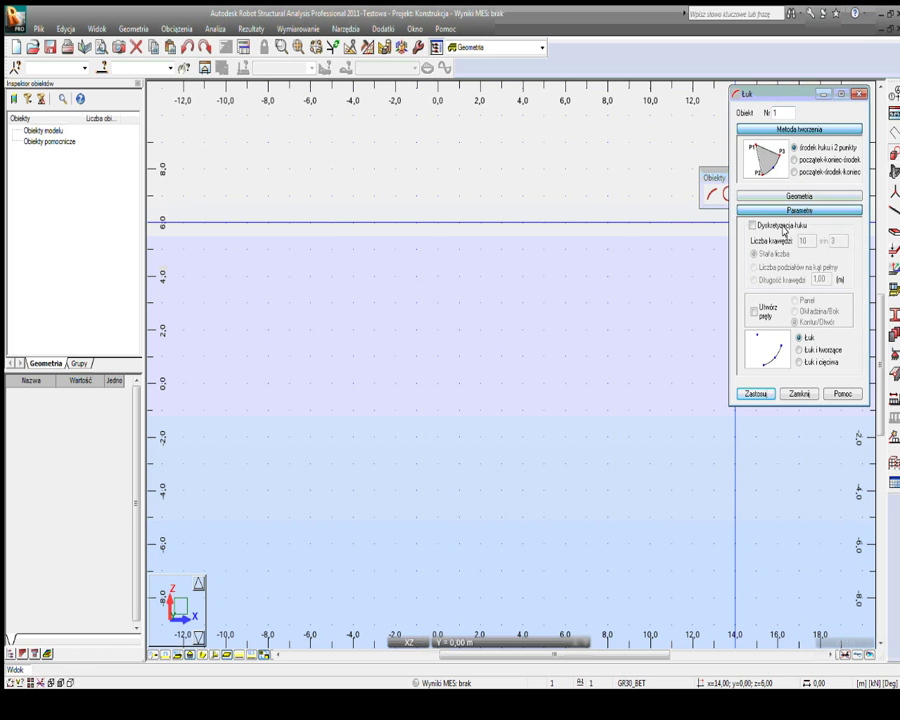
{"action": "left_click_drag", "start_coordinate": [710, 176], "coordinate": [620, 115]}
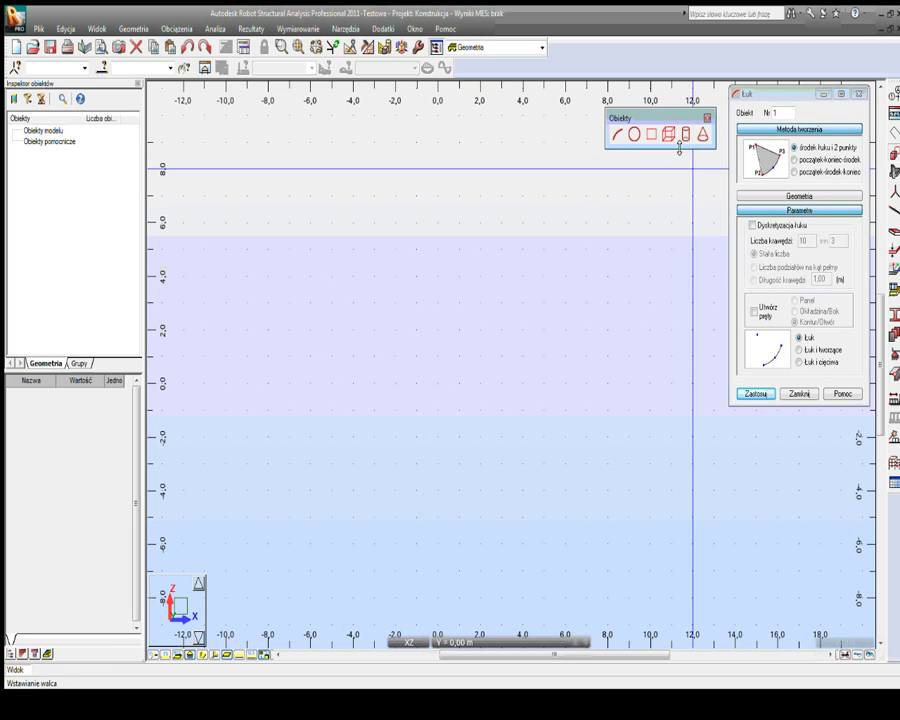
{"action": "left_click", "coordinate": [761, 226]}
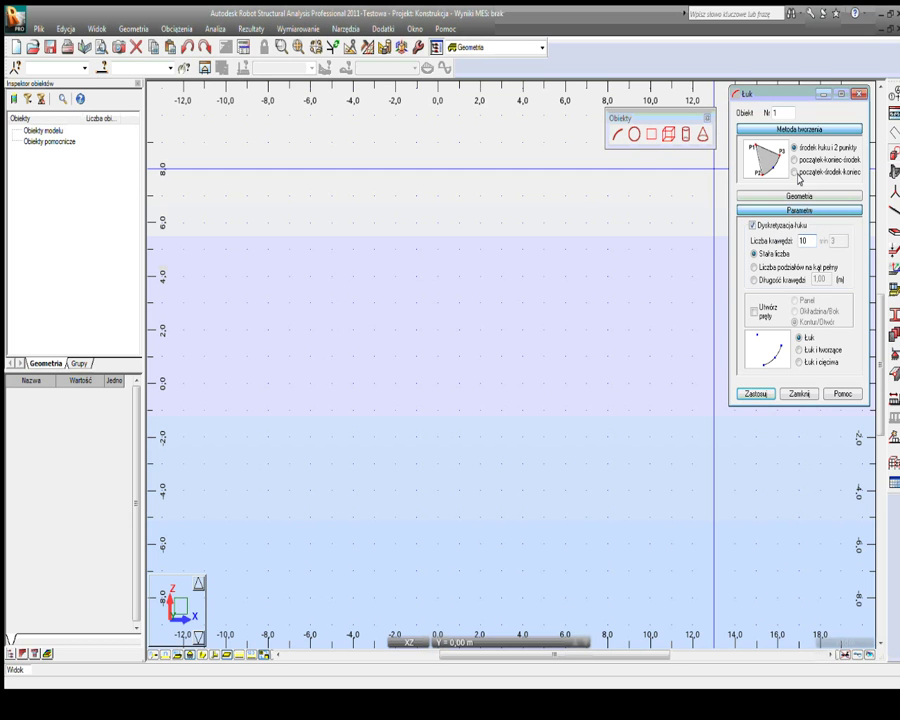
{"action": "left_click_drag", "start_coordinate": [783, 91], "coordinate": [778, 117]}
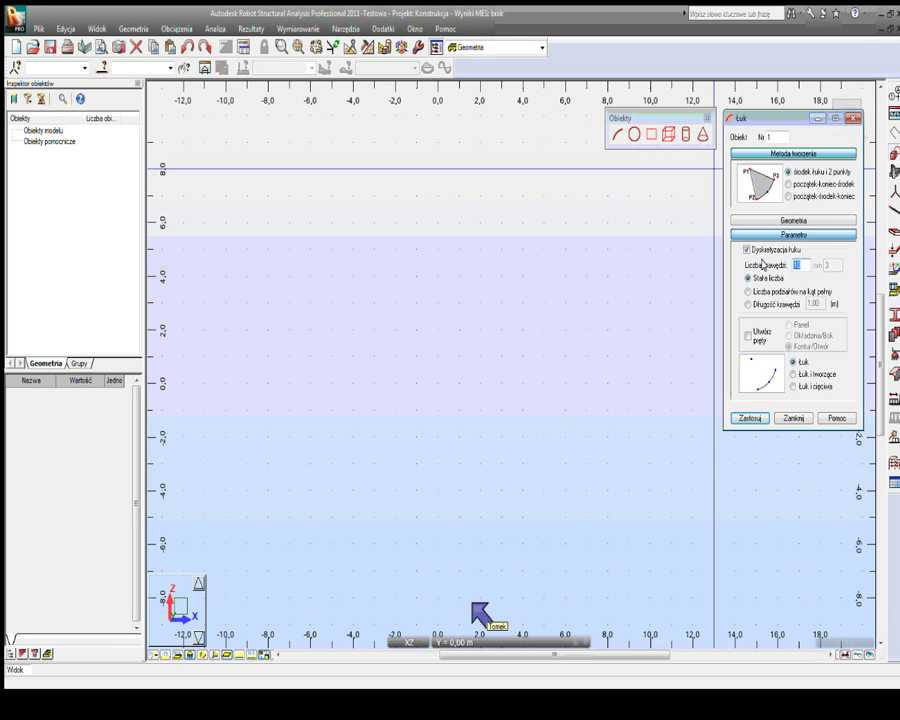
{"action": "type", "text": "18"}
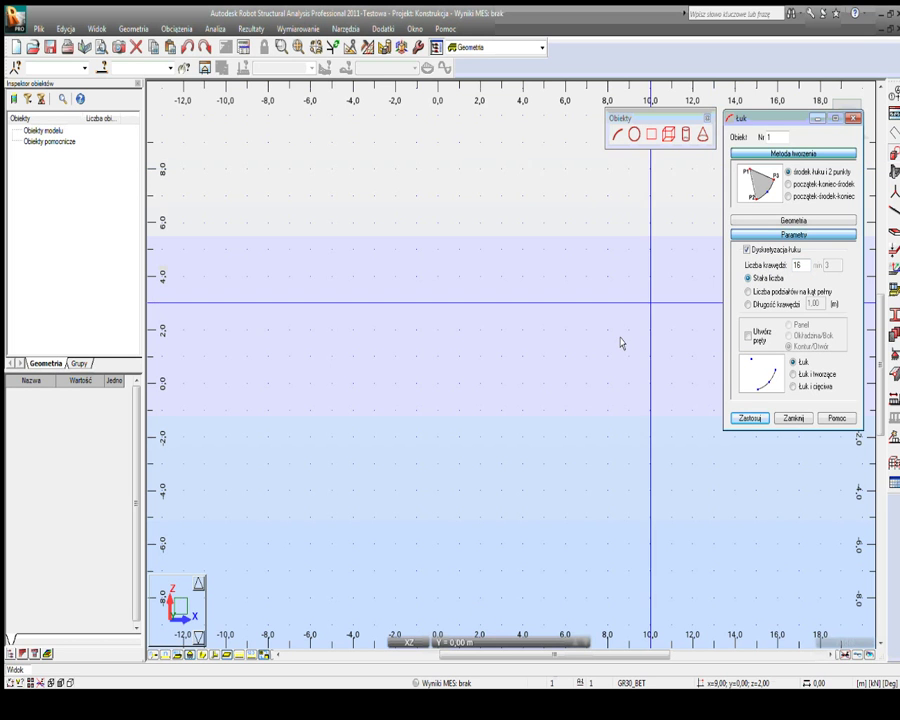
Step: Draw a quarter arc in the XZ plane centred at the origin, from x=4, z=0 to x=0, z=4
{"action": "left_click", "coordinate": [438, 382]}
{"action": "left_click", "coordinate": [522, 382]}
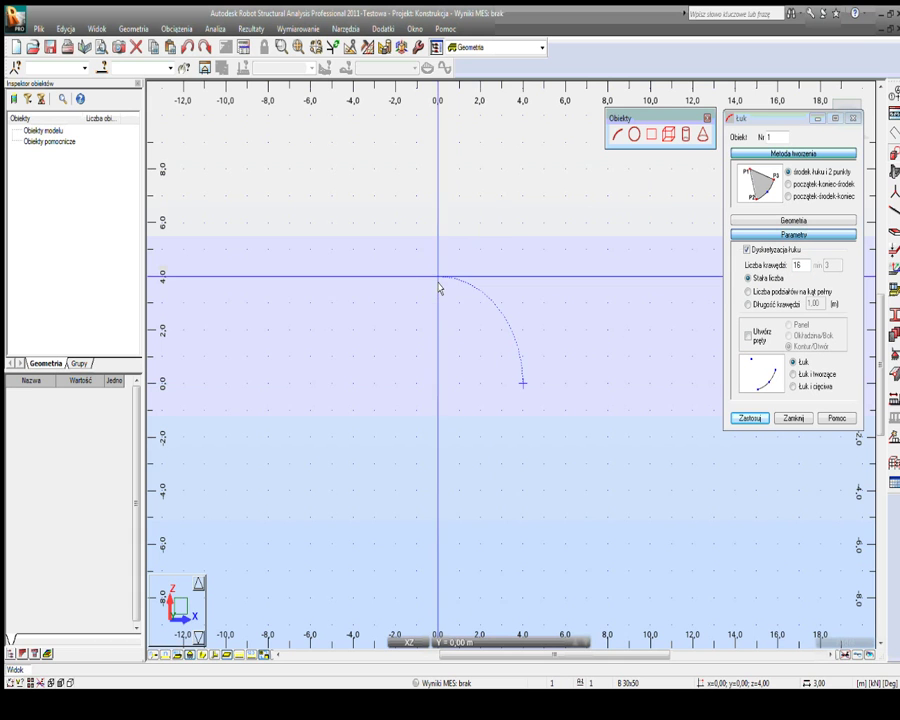
{"action": "left_click", "coordinate": [438, 285]}
{"action": "middle_click_drag", "start_coordinate": [590, 365], "coordinate": [524, 376]}
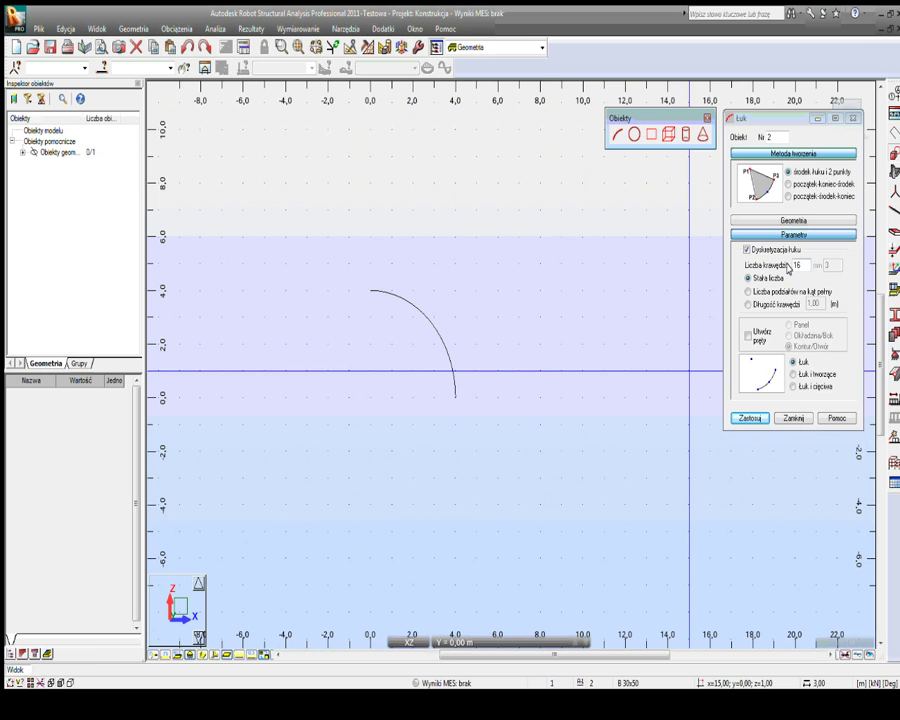
Step: Draw a second quarter arc centred at x=7, z=0, from x=11, z=0 to x=7, z=4, discretized as 16 divisions per full angle
{"action": "left_click", "coordinate": [749, 291]}
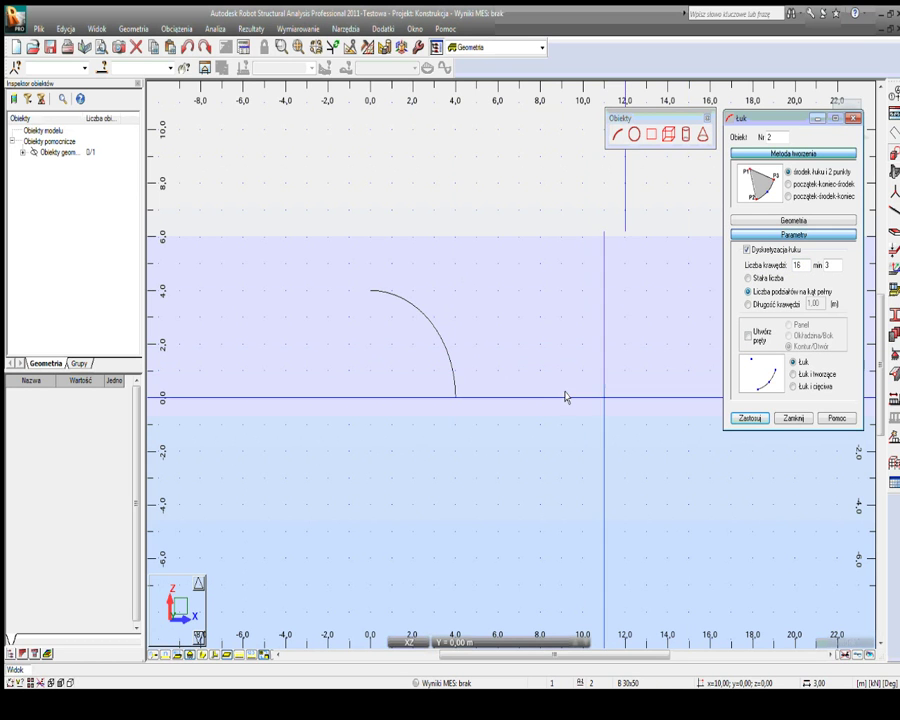
{"action": "left_click", "coordinate": [519, 397]}
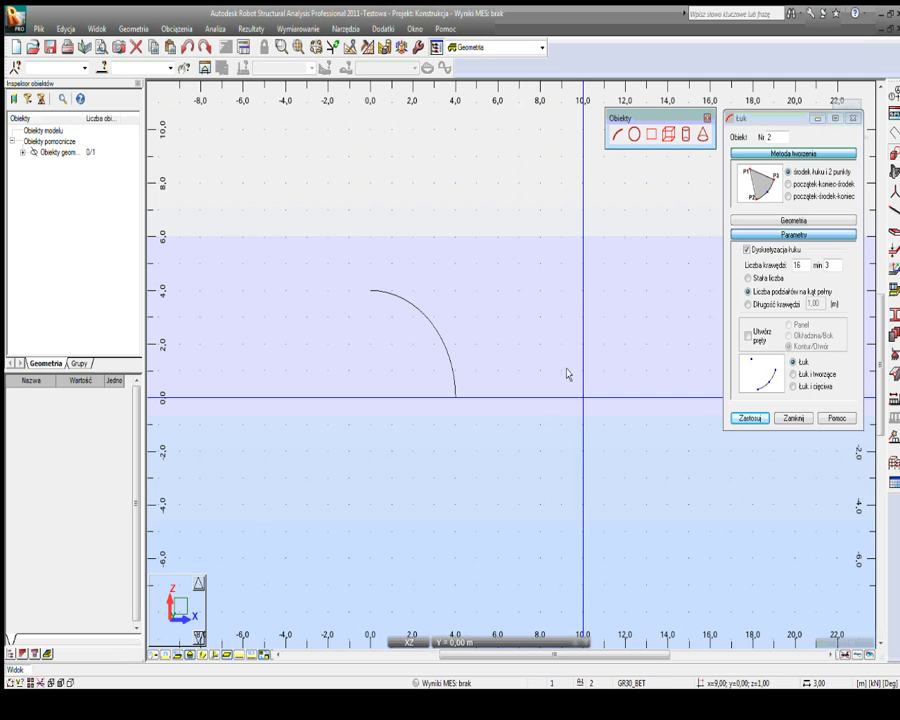
{"action": "left_click", "coordinate": [603, 397]}
{"action": "left_click", "coordinate": [515, 289]}
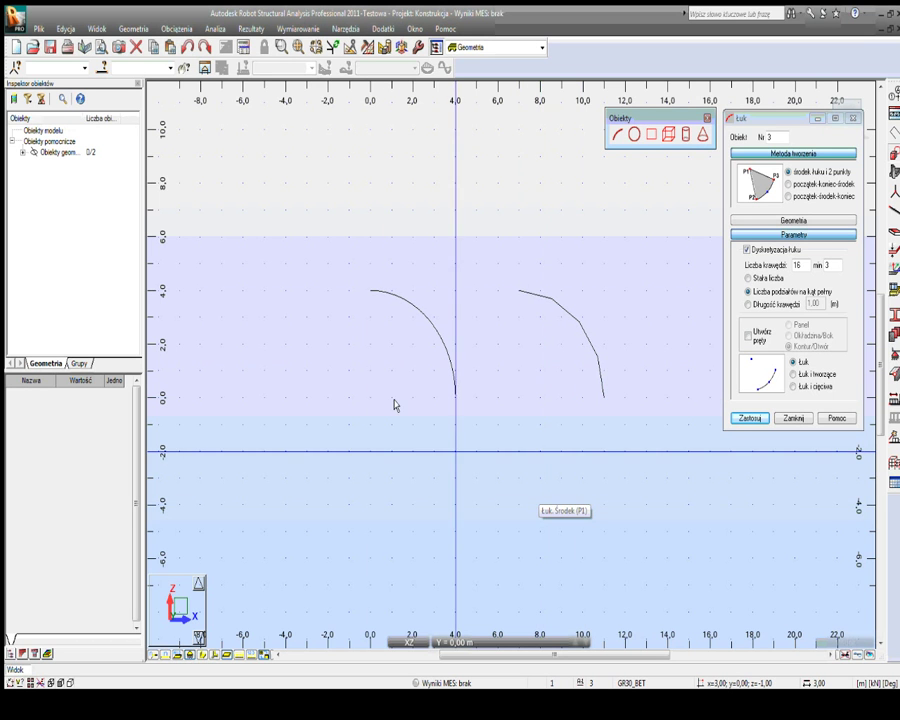
{"action": "left_click", "coordinate": [749, 278]}
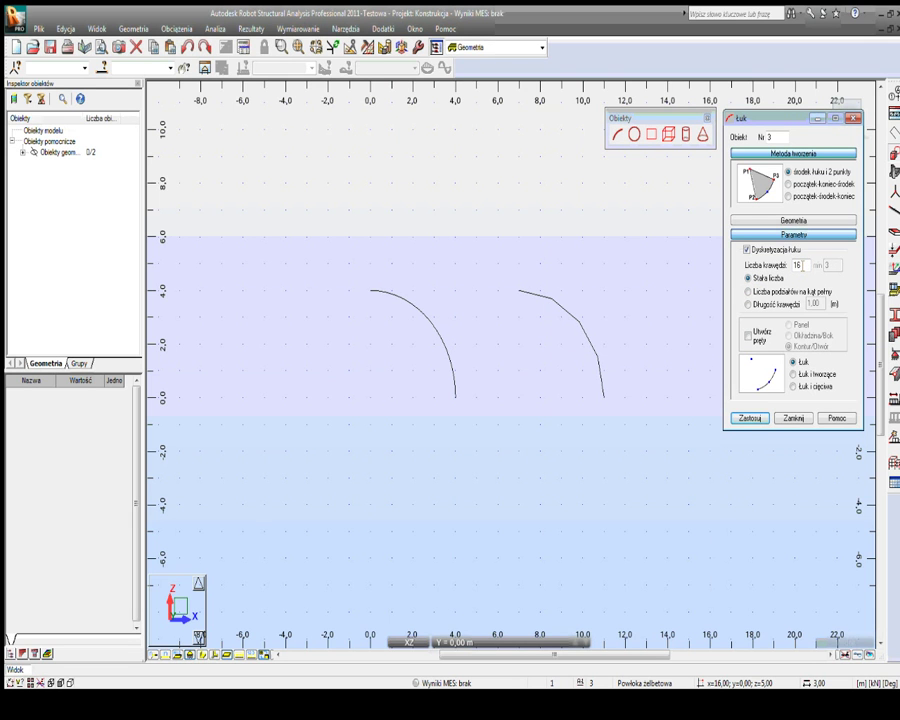
{"action": "double_click", "coordinate": [802, 265]}
{"action": "left_click", "coordinate": [757, 292]}
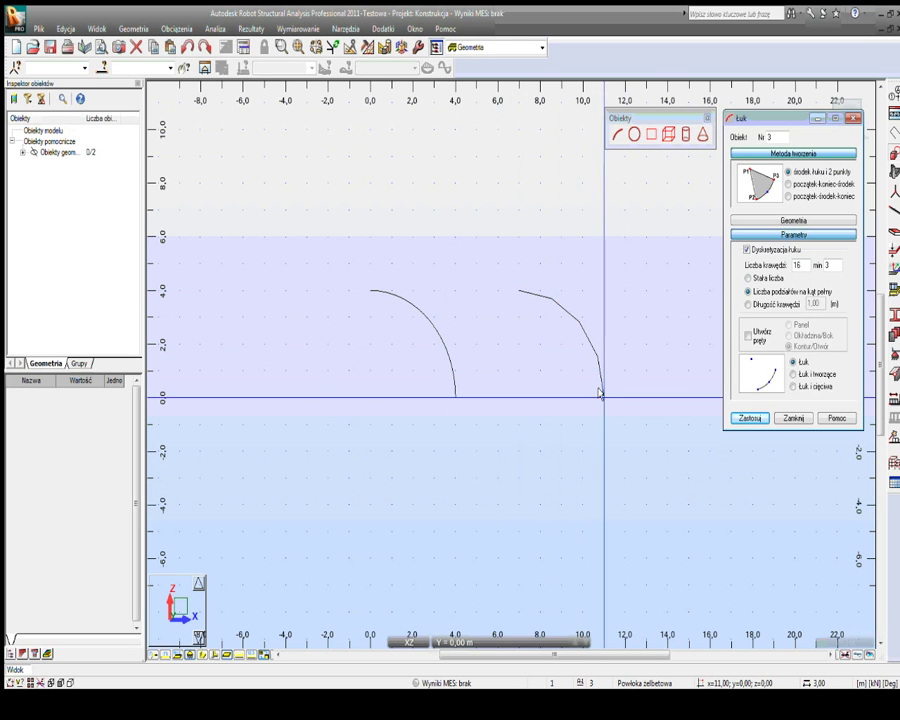
Step: Select both quarter arcs and delete them
{"action": "right_click", "coordinate": [626, 235]}
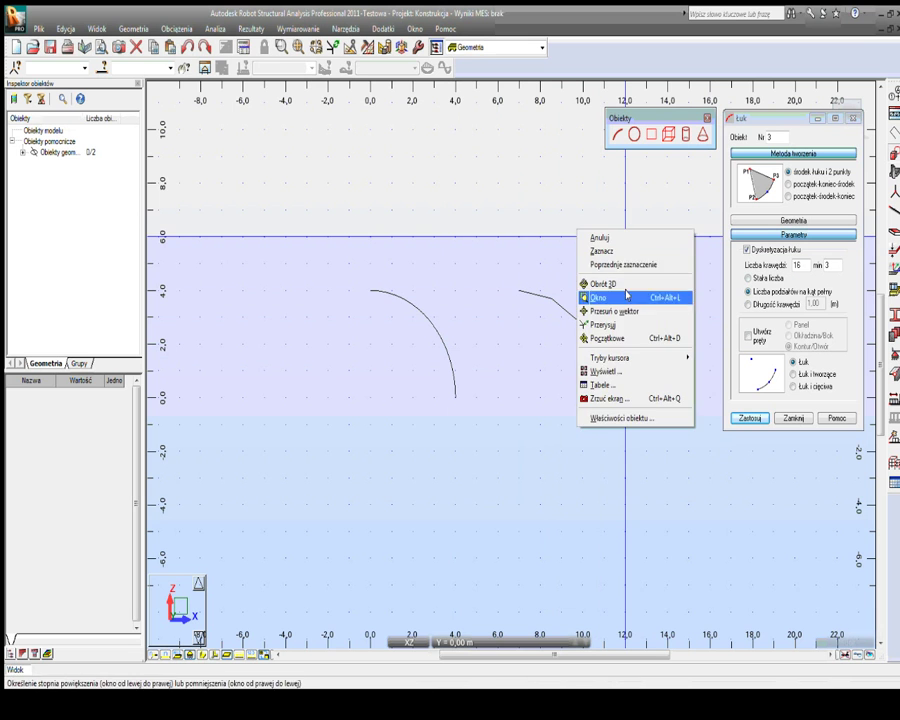
{"action": "left_click", "coordinate": [601, 251]}
{"action": "left_click_drag", "start_coordinate": [652, 230], "coordinate": [233, 524]}
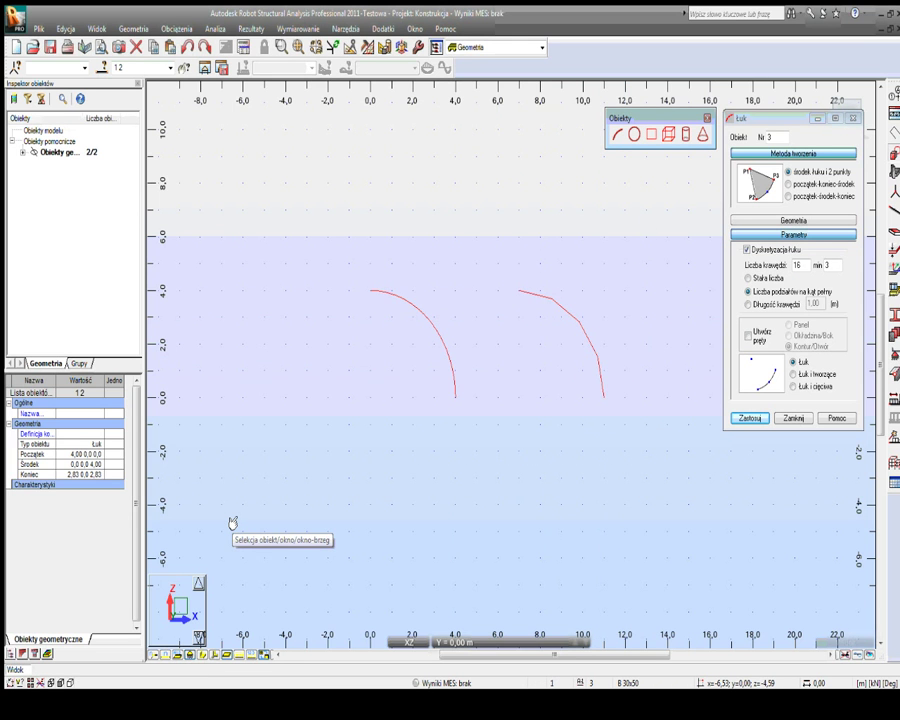
{"action": "key", "text": "Delete"}
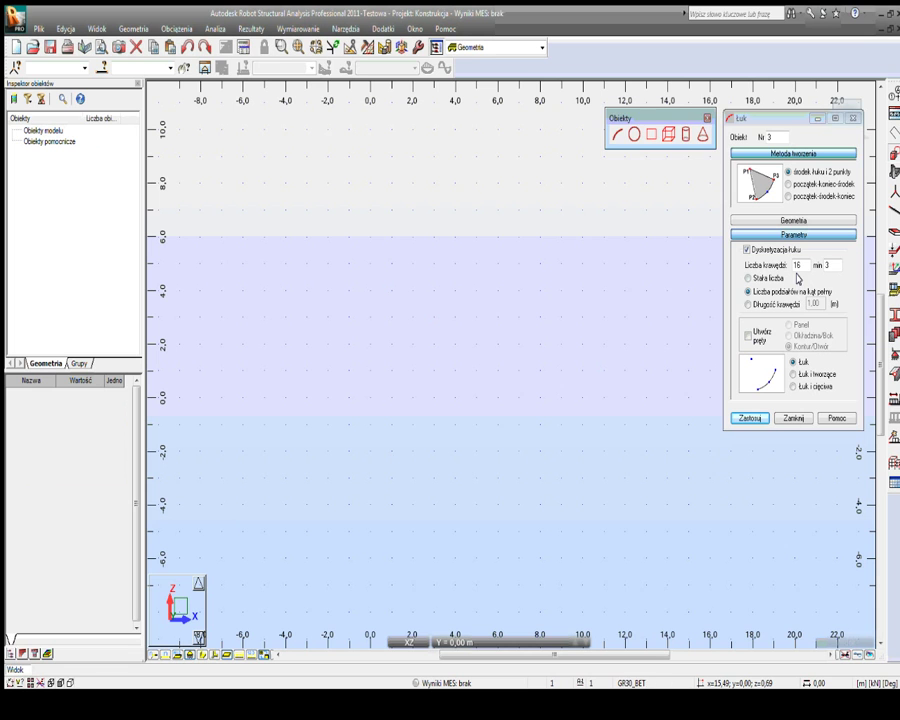
Step: Draw a quarter arc with a constant 10 edges, centred at the origin, from x=3, z=0 to x=0, z=3, and close the arc definition
{"action": "left_click", "coordinate": [760, 278]}
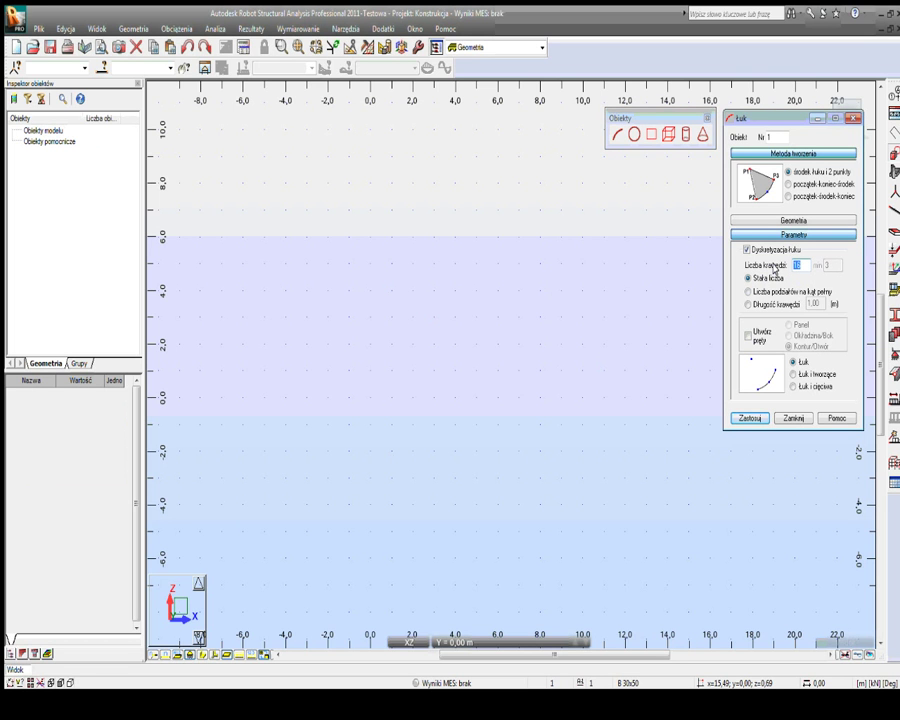
{"action": "type", "text": "1"}
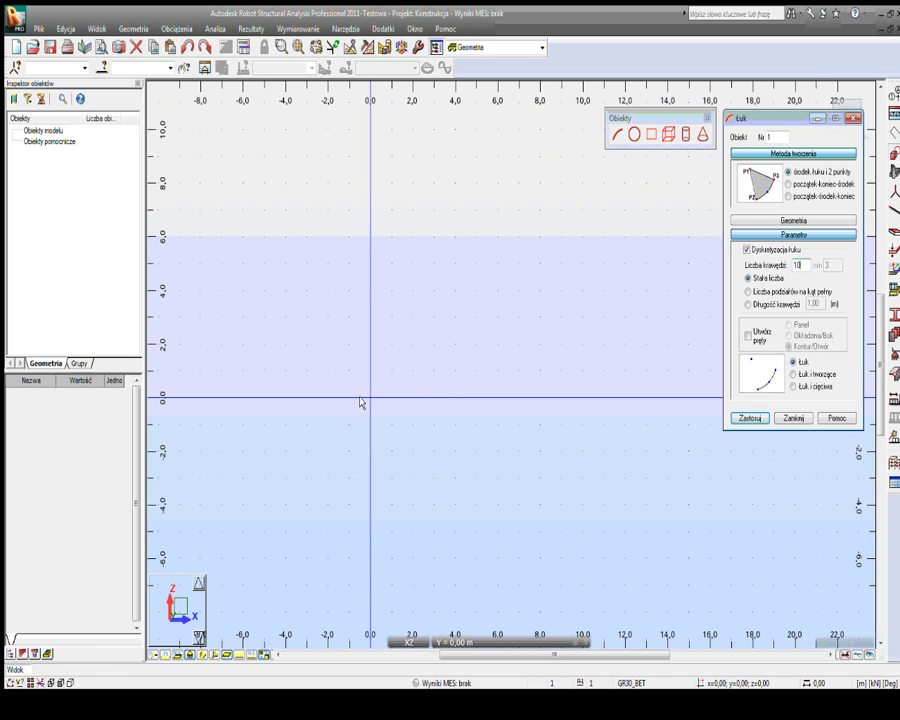
{"action": "left_click", "coordinate": [433, 399]}
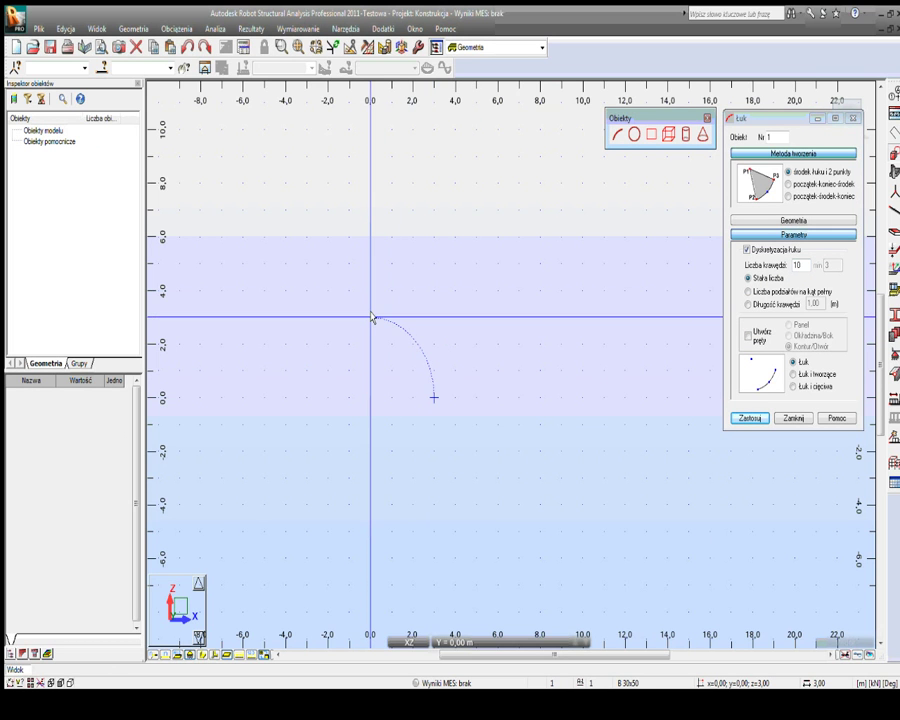
{"action": "left_click", "coordinate": [371, 318]}
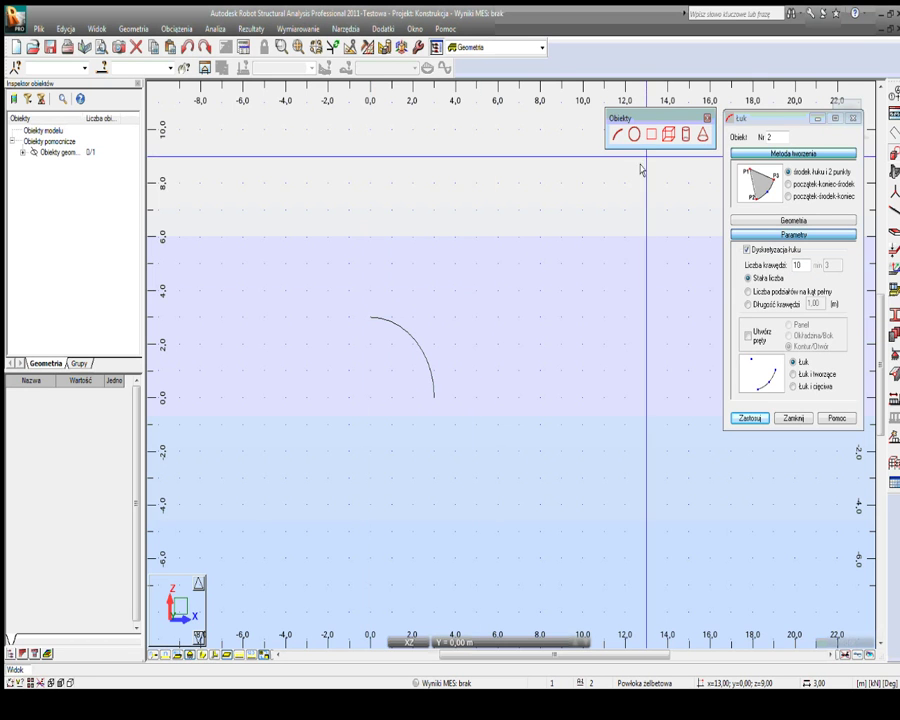
{"action": "left_click", "coordinate": [852, 118]}
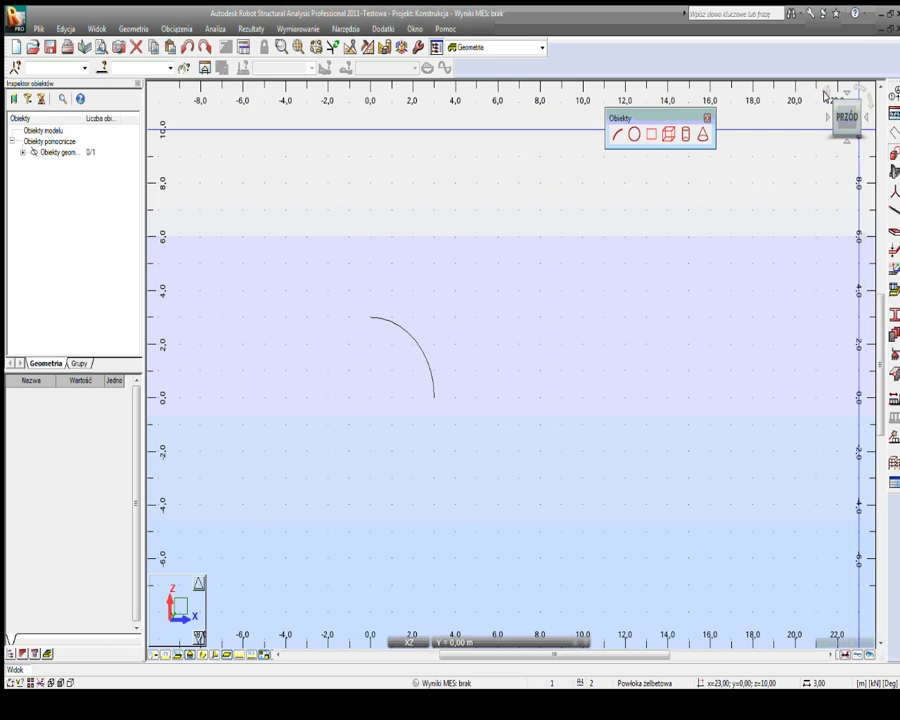
Step: Add a node at the arc's centre, at the origin 0,00; 0,00; 0,00, and close the node definition
{"action": "left_click", "coordinate": [846, 118]}
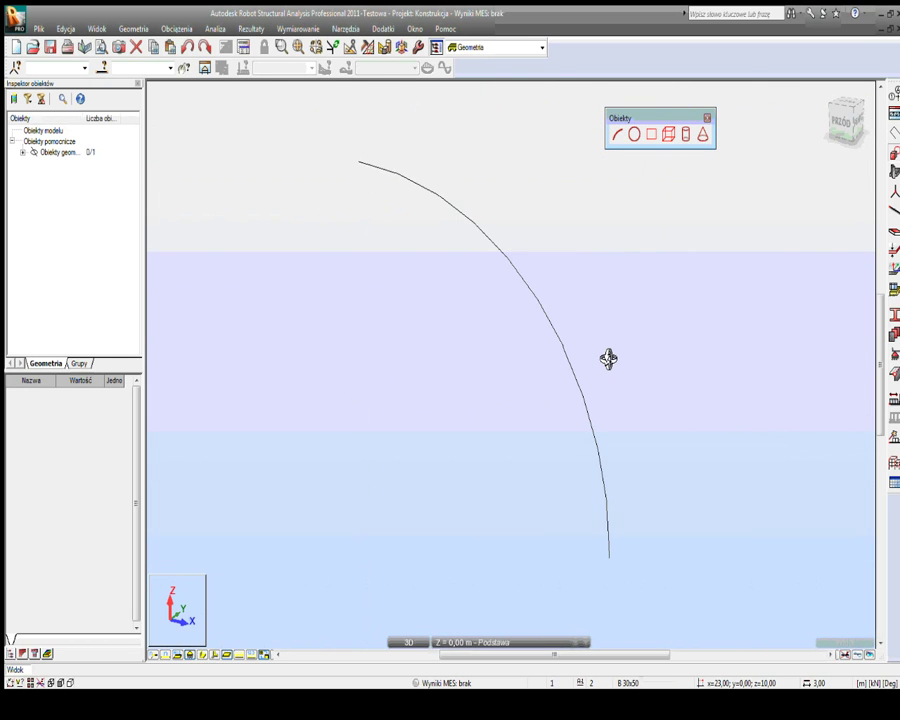
{"action": "left_click", "coordinate": [840, 122]}
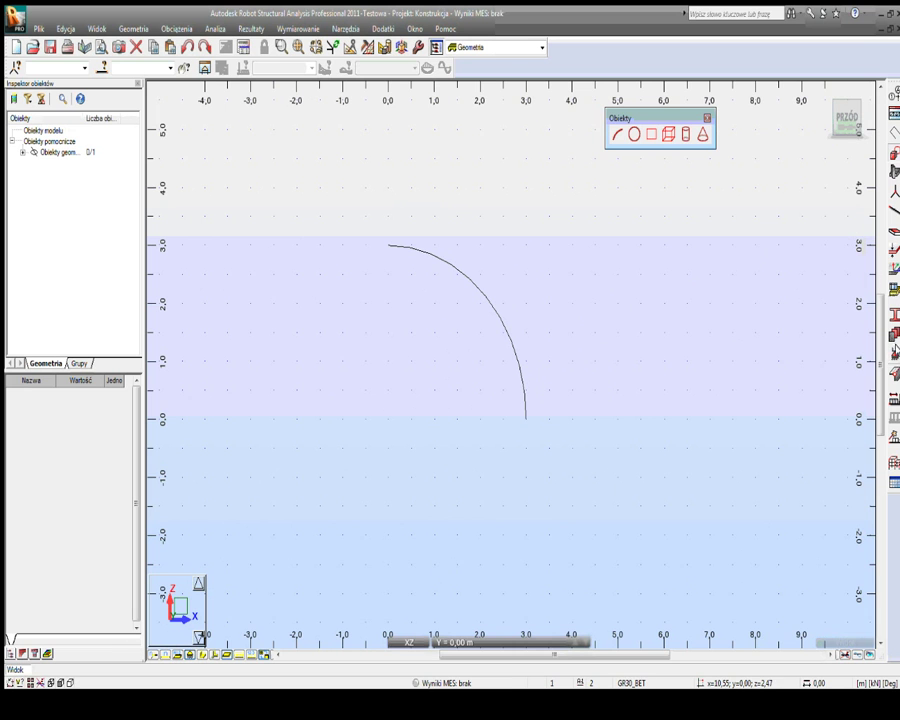
{"action": "left_click", "coordinate": [894, 112]}
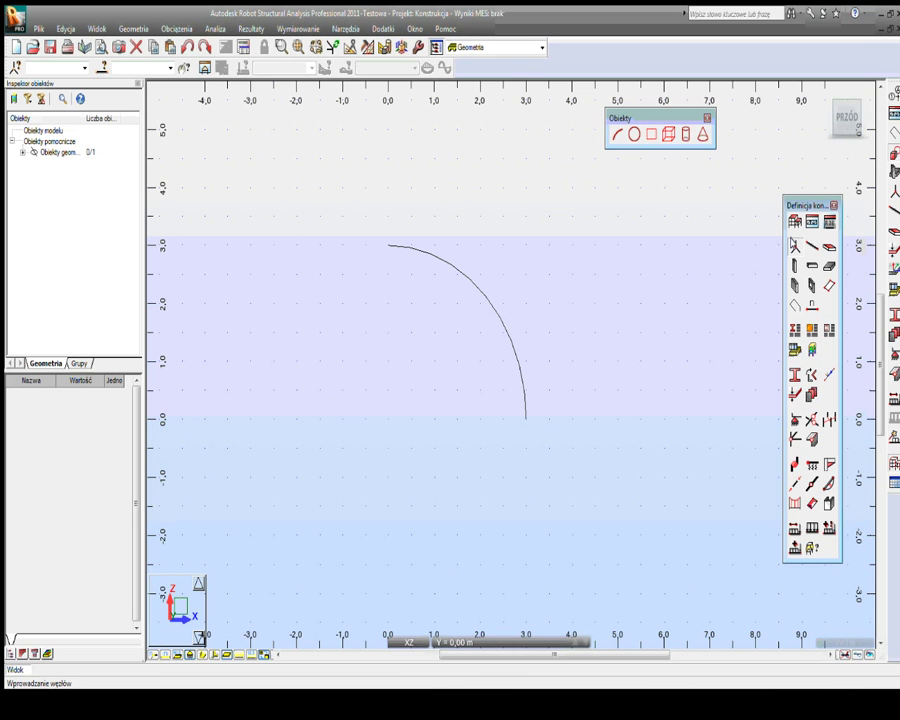
{"action": "left_click", "coordinate": [795, 246]}
{"action": "left_click", "coordinate": [388, 419]}
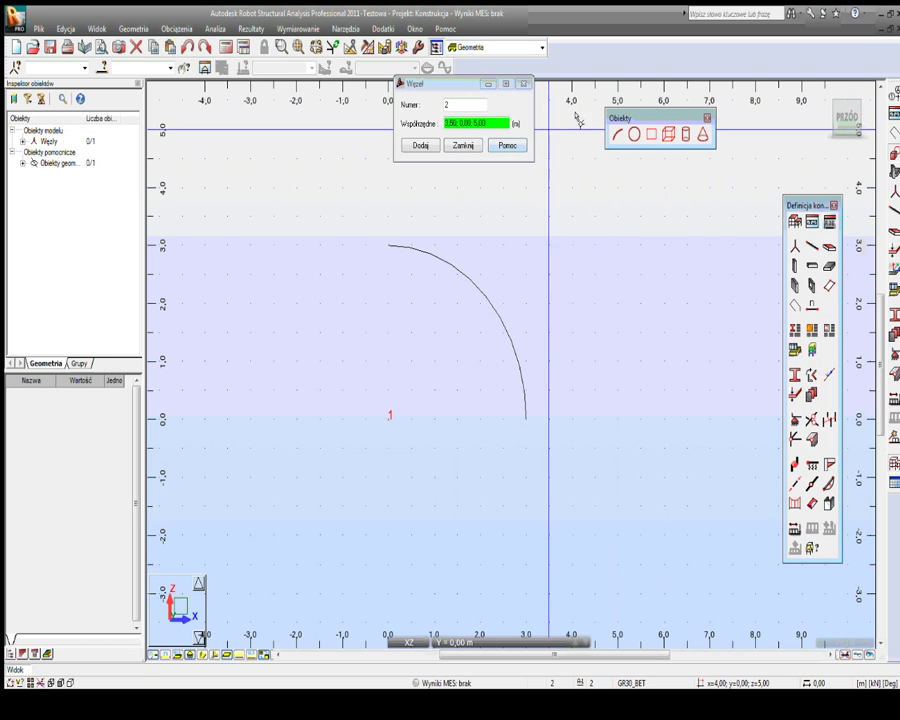
{"action": "left_click", "coordinate": [458, 146]}
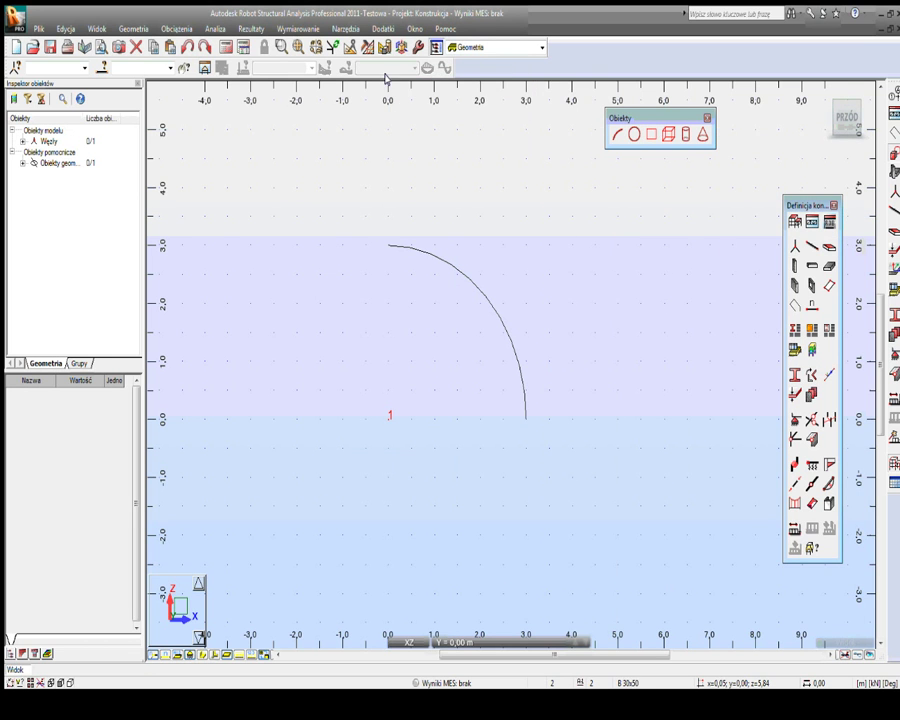
Step: Make one copy of the arc in the 3D view, rotated 18 degrees about the vertical axis from 0,00; 0,00; 0,00 to 0,00; 0,00; 3,00
{"action": "left_click", "coordinate": [401, 47]}
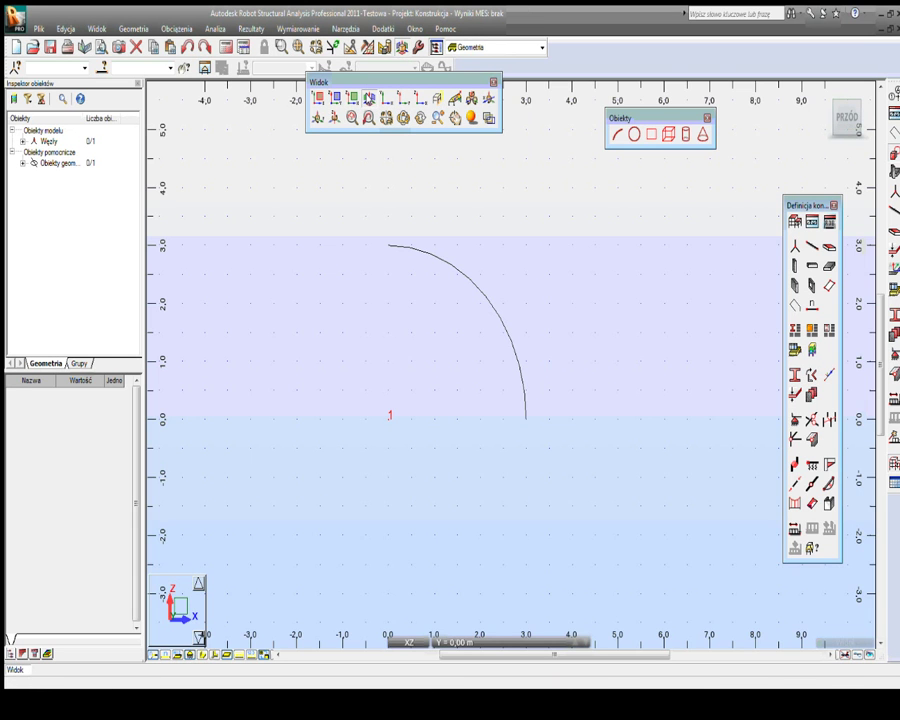
{"action": "left_click", "coordinate": [369, 97]}
{"action": "left_click_drag", "start_coordinate": [535, 269], "coordinate": [452, 355]}
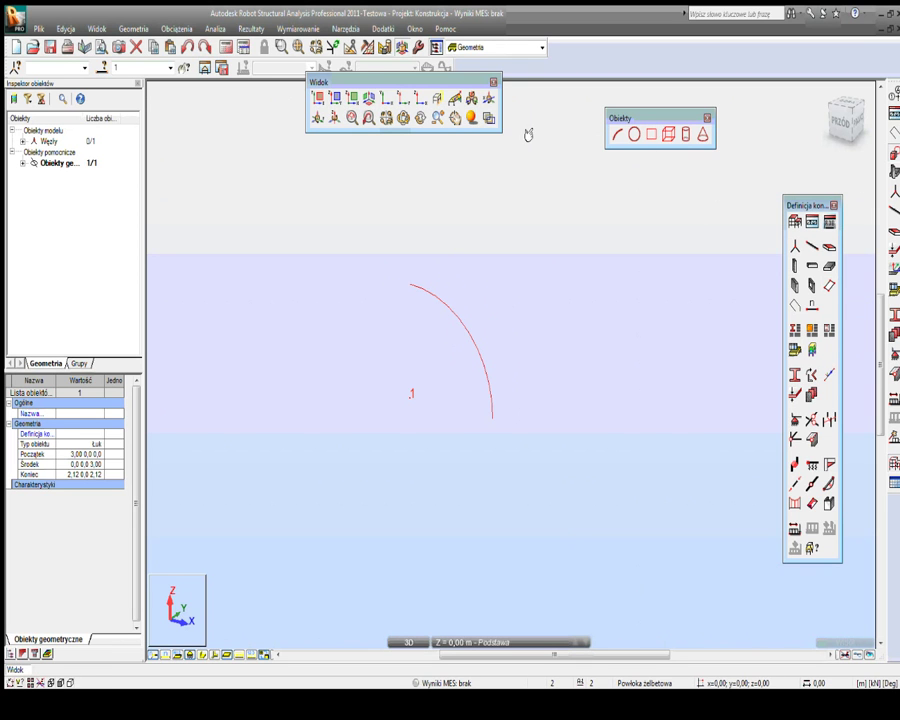
{"action": "left_click", "coordinate": [245, 36]}
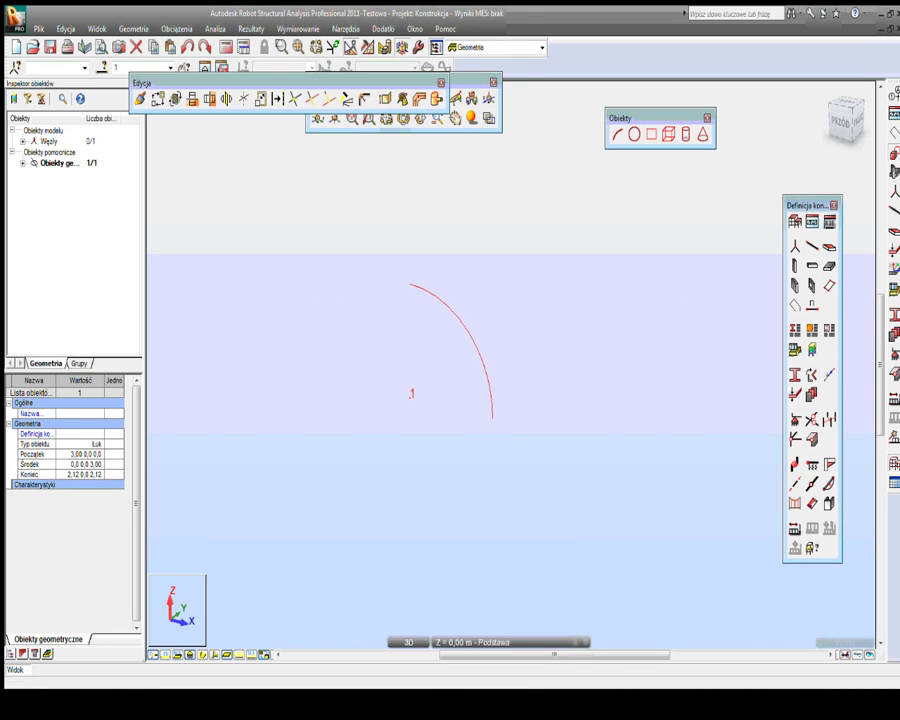
{"action": "left_click_drag", "start_coordinate": [300, 83], "coordinate": [577, 166]}
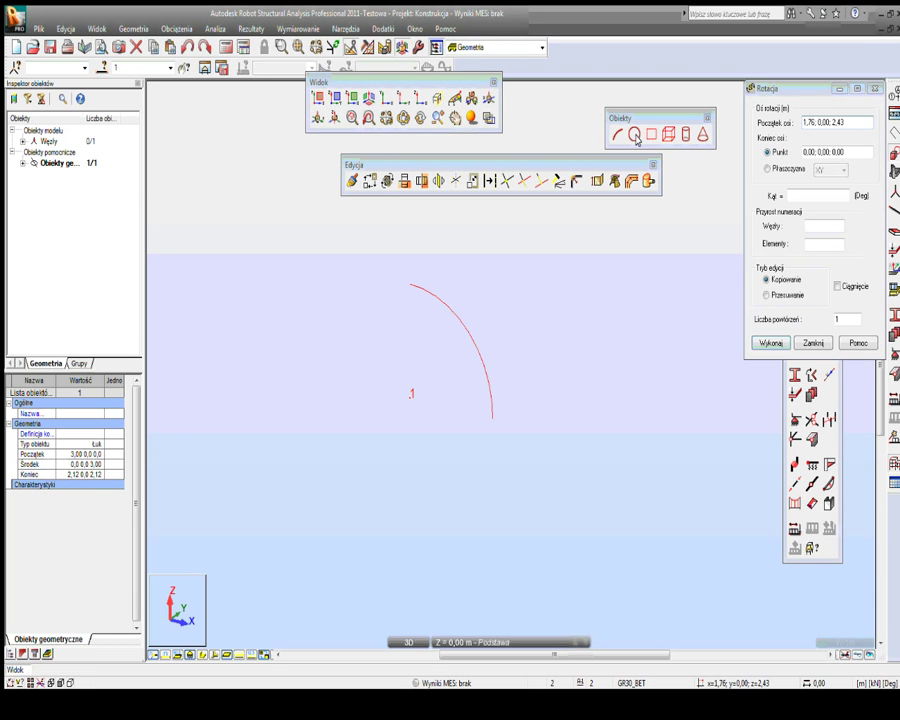
{"action": "left_click_drag", "start_coordinate": [813, 88], "coordinate": [611, 101]}
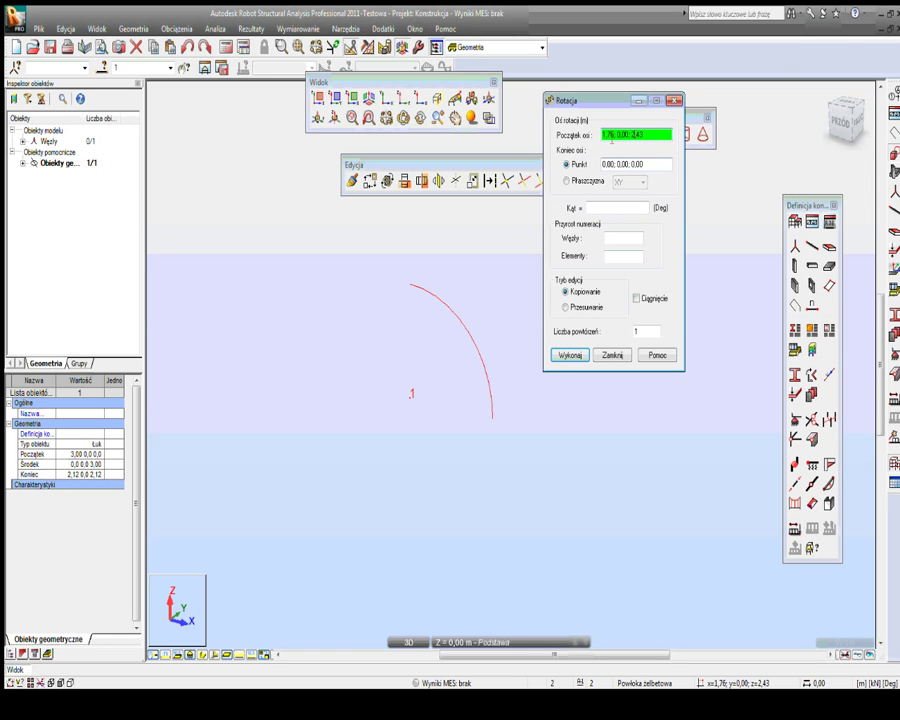
{"action": "left_click", "coordinate": [410, 396]}
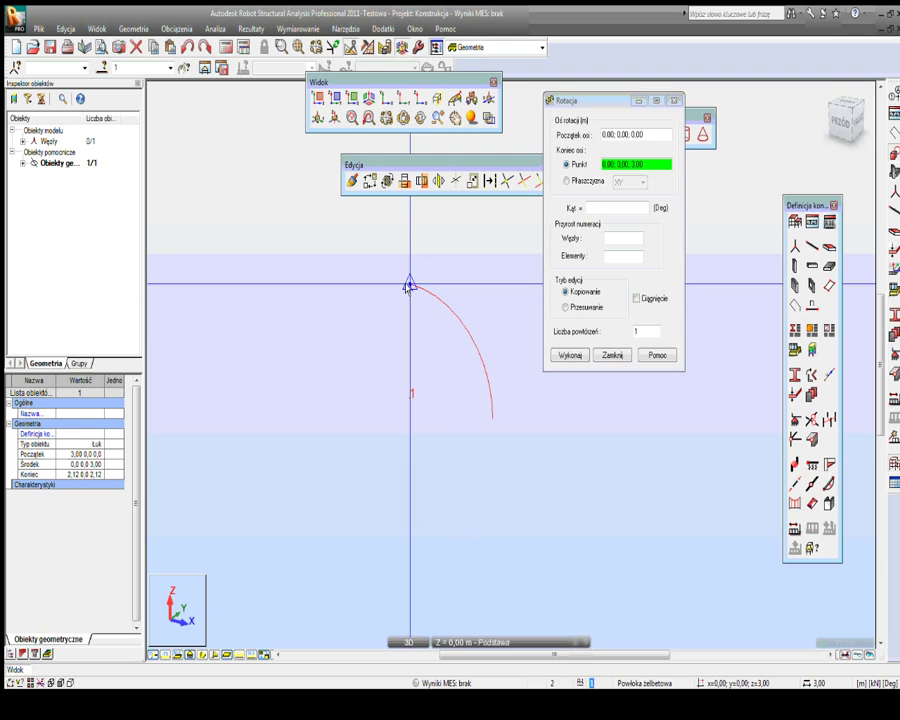
{"action": "left_click", "coordinate": [408, 284]}
{"action": "left_click", "coordinate": [617, 206]}
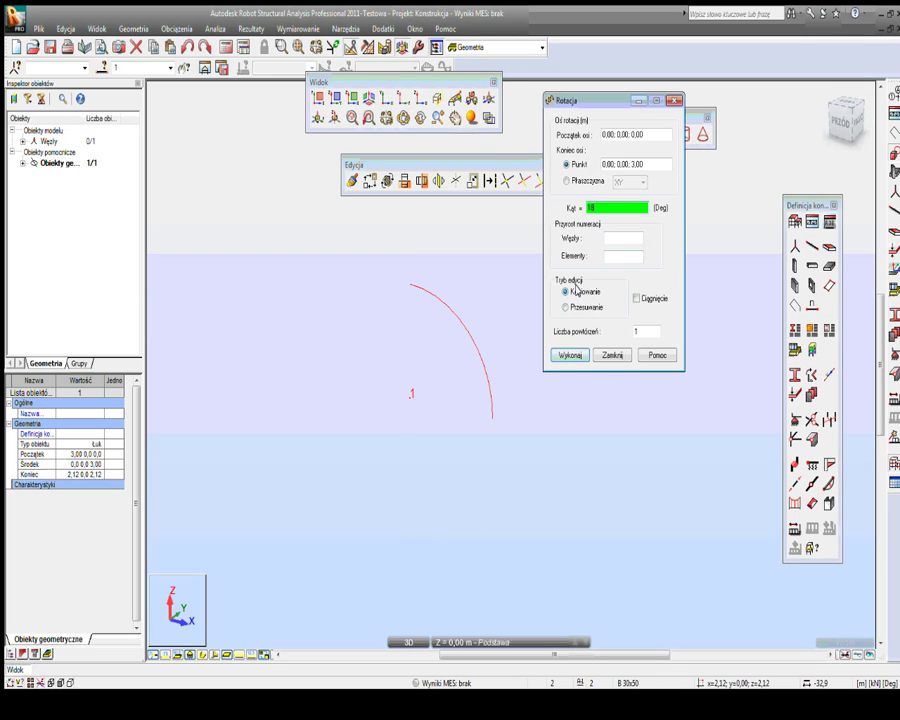
{"action": "left_click", "coordinate": [570, 357]}
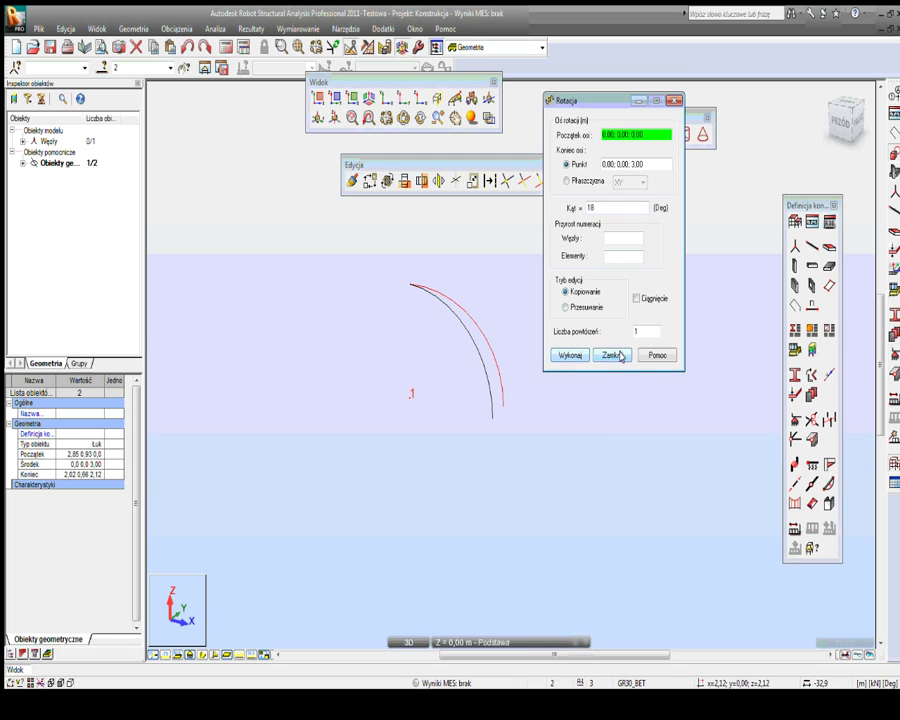
{"action": "left_click", "coordinate": [617, 356]}
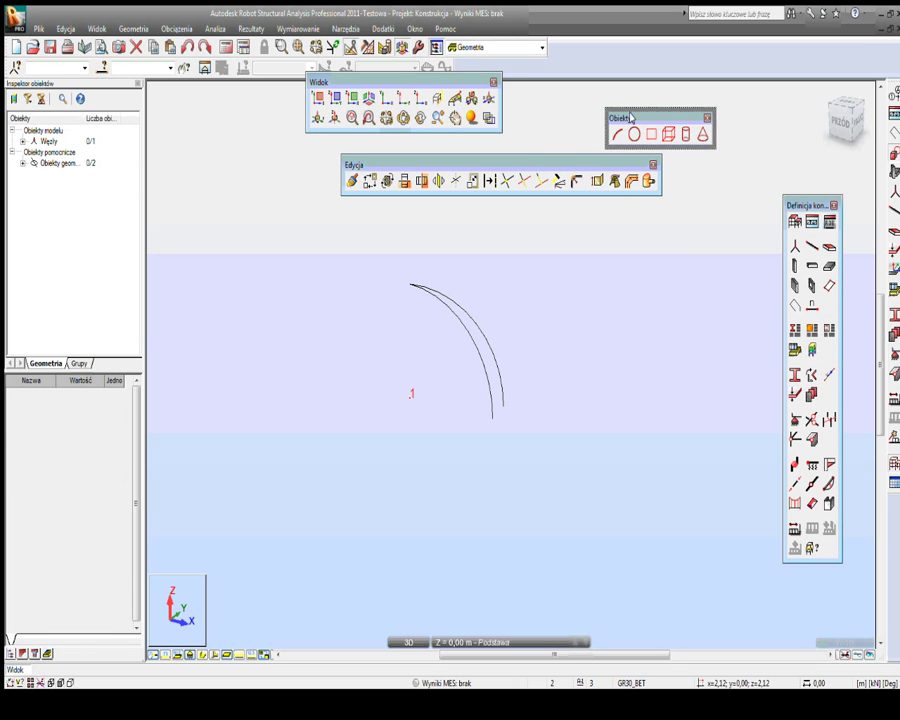
Step: Draw a straight line joining the lower ends of the two arcs
{"action": "left_click_drag", "start_coordinate": [631, 121], "coordinate": [608, 121]}
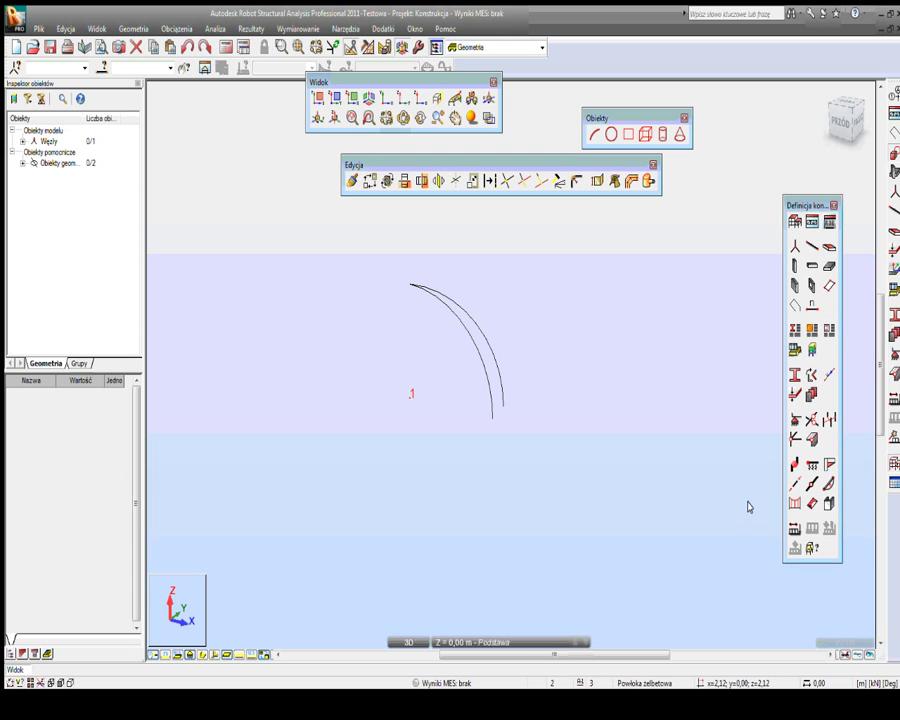
{"action": "left_click_drag", "start_coordinate": [797, 207], "coordinate": [178, 106]}
{"action": "left_click", "coordinate": [213, 187]}
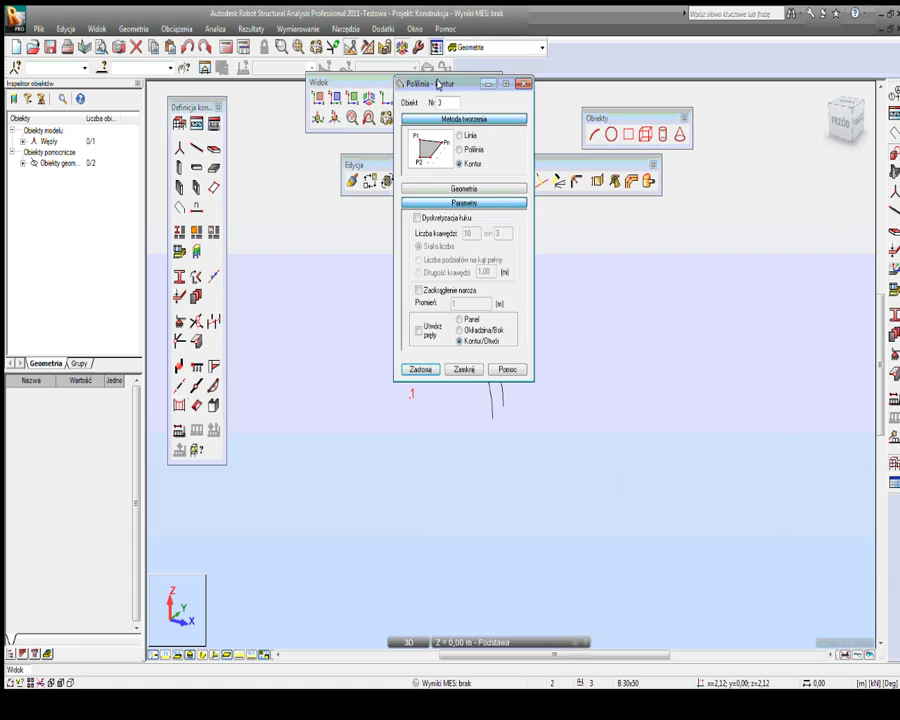
{"action": "left_click_drag", "start_coordinate": [437, 84], "coordinate": [207, 116]}
{"action": "left_click", "coordinate": [233, 167]}
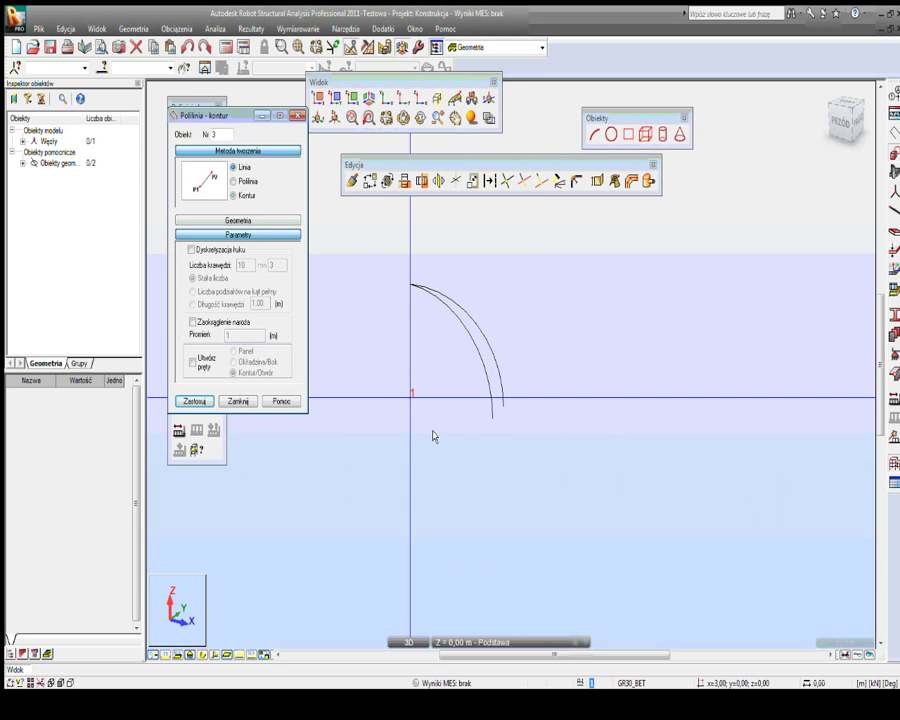
{"action": "left_click", "coordinate": [500, 408]}
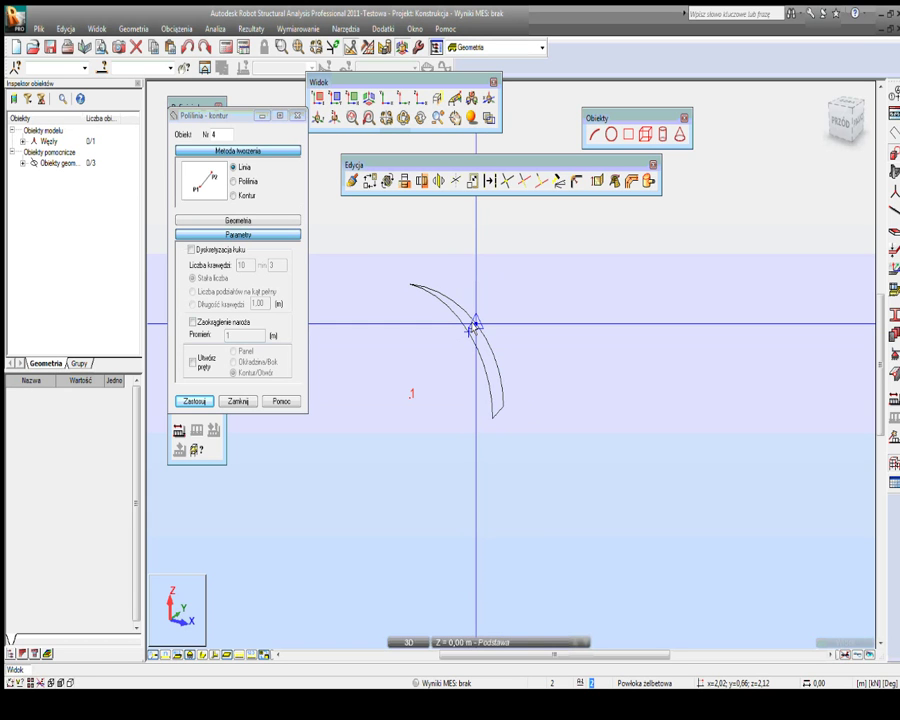
Step: Draw a second straight line joining the midpoints of the two arcs
{"action": "scroll", "coordinate": [472, 328], "scroll_direction": "up", "scroll_amount": 4}
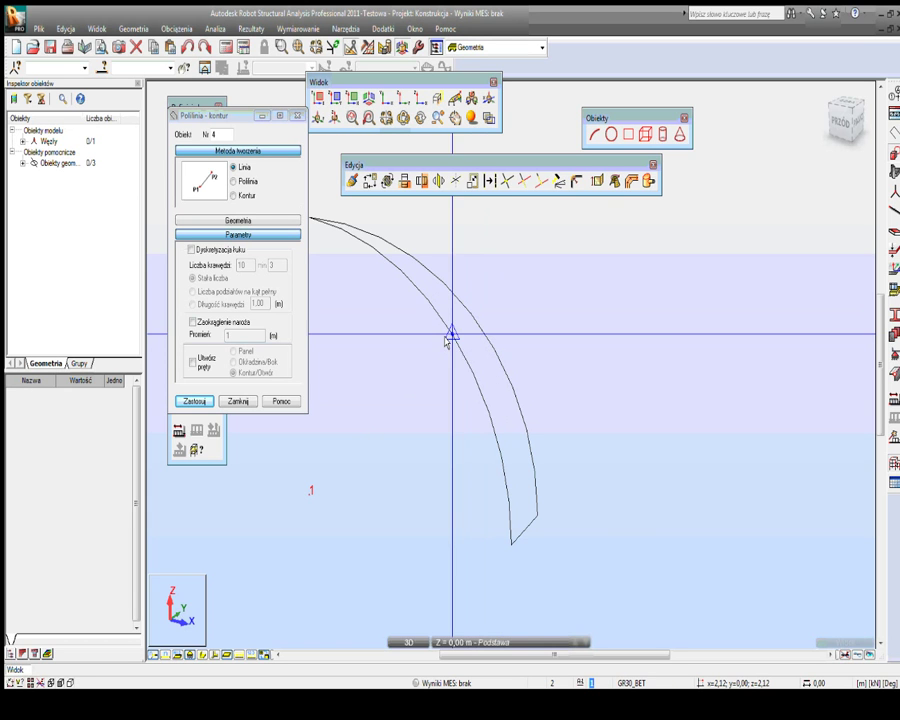
{"action": "left_click", "coordinate": [450, 335]}
{"action": "left_click", "coordinate": [471, 316]}
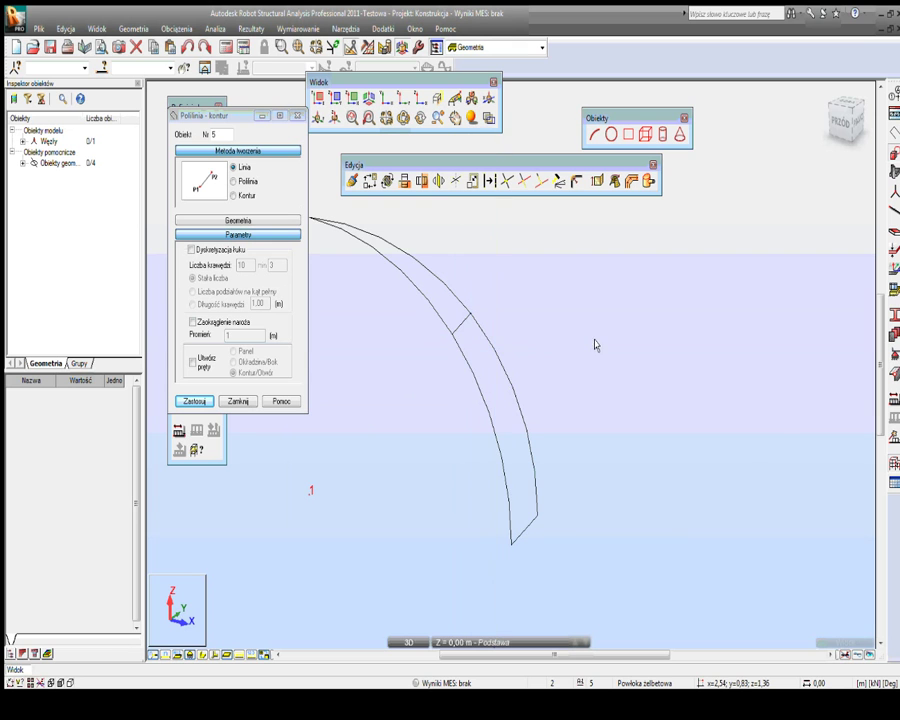
{"action": "right_click", "coordinate": [560, 331]}
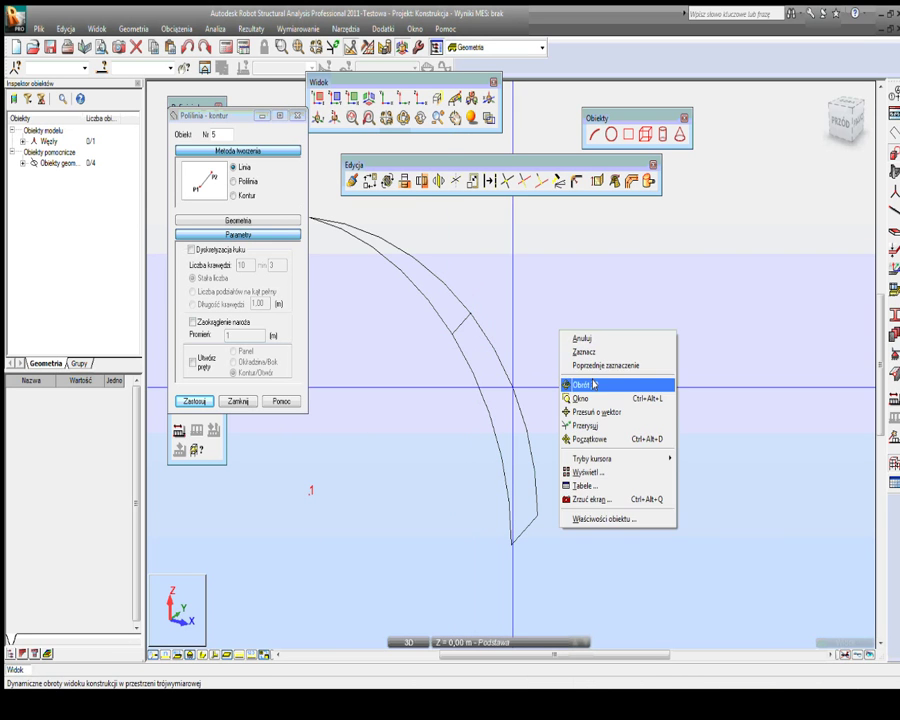
{"action": "left_click", "coordinate": [585, 382]}
{"action": "left_click_drag", "start_coordinate": [635, 372], "coordinate": [614, 370]}
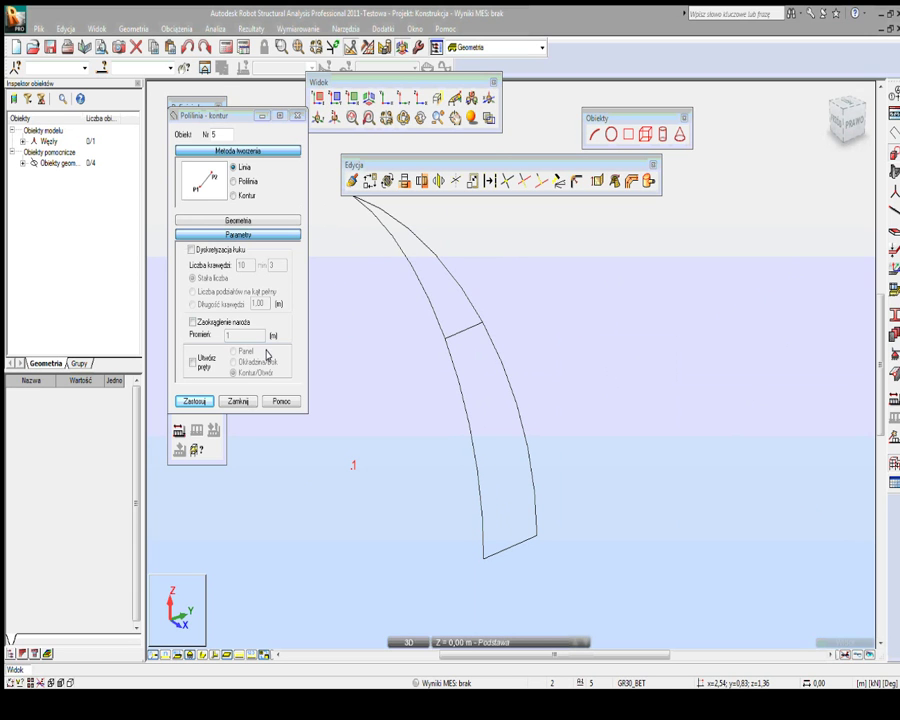
Step: Create a shell panel from an internal point inside the lower field between the two arcs, with thickness GR30_BET and model powłoka
{"action": "left_click", "coordinate": [237, 401]}
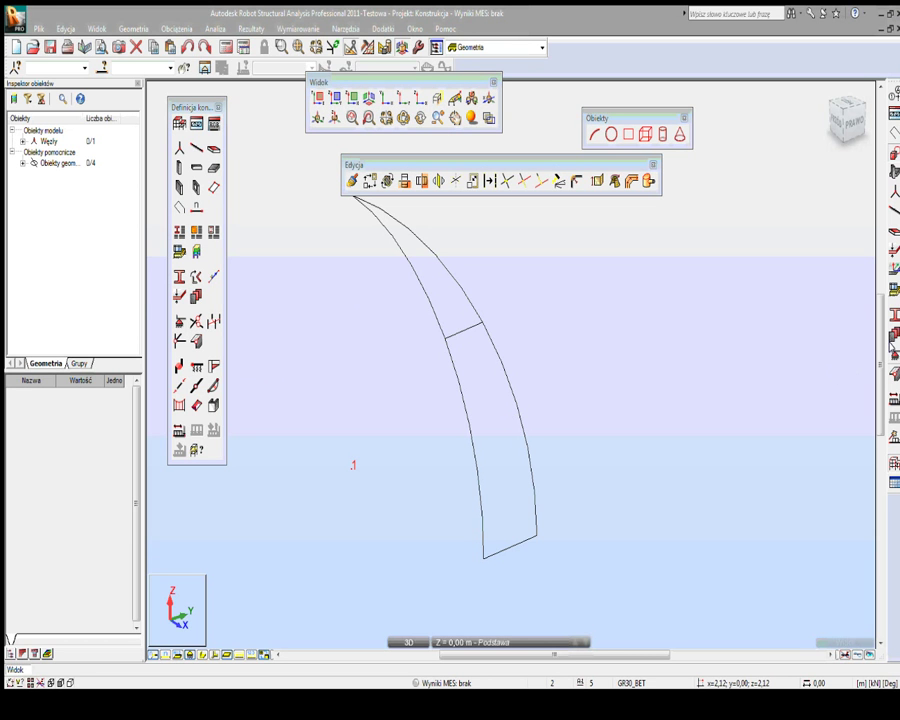
{"action": "left_click", "coordinate": [893, 230]}
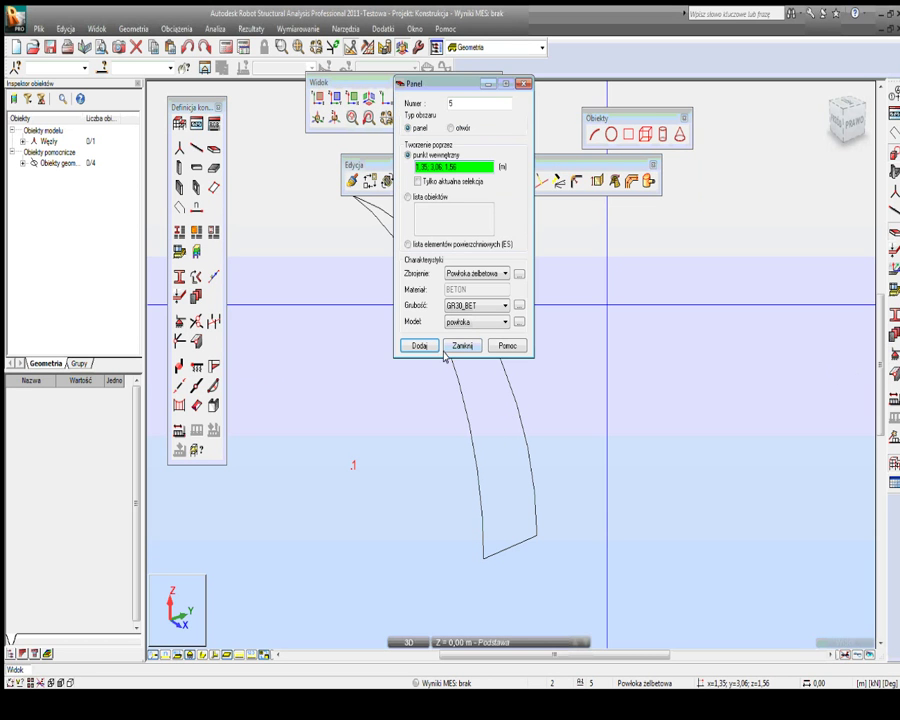
{"action": "left_click", "coordinate": [498, 432]}
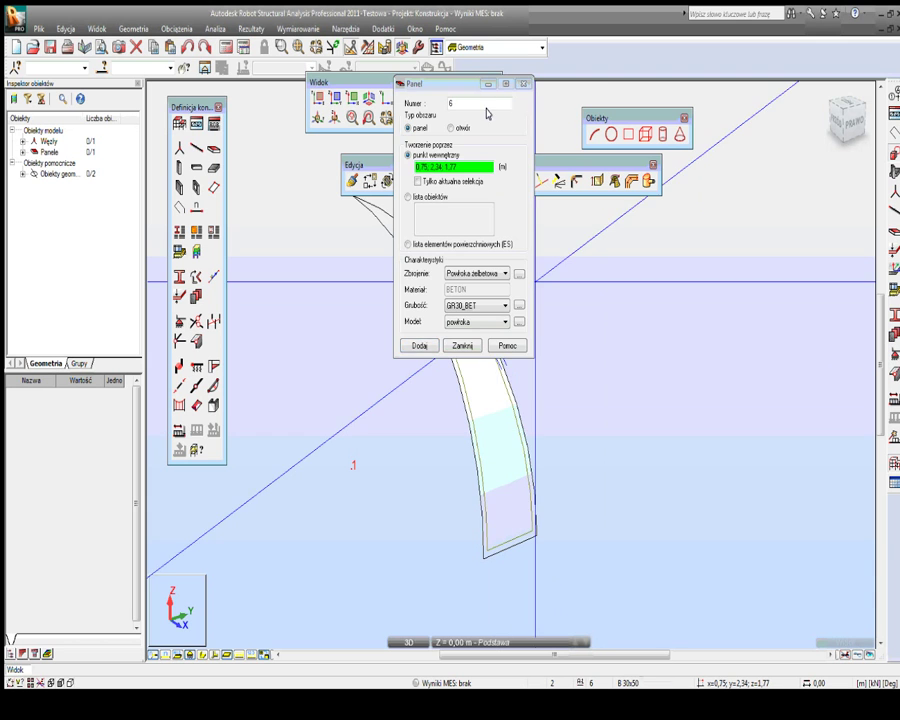
{"action": "key", "text": "Escape"}
{"action": "right_click", "coordinate": [538, 363]}
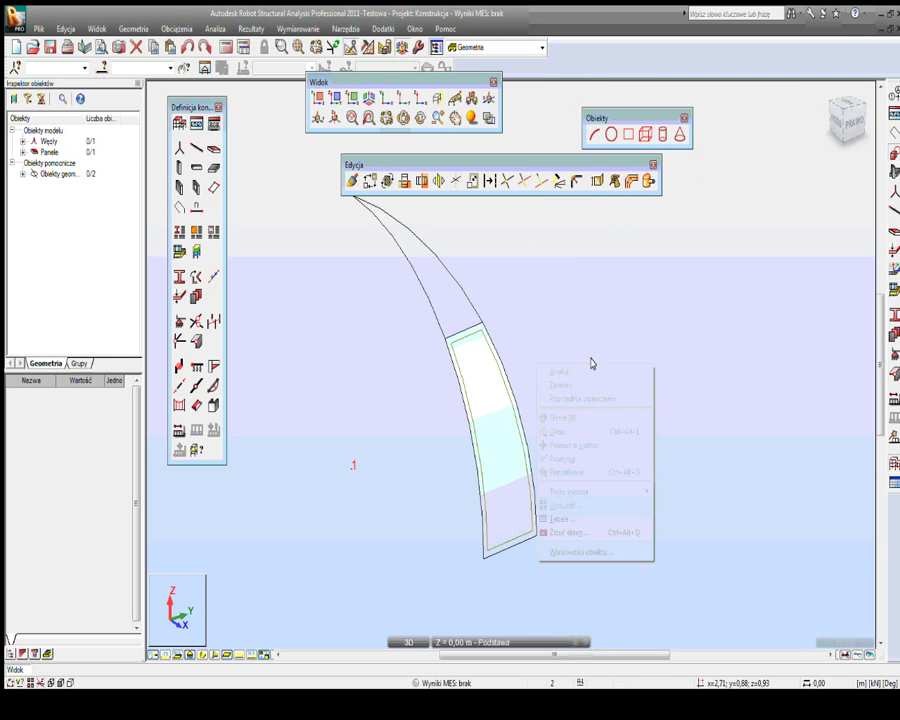
{"action": "left_click", "coordinate": [575, 416]}
{"action": "mouse_move", "coordinate": [587, 406]}
{"action": "middle_mouse_down"}
{"action": "mouse_move", "coordinate": [564, 412]}
{"action": "mouse_move", "coordinate": [580, 456]}
{"action": "mouse_move", "coordinate": [582, 390]}
{"action": "mouse_move", "coordinate": [570, 386]}
{"action": "mouse_move", "coordinate": [575, 407]}
{"action": "middle_mouse_up"}
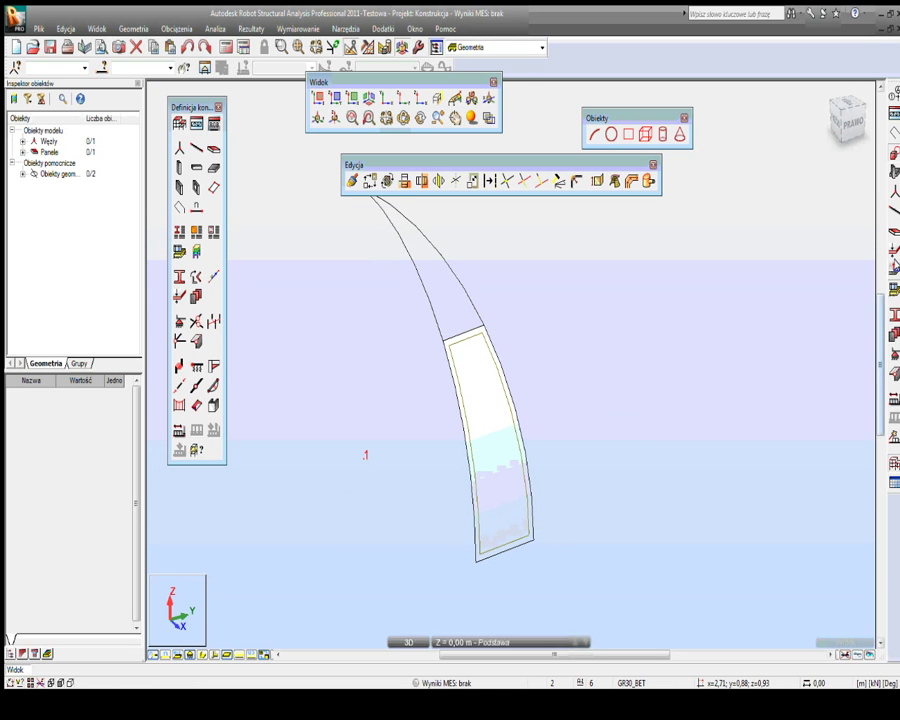
Step: Review the panel definition options and the settings of the powłoka calculation model, leaving both without adding anything
{"action": "left_click", "coordinate": [884, 242]}
{"action": "left_click", "coordinate": [495, 440]}
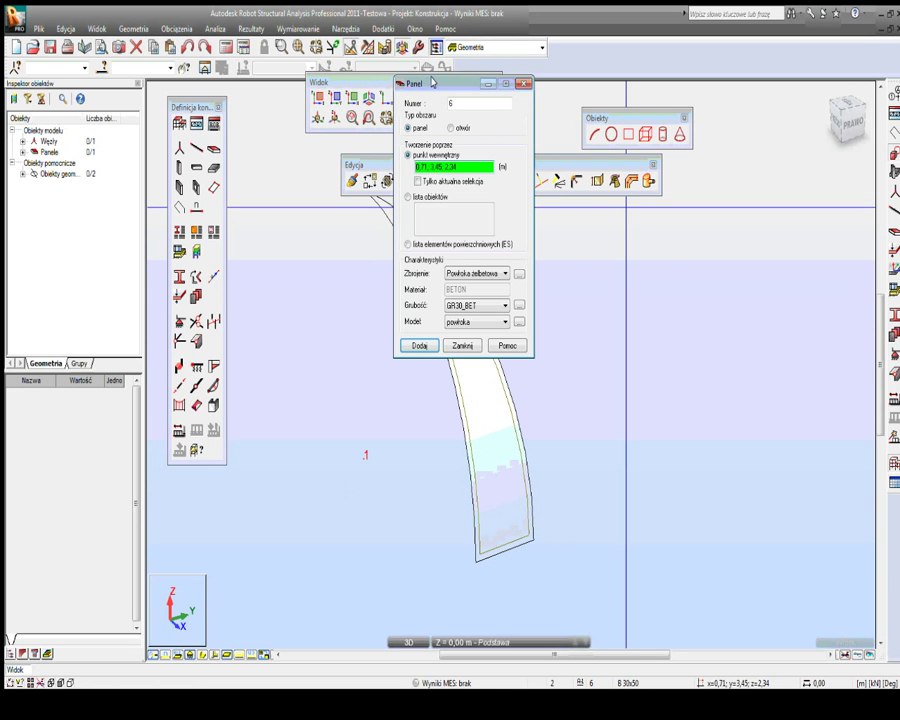
{"action": "left_click_drag", "start_coordinate": [450, 83], "coordinate": [585, 90]}
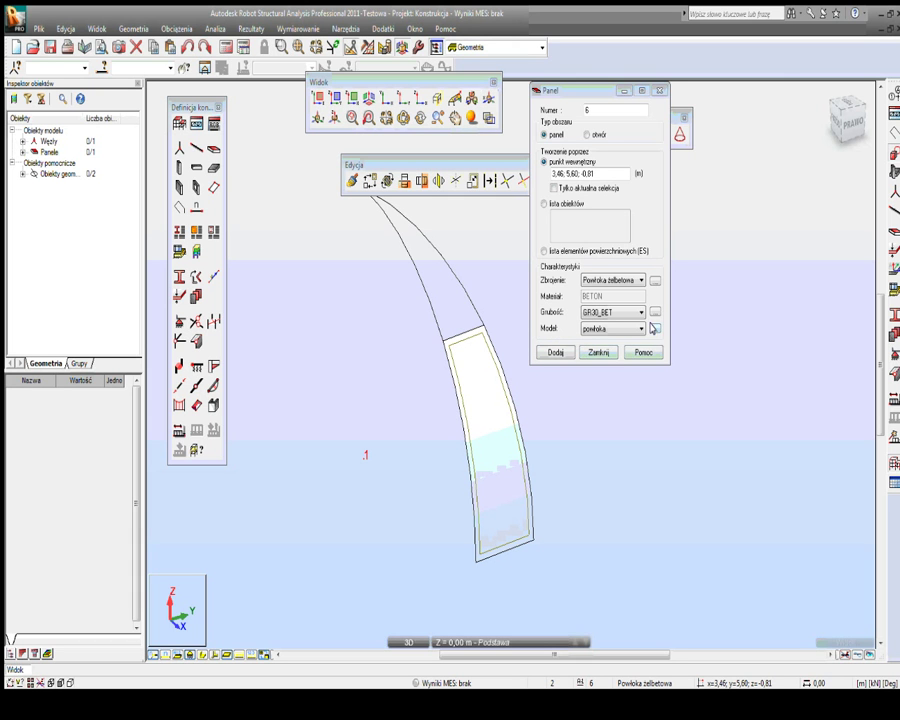
{"action": "left_click", "coordinate": [655, 328]}
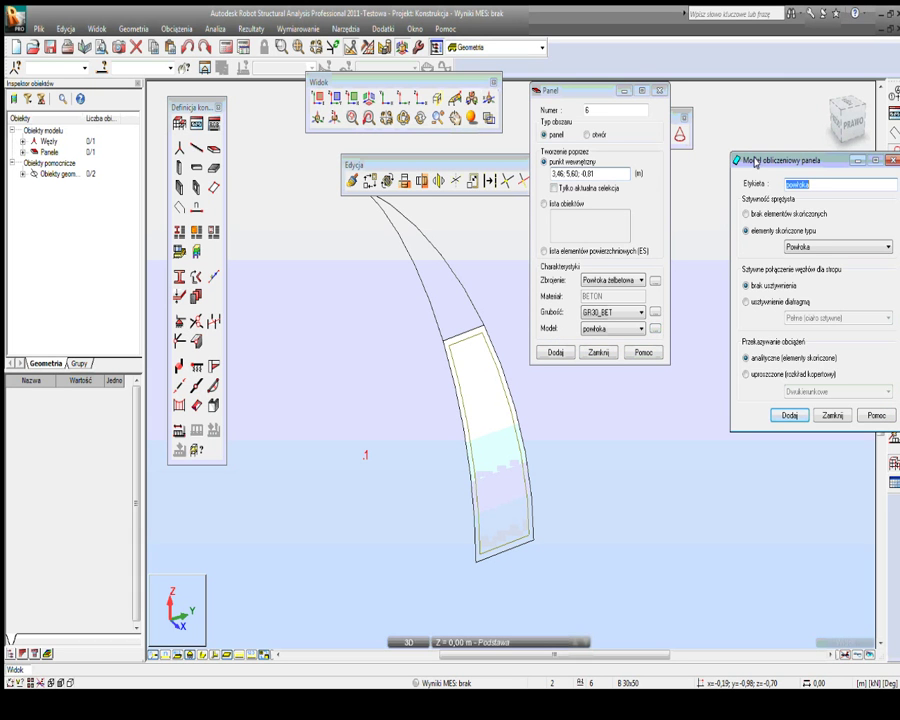
{"action": "left_click_drag", "start_coordinate": [755, 162], "coordinate": [524, 100]}
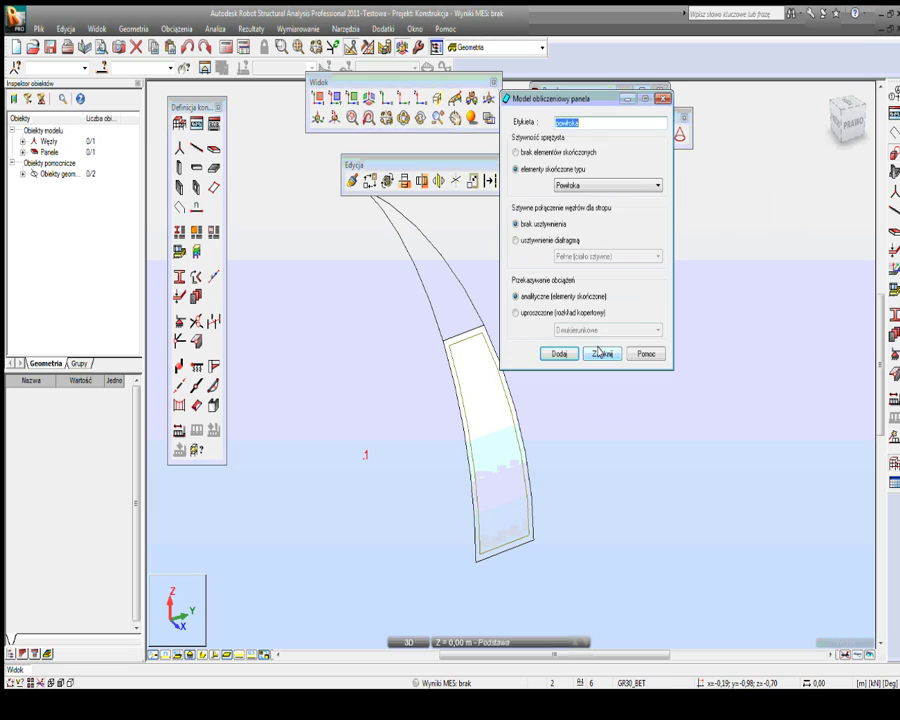
{"action": "left_click", "coordinate": [600, 353]}
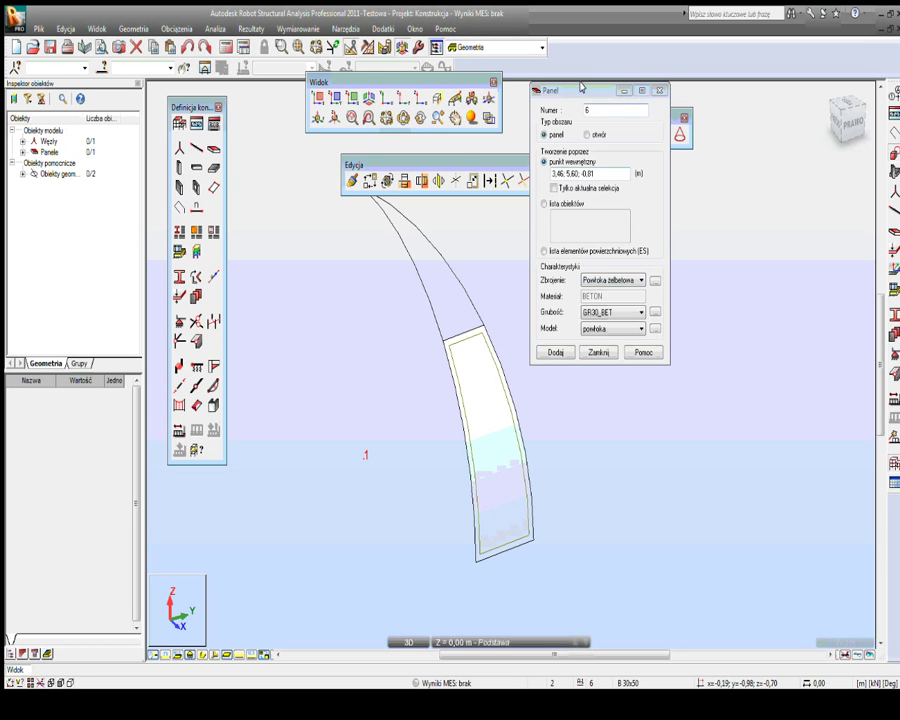
{"action": "left_click_drag", "start_coordinate": [579, 90], "coordinate": [555, 111]}
{"action": "left_click_drag", "start_coordinate": [557, 97], "coordinate": [554, 98]}
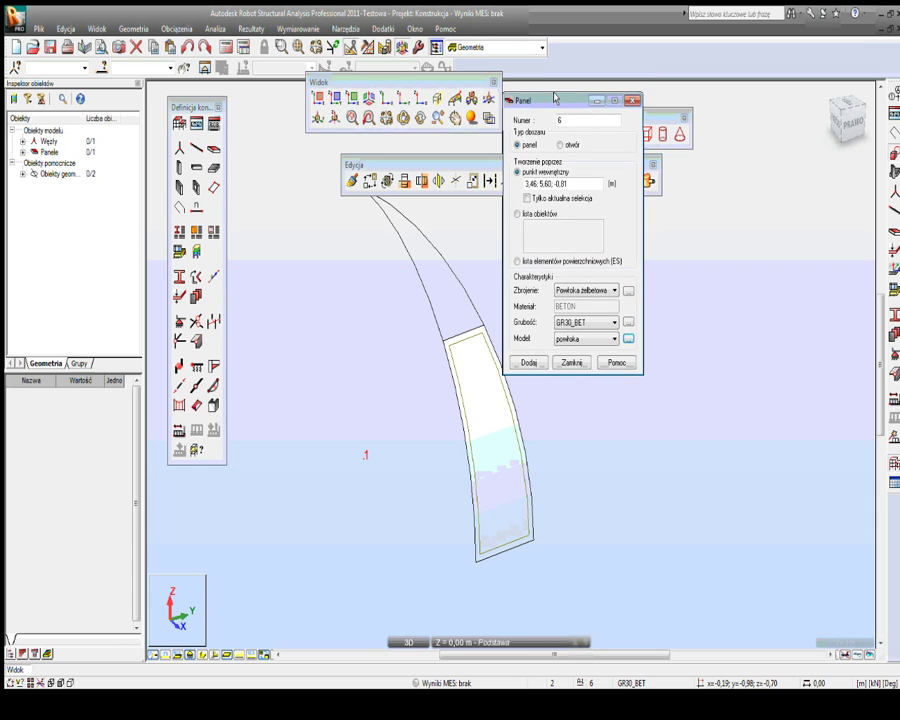
{"action": "left_click_drag", "start_coordinate": [554, 97], "coordinate": [553, 96]}
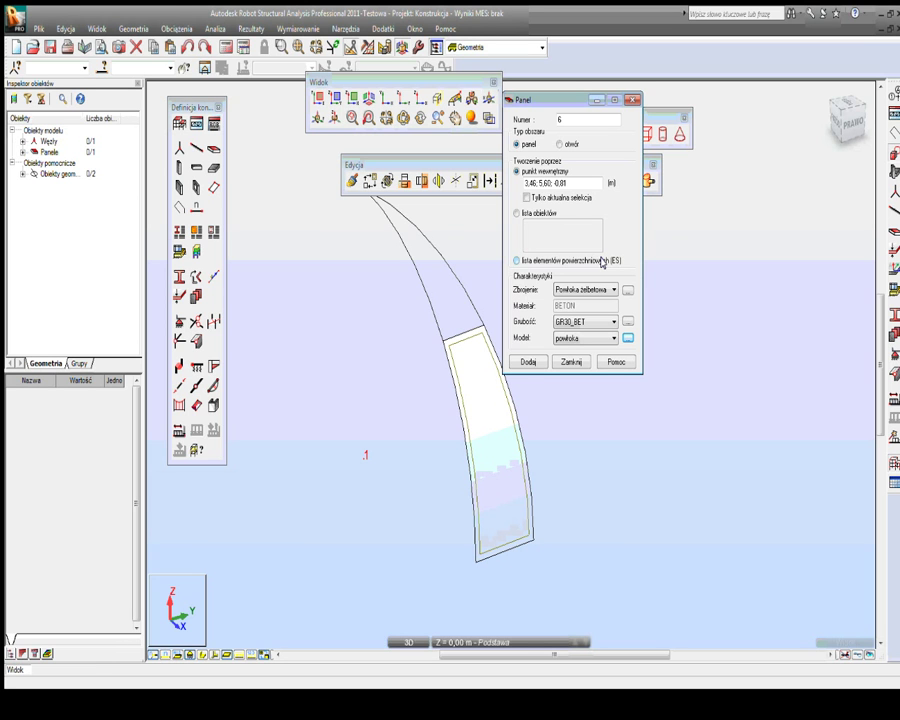
{"action": "left_click", "coordinate": [570, 362]}
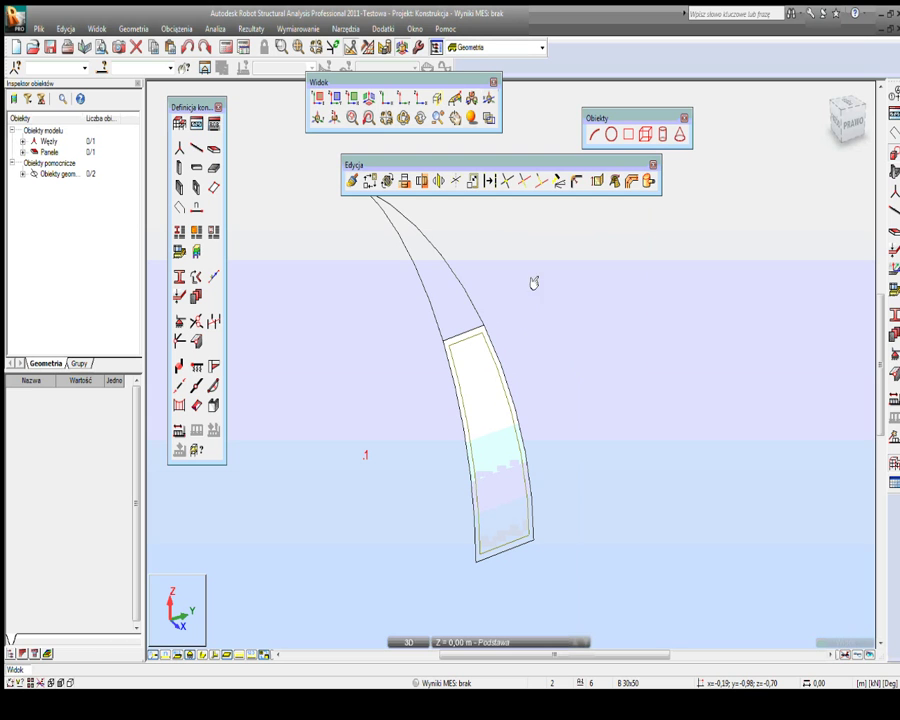
Step: Copy the panel 20 times, rotated by 18 degrees about the vertical axis from 0,00; 0,00; 0,00 to 0,00; 0,00; 3,00, and clear the selection
{"action": "left_click_drag", "start_coordinate": [536, 162], "coordinate": [476, 148]}
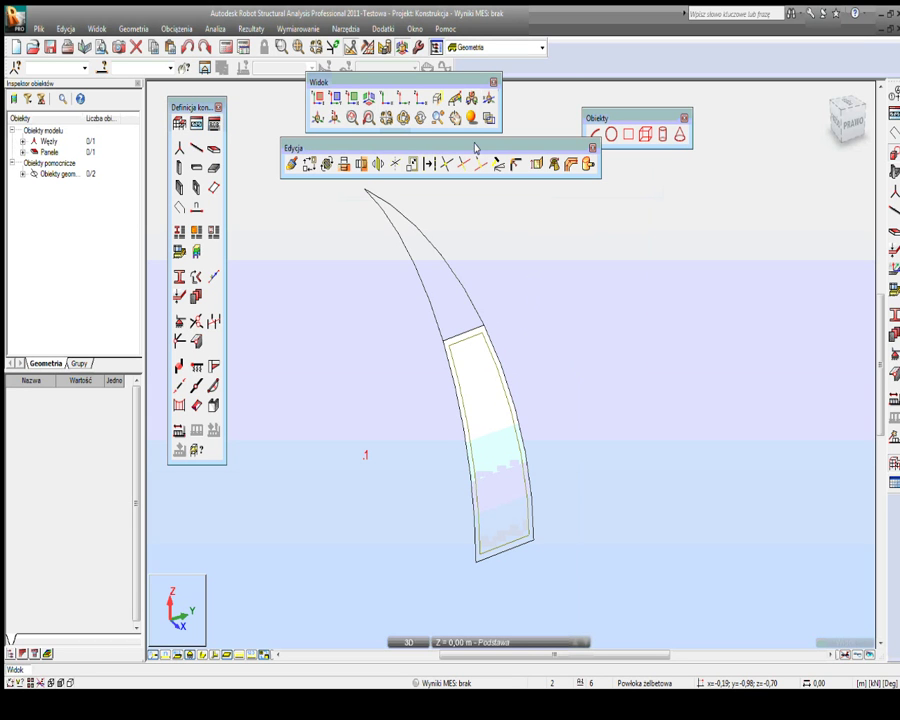
{"action": "scroll", "coordinate": [567, 335], "scroll_direction": "down", "scroll_amount": 1}
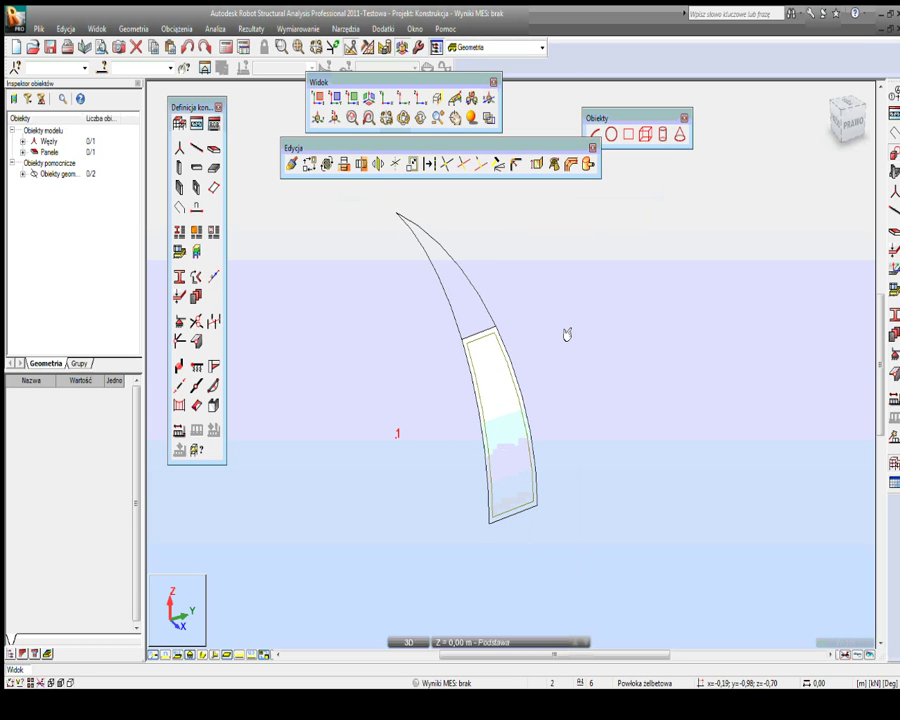
{"action": "scroll", "coordinate": [567, 335], "scroll_direction": "down", "scroll_amount": 2}
{"action": "left_click", "coordinate": [520, 378]}
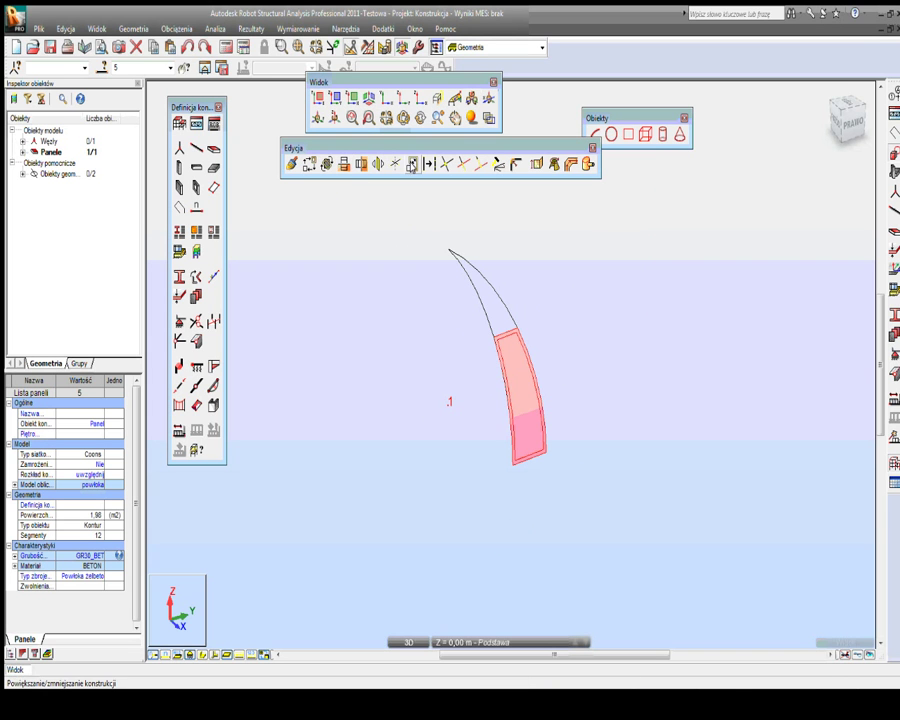
{"action": "left_click", "coordinate": [327, 163]}
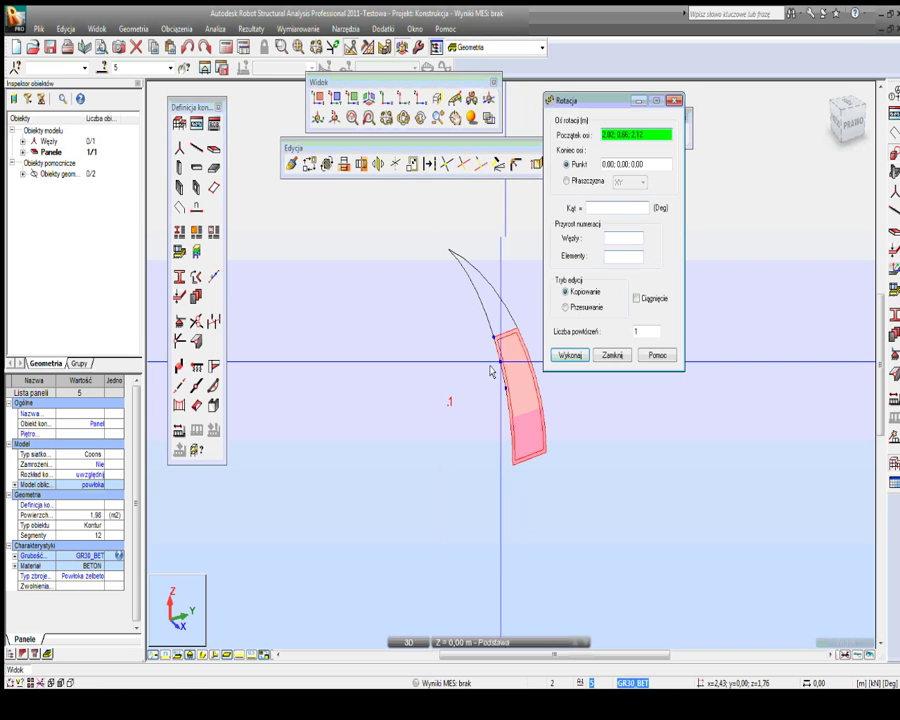
{"action": "left_click", "coordinate": [447, 405]}
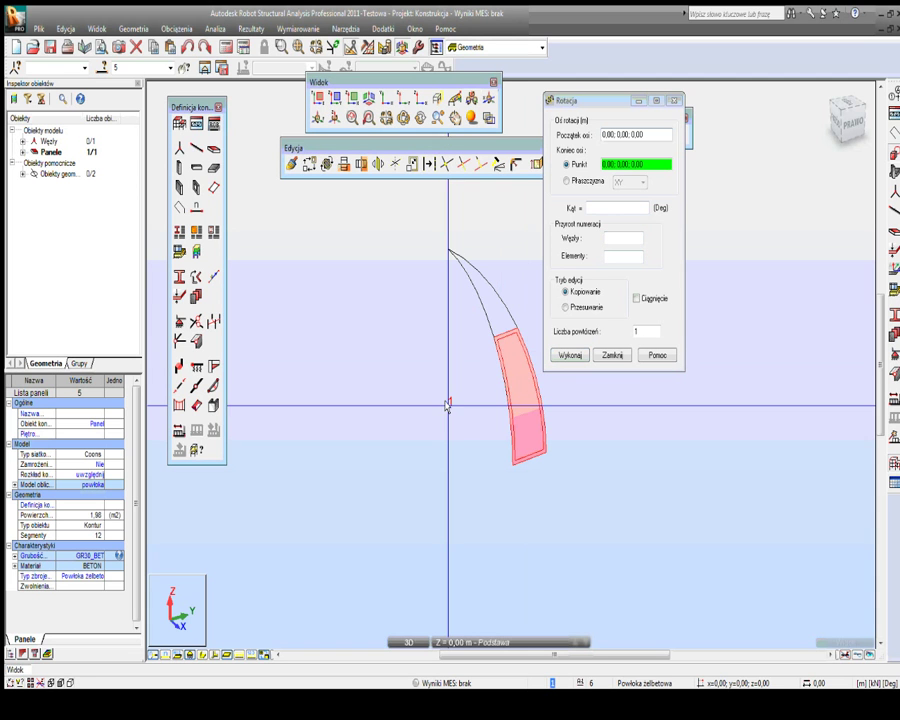
{"action": "left_click", "coordinate": [435, 261]}
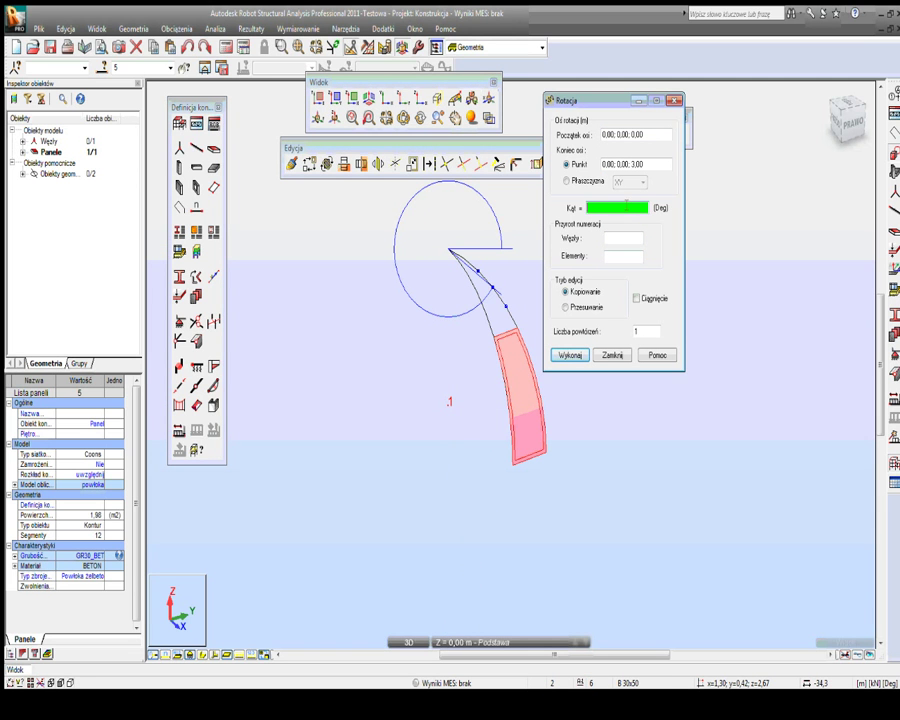
{"action": "type", "text": "18"}
{"action": "left_click", "coordinate": [646, 331]}
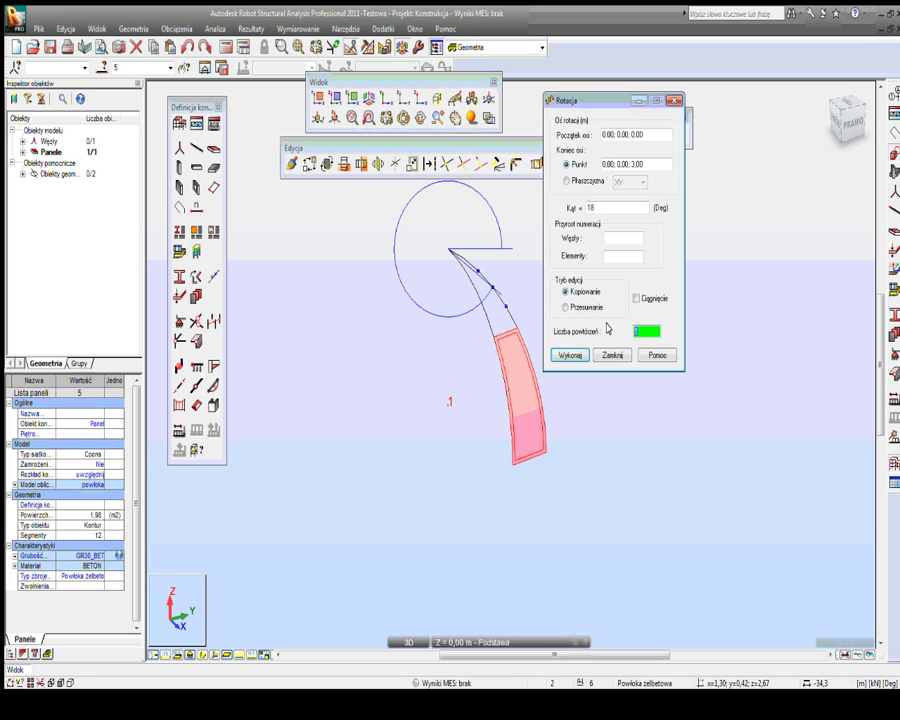
{"action": "type", "text": "20"}
{"action": "left_click", "coordinate": [570, 355]}
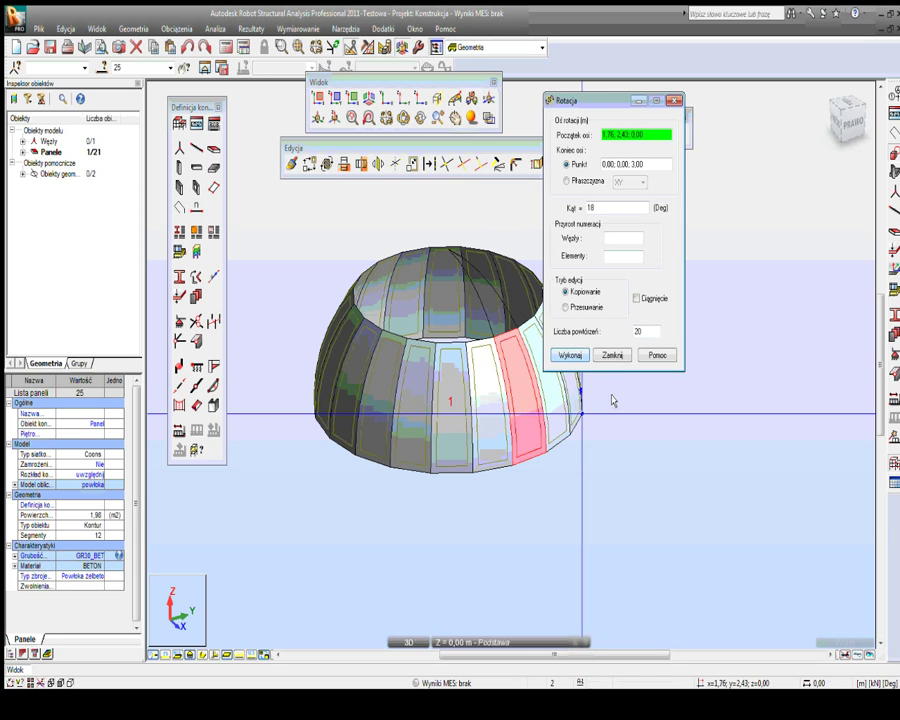
{"action": "left_click", "coordinate": [615, 355]}
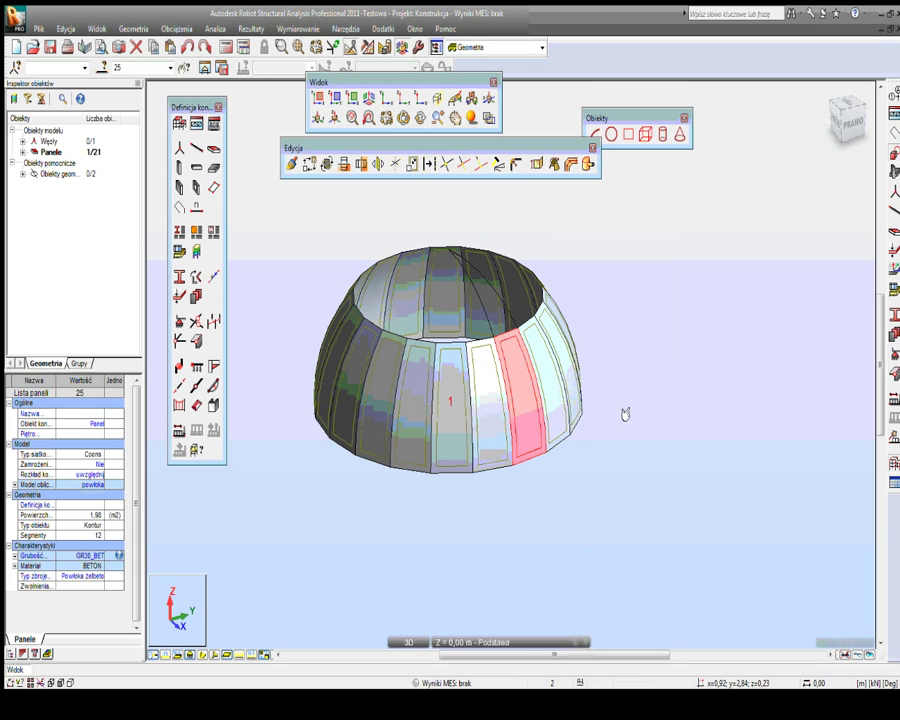
{"action": "left_click", "coordinate": [515, 541]}
Step: Examine the ring of copied panels from several 3D angles, including its open top
{"action": "right_click", "coordinate": [456, 324]}
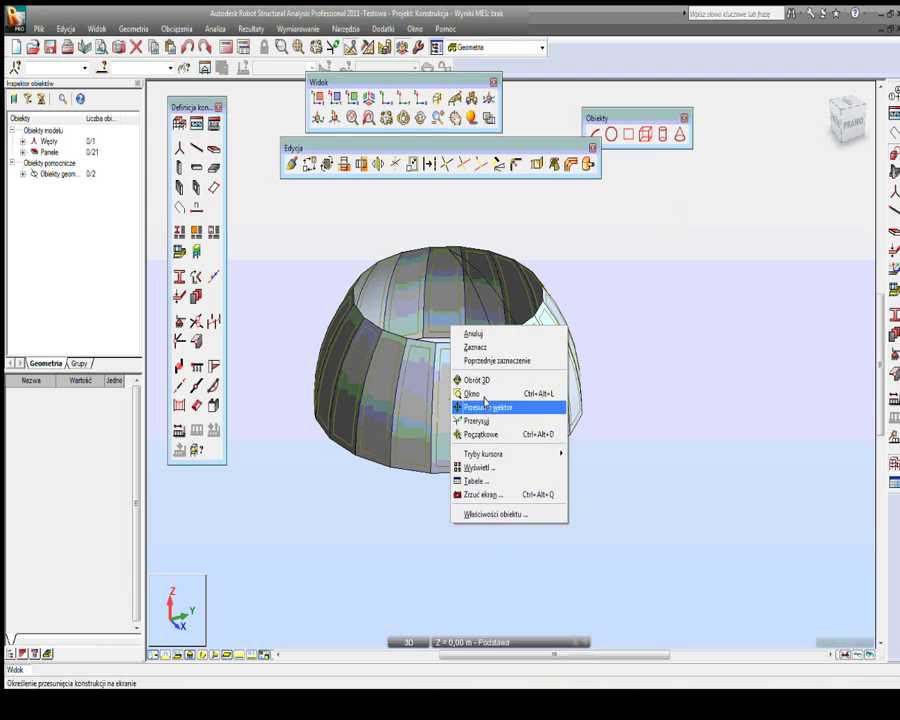
{"action": "left_click", "coordinate": [486, 376]}
{"action": "left_click_drag", "start_coordinate": [494, 389], "coordinate": [498, 422]}
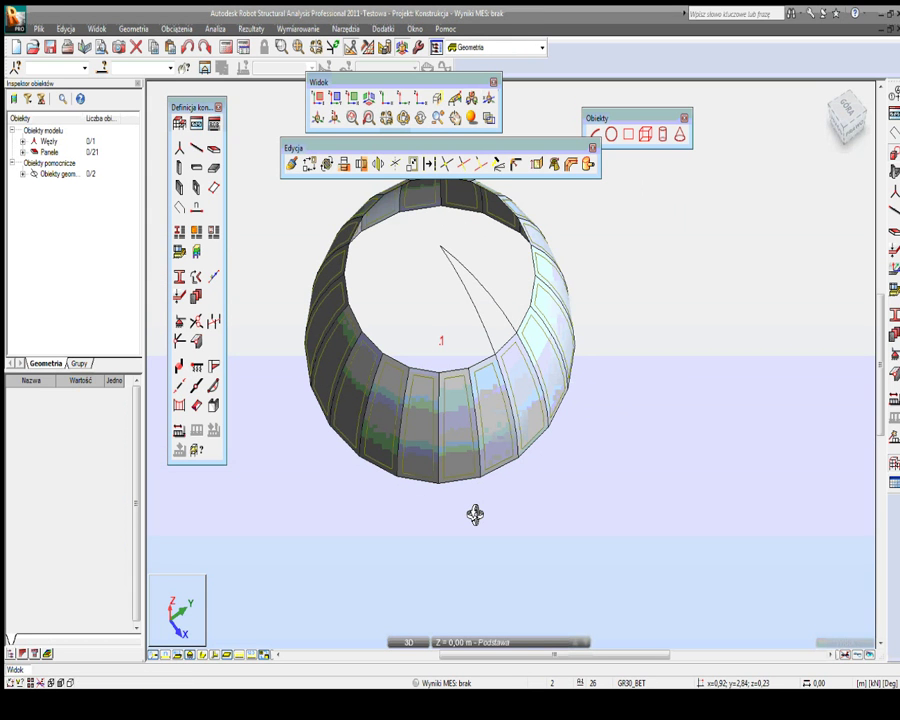
{"action": "key", "text": "Escape"}
{"action": "right_click_drag", "start_coordinate": [455, 372], "coordinate": [458, 422]}
{"action": "left_click", "coordinate": [457, 422]}
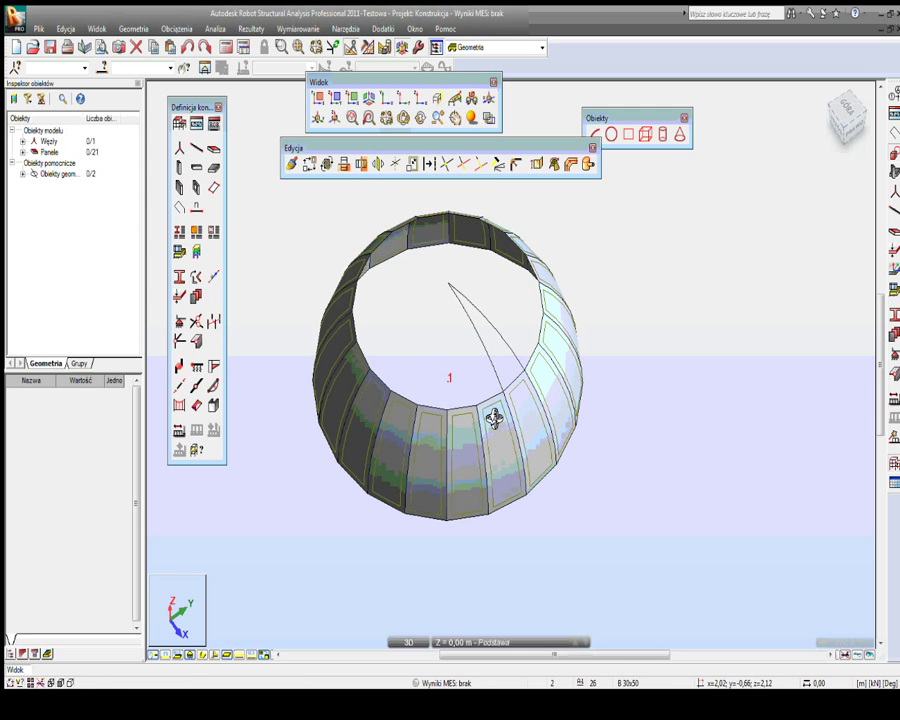
{"action": "left_click_drag", "start_coordinate": [498, 422], "coordinate": [485, 293]}
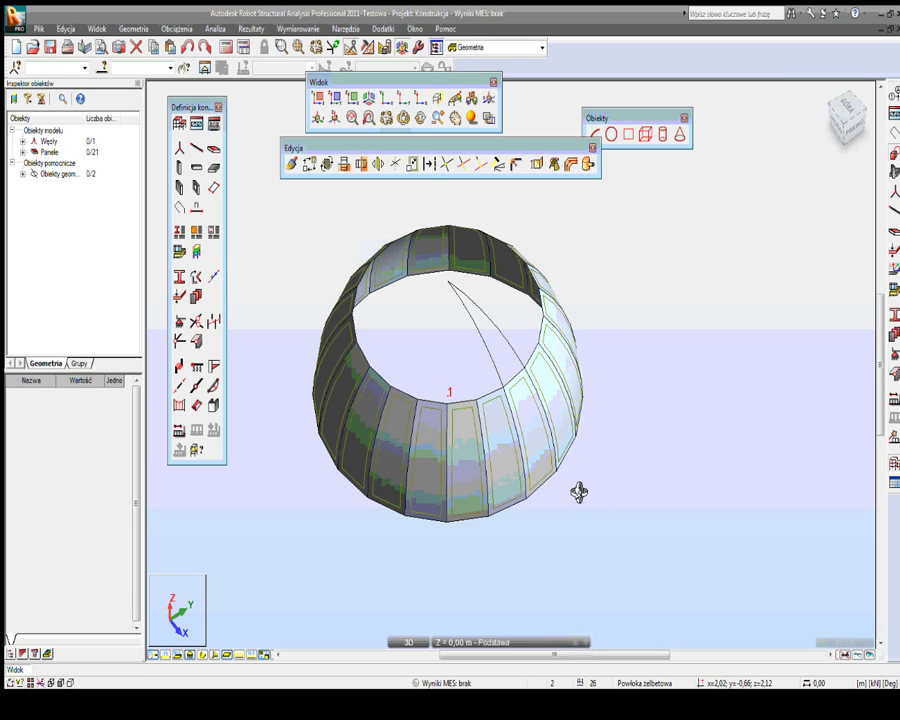
{"action": "left_click_drag", "start_coordinate": [581, 530], "coordinate": [454, 323]}
{"action": "right_click", "coordinate": [442, 316]}
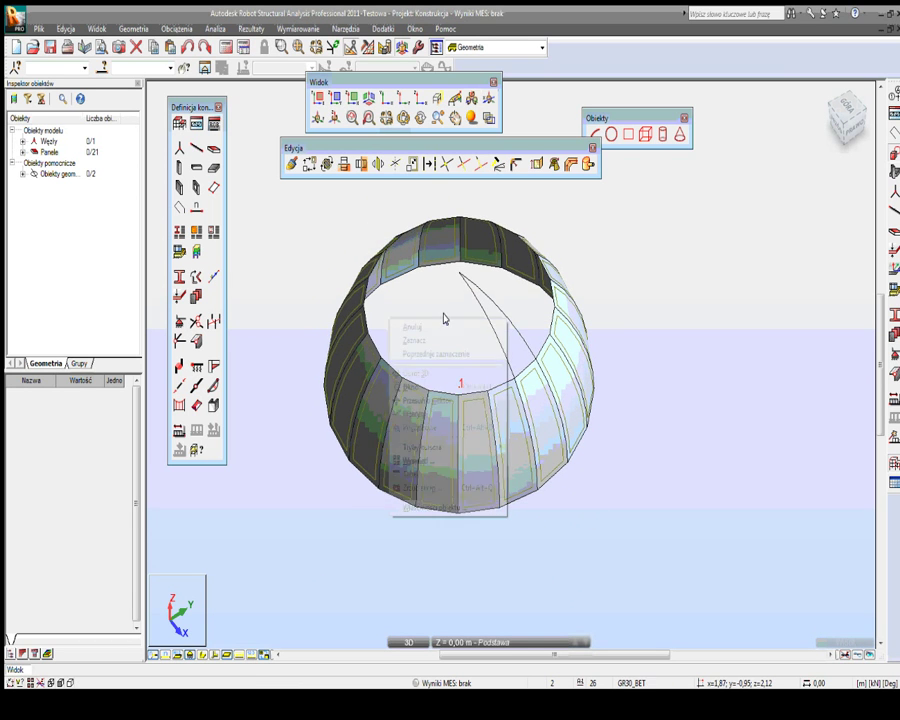
{"action": "left_click", "coordinate": [426, 371]}
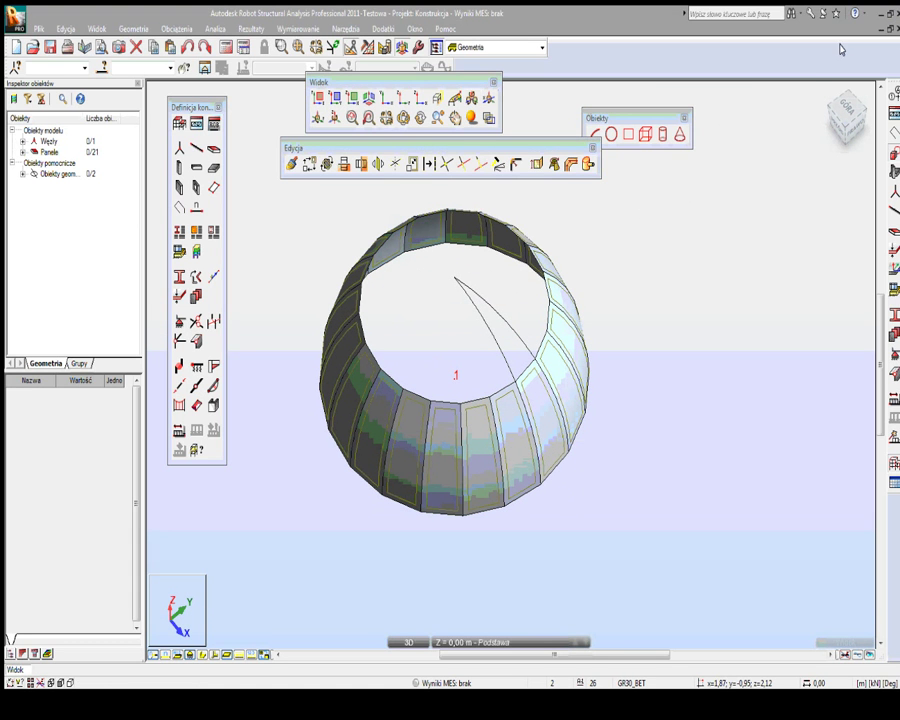
Step: Inspect the panel ring from above and in the XY base plane, hide the Edycja toolbar, and return to a tilted 3D view
{"action": "left_click", "coordinate": [845, 106]}
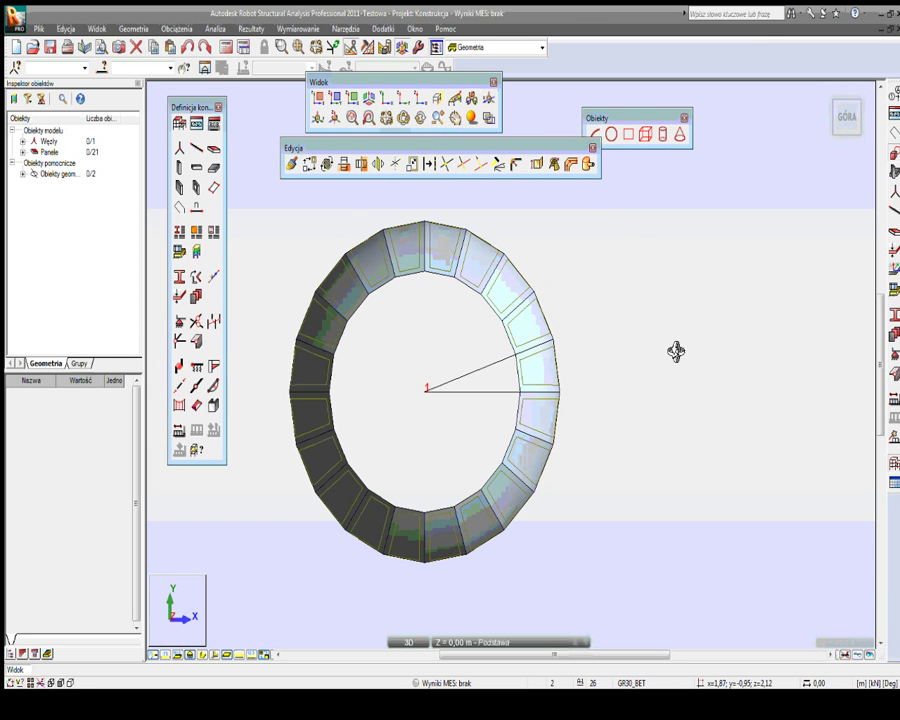
{"action": "left_click", "coordinate": [845, 117]}
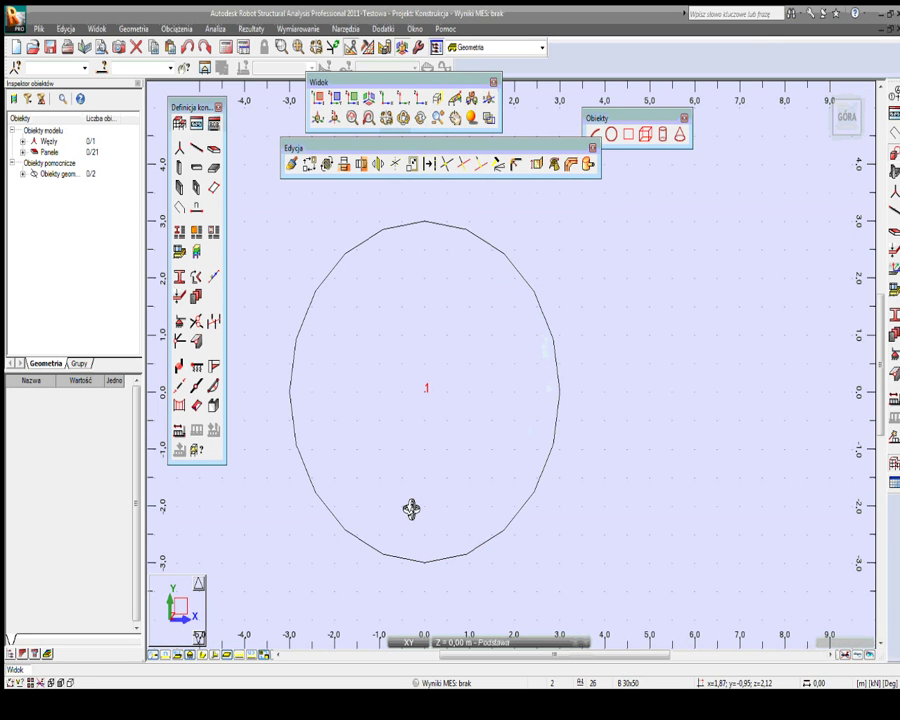
{"action": "middle_click_drag", "start_coordinate": [452, 415], "coordinate": [478, 410]}
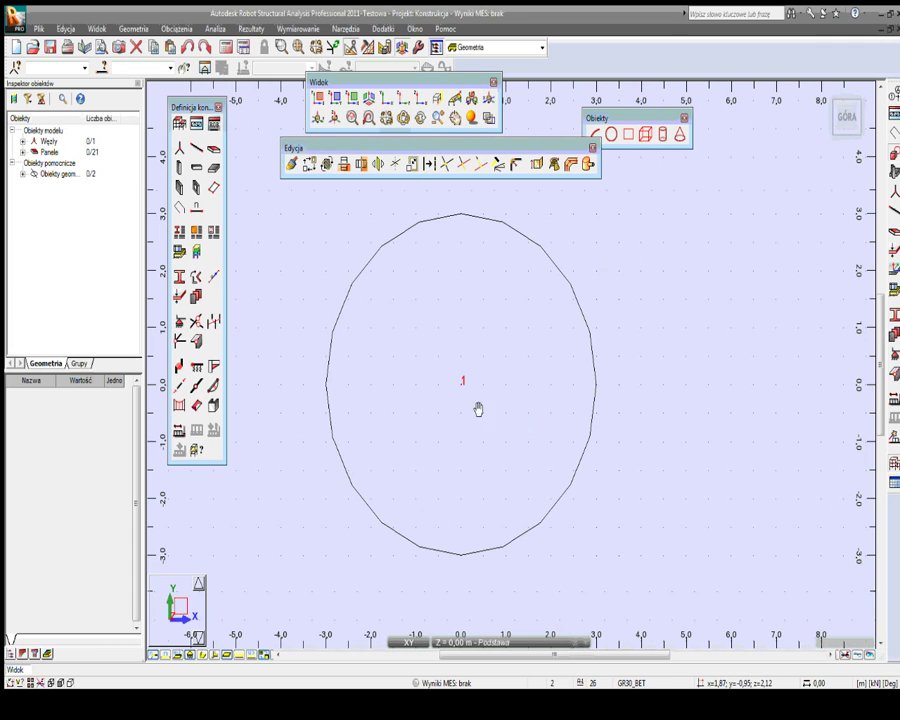
{"action": "left_click", "coordinate": [592, 147]}
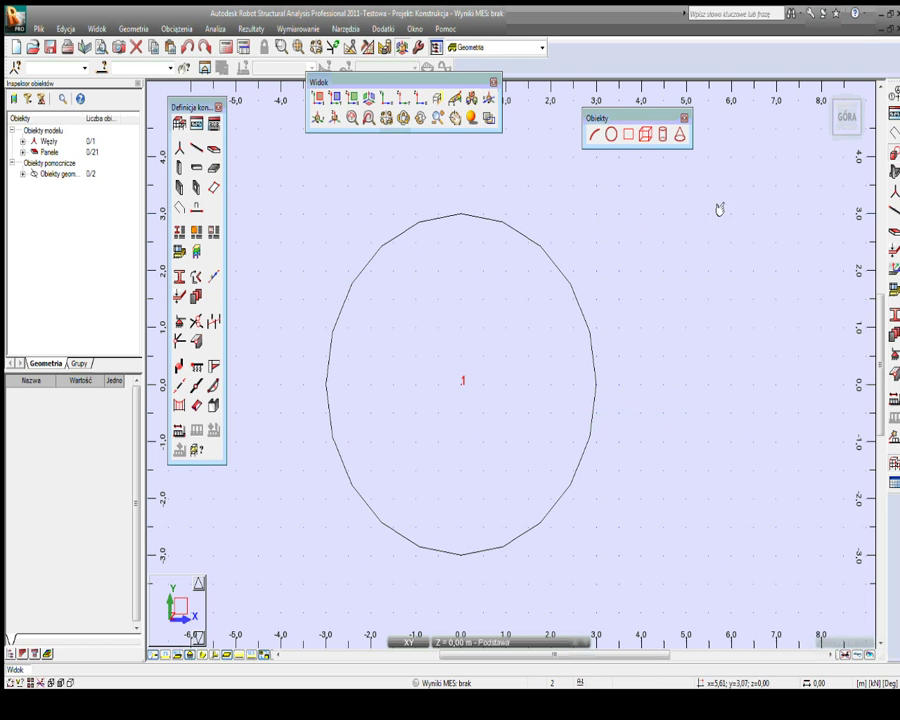
{"action": "left_click", "coordinate": [822, 89]}
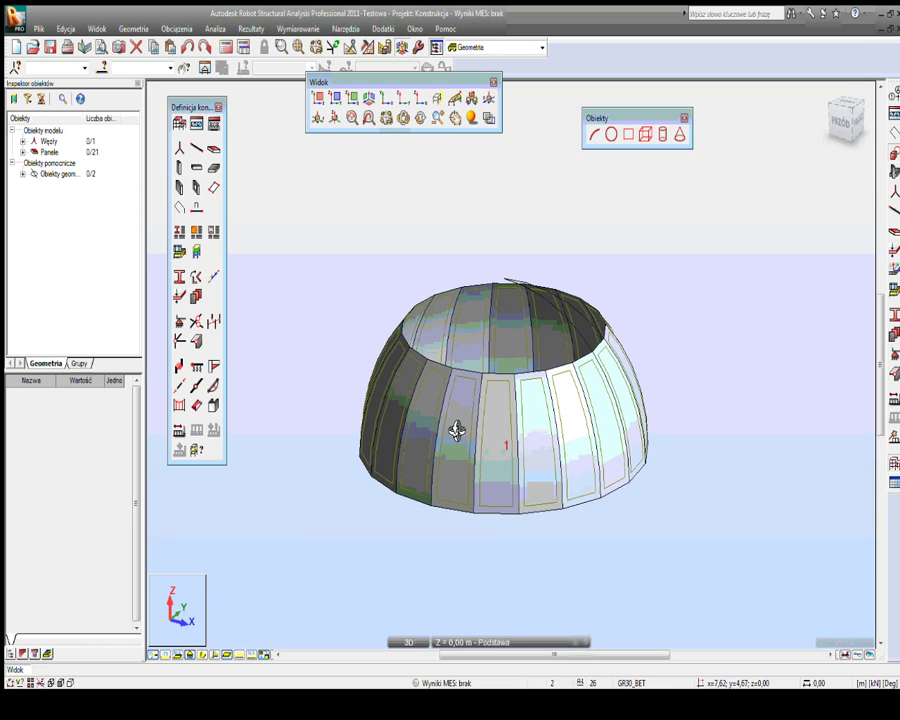
{"action": "middle_click_drag", "start_coordinate": [456, 430], "coordinate": [467, 473], "text": "shift"}
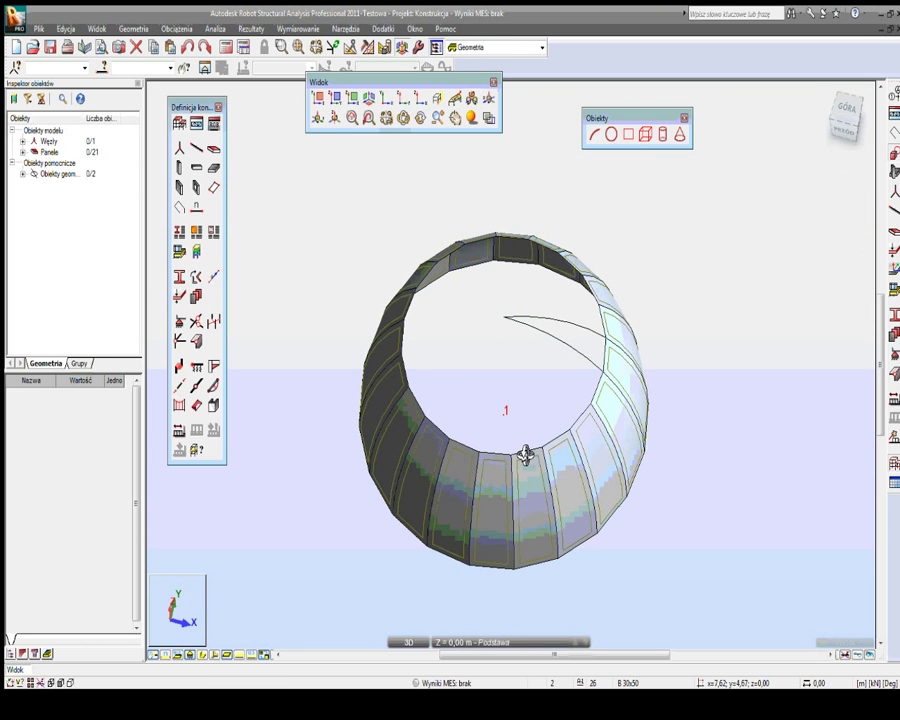
{"action": "middle_click_drag", "start_coordinate": [528, 438], "coordinate": [514, 356]}
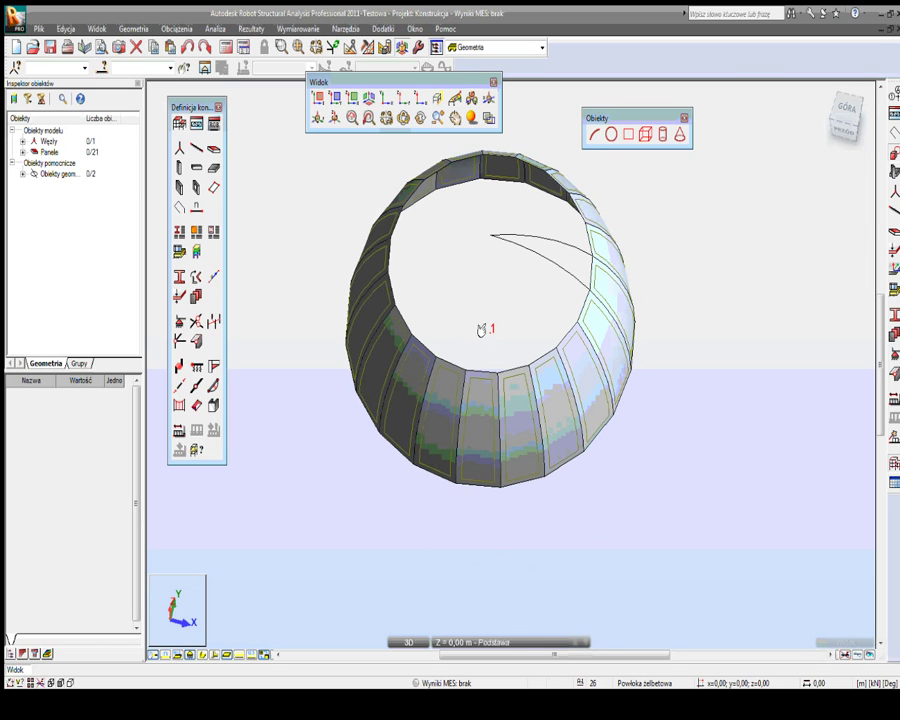
Step: Copy node 1 once by a translation vector of 0; 0; -10, and clear the selection
{"action": "left_click_drag", "start_coordinate": [472, 302], "coordinate": [500, 348]}
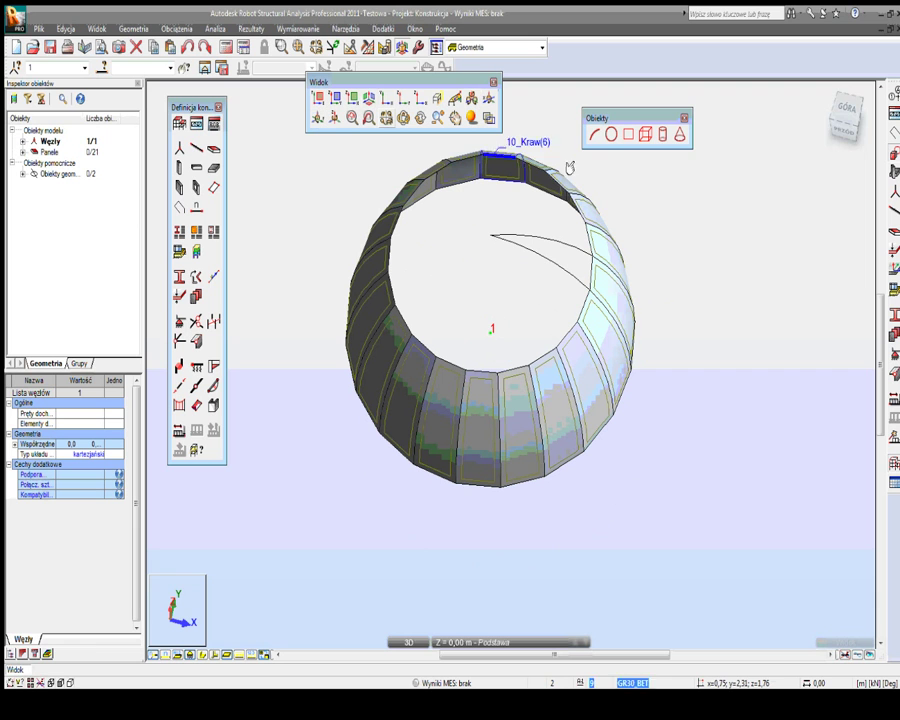
{"action": "left_click", "coordinate": [315, 66]}
{"action": "left_click_drag", "start_coordinate": [368, 142], "coordinate": [341, 112]}
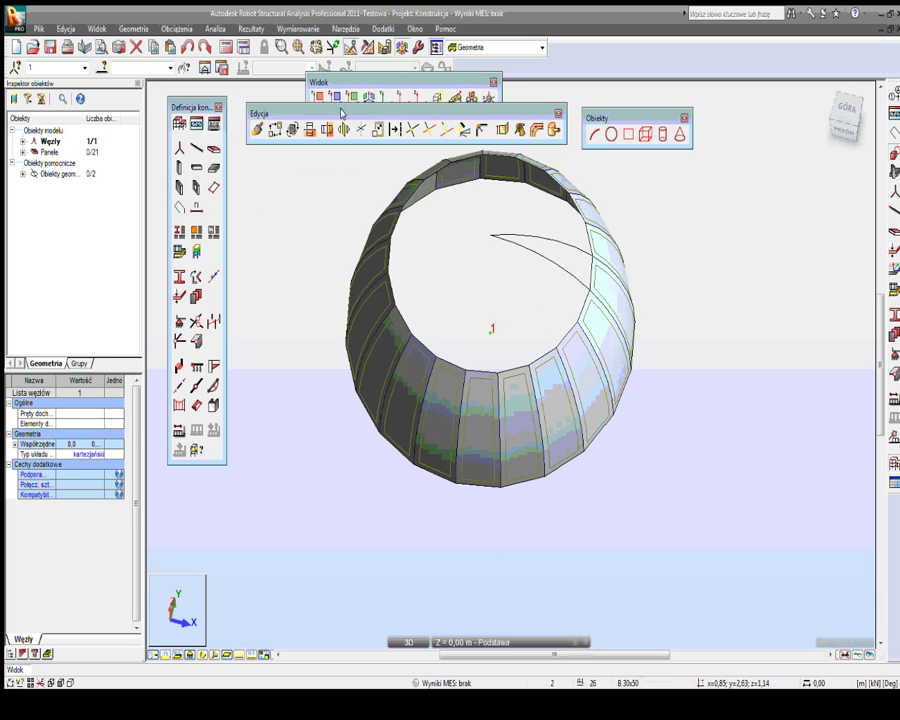
{"action": "left_click", "coordinate": [274, 129]}
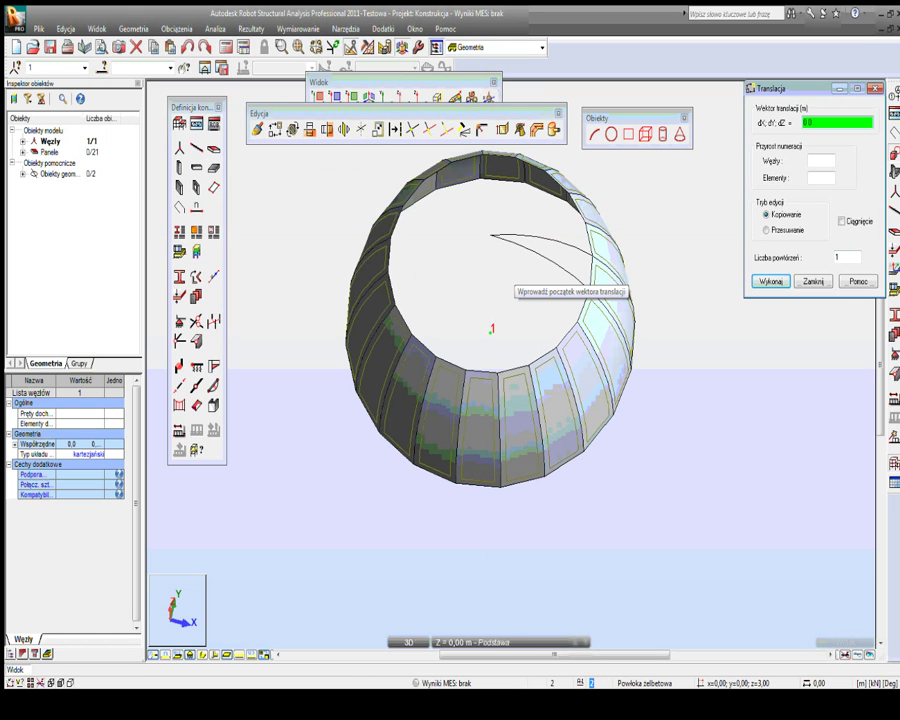
{"action": "left_click", "coordinate": [491, 327]}
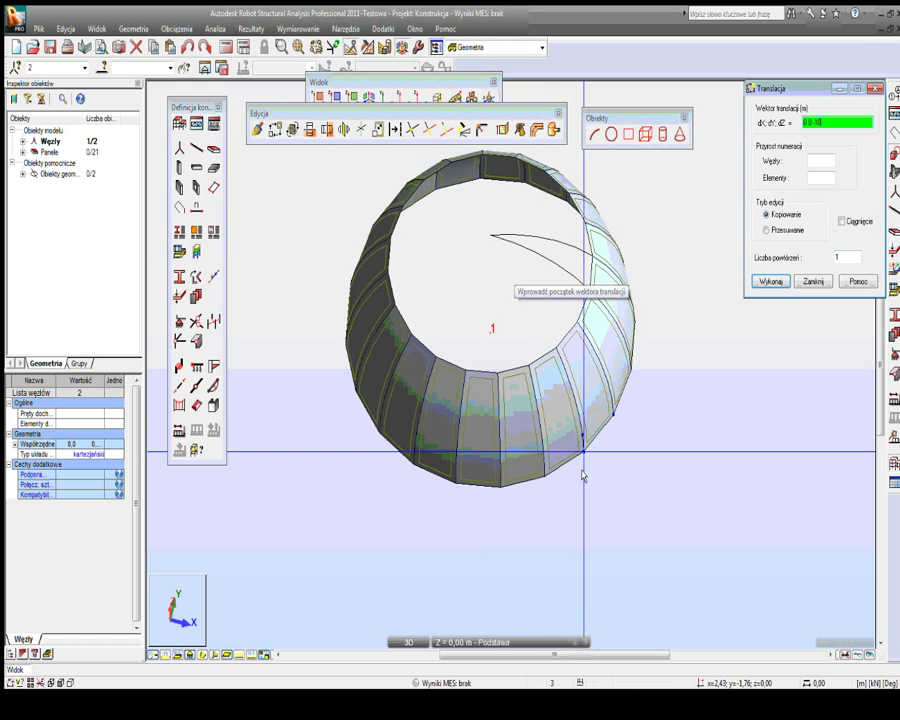
{"action": "left_click", "coordinate": [594, 514]}
{"action": "scroll", "coordinate": [572, 518], "scroll_direction": "down", "scroll_amount": 2}
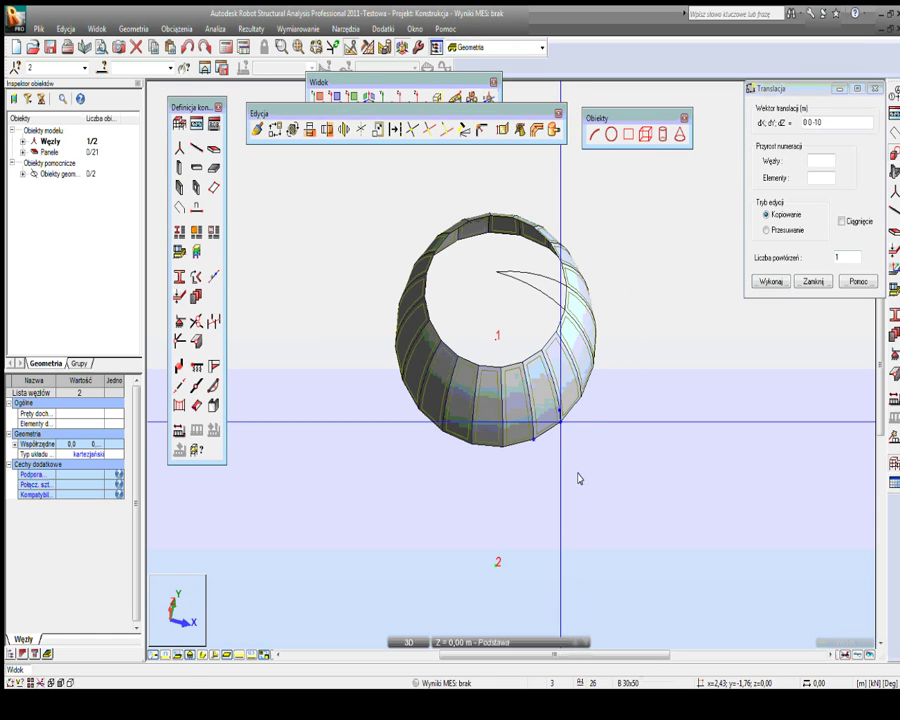
{"action": "right_click", "coordinate": [500, 484]}
{"action": "left_click", "coordinate": [572, 510]}
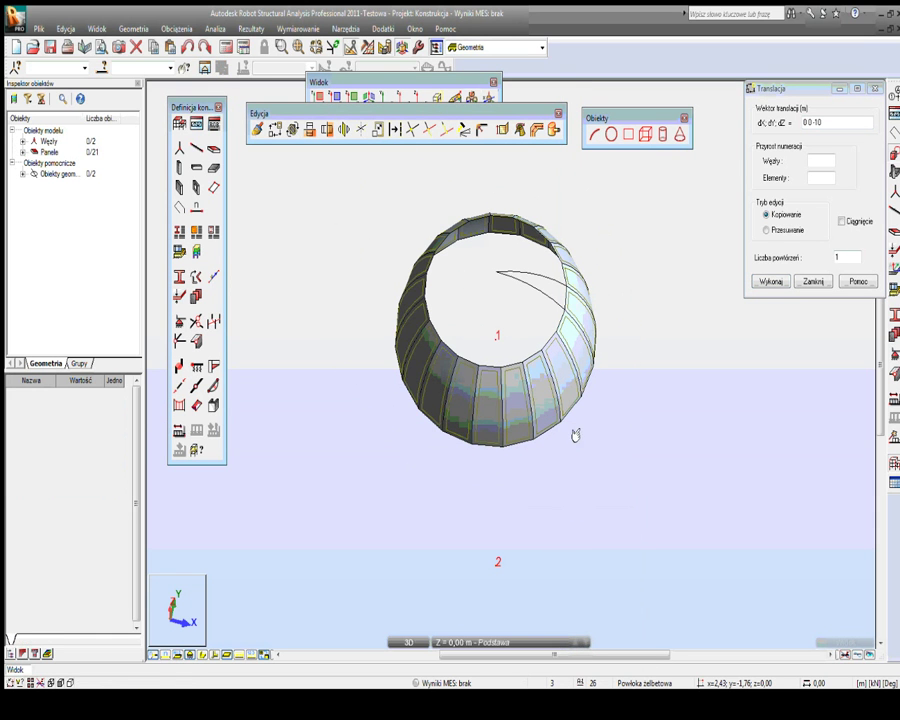
{"action": "right_click", "coordinate": [580, 470]}
{"action": "left_click", "coordinate": [563, 522]}
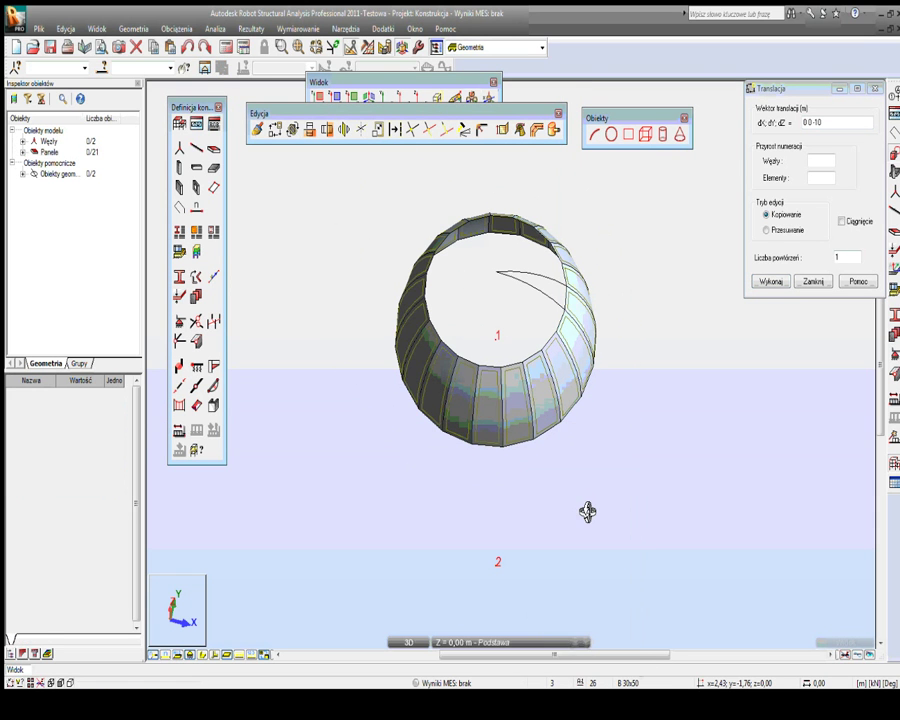
{"action": "left_click_drag", "start_coordinate": [587, 510], "coordinate": [600, 530]}
{"action": "left_click", "coordinate": [814, 282]}
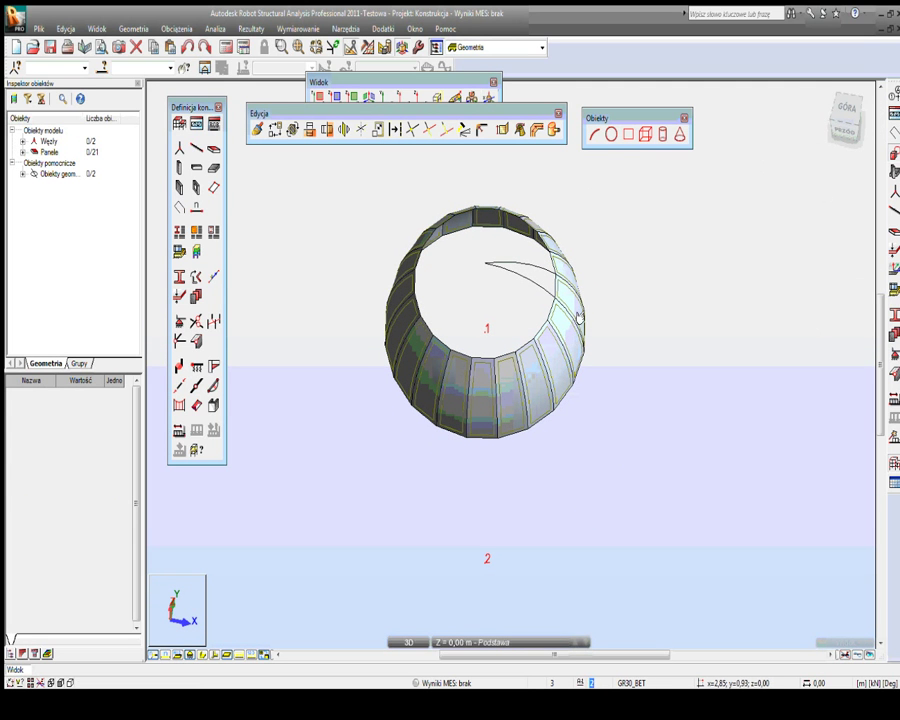
{"action": "left_click", "coordinate": [611, 134]}
{"action": "left_click_drag", "start_coordinate": [789, 94], "coordinate": [734, 119]}
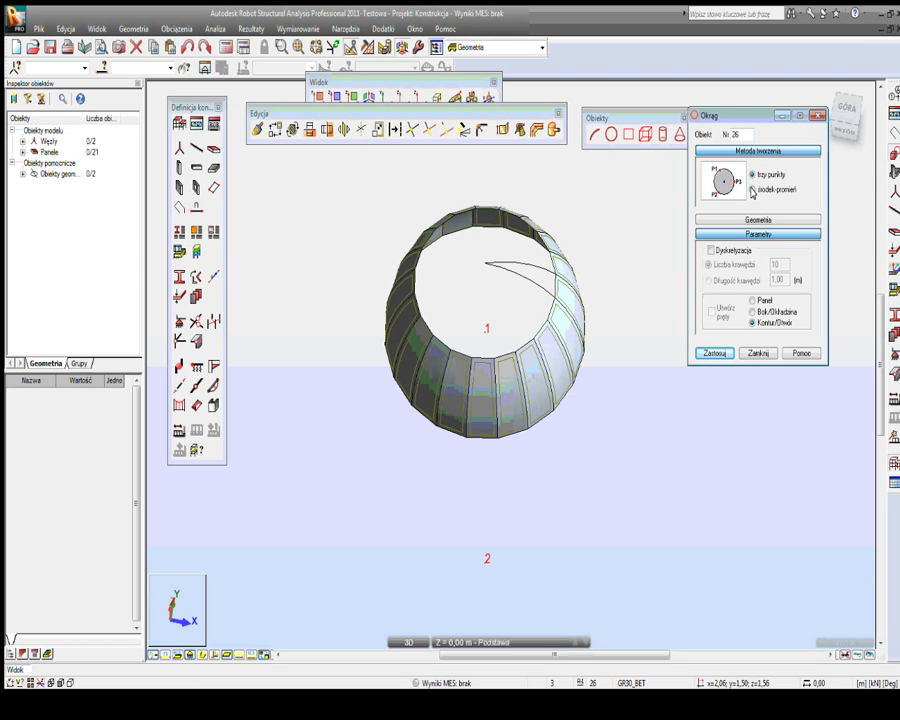
{"action": "left_click", "coordinate": [752, 189]}
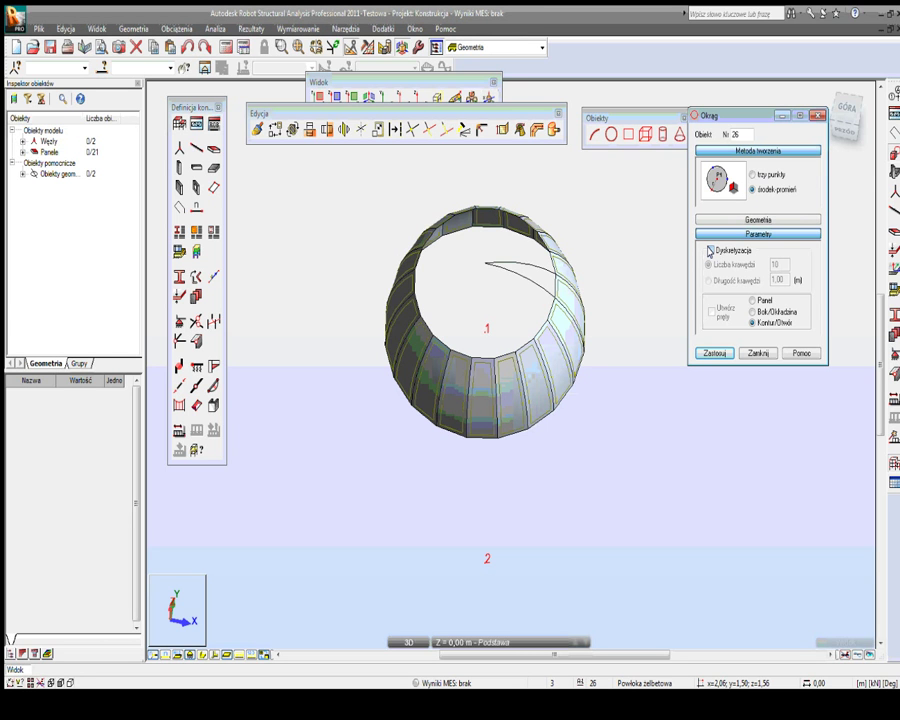
{"action": "left_click", "coordinate": [710, 250]}
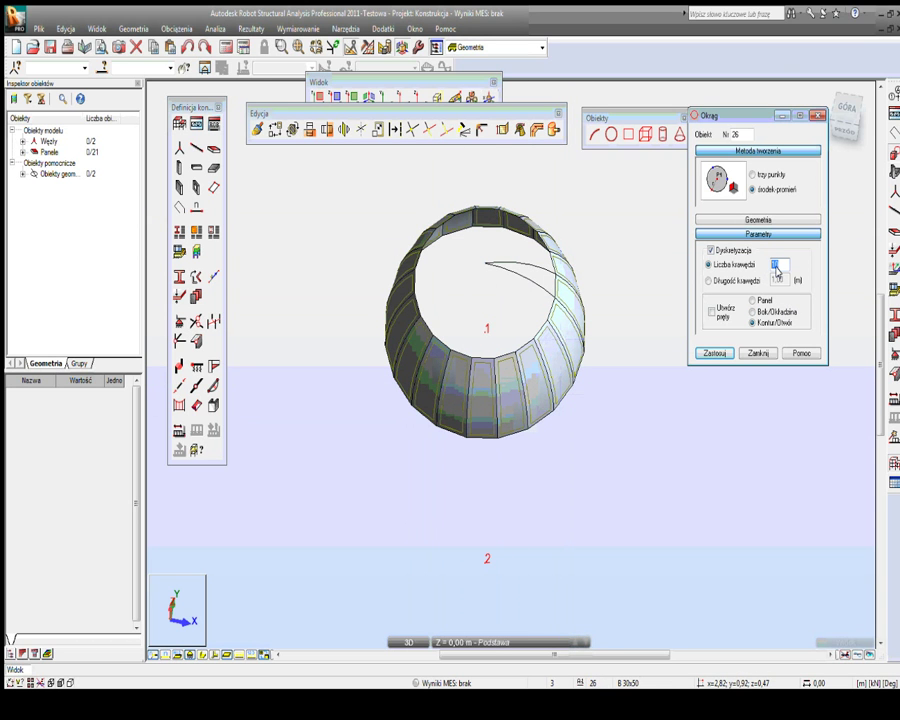
{"action": "type", "text": "20"}
{"action": "left_click", "coordinate": [739, 219]}
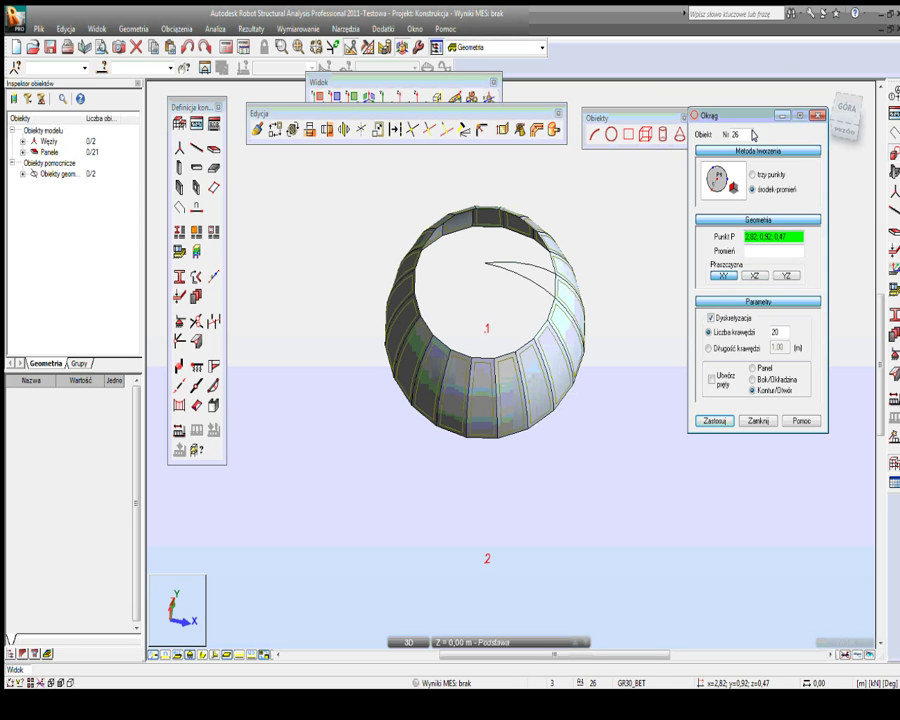
{"action": "left_click", "coordinate": [817, 115]}
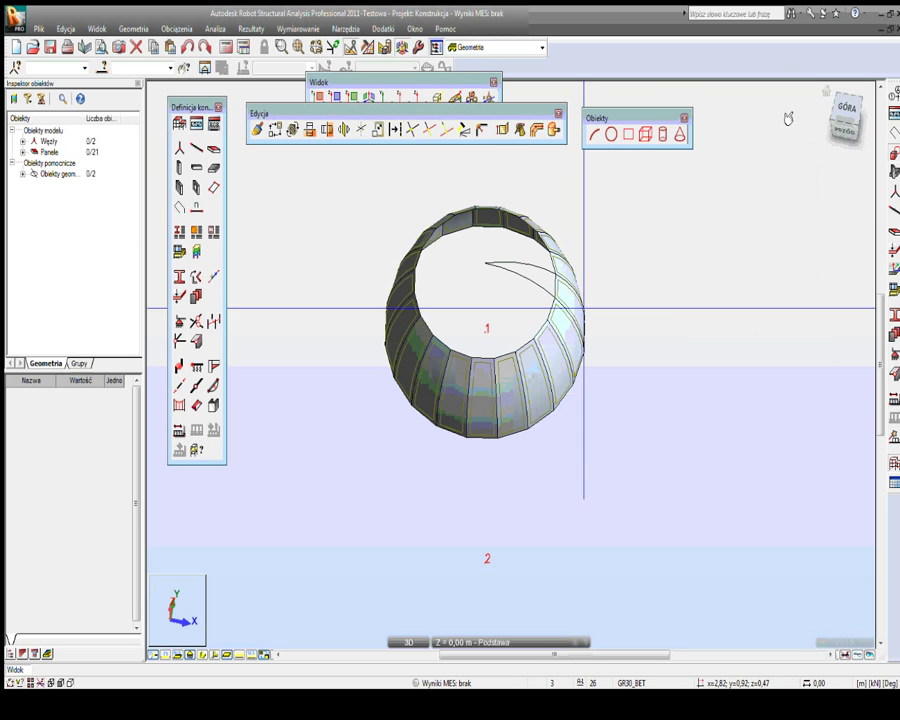
Step: Configure a new cylinder by centre and radius with 20 circle edges, 10 side divisions, and no top cover or base
{"action": "left_click", "coordinate": [662, 134]}
{"action": "left_click_drag", "start_coordinate": [789, 91], "coordinate": [671, 110]}
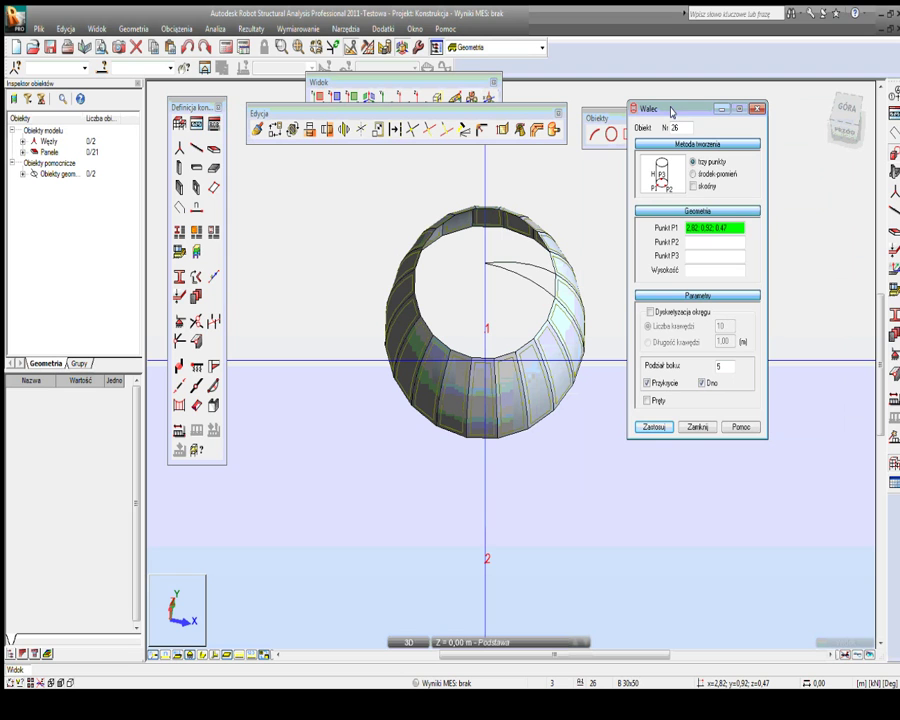
{"action": "left_click", "coordinate": [694, 174]}
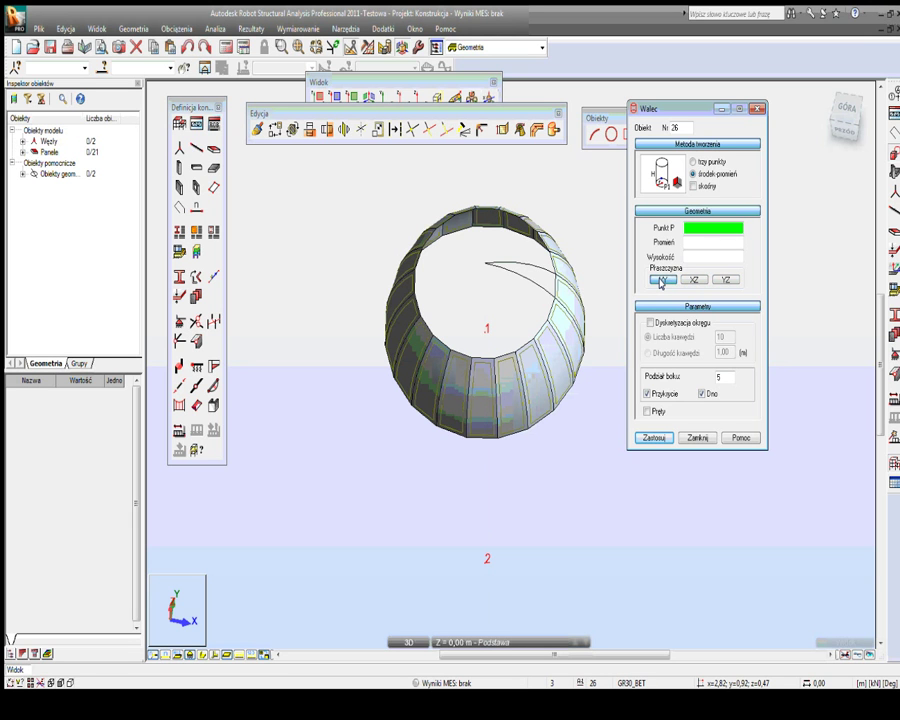
{"action": "left_click", "coordinate": [648, 323]}
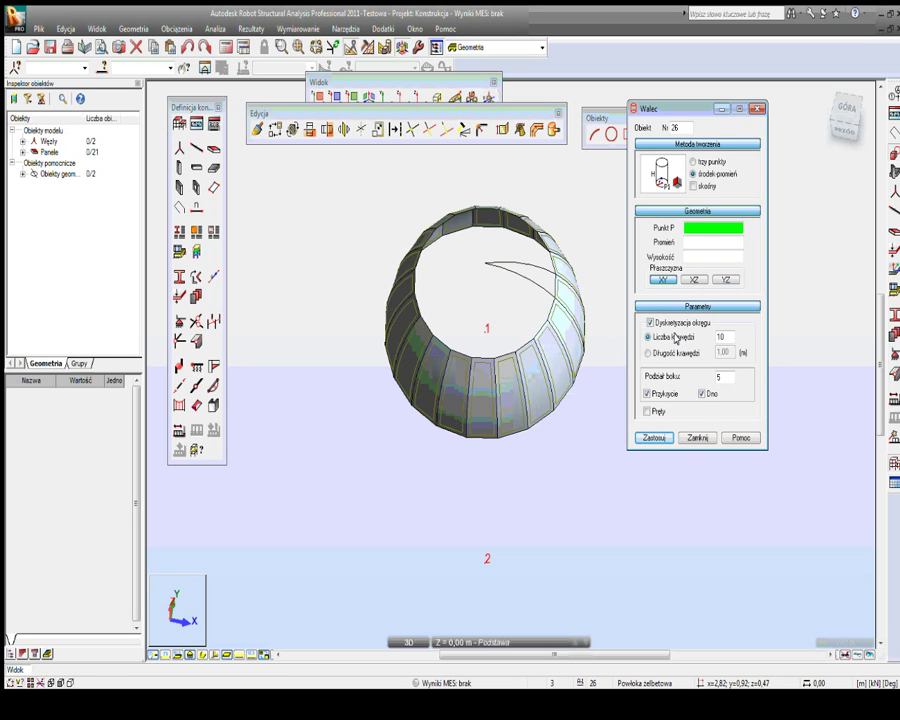
{"action": "type", "text": "2"}
{"action": "left_click", "coordinate": [654, 393]}
{"action": "left_click", "coordinate": [703, 394]}
{"action": "double_click", "coordinate": [731, 376]}
{"action": "type", "text": "10"}
Step: Create the cylinder in the XY plane from centre 0,00; 0,00; 0,00 with radius point 3,00; 0,00; 0,00 and height point 0,00; 0,00; -10,00
{"action": "left_click", "coordinate": [486, 329]}
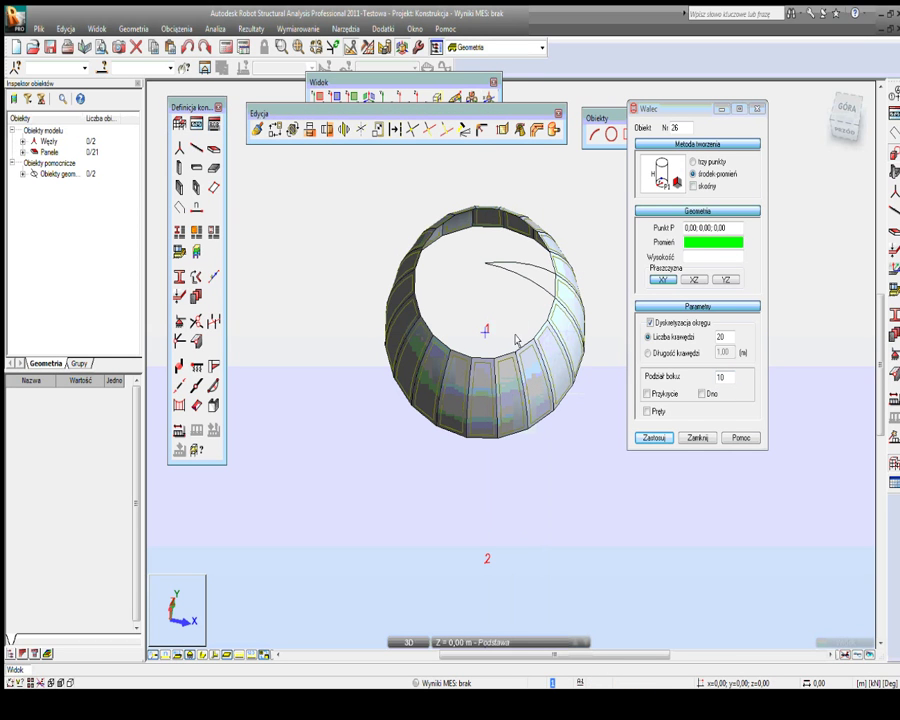
{"action": "left_click", "coordinate": [583, 352]}
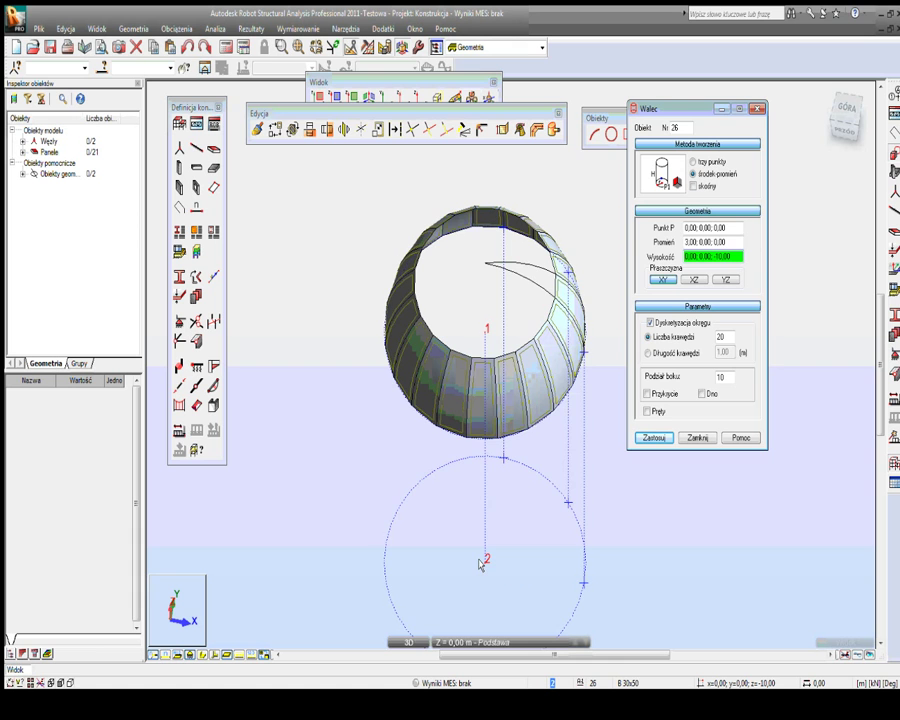
{"action": "left_click", "coordinate": [481, 564]}
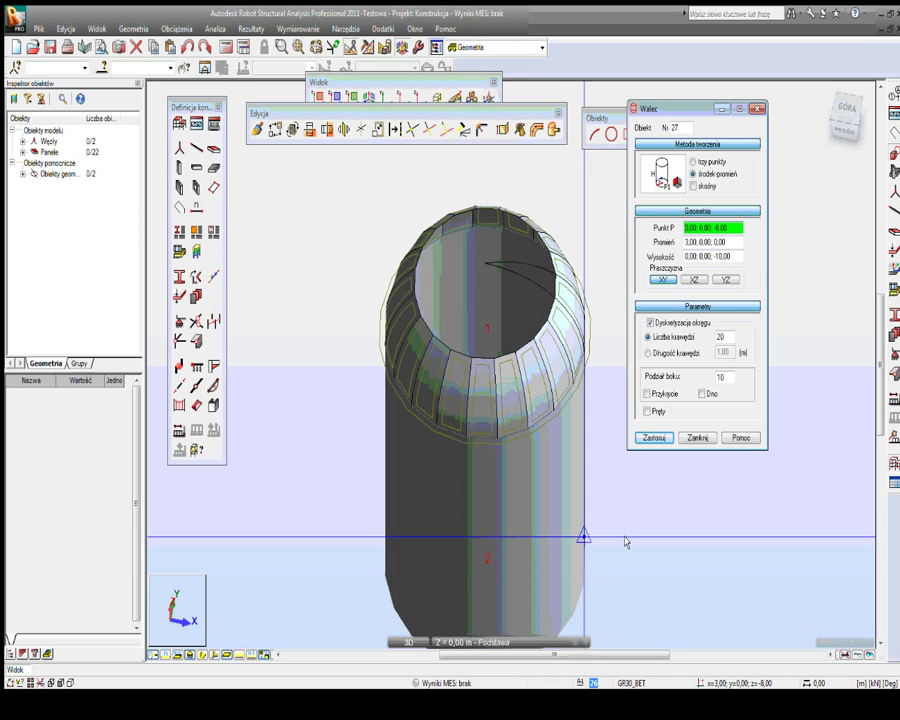
{"action": "left_click", "coordinate": [697, 437]}
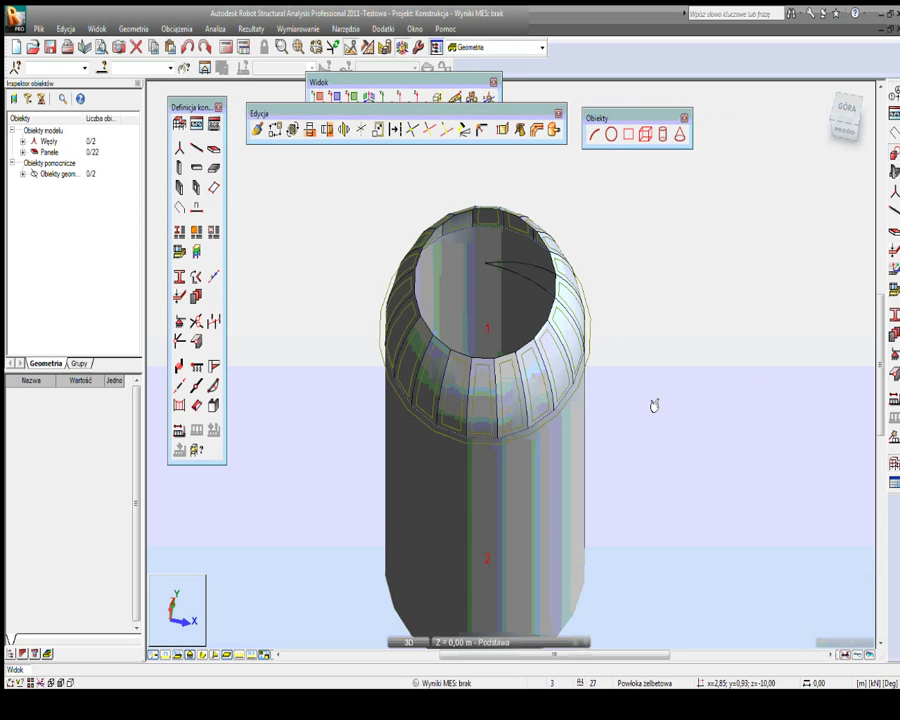
Step: Examine the cylinder and dome ring in 3D from above and below, including the open lower end
{"action": "middle_click_drag", "start_coordinate": [639, 414], "coordinate": [608, 301]}
{"action": "right_click", "coordinate": [552, 290]}
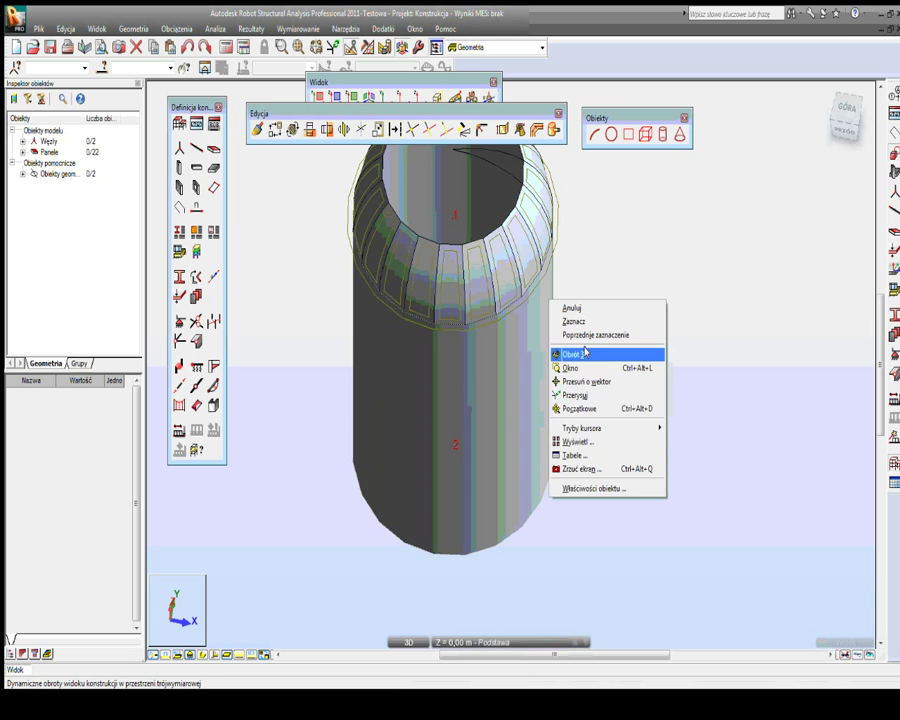
{"action": "left_click", "coordinate": [572, 351]}
{"action": "left_click_drag", "start_coordinate": [635, 386], "coordinate": [609, 490]}
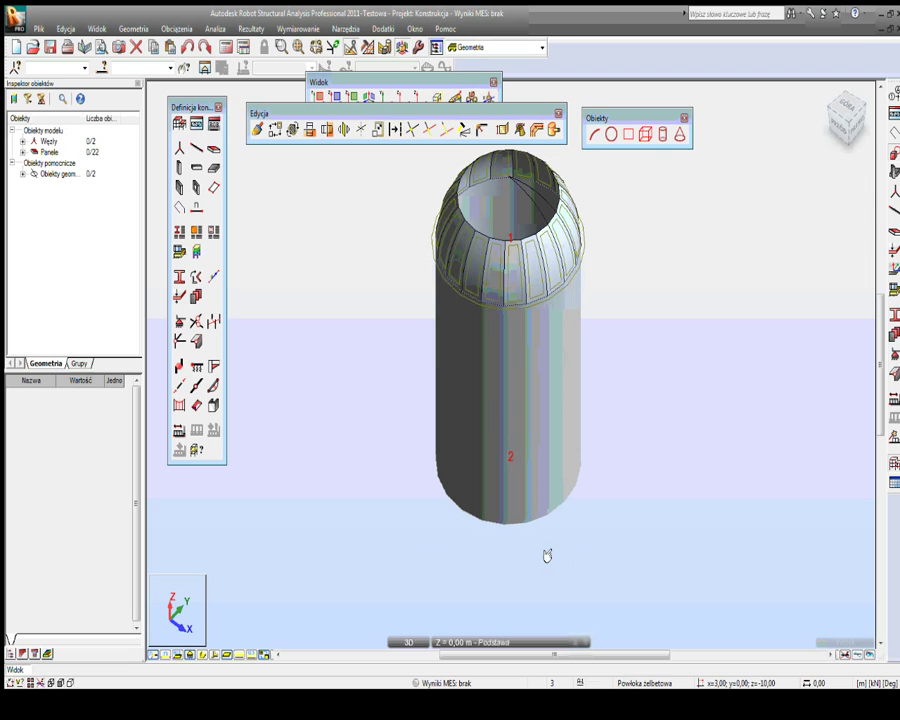
{"action": "right_click", "coordinate": [635, 342]}
{"action": "left_click", "coordinate": [633, 391]}
{"action": "left_click_drag", "start_coordinate": [633, 391], "coordinate": [649, 302]}
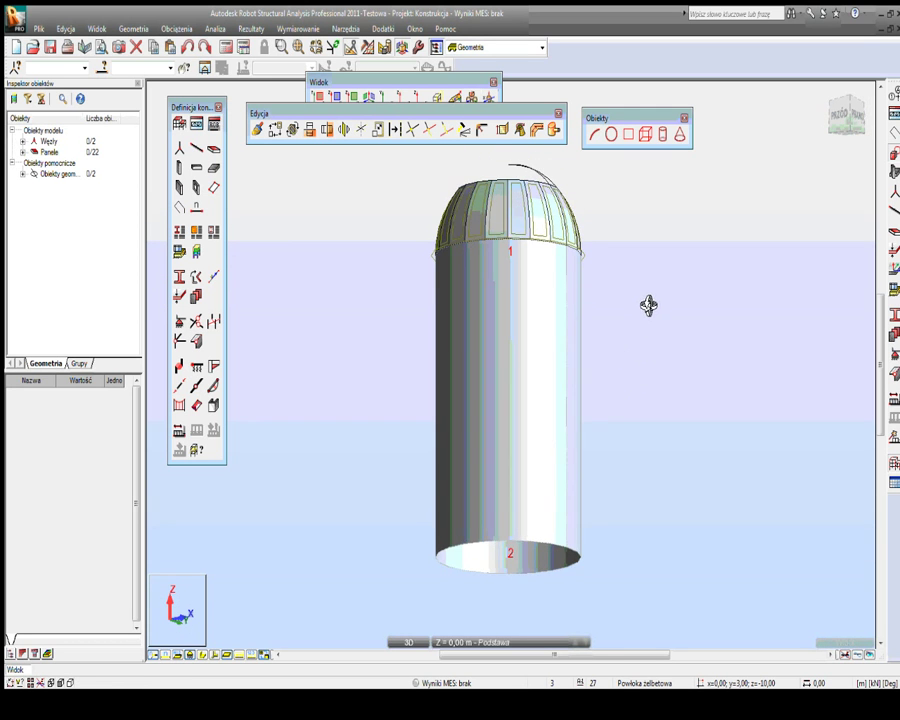
{"action": "middle_click_drag", "start_coordinate": [560, 494], "coordinate": [576, 301]}
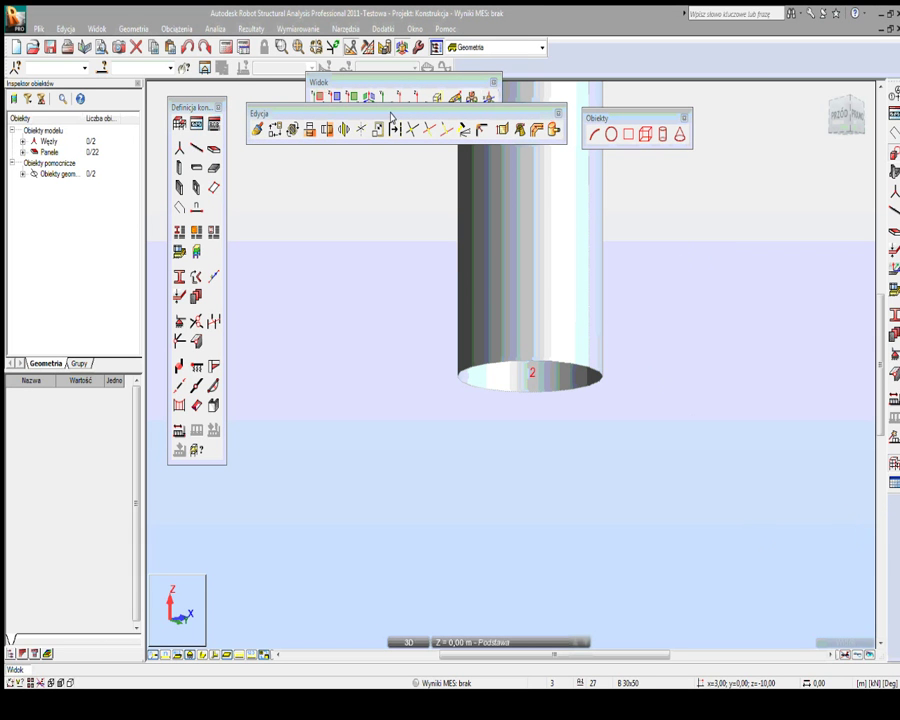
Step: Hide the Edycja toolbar and set the work plane at the cylinder's bottom centre node, 0,00; 0,00; -10,00
{"action": "left_click_drag", "start_coordinate": [391, 113], "coordinate": [314, 197]}
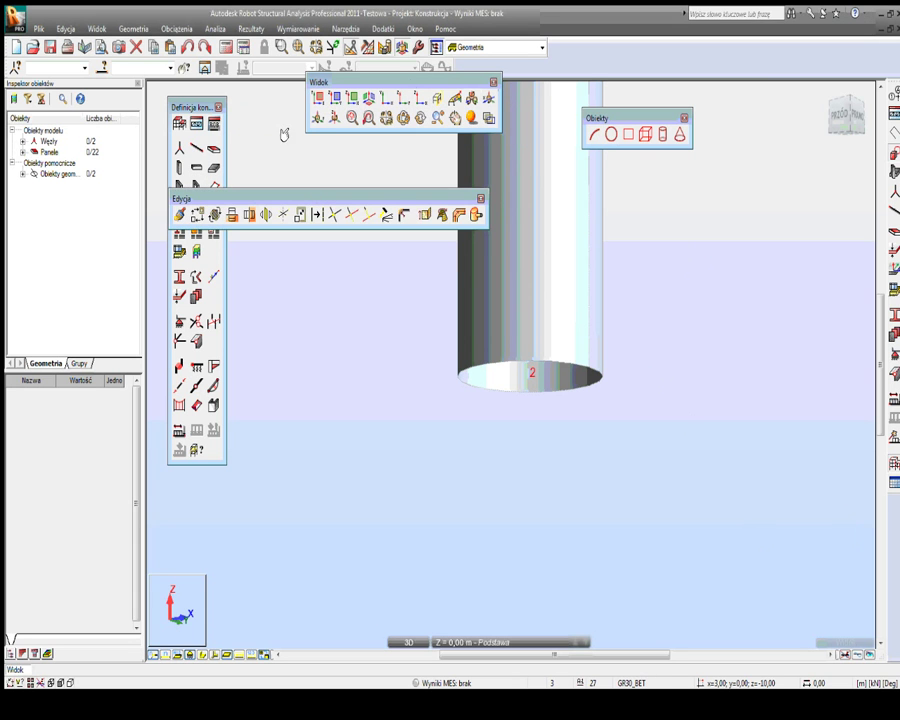
{"action": "left_click", "coordinate": [497, 216]}
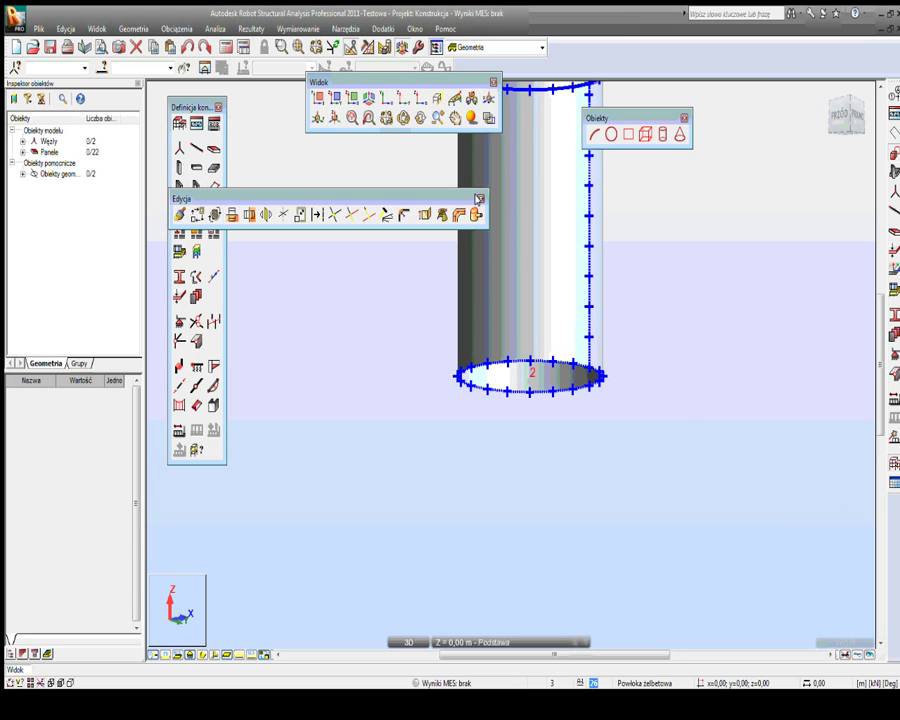
{"action": "left_click", "coordinate": [479, 199]}
{"action": "left_click_drag", "start_coordinate": [412, 84], "coordinate": [339, 108]}
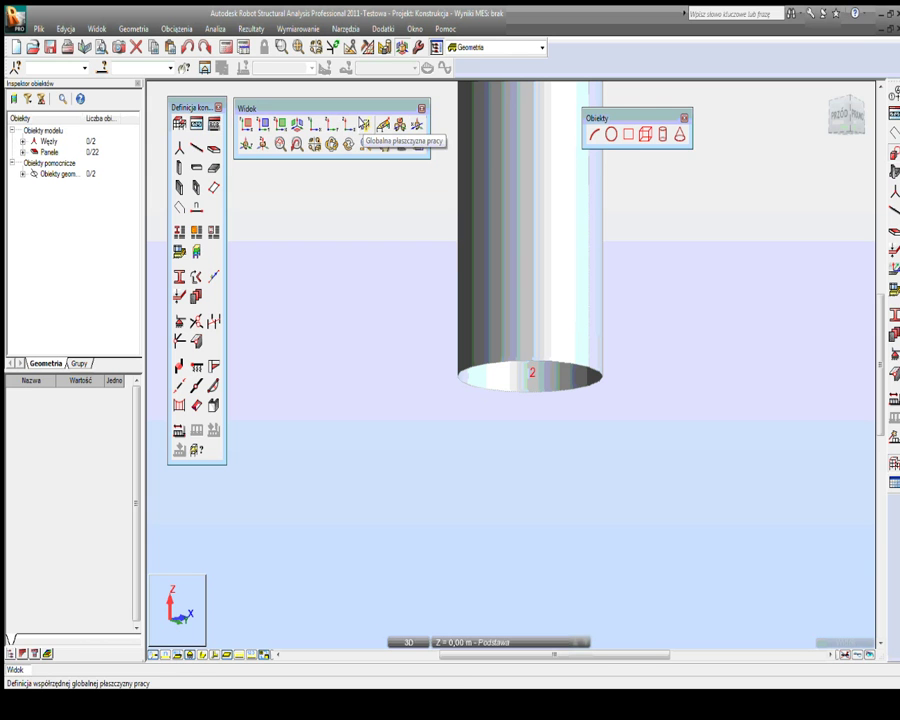
{"action": "left_click", "coordinate": [363, 124]}
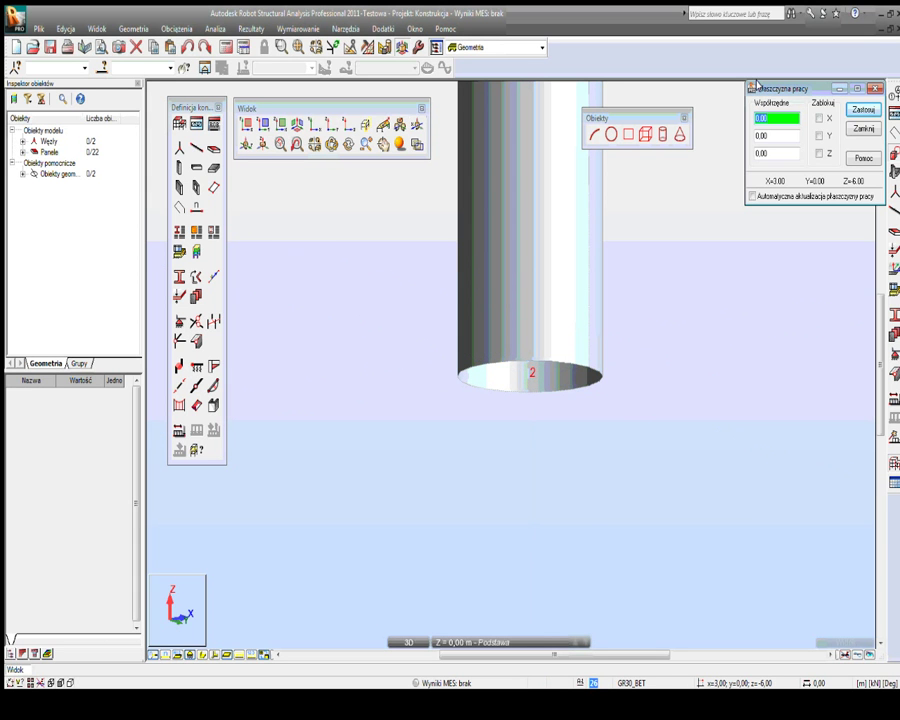
{"action": "left_click_drag", "start_coordinate": [757, 86], "coordinate": [623, 105]}
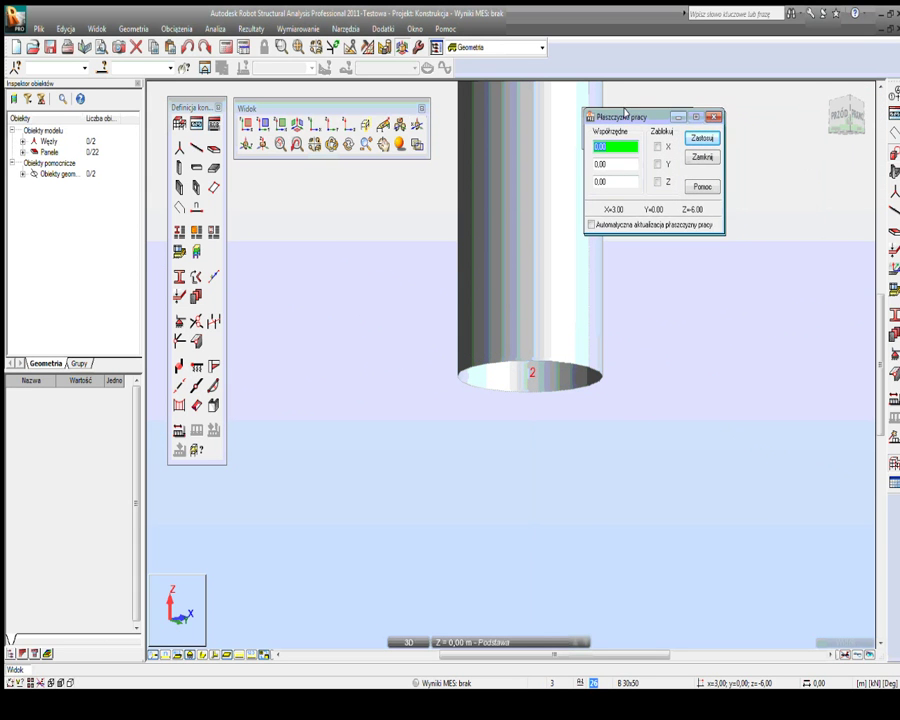
{"action": "left_click", "coordinate": [527, 378]}
{"action": "left_click", "coordinate": [700, 134]}
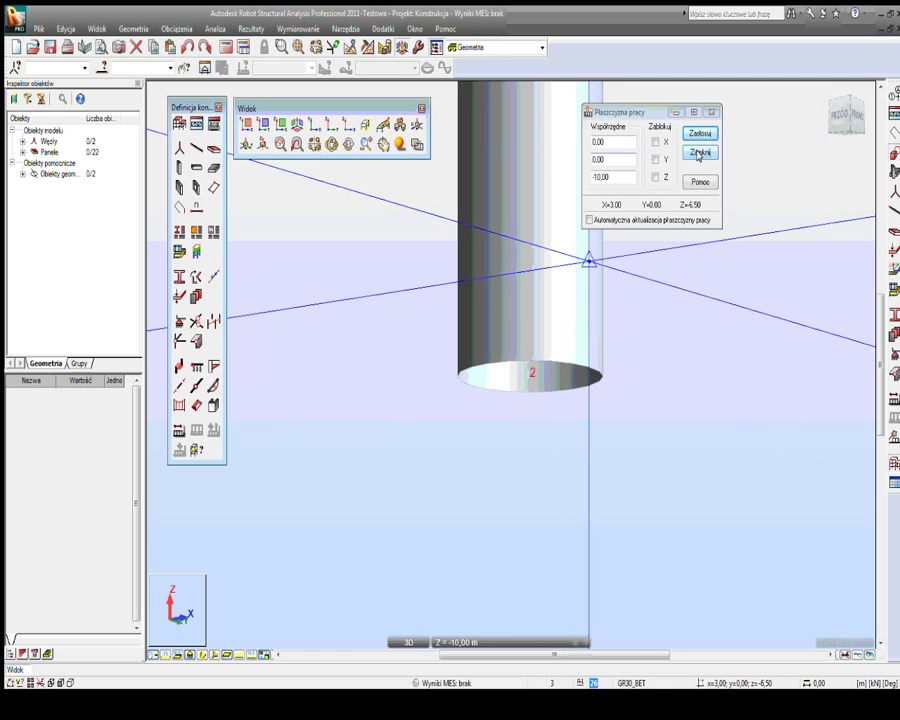
{"action": "left_click", "coordinate": [699, 153]}
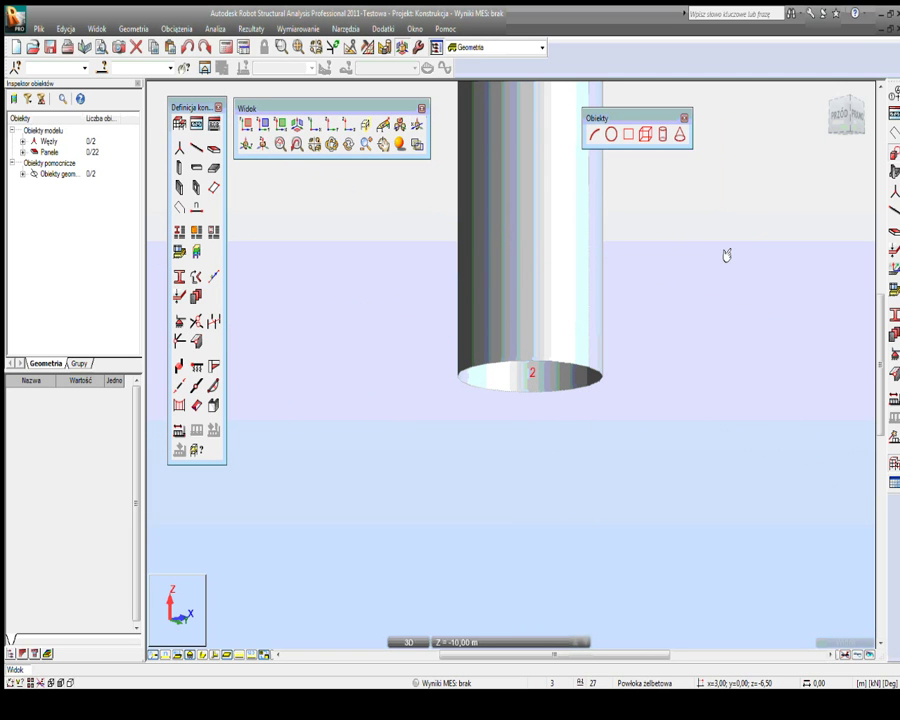
Step: Show the model in the XY plane at Z = -10,00 m, framed on the cylinder's base outline
{"action": "scroll", "coordinate": [688, 234], "scroll_direction": "down", "scroll_amount": 3}
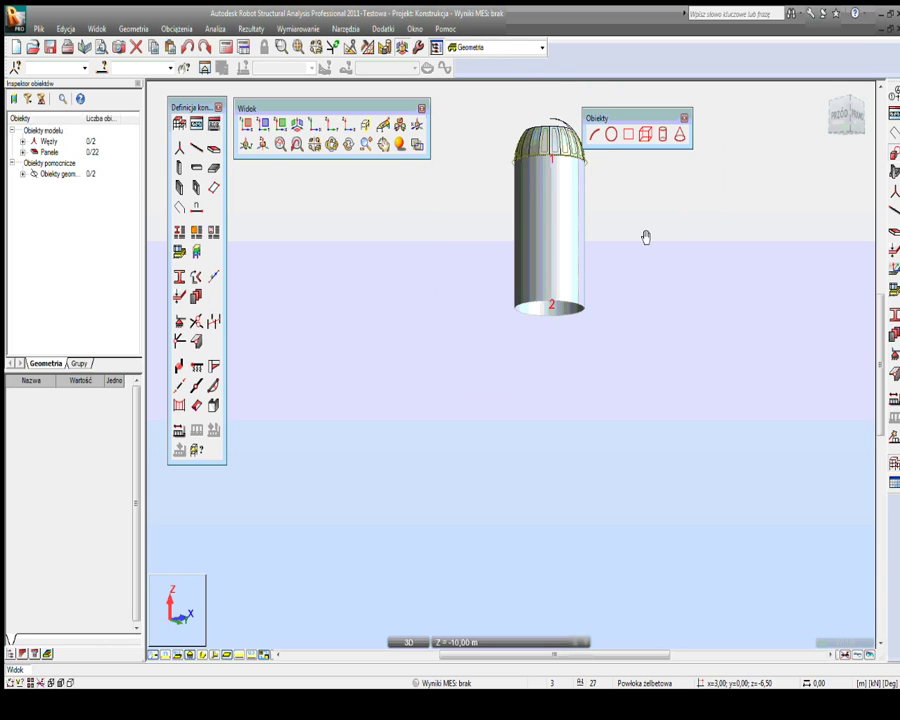
{"action": "middle_click_drag", "start_coordinate": [642, 236], "coordinate": [617, 268]}
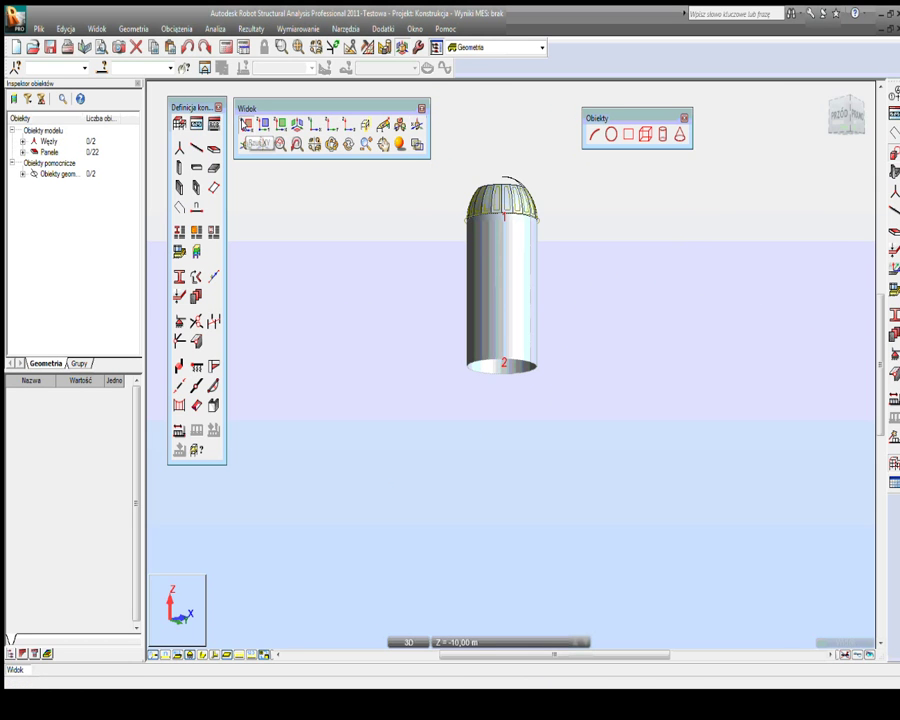
{"action": "left_click", "coordinate": [245, 124]}
{"action": "scroll", "coordinate": [514, 270], "scroll_direction": "up", "scroll_amount": 2}
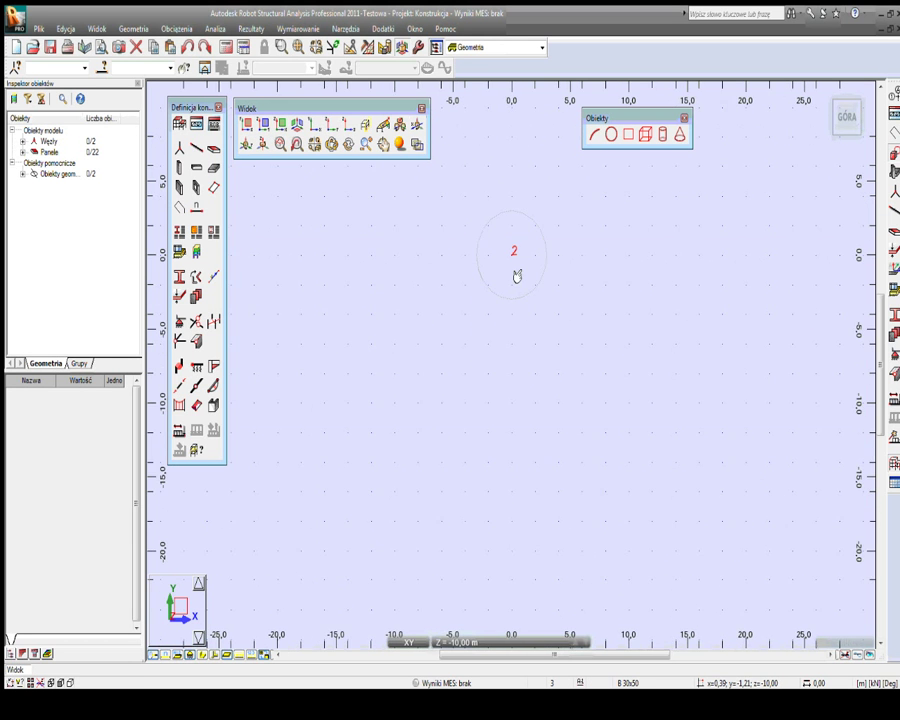
{"action": "scroll", "coordinate": [504, 240], "scroll_direction": "up", "scroll_amount": 3}
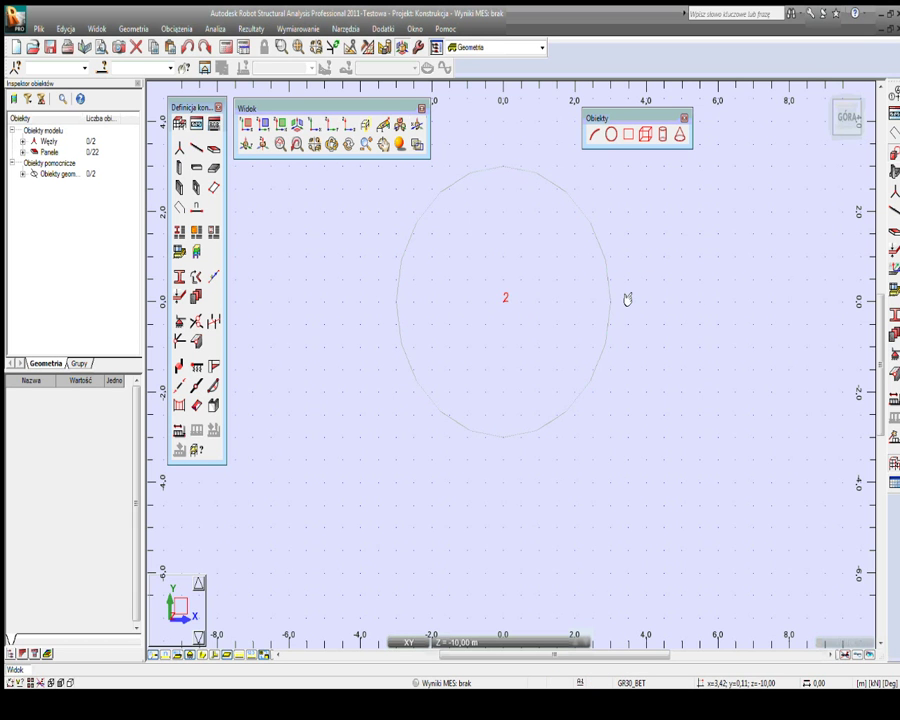
Step: Create a start-middle-end arc discretised into 10 edges through 3,00; 0,00; -10,00, 0,00; 3,00; -10,00 and -3,00; 0,00; -10,00
{"action": "left_click_drag", "start_coordinate": [617, 304], "coordinate": [570, 314]}
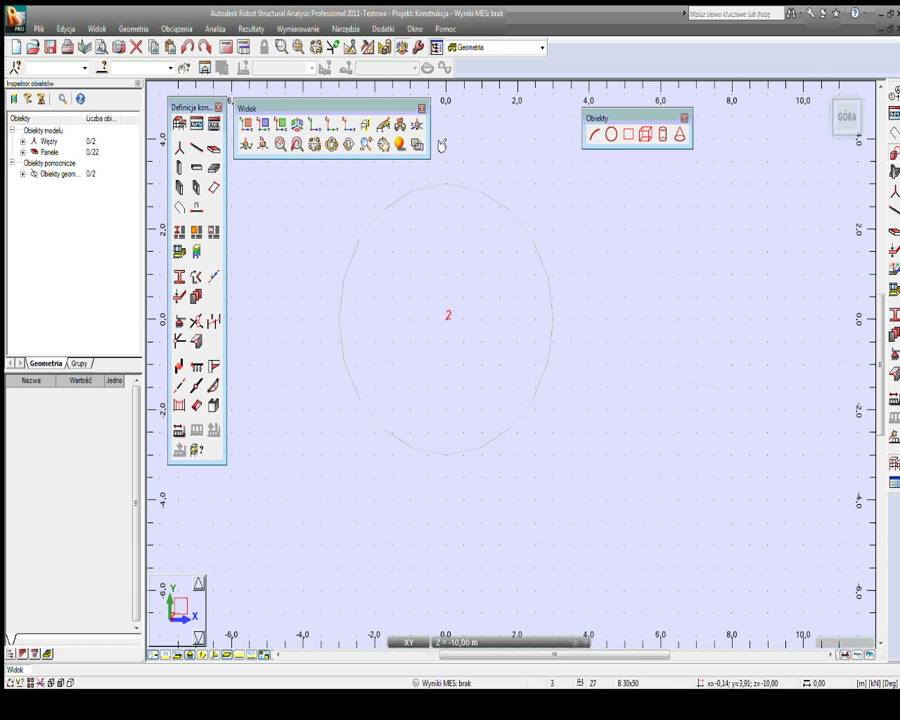
{"action": "left_click", "coordinate": [594, 135]}
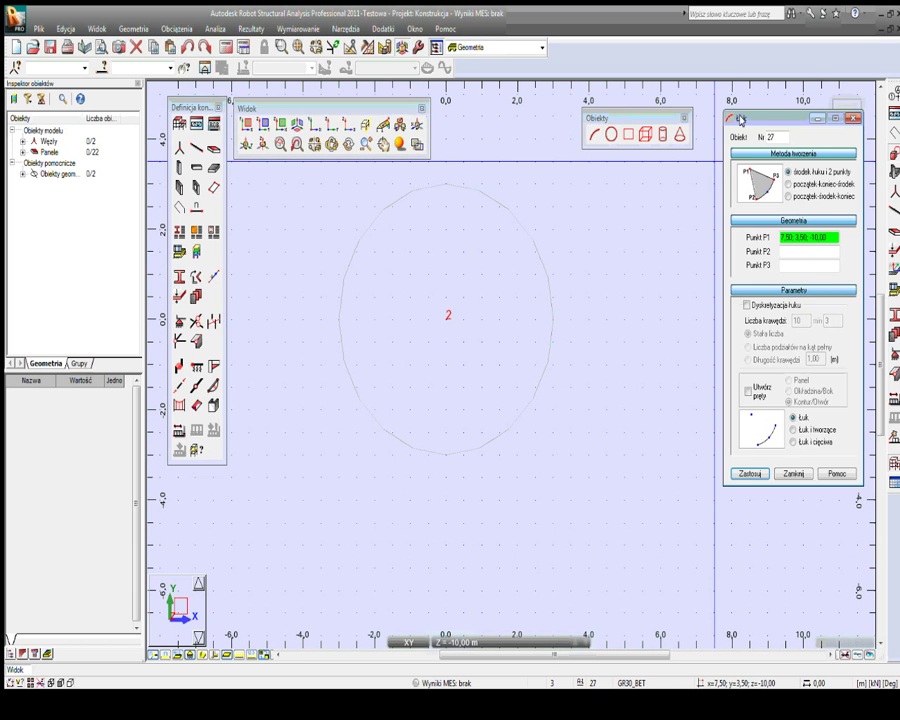
{"action": "left_click_drag", "start_coordinate": [740, 119], "coordinate": [575, 105]}
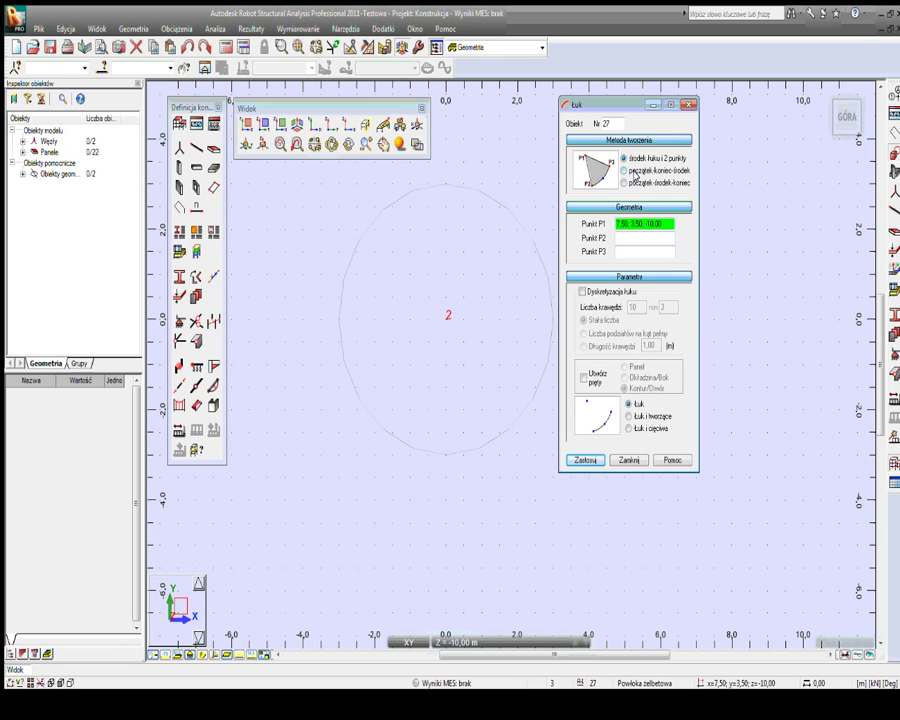
{"action": "left_click", "coordinate": [639, 182]}
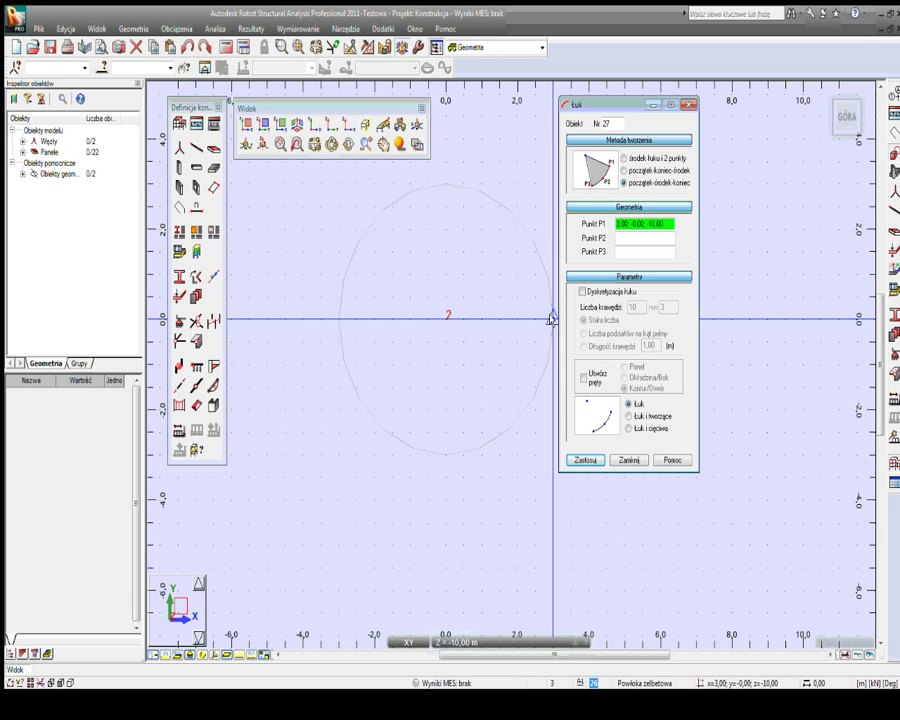
{"action": "left_click", "coordinate": [552, 318]}
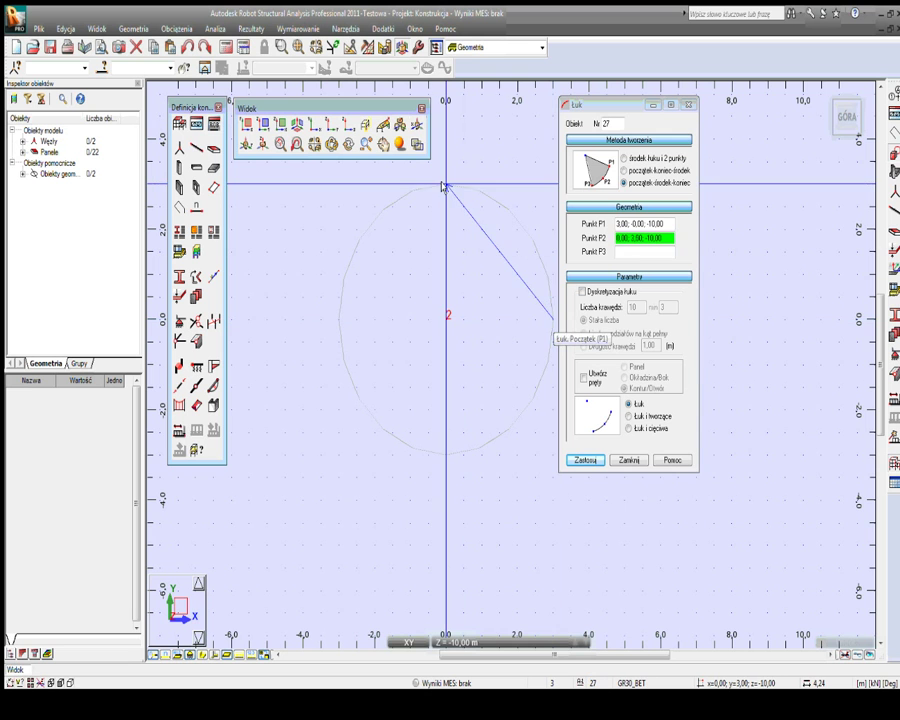
{"action": "left_click", "coordinate": [582, 291]}
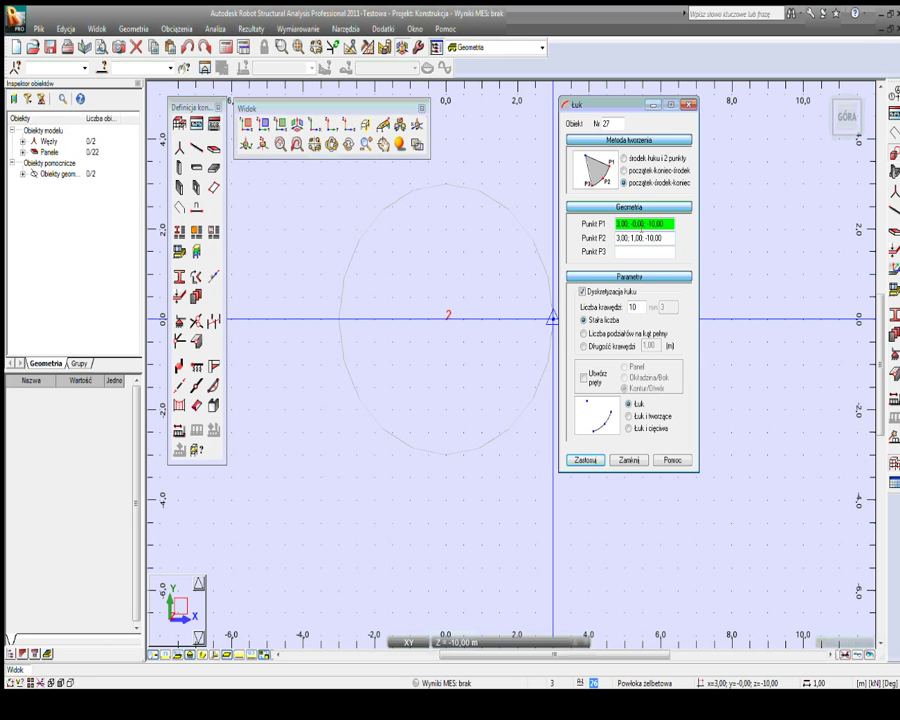
{"action": "left_click", "coordinate": [552, 318]}
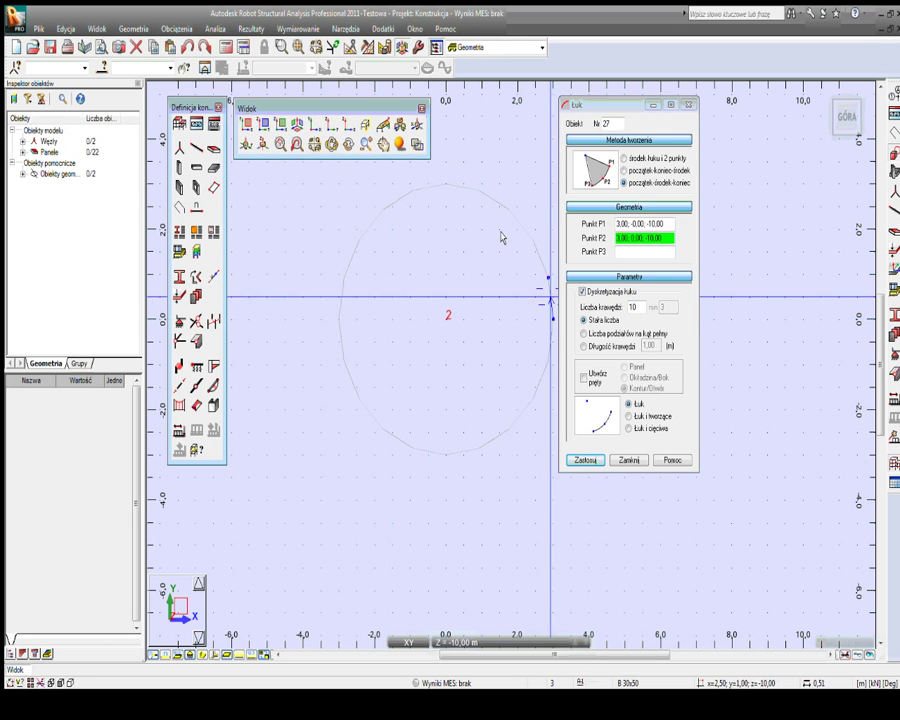
{"action": "left_click", "coordinate": [445, 185]}
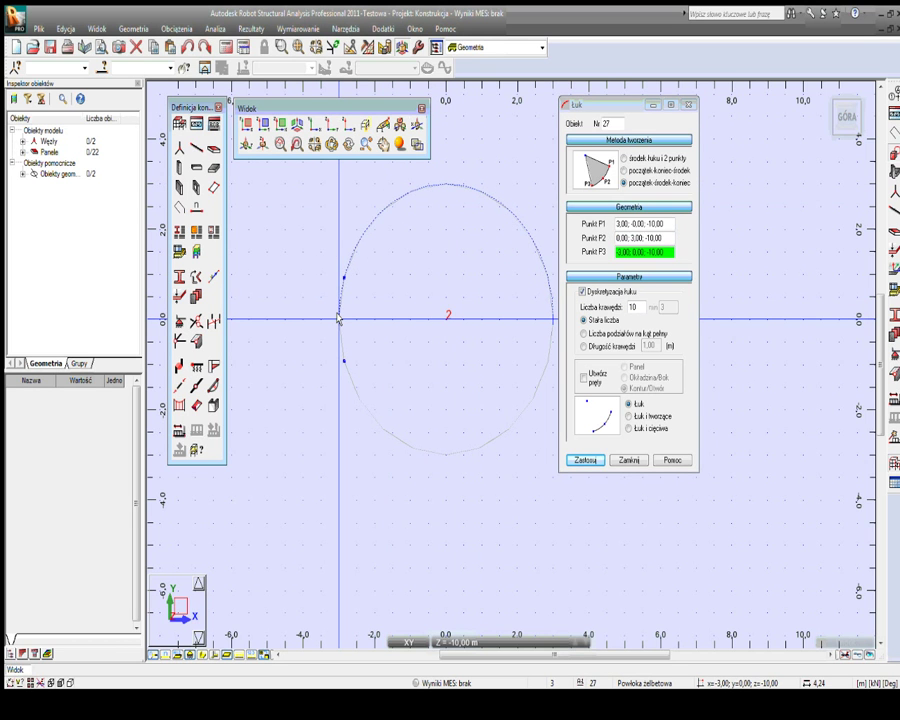
{"action": "left_click", "coordinate": [339, 318]}
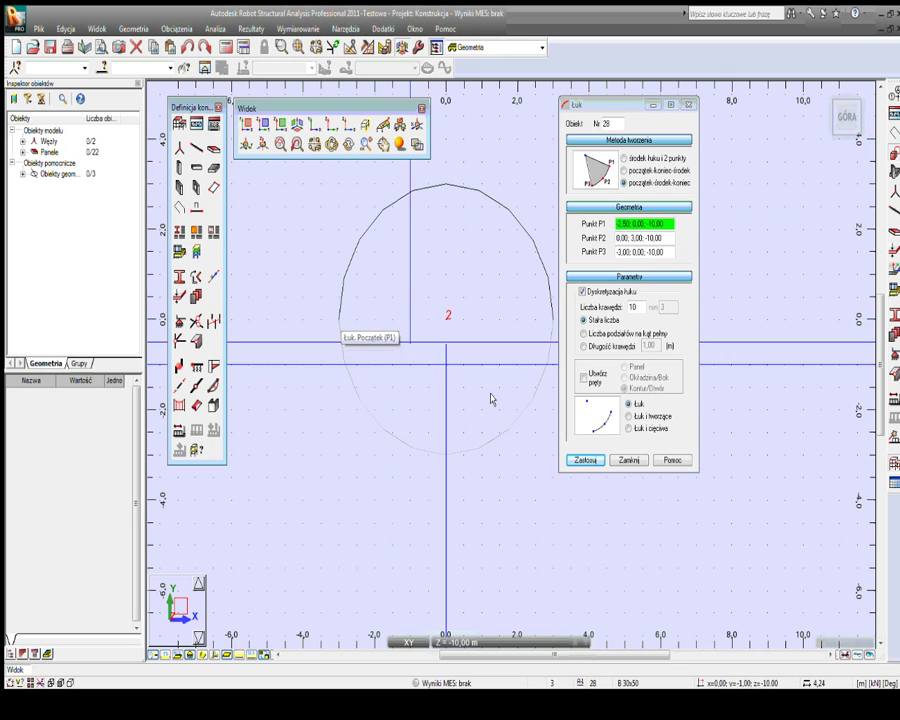
{"action": "left_click", "coordinate": [629, 460]}
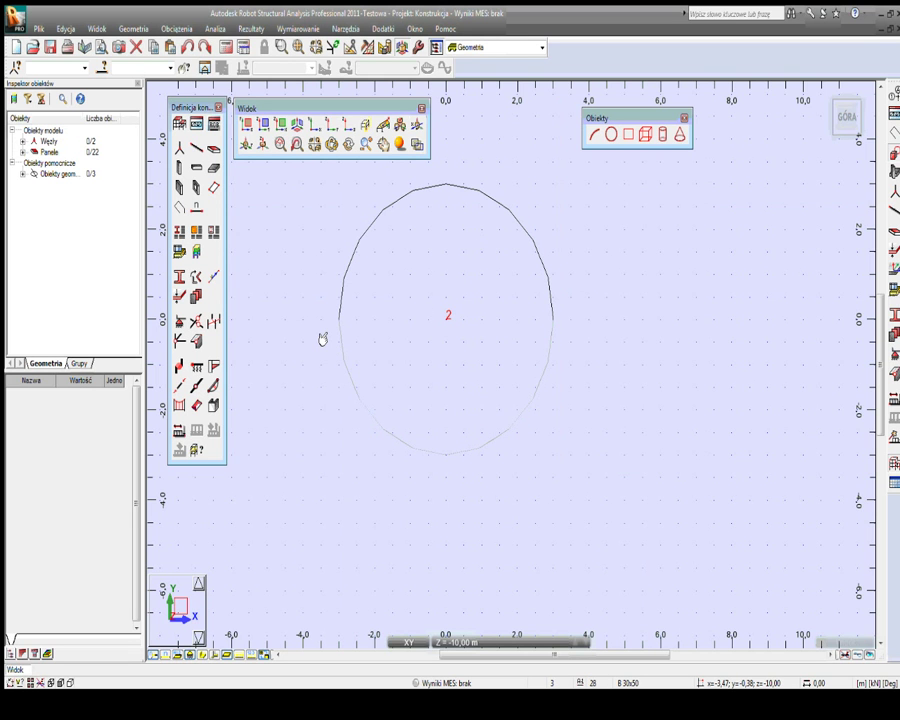
Step: Expand the list of geometric objects and select only the new half-circle arc, object 27
{"action": "left_click_drag", "start_coordinate": [325, 339], "coordinate": [585, 168]}
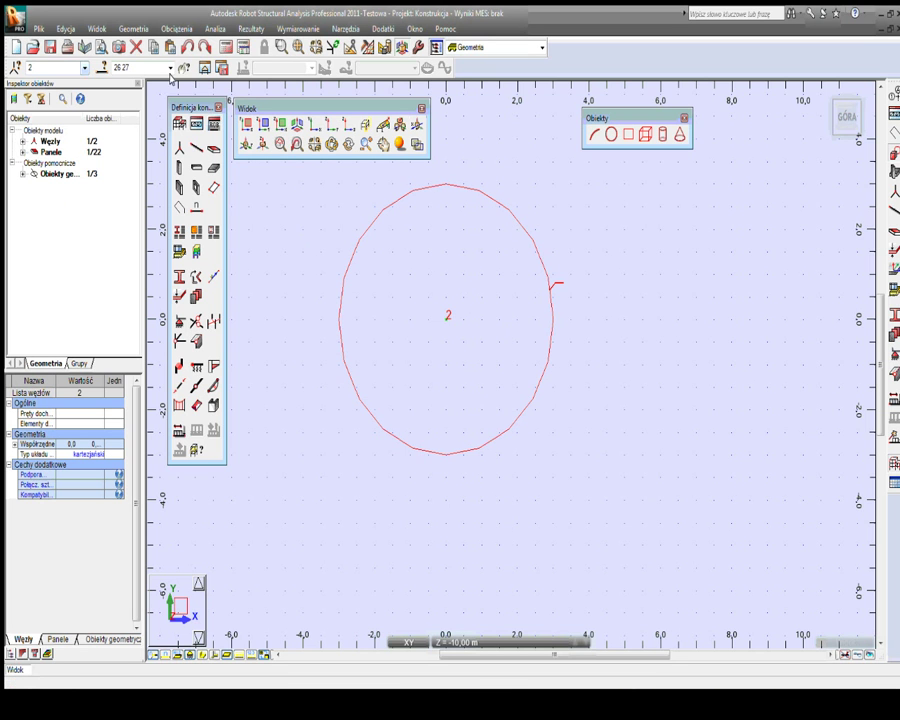
{"action": "left_click", "coordinate": [170, 67]}
{"action": "left_click", "coordinate": [170, 67]}
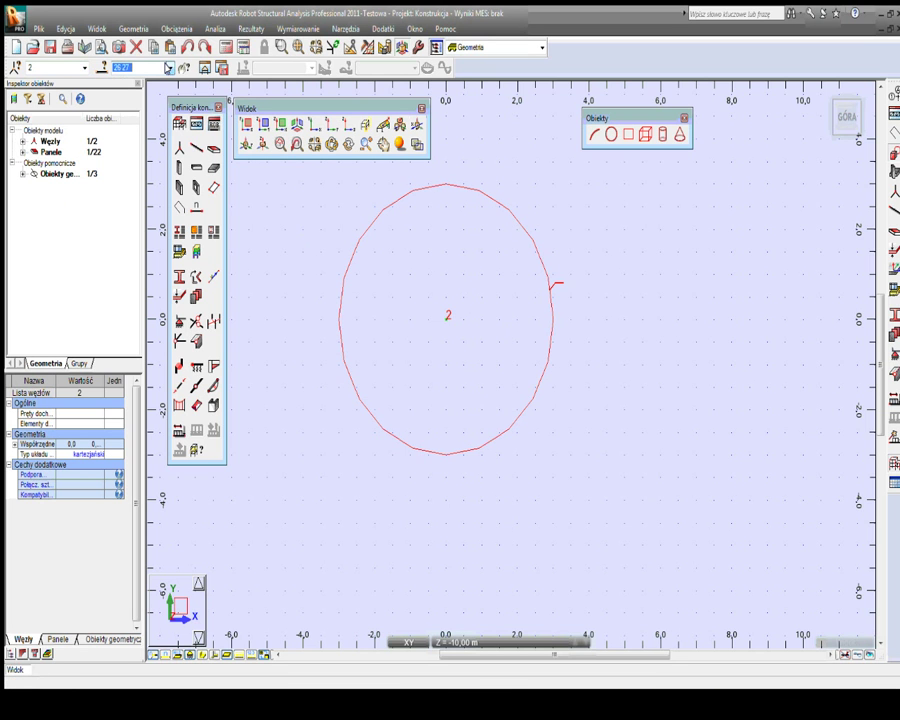
{"action": "left_click", "coordinate": [22, 173]}
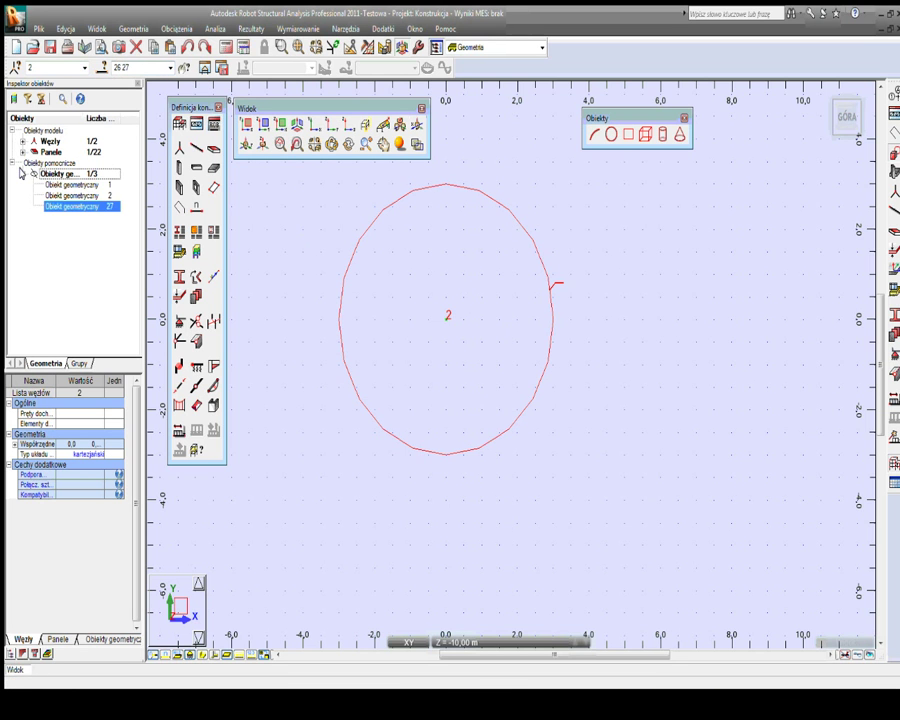
{"action": "left_click", "coordinate": [267, 241]}
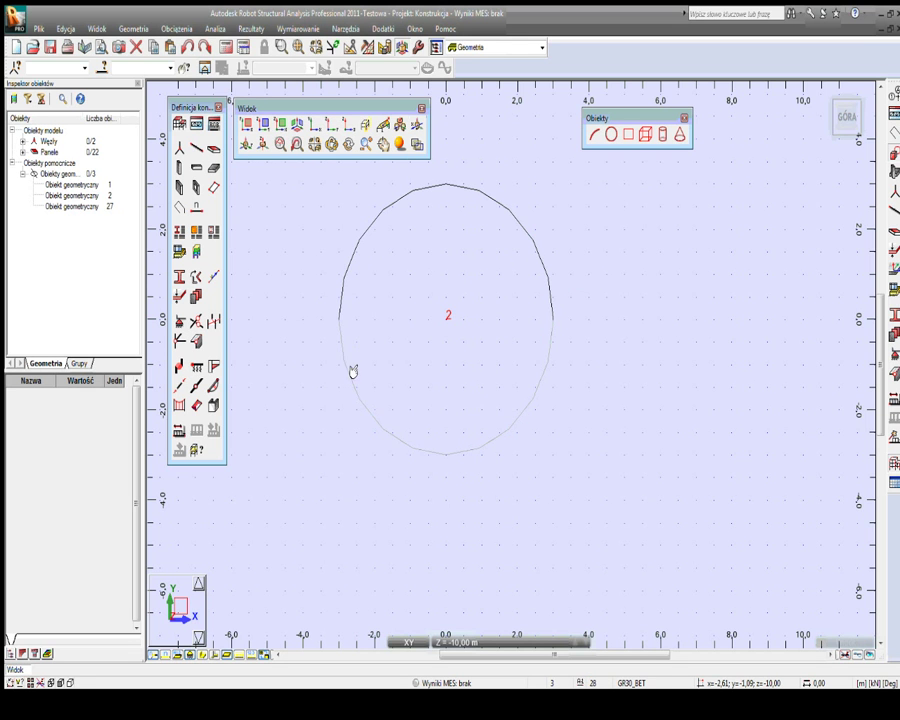
{"action": "left_click", "coordinate": [76, 207]}
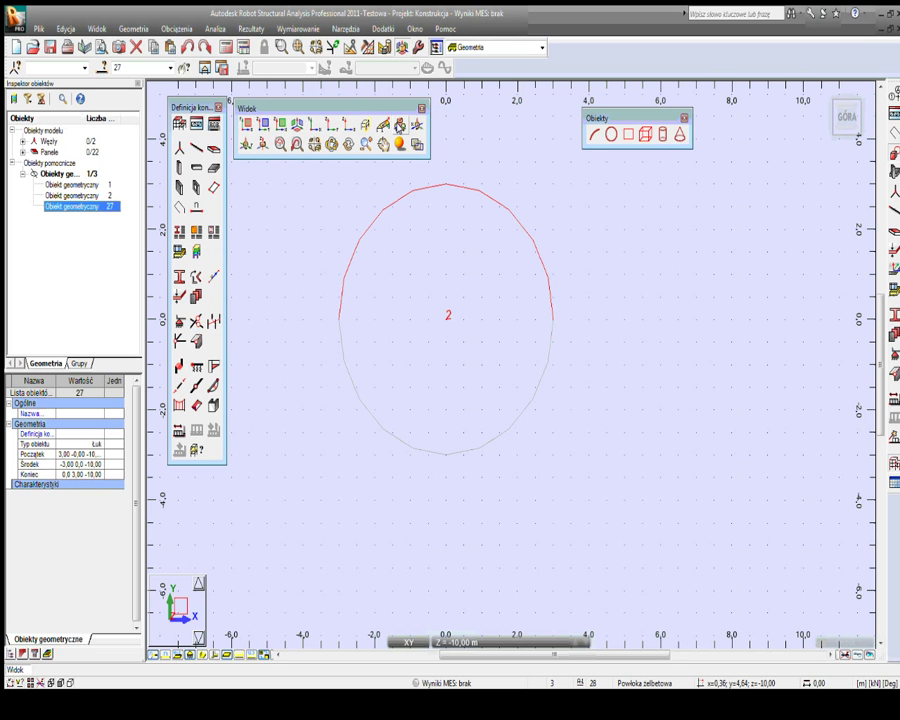
Step: Show the Edycja toolbar and make a copy of the arc rotated 90° about the axis from -3,00; 0,00; -10,00 to 3,00; 0,00; -10,00
{"action": "left_click", "coordinate": [246, 34]}
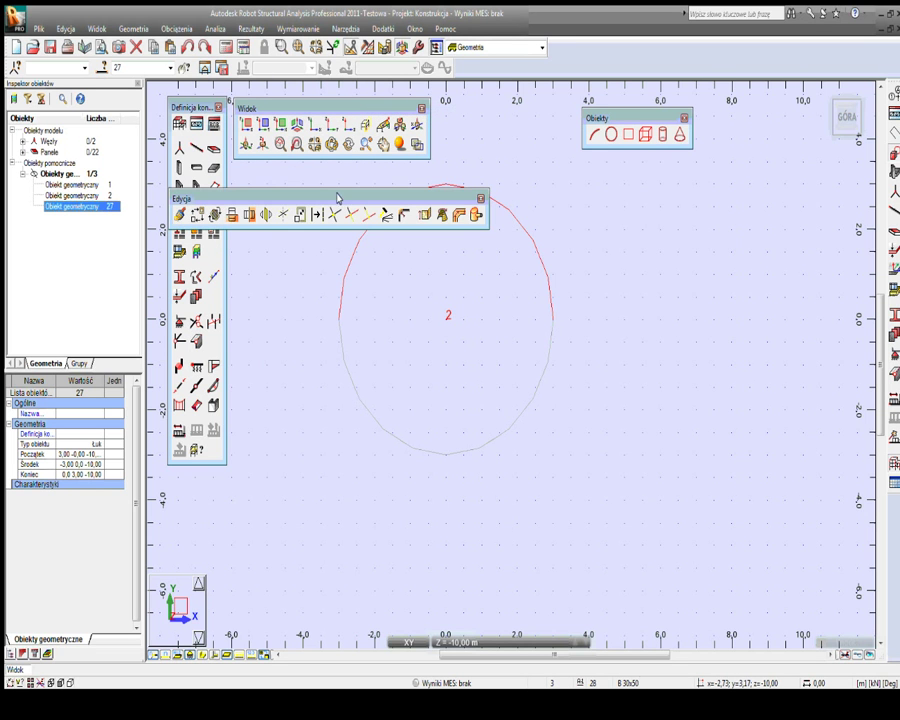
{"action": "left_click_drag", "start_coordinate": [338, 195], "coordinate": [400, 549]}
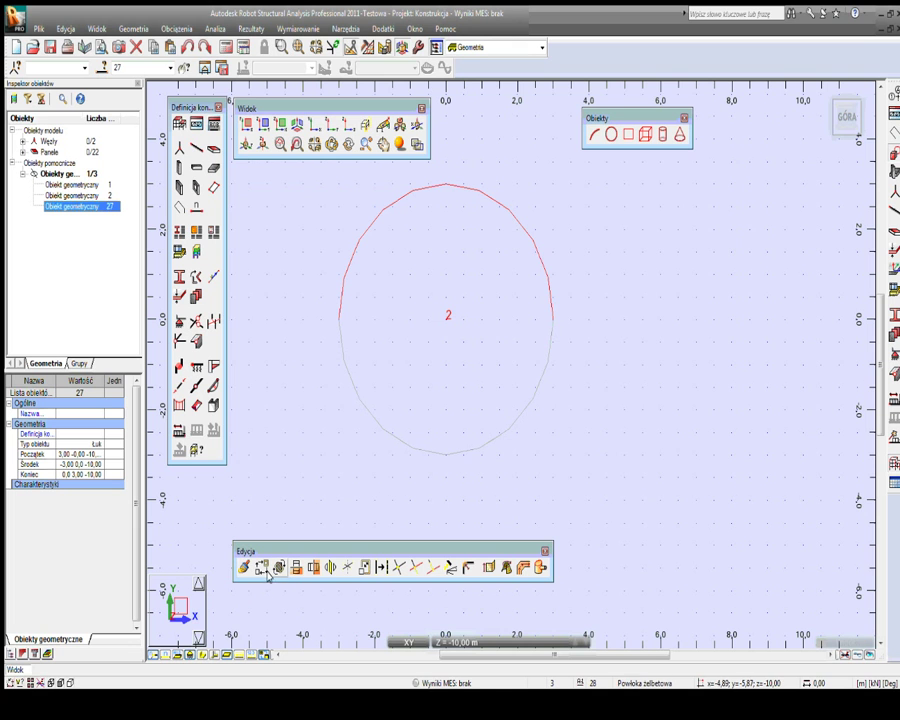
{"action": "left_click", "coordinate": [279, 567]}
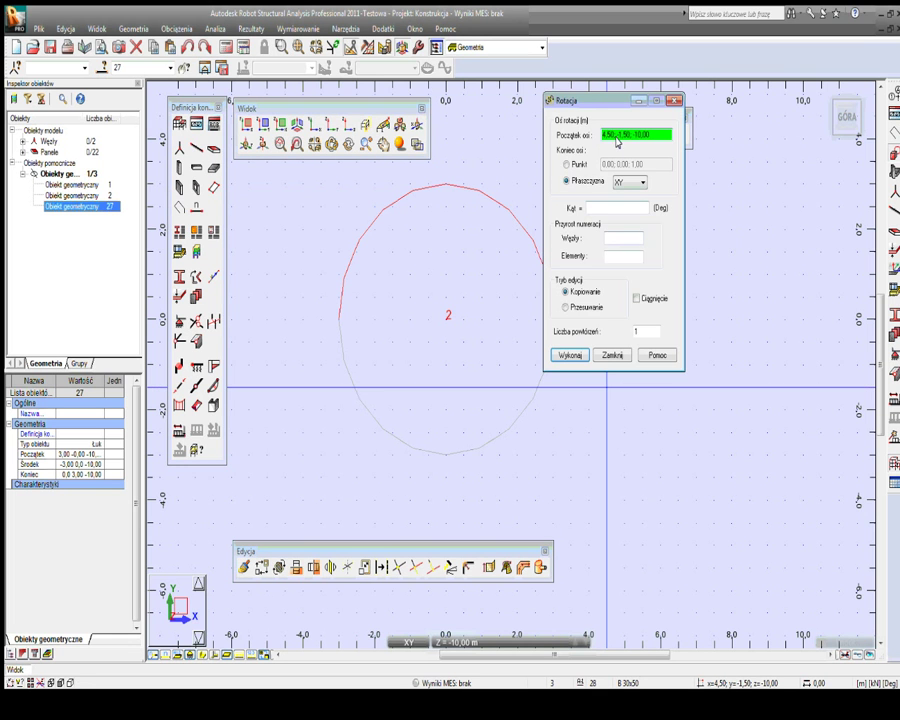
{"action": "left_click_drag", "start_coordinate": [590, 100], "coordinate": [648, 141]}
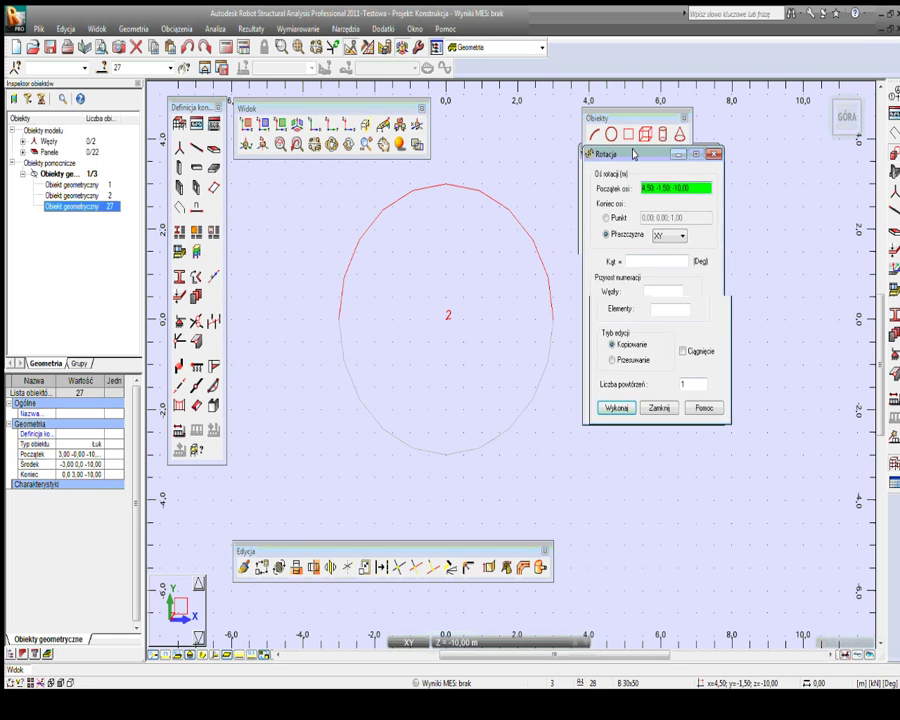
{"action": "left_click", "coordinate": [338, 318]}
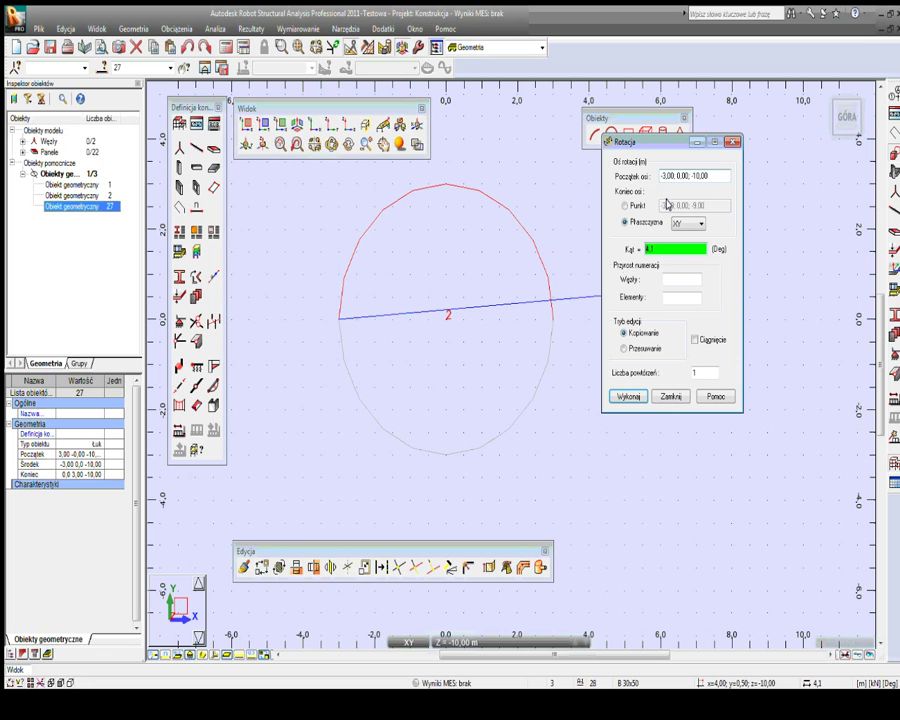
{"action": "left_click", "coordinate": [625, 205]}
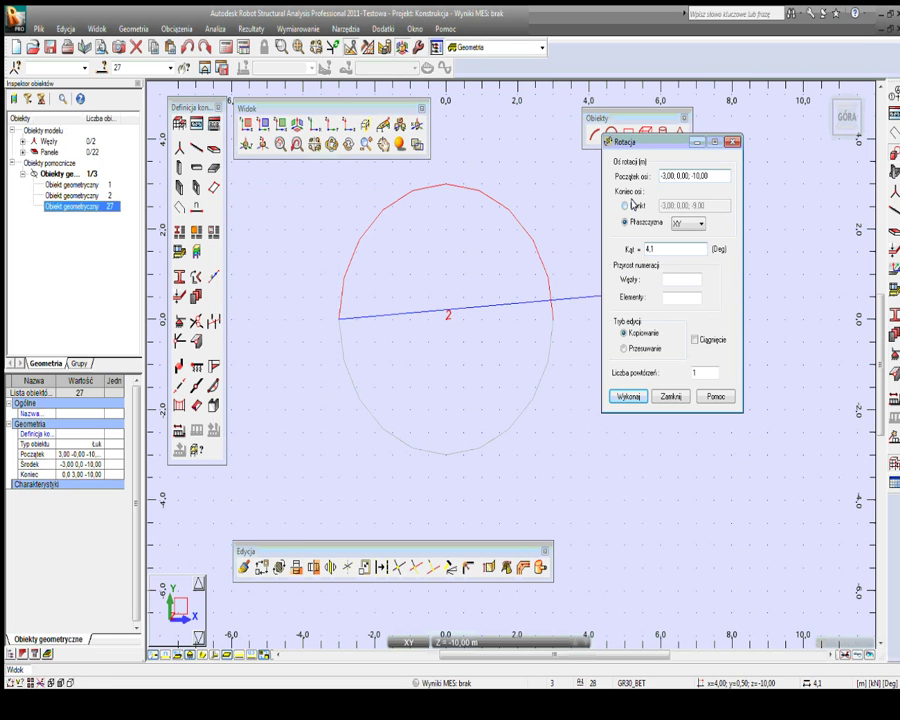
{"action": "left_click", "coordinate": [339, 318]}
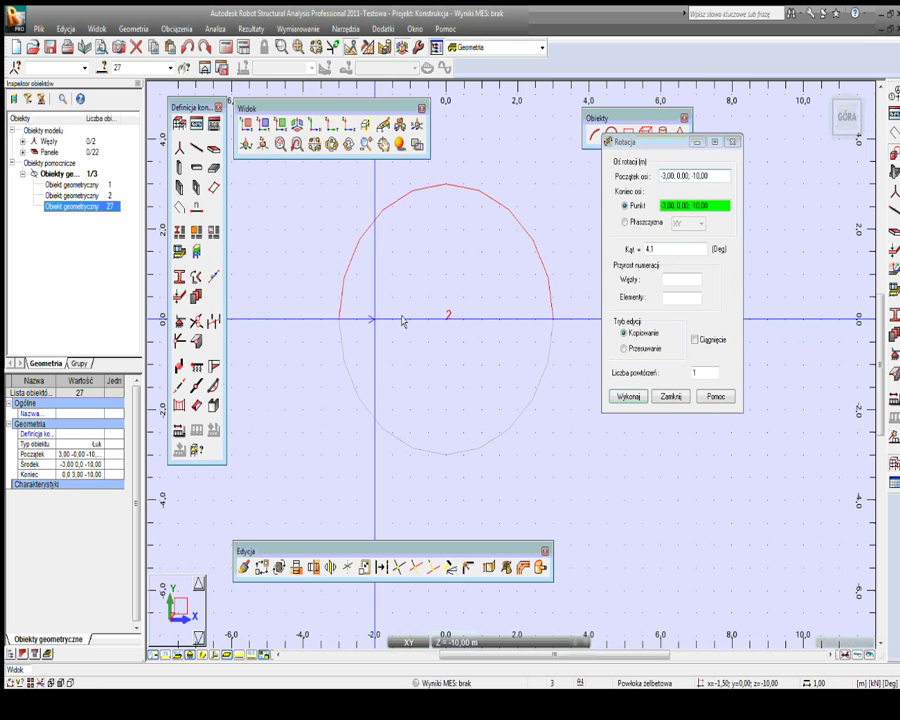
{"action": "left_click", "coordinate": [548, 320]}
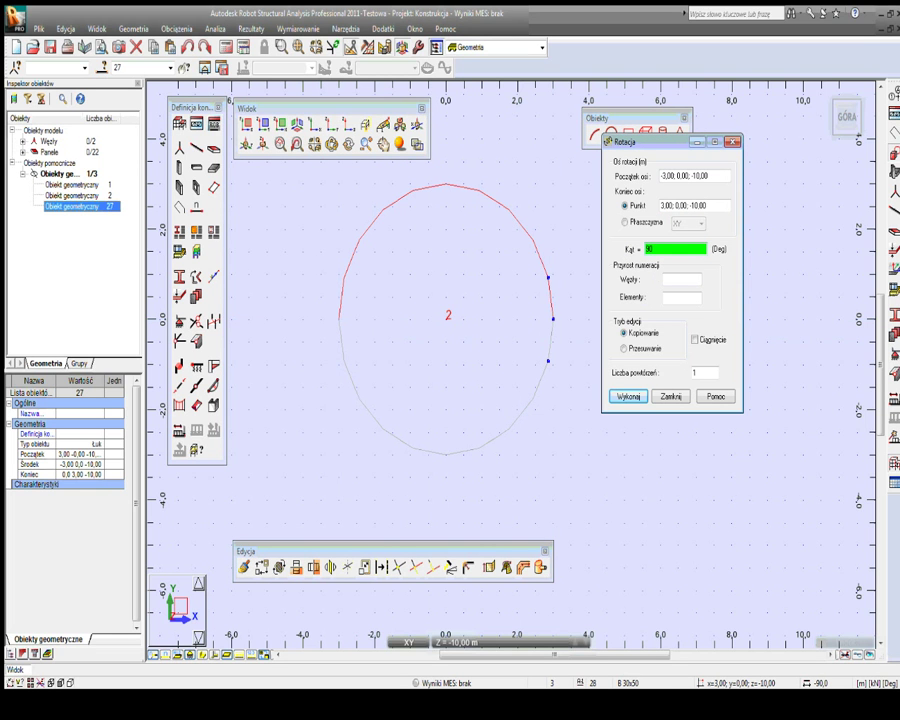
{"action": "key", "text": "Return"}
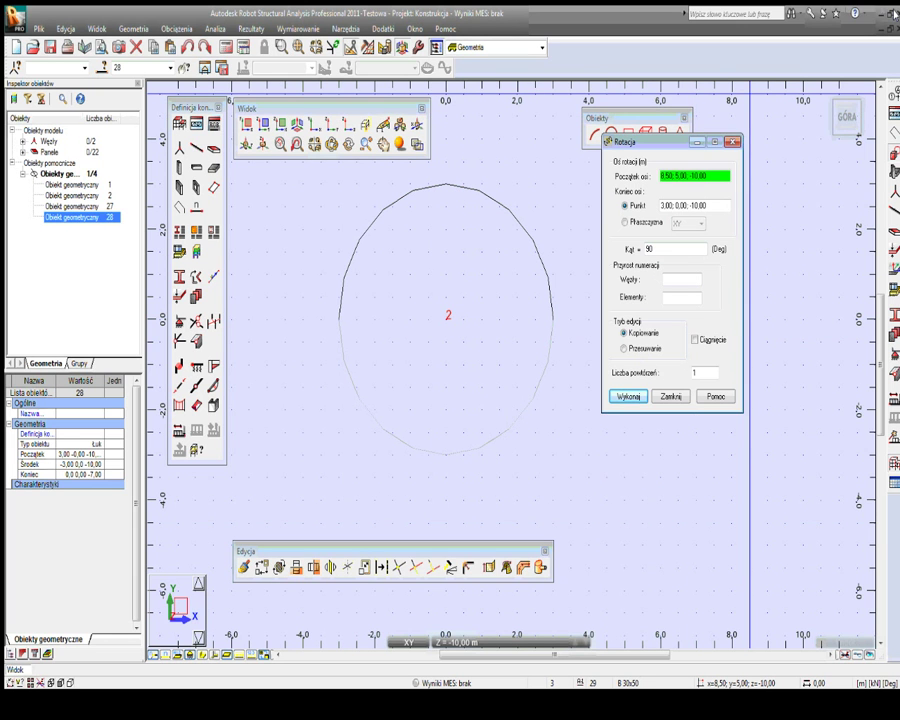
Step: Examine the rotated arc copy in 3D from below, at the cylinder's open lower end
{"action": "left_click", "coordinate": [750, 92]}
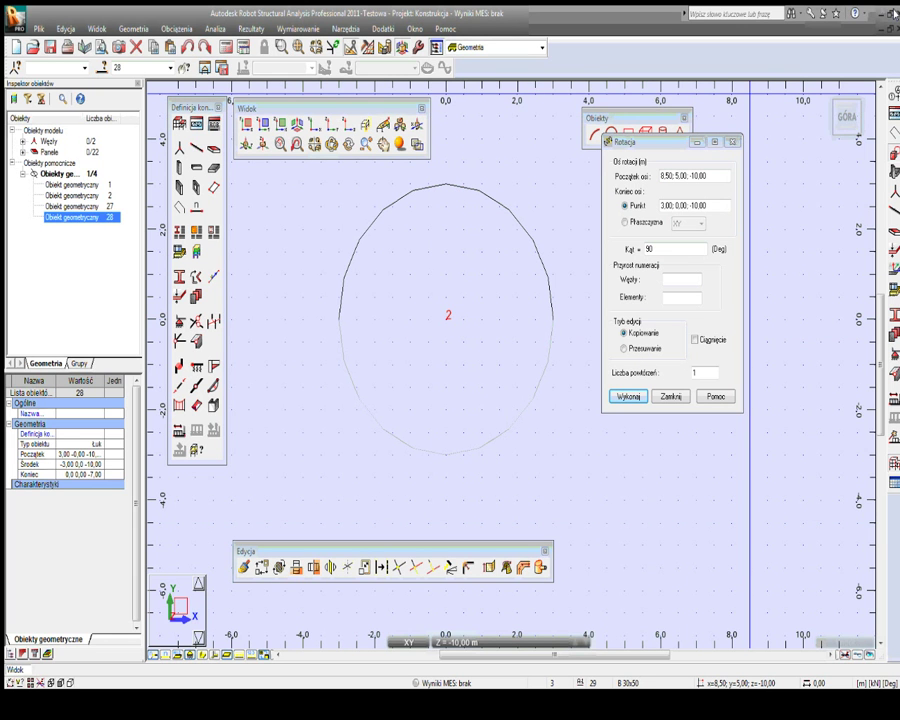
{"action": "left_click", "coordinate": [833, 93]}
{"action": "middle_click_drag", "start_coordinate": [548, 540], "coordinate": [430, 358]}
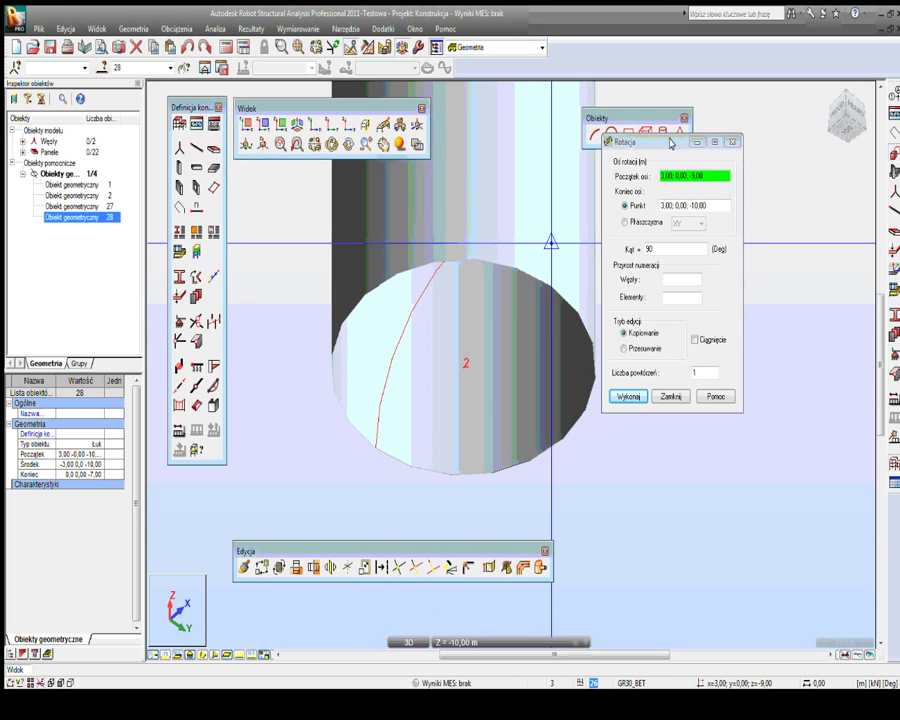
{"action": "left_click_drag", "start_coordinate": [671, 141], "coordinate": [732, 245]}
{"action": "left_click", "coordinate": [444, 434]}
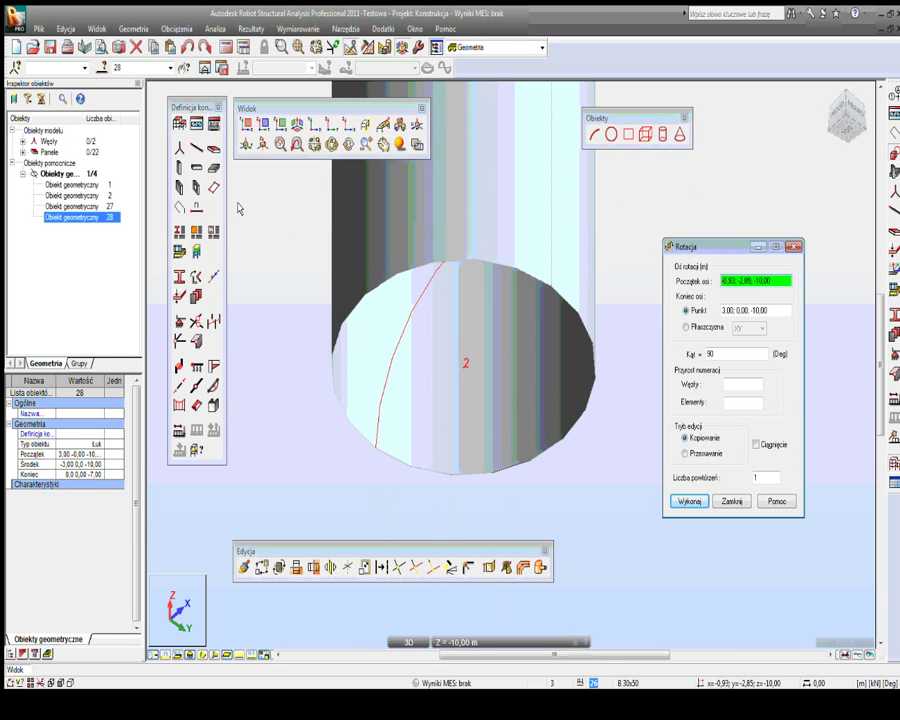
{"action": "right_click", "coordinate": [337, 398]}
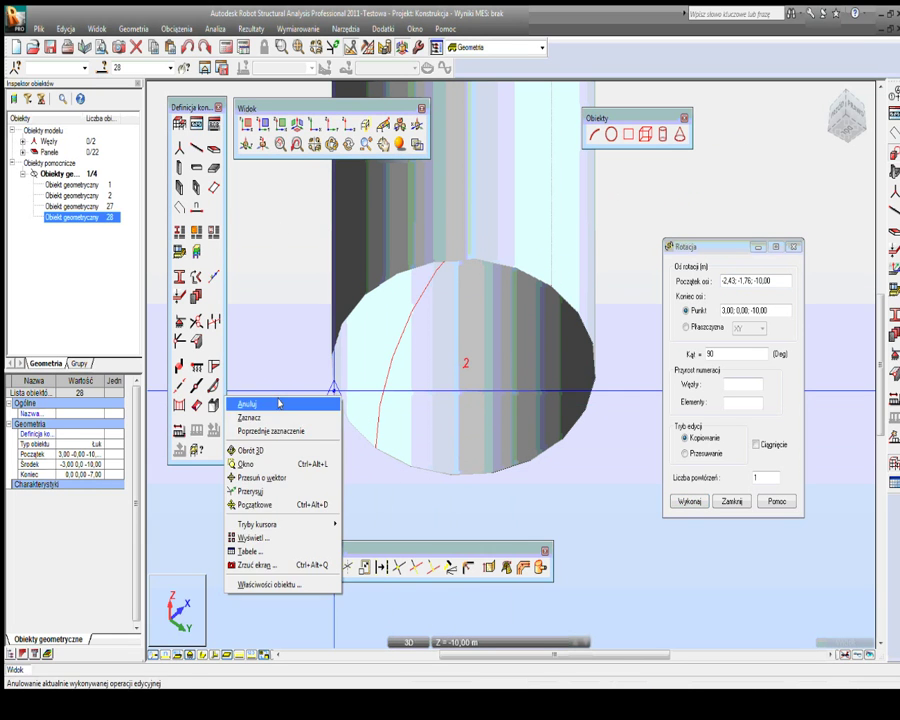
{"action": "left_click", "coordinate": [368, 415]}
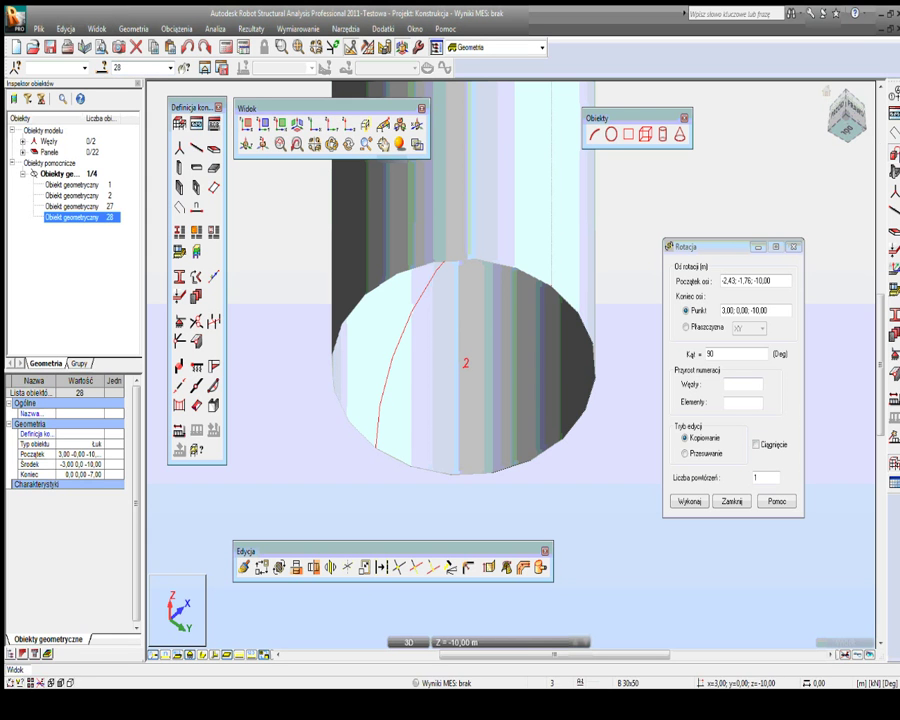
{"action": "left_click", "coordinate": [843, 92]}
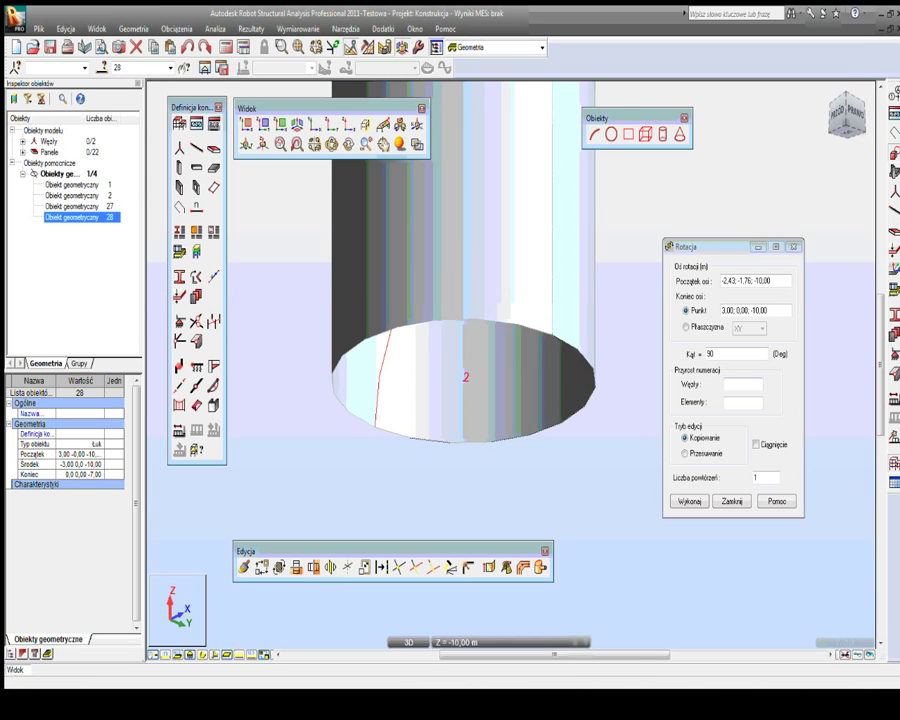
Step: Move arc 28 by rotating it 180° about the axis from -3,00; 0,00; -10,00 to 3,00; 0,00; -10,00
{"action": "left_click", "coordinate": [845, 103]}
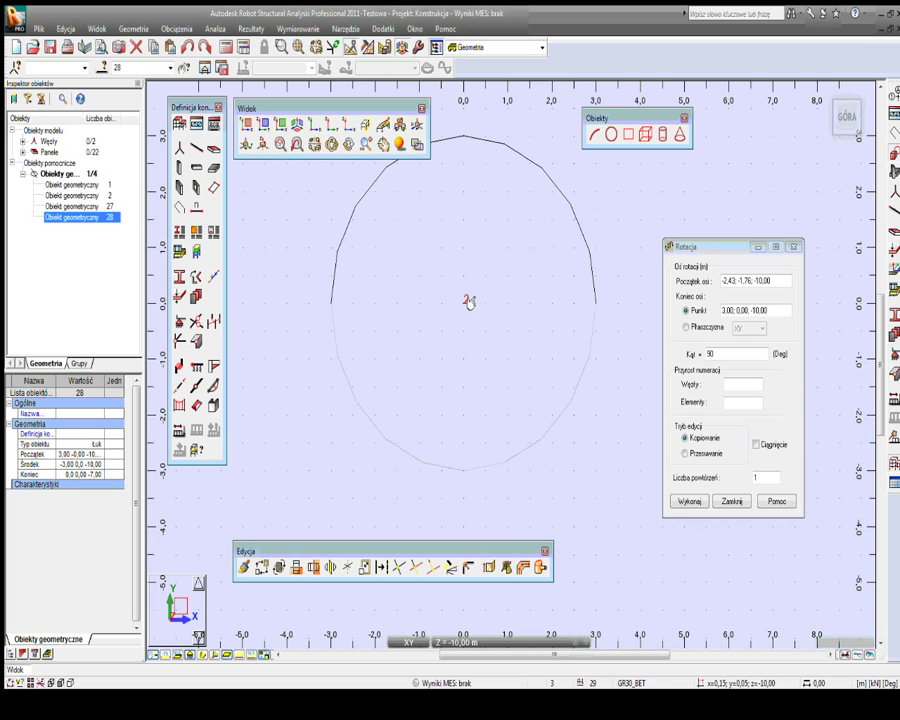
{"action": "left_click_drag", "start_coordinate": [722, 244], "coordinate": [690, 173]}
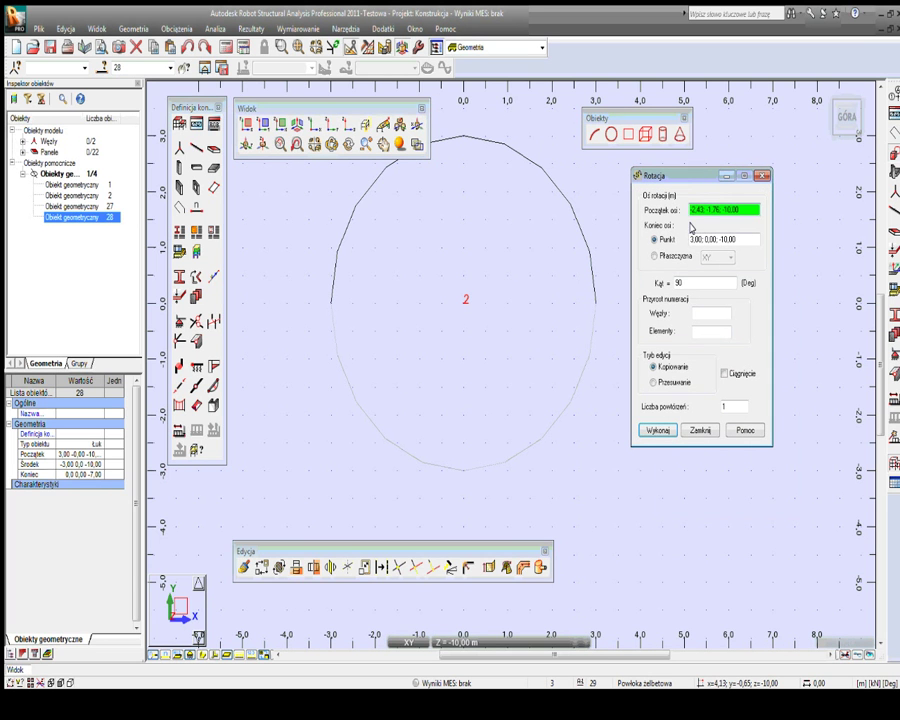
{"action": "left_click", "coordinate": [327, 305]}
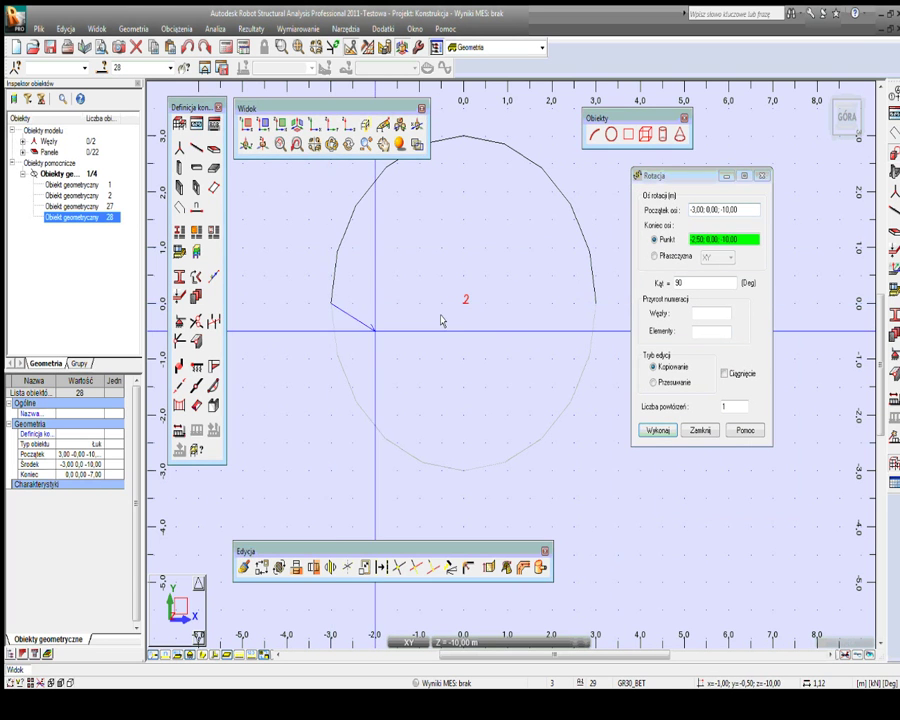
{"action": "left_click", "coordinate": [591, 305]}
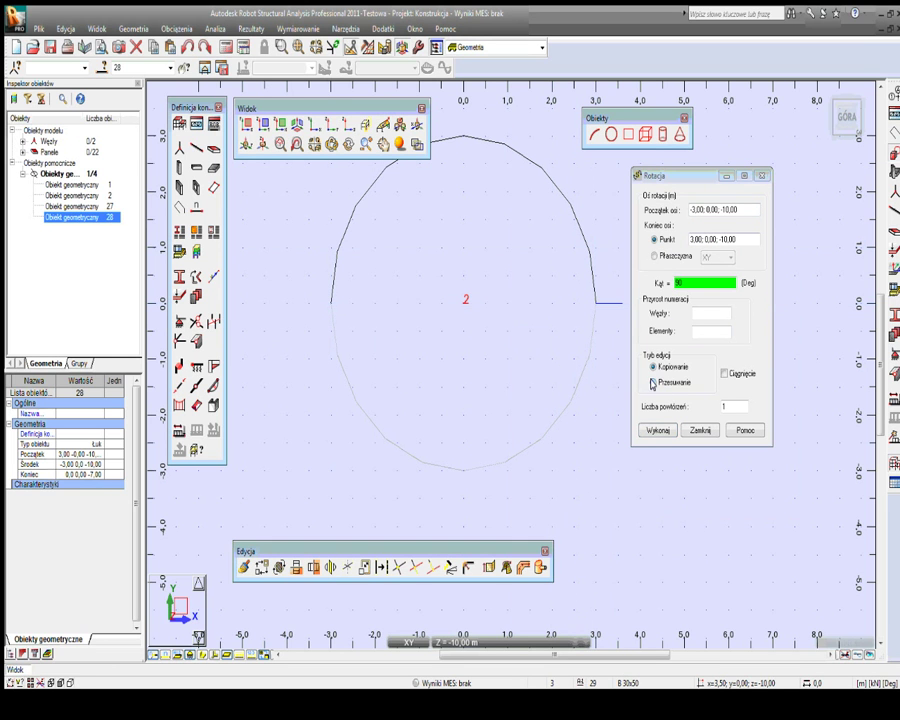
{"action": "key", "text": "Return"}
{"action": "left_click", "coordinate": [662, 284]}
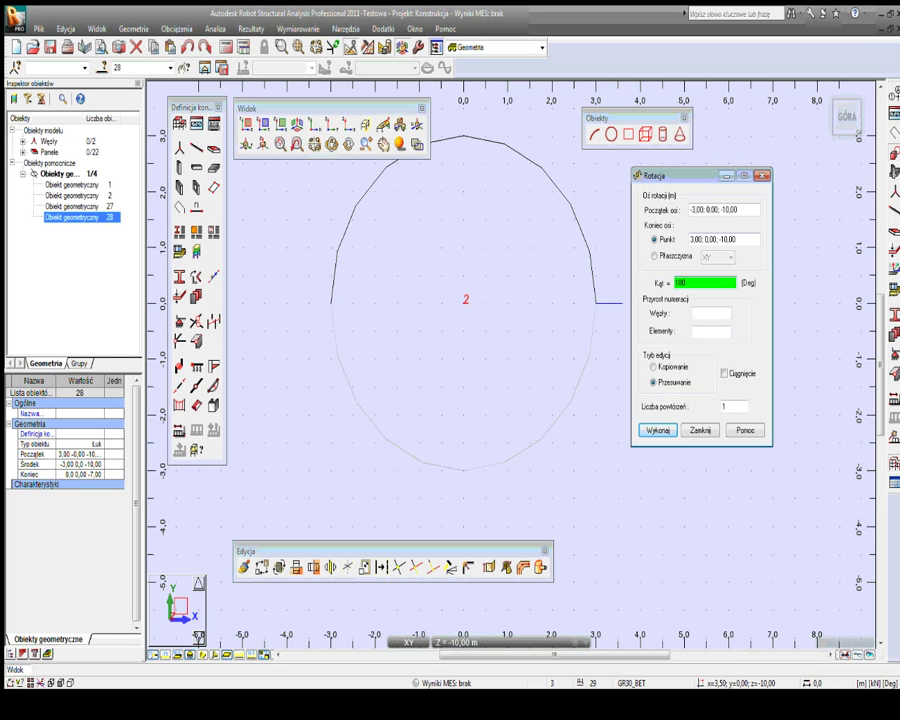
{"action": "left_click", "coordinate": [653, 432]}
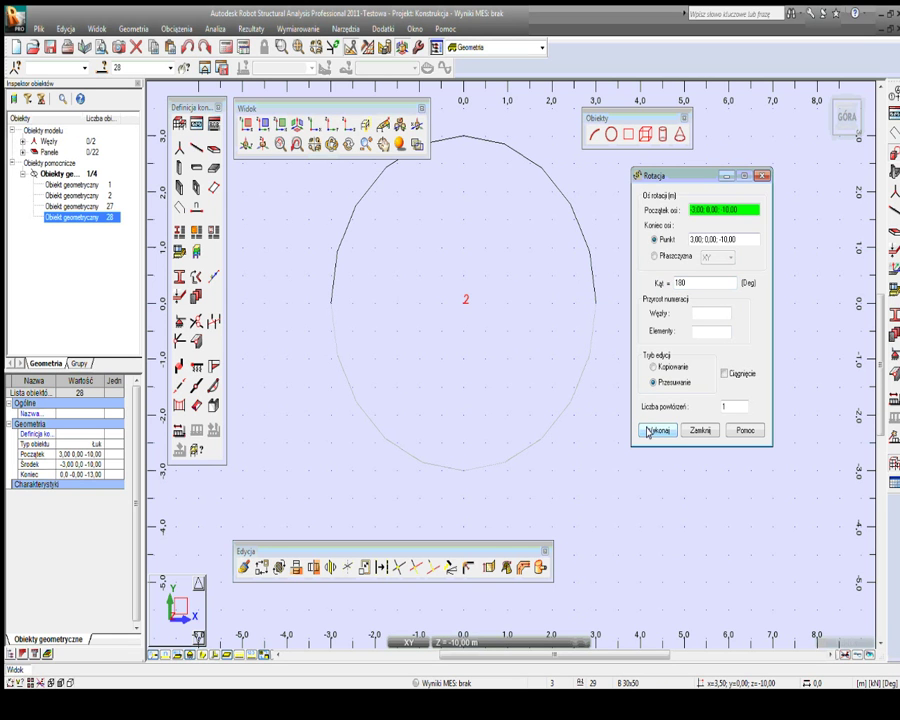
Step: Examine the flipped arc below the cylinder in 3D from several sides
{"action": "left_click", "coordinate": [841, 162]}
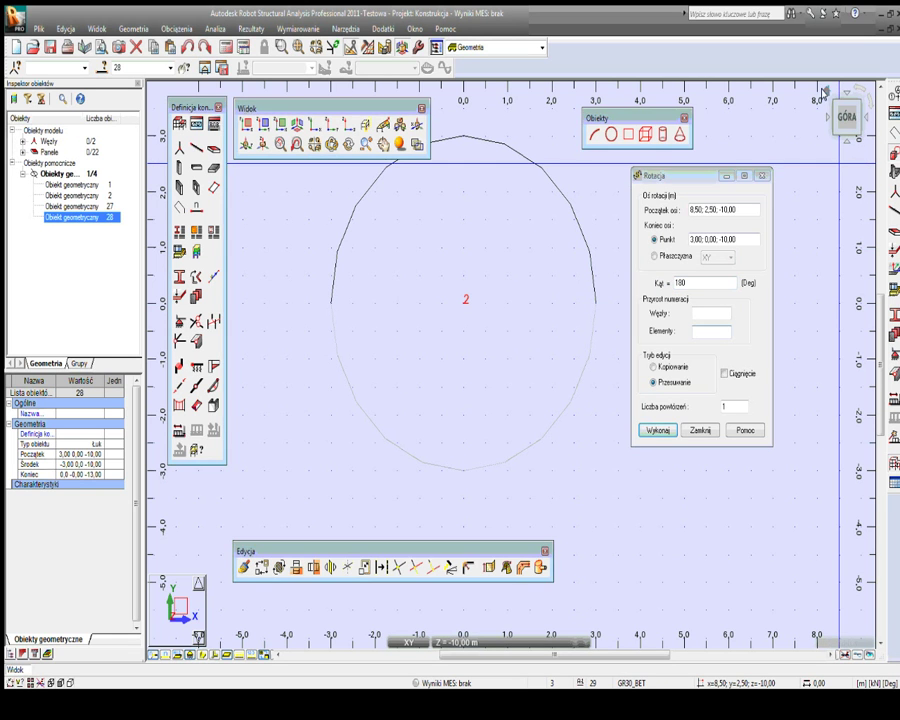
{"action": "left_click", "coordinate": [823, 93]}
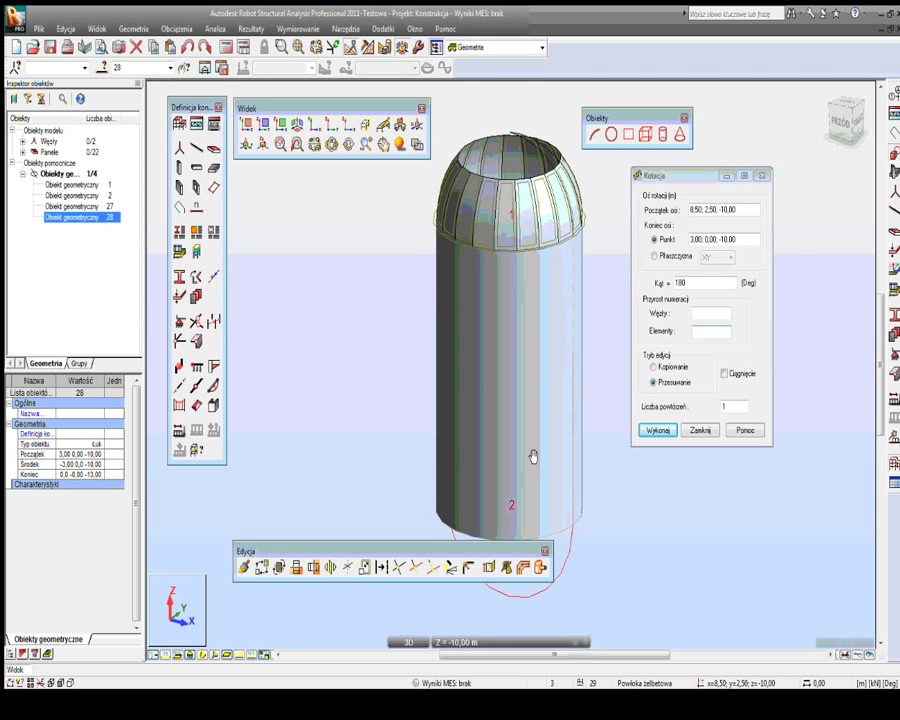
{"action": "middle_click_drag", "start_coordinate": [533, 456], "coordinate": [506, 402]}
{"action": "right_click", "coordinate": [498, 418]}
{"action": "left_click", "coordinate": [544, 452]}
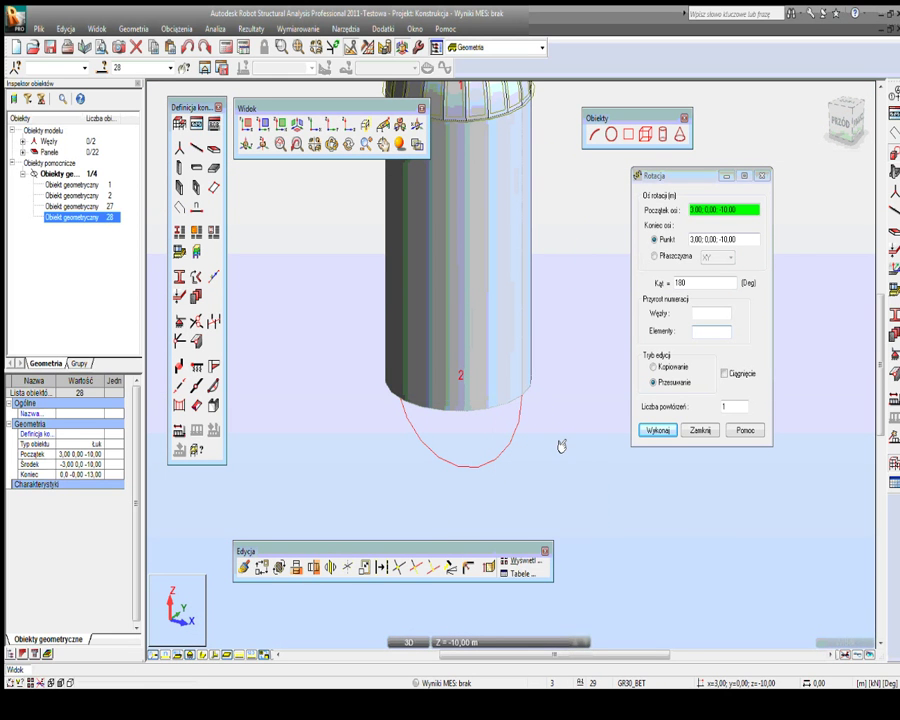
{"action": "left_click", "coordinate": [560, 445]}
{"action": "right_click", "coordinate": [558, 447]}
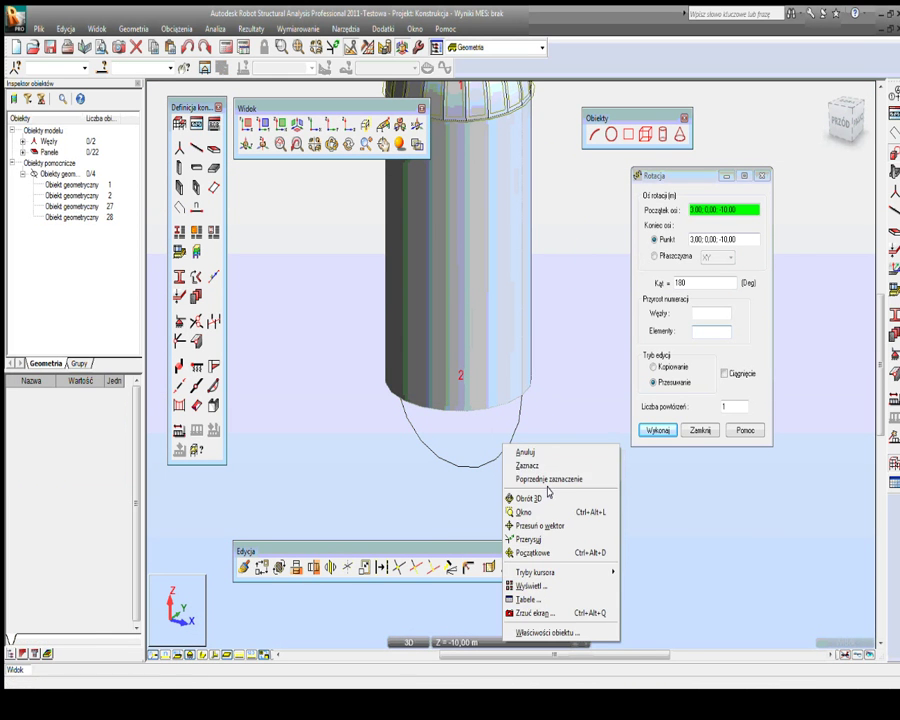
{"action": "left_click", "coordinate": [530, 498]}
{"action": "left_click_drag", "start_coordinate": [558, 468], "coordinate": [521, 375]}
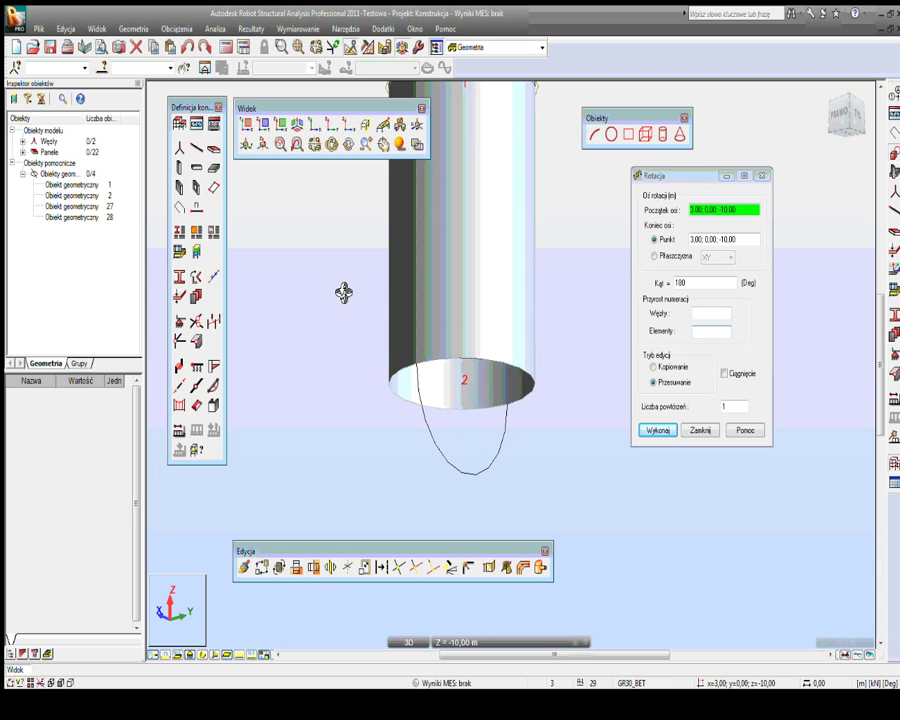
{"action": "left_click_drag", "start_coordinate": [343, 292], "coordinate": [390, 323]}
{"action": "left_click_drag", "start_coordinate": [536, 376], "coordinate": [463, 400]}
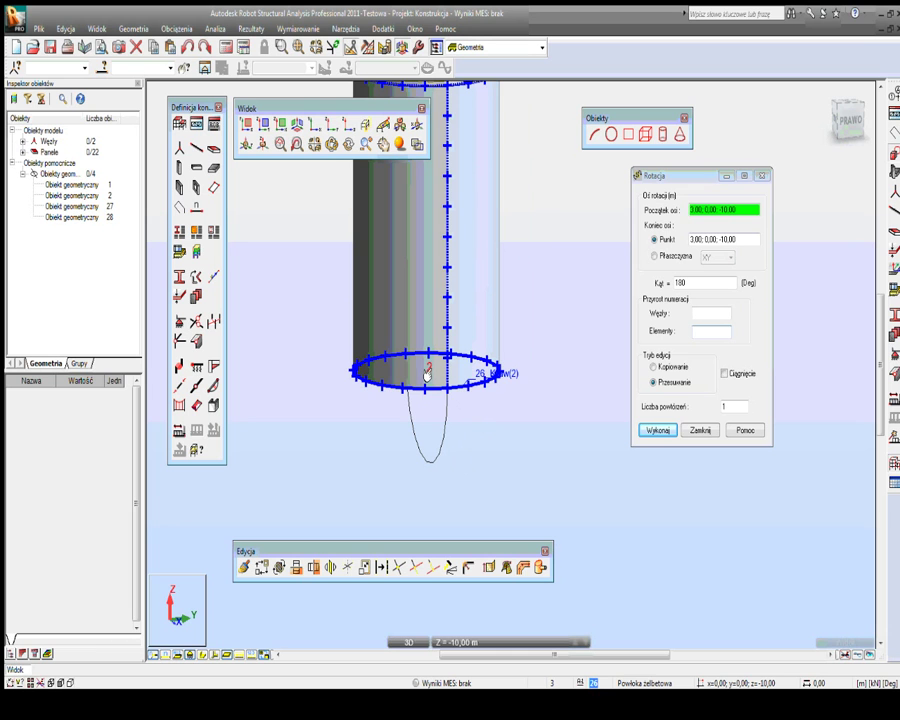
{"action": "left_click", "coordinate": [428, 372]}
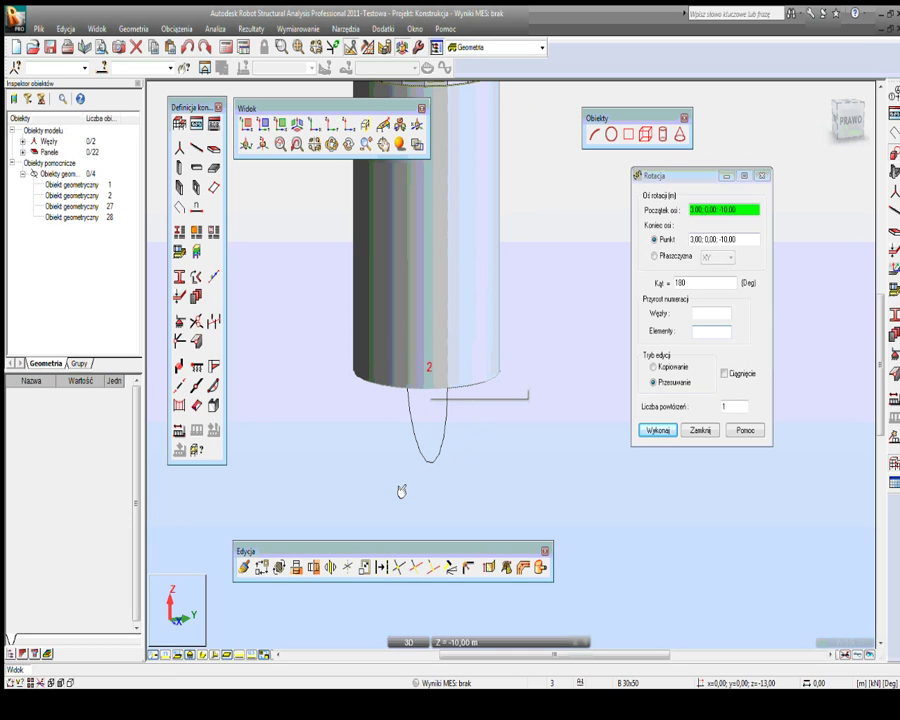
Step: Select arcs 27 and 28 at the cylinder's lower end, isolate them in a separate 3D view, and clear the selection
{"action": "left_click_drag", "start_coordinate": [381, 506], "coordinate": [522, 292]}
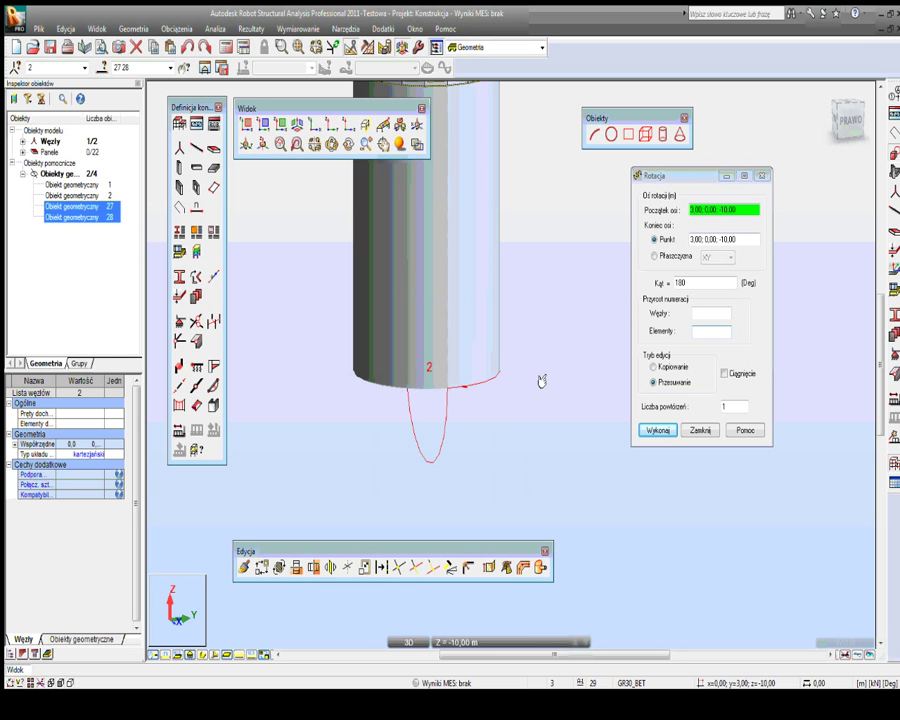
{"action": "right_click", "coordinate": [484, 378]}
{"action": "left_click", "coordinate": [512, 428]}
{"action": "left_click_drag", "start_coordinate": [512, 428], "coordinate": [508, 400]}
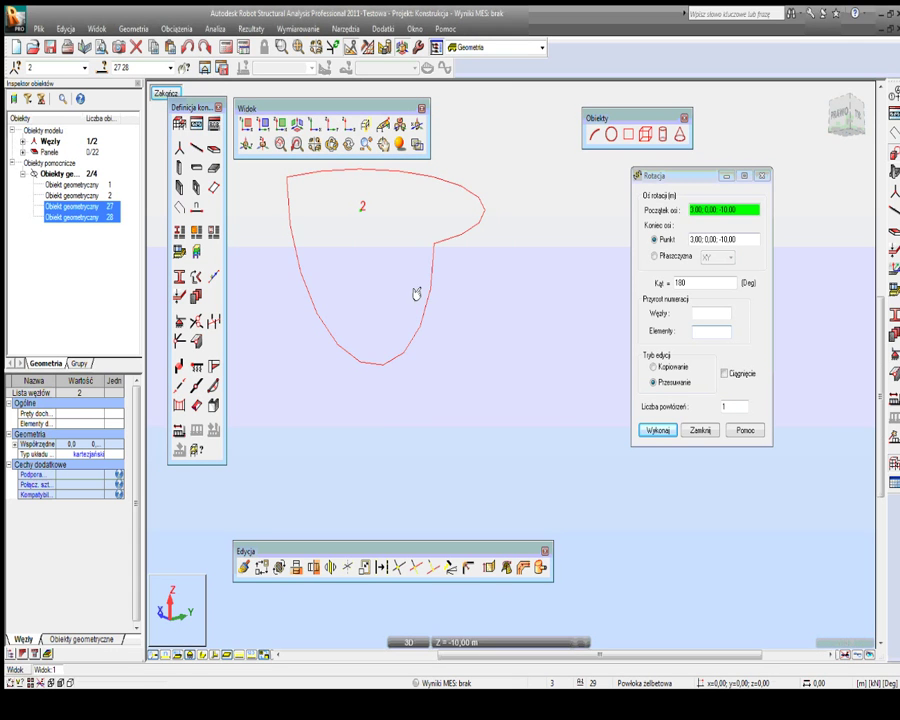
{"action": "right_click", "coordinate": [440, 312]}
{"action": "left_click", "coordinate": [460, 330]}
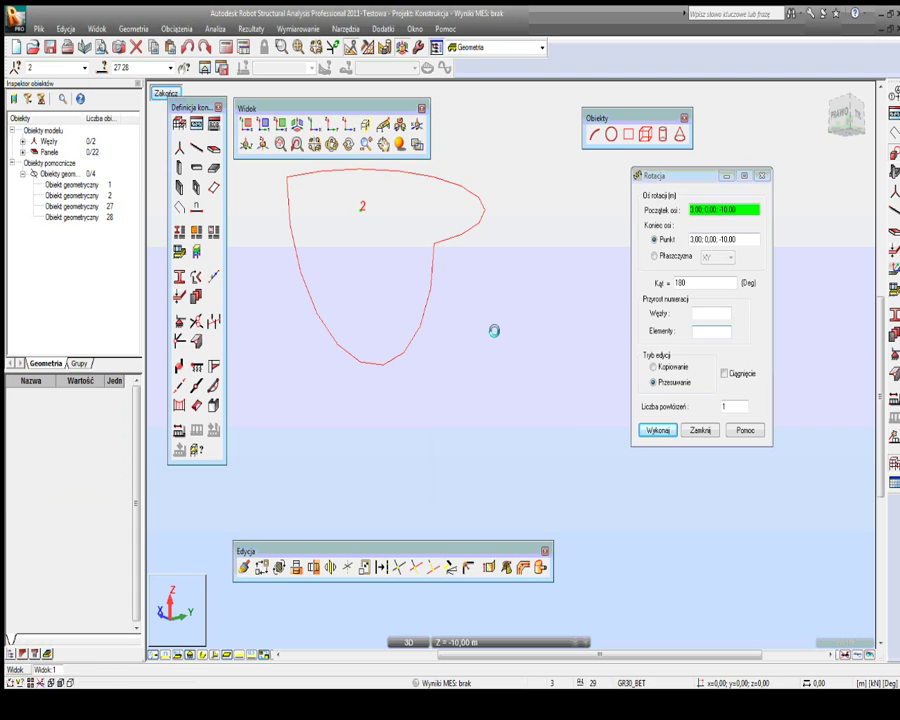
Step: Examine the two isolated arcs in 3D from the side and the front
{"action": "right_click", "coordinate": [433, 328]}
{"action": "left_click", "coordinate": [472, 384]}
{"action": "left_click_drag", "start_coordinate": [472, 384], "coordinate": [398, 317]}
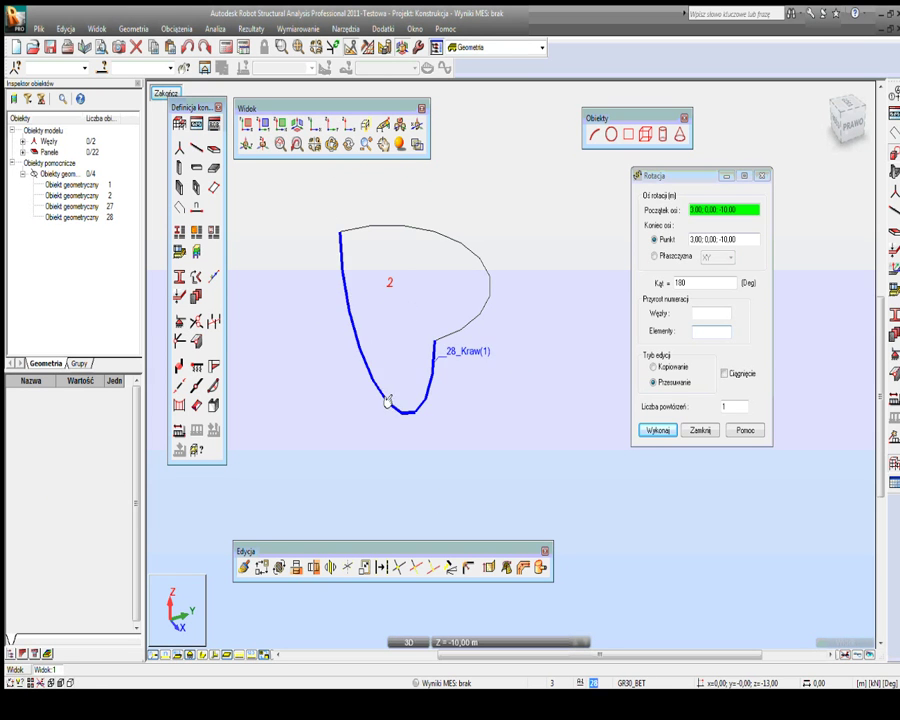
{"action": "right_click", "coordinate": [270, 306]}
{"action": "left_click", "coordinate": [305, 359]}
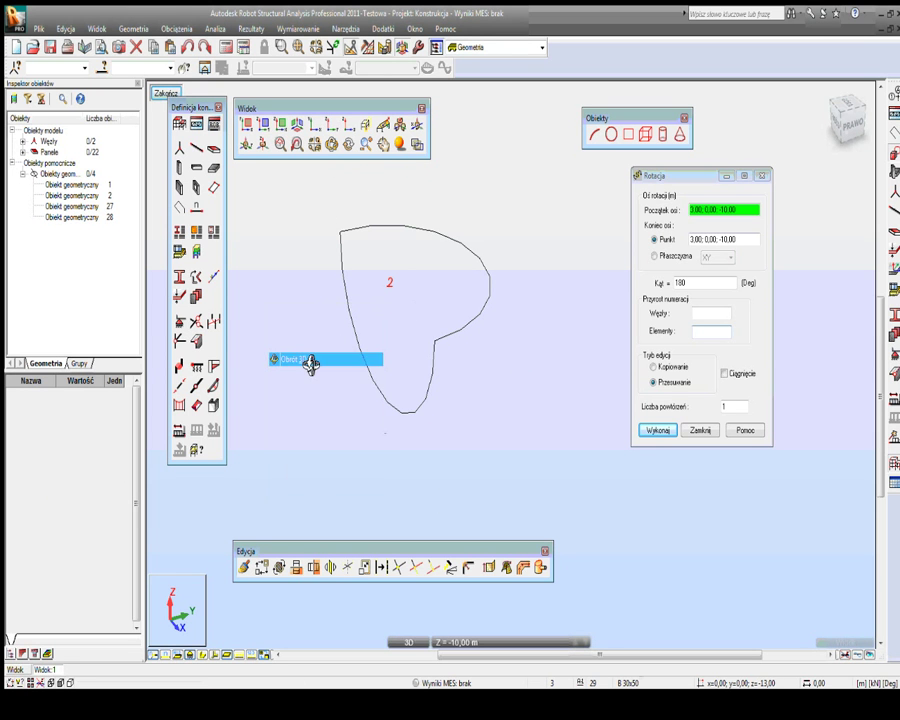
{"action": "left_click_drag", "start_coordinate": [295, 321], "coordinate": [314, 318]}
{"action": "right_click", "coordinate": [314, 318]}
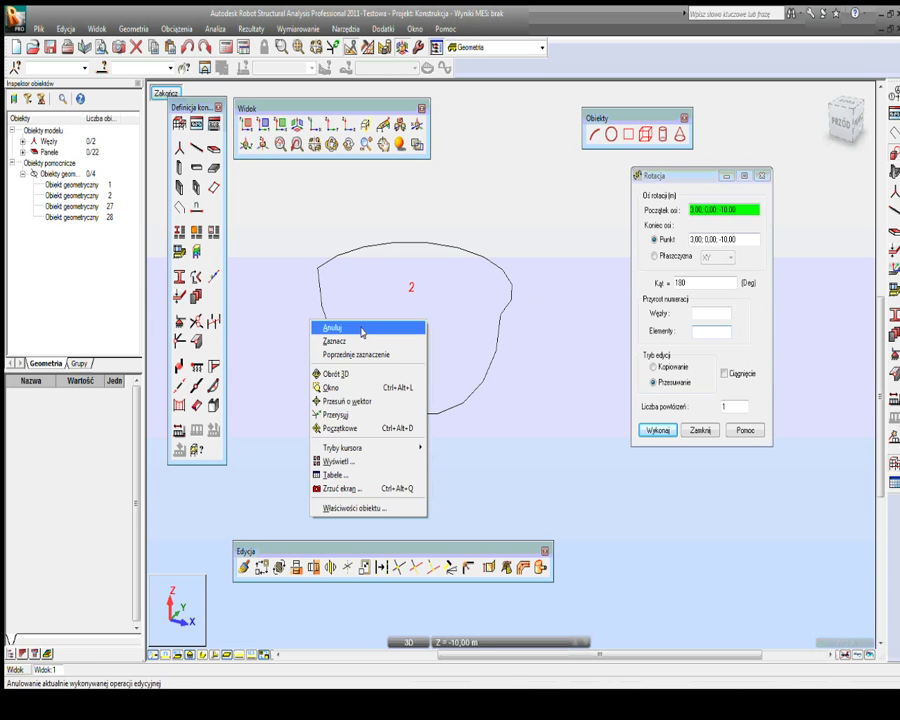
{"action": "left_click", "coordinate": [363, 341]}
Step: Select only arc 28 and move it by a 90° rotation about the vertical axis from 0,00; 0,00; -13,00 to 0,00; 0,00; -10,00
{"action": "left_click_drag", "start_coordinate": [502, 449], "coordinate": [350, 364]}
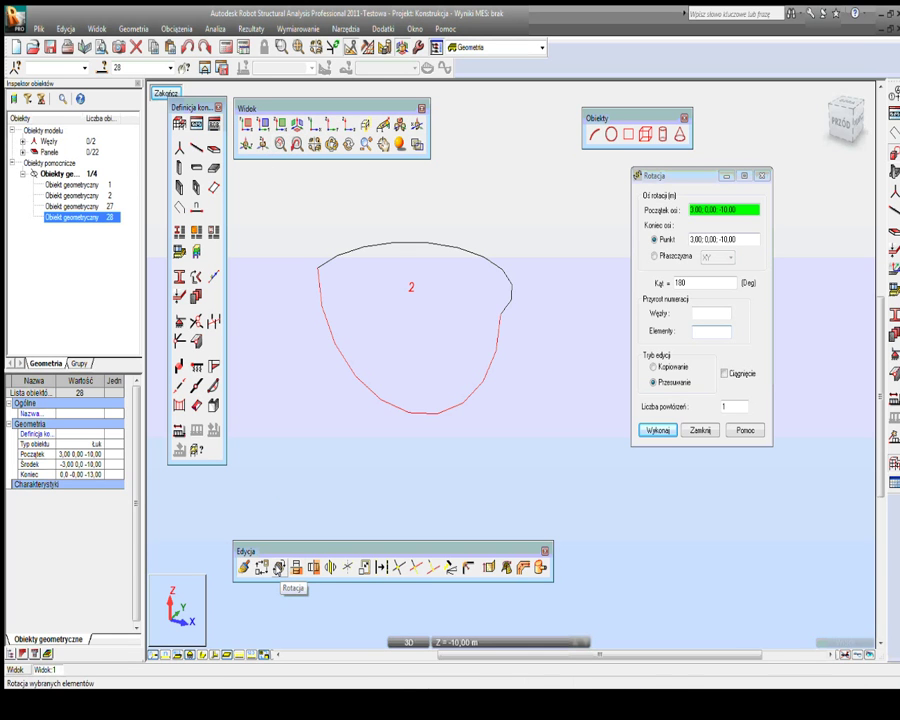
{"action": "left_click_drag", "start_coordinate": [681, 172], "coordinate": [603, 118]}
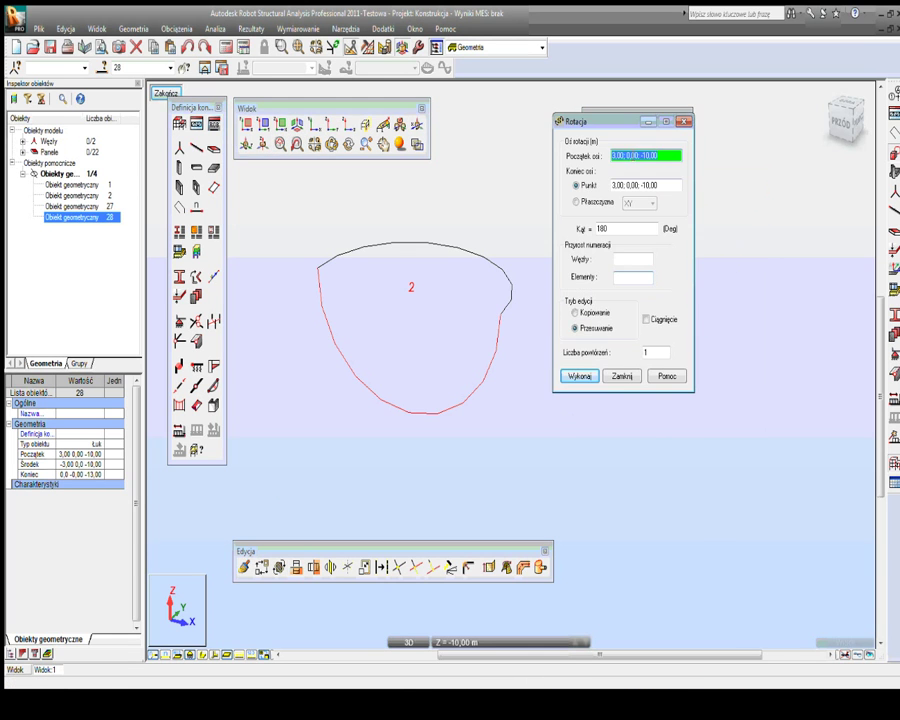
{"action": "left_click", "coordinate": [410, 412]}
{"action": "left_click", "coordinate": [408, 292]}
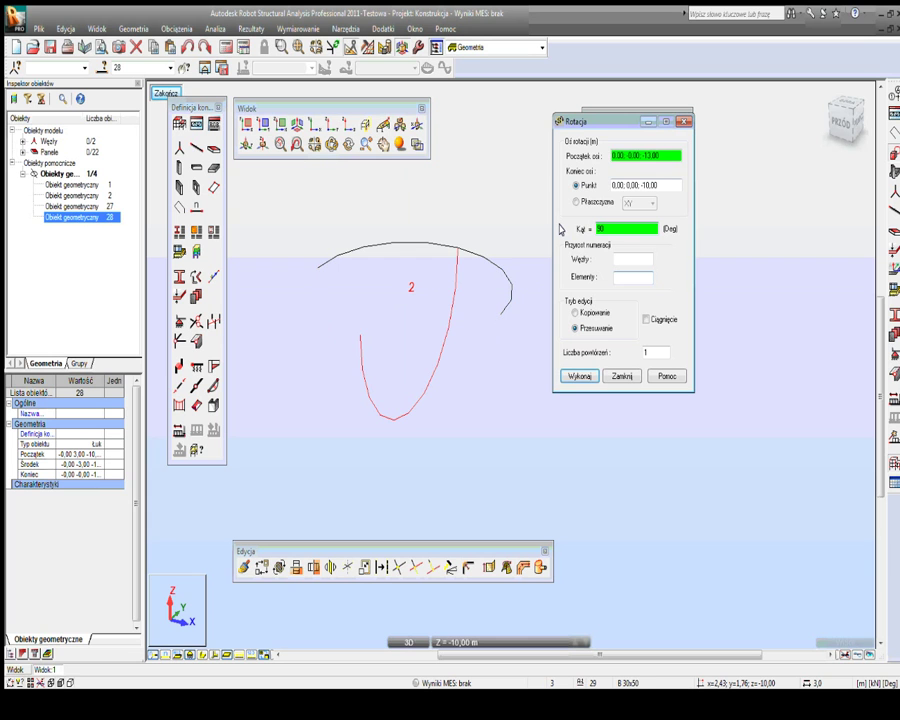
Step: Try copying the arc rotated 90° about the axis from 2,43; 1,76; -10,00 to 0,00; 0,00; -10,00, and delete the copy
{"action": "left_click", "coordinate": [585, 314]}
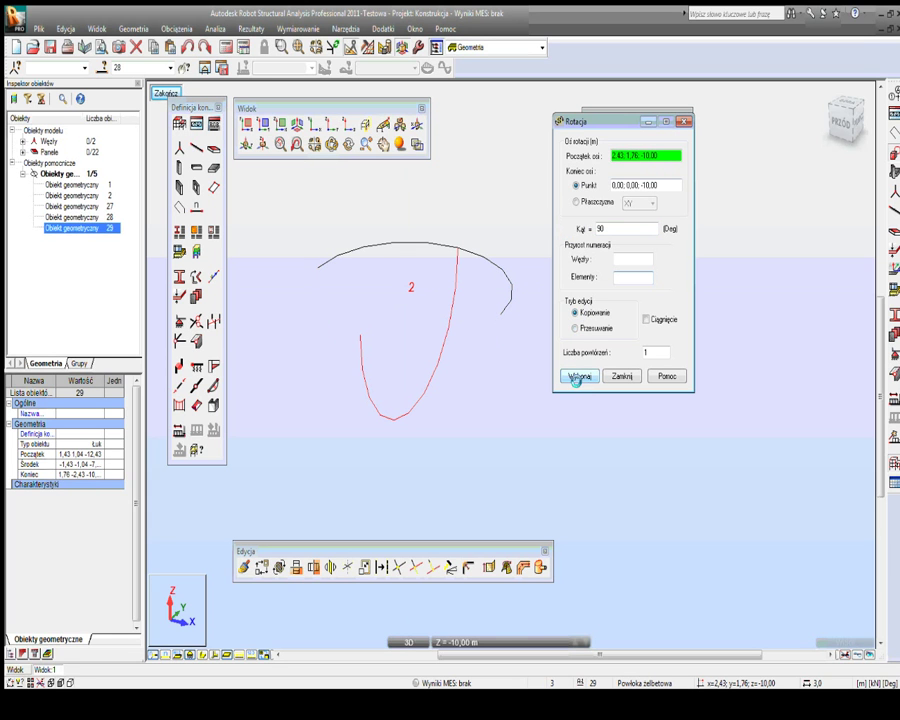
{"action": "left_click", "coordinate": [578, 376]}
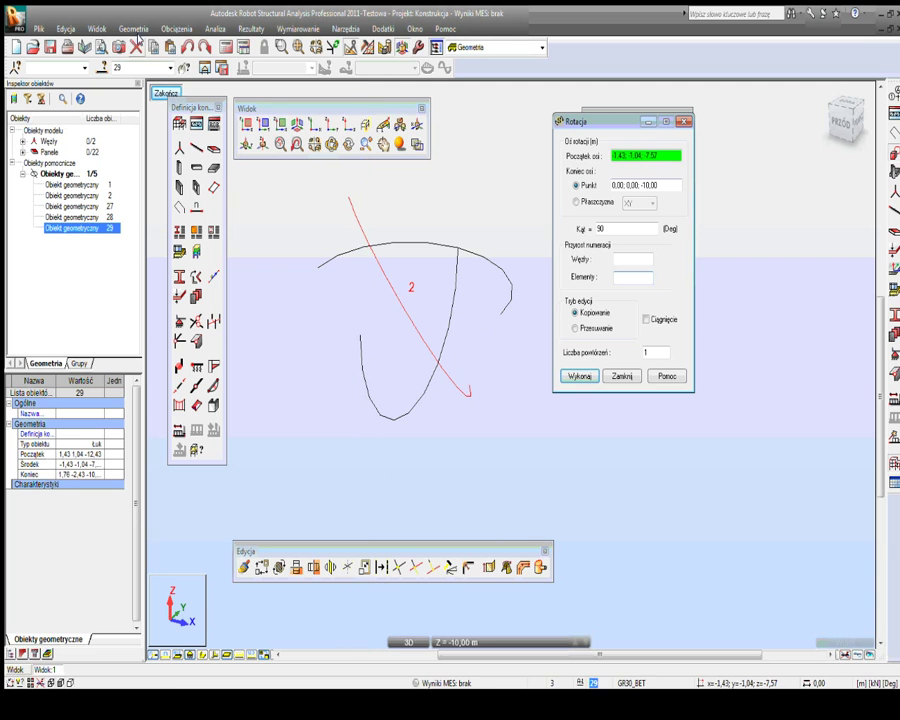
{"action": "key", "text": "Delete"}
Step: Reselect only the lower arc, object 28, in the isolated 3D view
{"action": "right_click", "coordinate": [324, 304]}
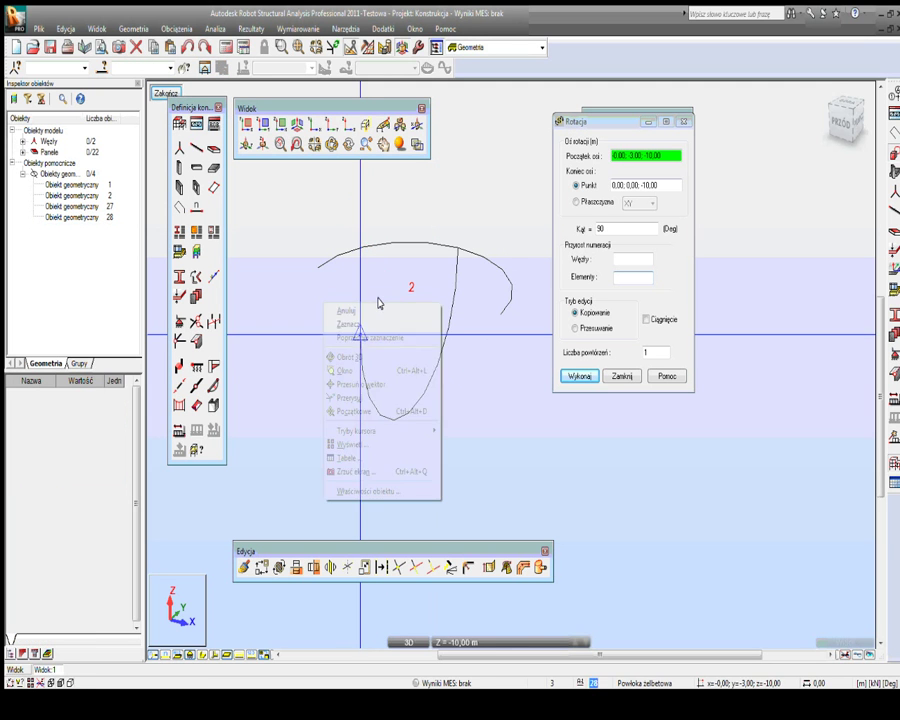
{"action": "left_click", "coordinate": [368, 324]}
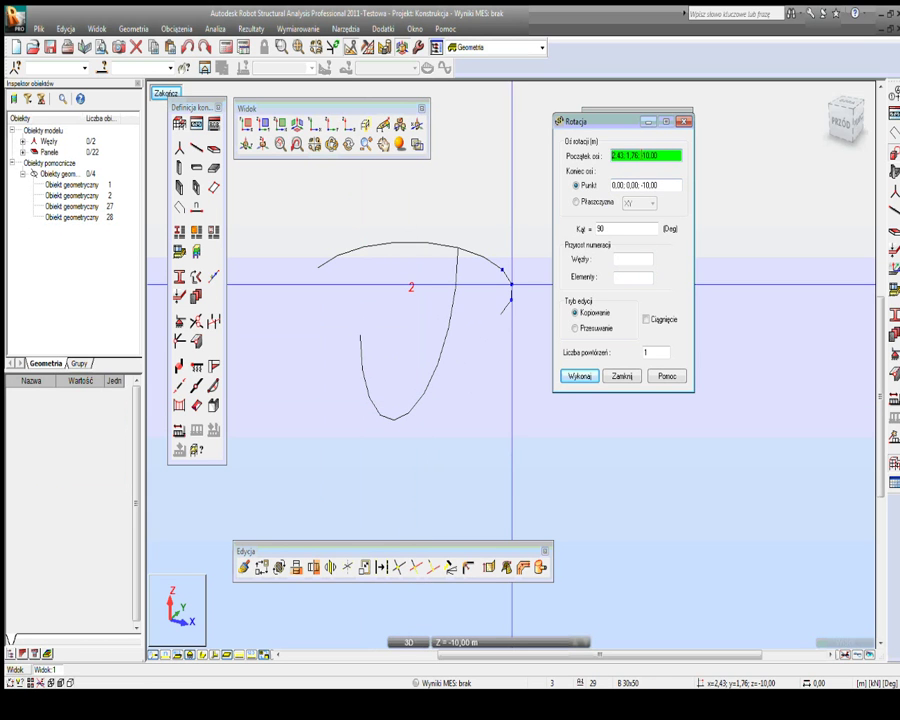
{"action": "right_click", "coordinate": [392, 160]}
{"action": "left_click", "coordinate": [412, 193]}
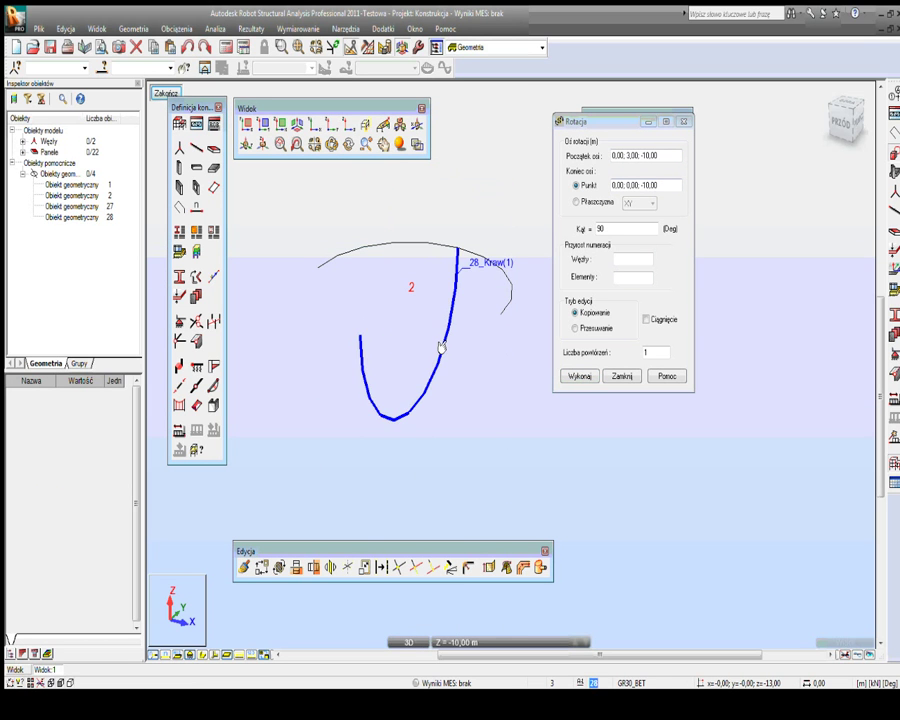
{"action": "right_click", "coordinate": [467, 403]}
{"action": "left_click", "coordinate": [446, 490]}
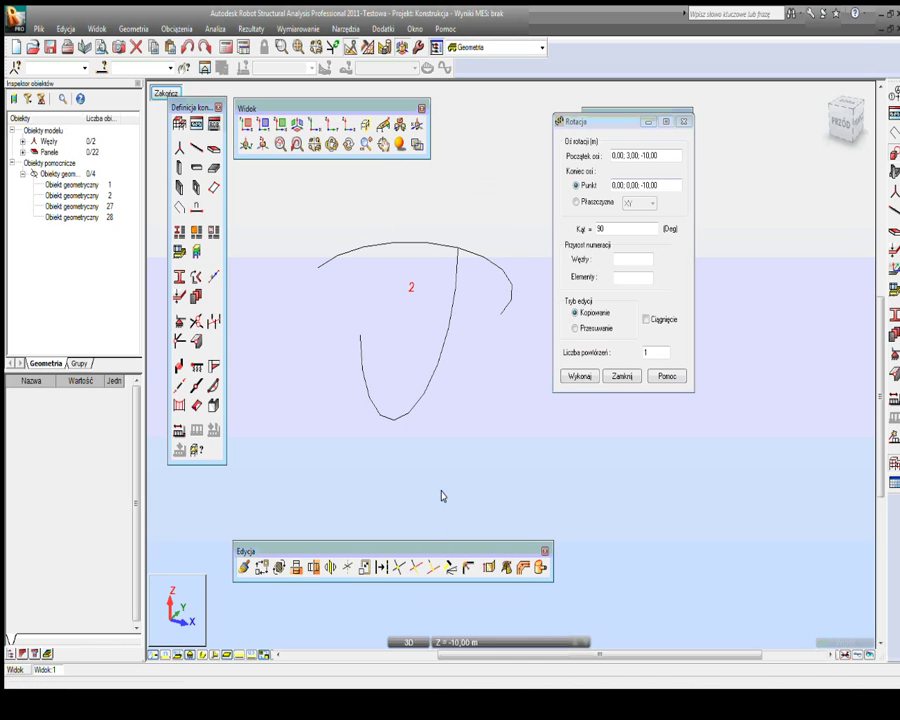
{"action": "left_click", "coordinate": [357, 340]}
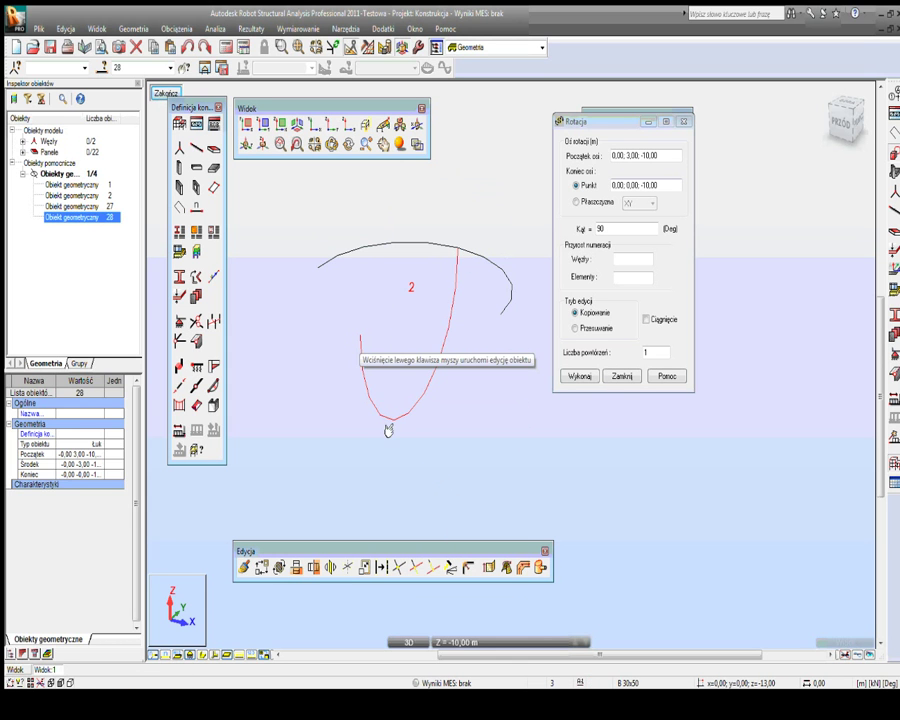
Step: Copy the arc rotated 90° about the vertical axis from 0,00; 0,00; -13,00 to 0,00; 0,00; -10,00, then close the rotation settings and deselect
{"action": "left_click", "coordinate": [643, 156]}
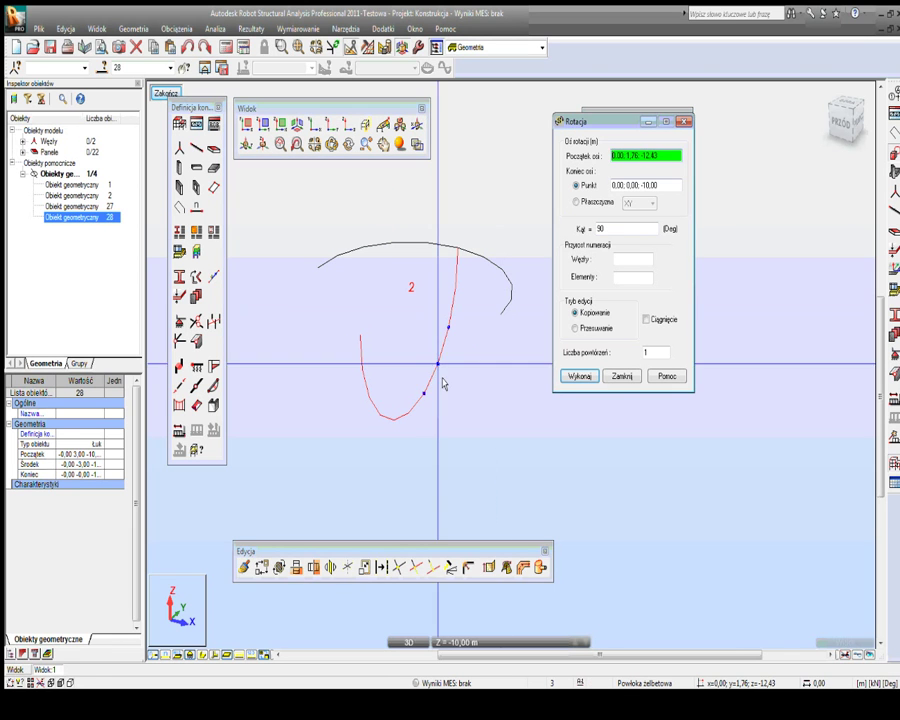
{"action": "left_click", "coordinate": [409, 408]}
{"action": "left_click", "coordinate": [401, 300]}
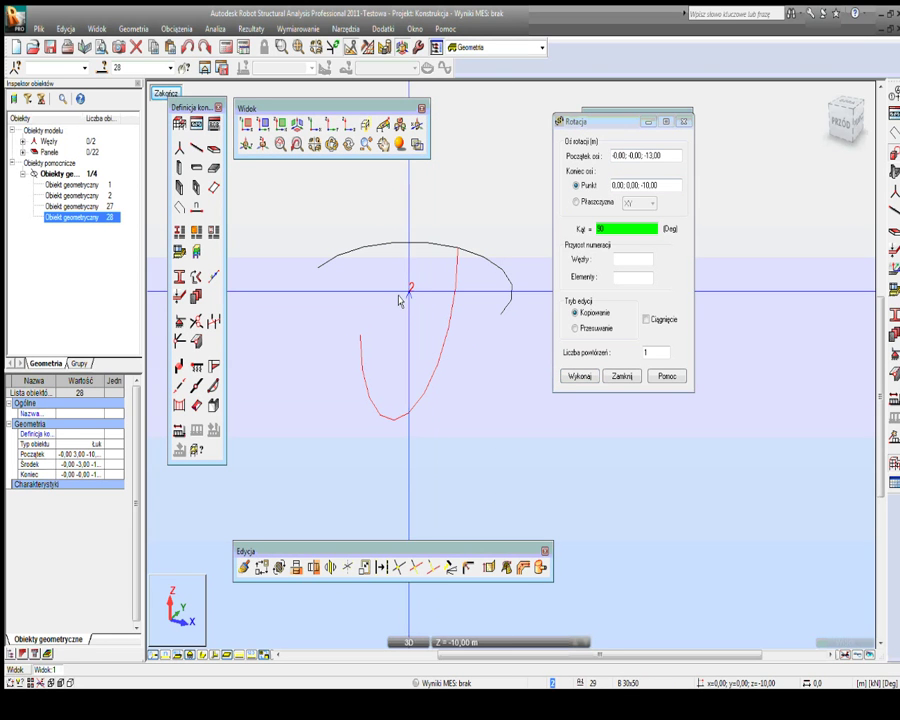
{"action": "left_click", "coordinate": [586, 314]}
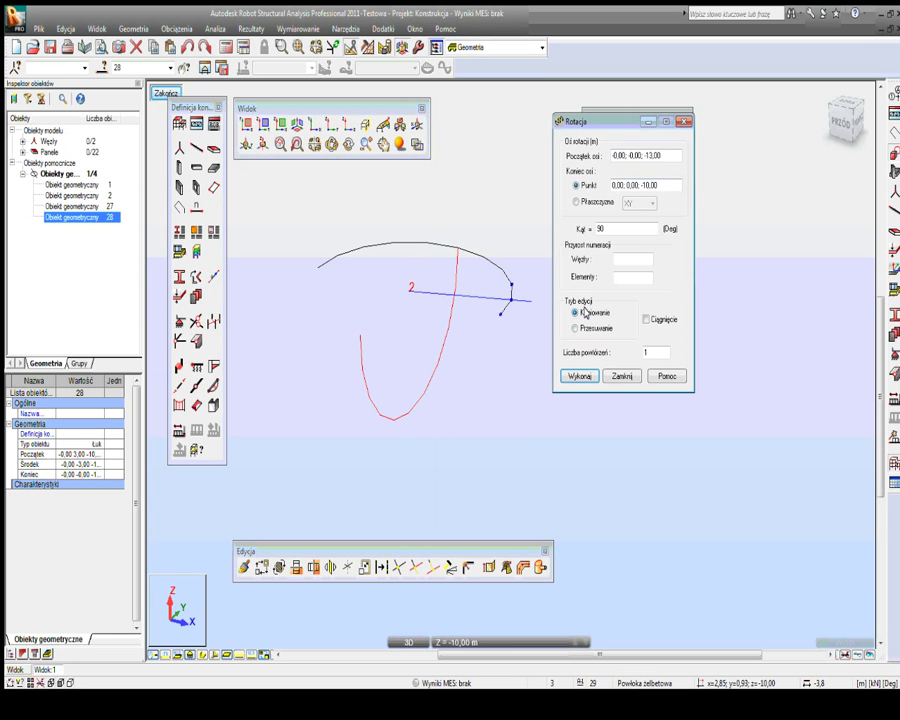
{"action": "left_click", "coordinate": [618, 230]}
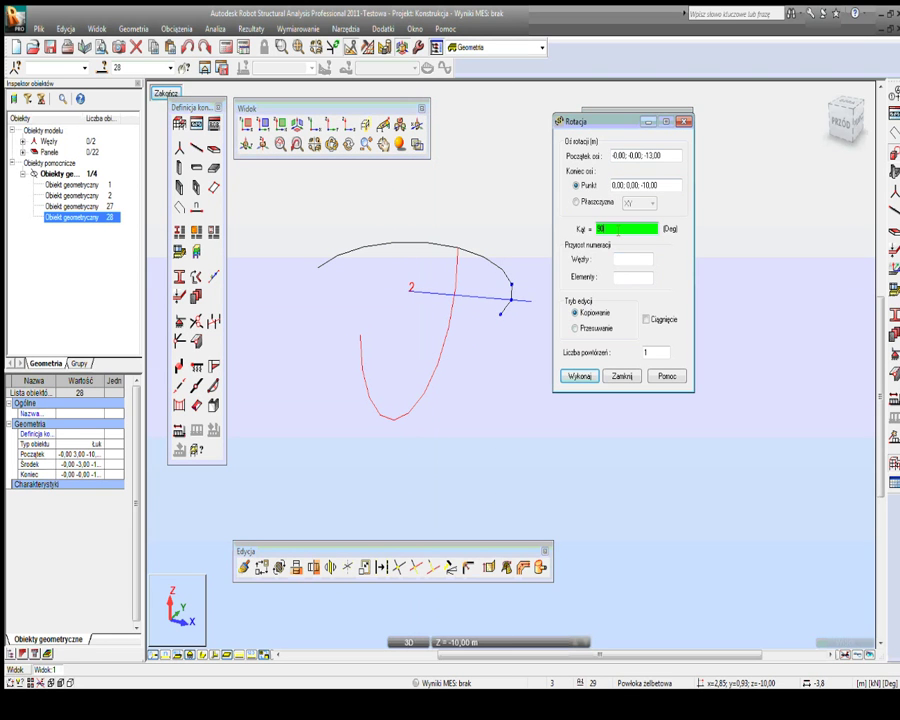
{"action": "left_click", "coordinate": [580, 376]}
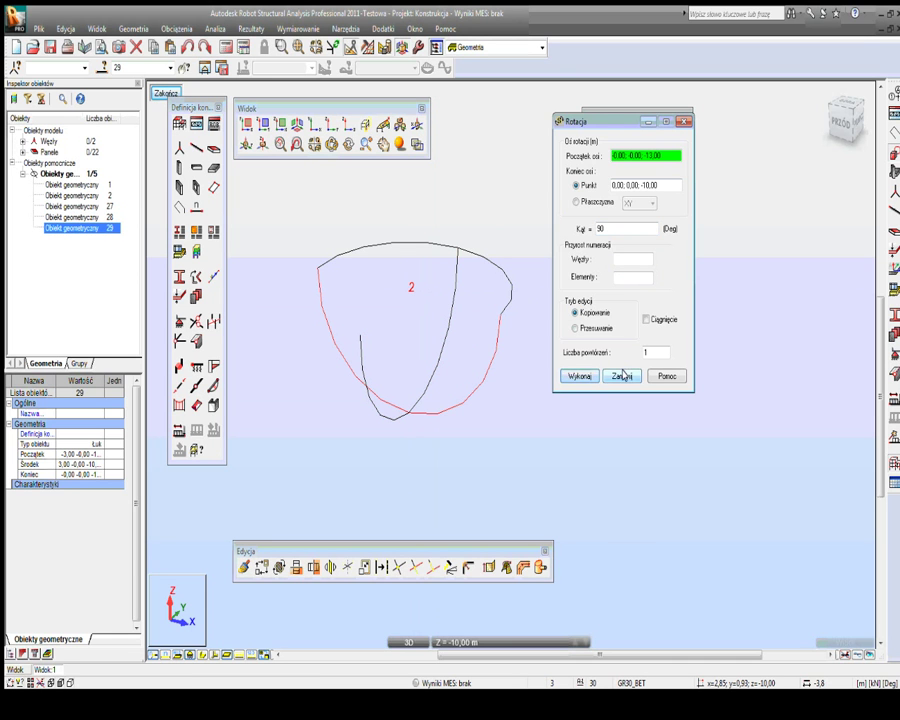
{"action": "left_click", "coordinate": [622, 376]}
{"action": "left_click", "coordinate": [466, 202]}
{"action": "right_click", "coordinate": [421, 185]}
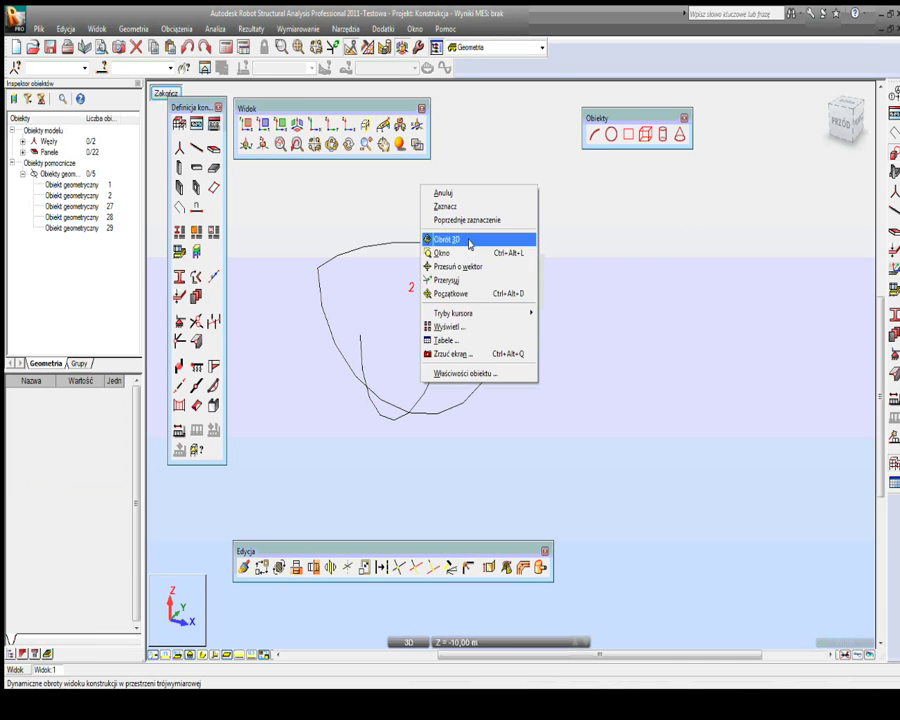
Step: Create a GR30_BET reinforced concrete shell panel from an internal point in the region between the circle and the adjoining arc
{"action": "left_click", "coordinate": [446, 240]}
{"action": "left_click_drag", "start_coordinate": [452, 335], "coordinate": [321, 302]}
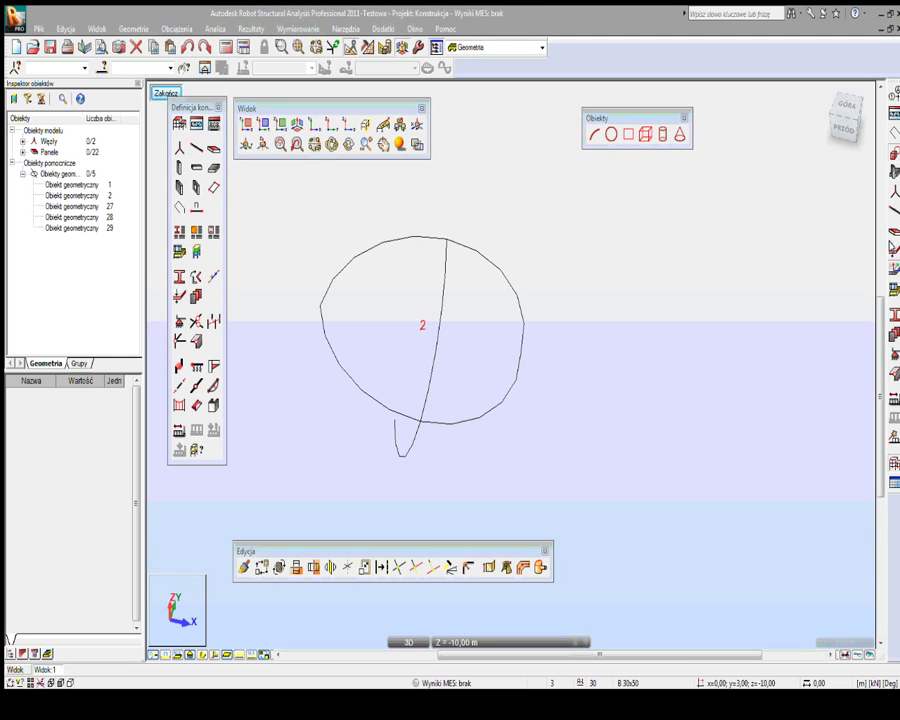
{"action": "left_click", "coordinate": [889, 228]}
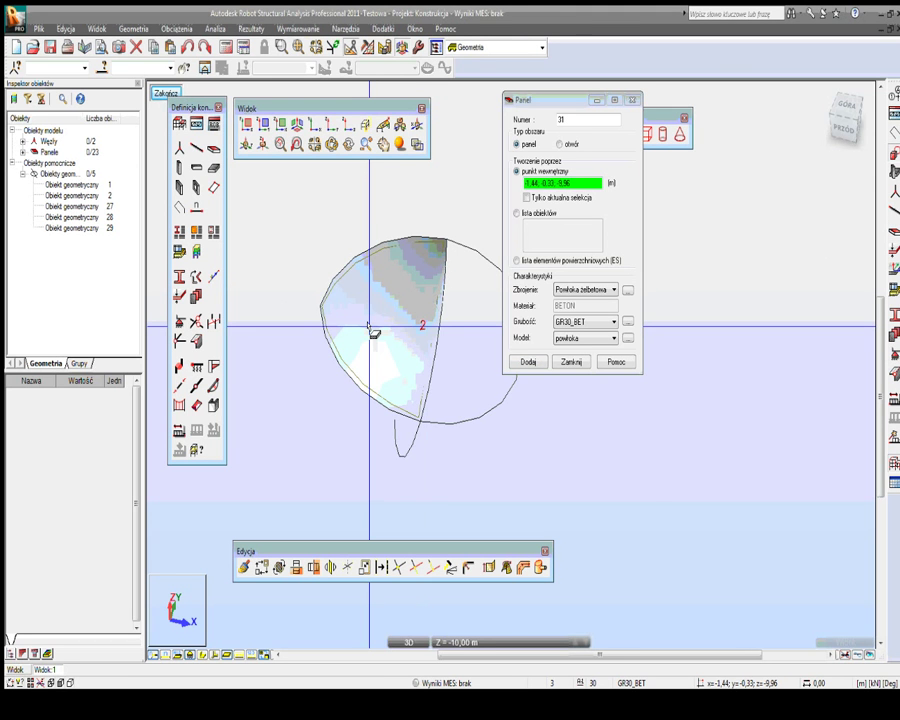
{"action": "left_click", "coordinate": [370, 330]}
{"action": "left_click", "coordinate": [571, 361]}
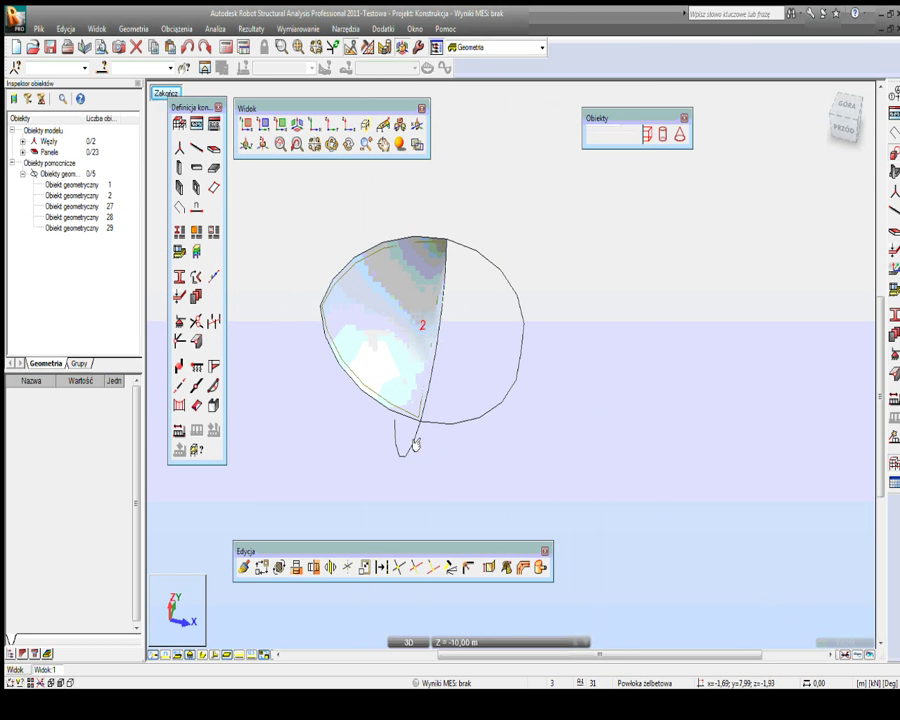
Step: Select only the new curved shell panel between the circle and the arc
{"action": "right_click", "coordinate": [241, 366]}
{"action": "left_click", "coordinate": [285, 418]}
{"action": "left_click_drag", "start_coordinate": [311, 368], "coordinate": [314, 215]}
{"action": "right_click", "coordinate": [253, 211]}
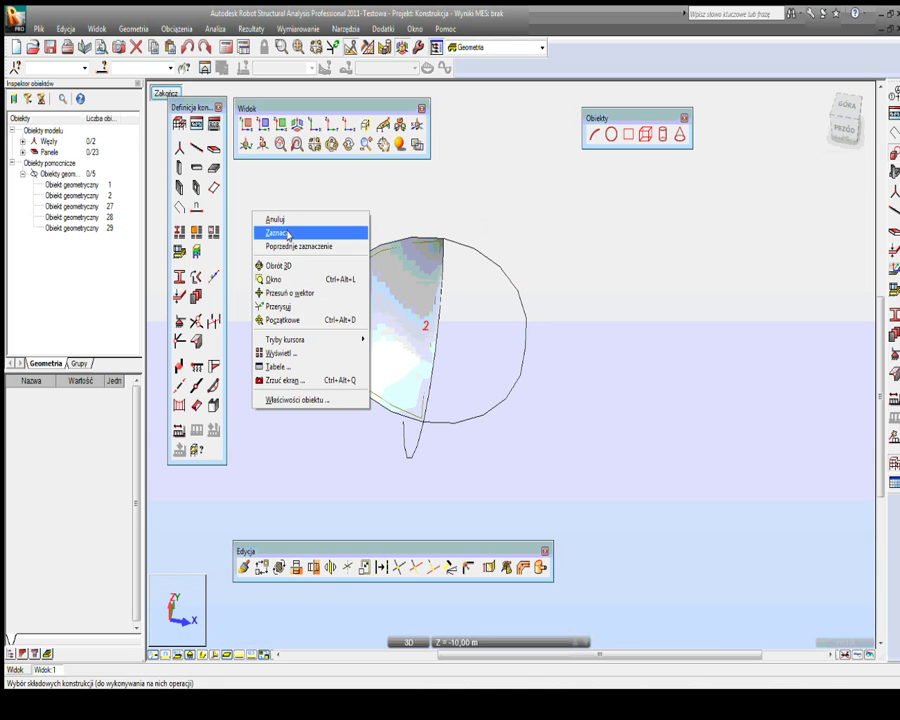
{"action": "left_click", "coordinate": [287, 234]}
{"action": "left_click", "coordinate": [396, 346]}
Step: Set up a rotated copy of the panel by 90° about the axis from 0,00; 0,00; -13,00 to 0,00; 0,00; -10,00, and open the repetition count for editing
{"action": "right_click", "coordinate": [399, 329]}
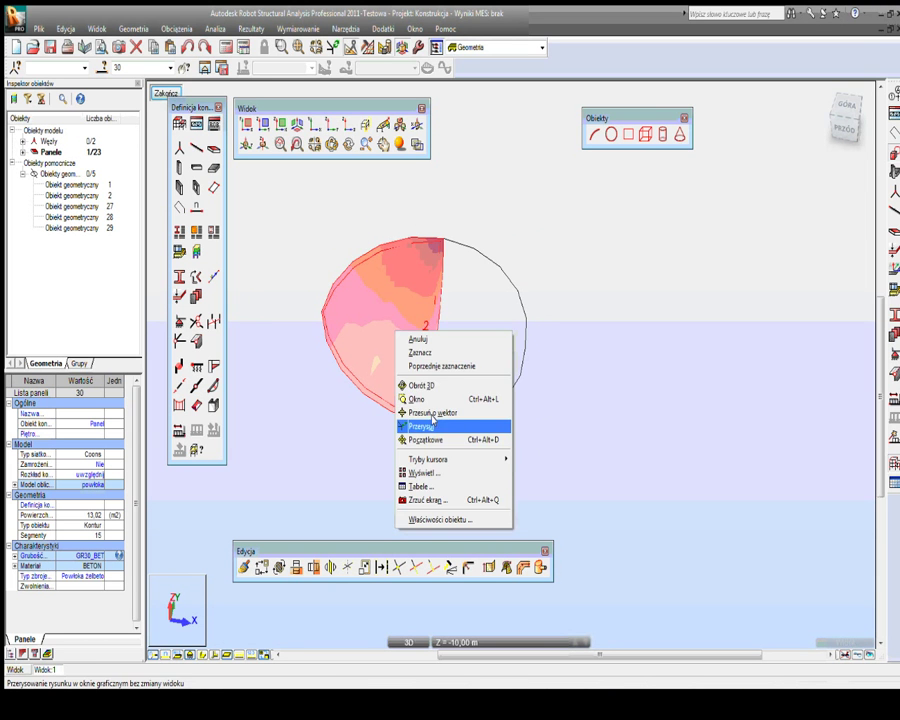
{"action": "left_click", "coordinate": [454, 424]}
{"action": "left_click_drag", "start_coordinate": [432, 392], "coordinate": [607, 197]}
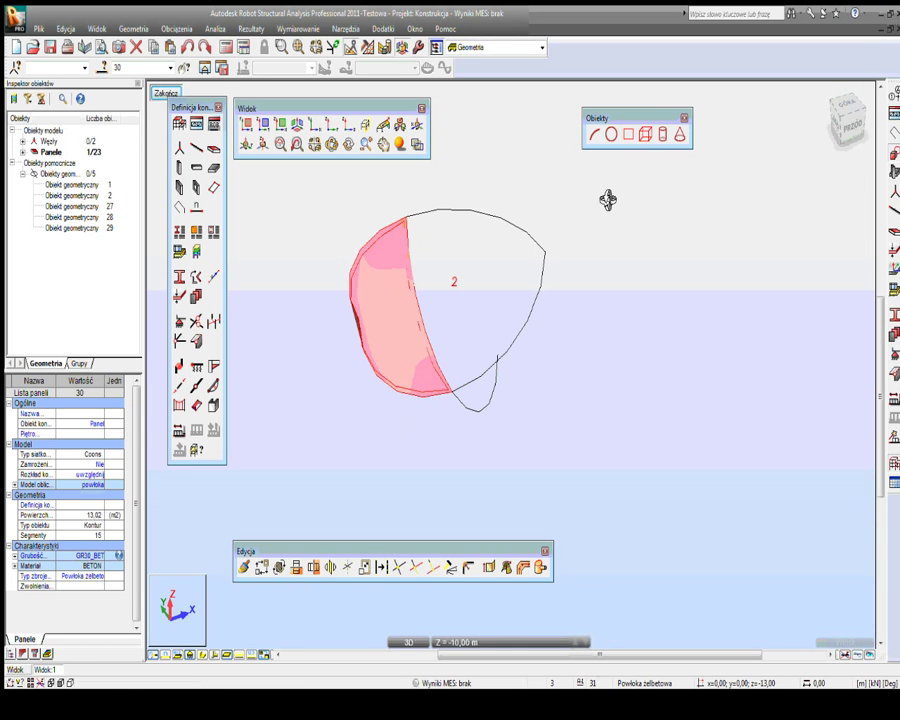
{"action": "left_click", "coordinate": [280, 567]}
{"action": "left_click", "coordinate": [452, 390]}
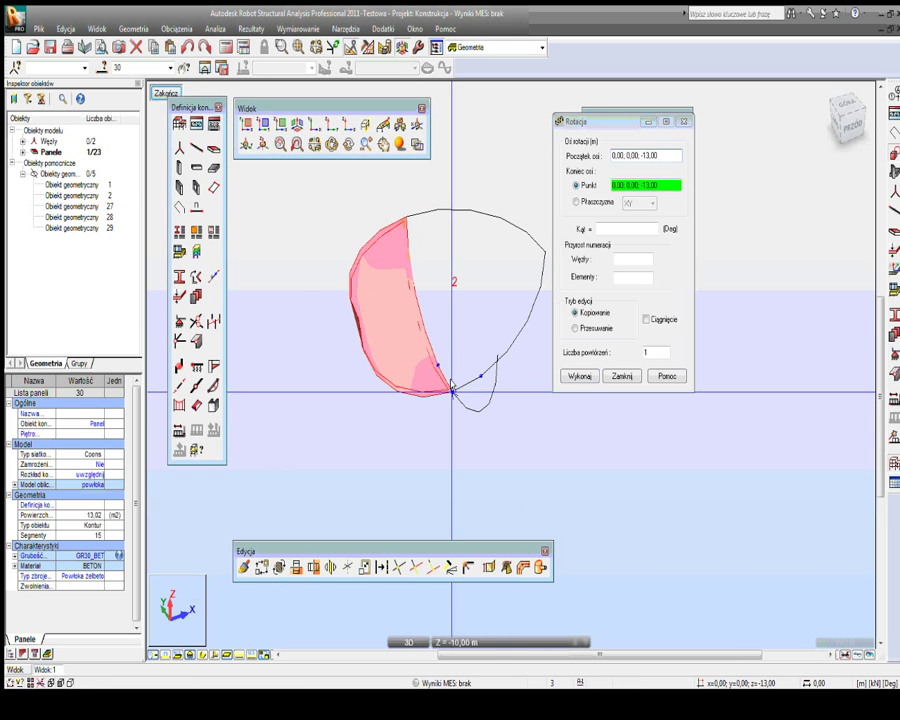
{"action": "left_click", "coordinate": [449, 290]}
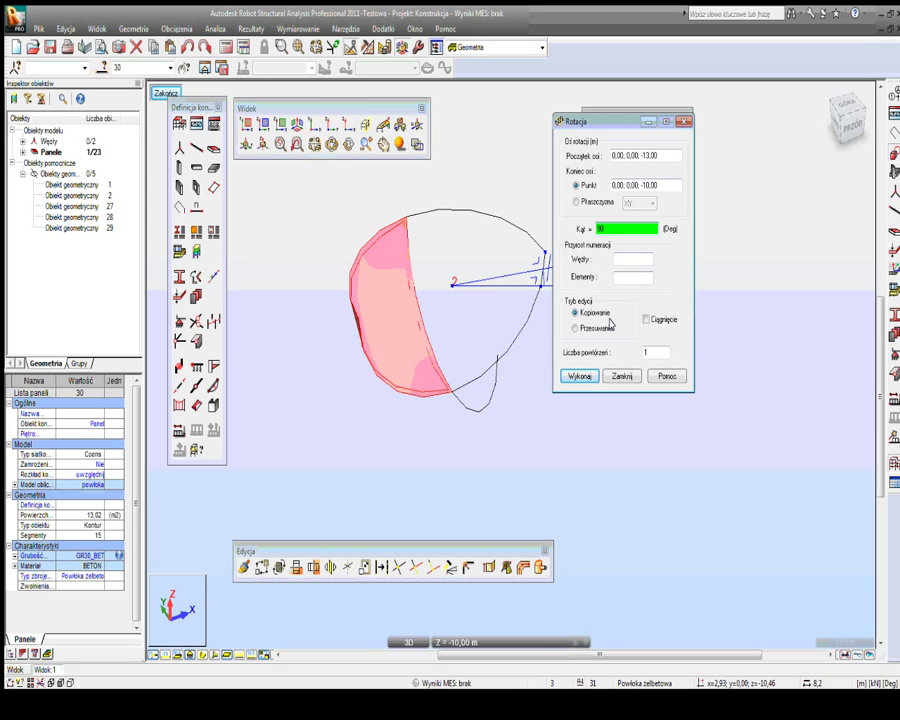
{"action": "double_click", "coordinate": [643, 353]}
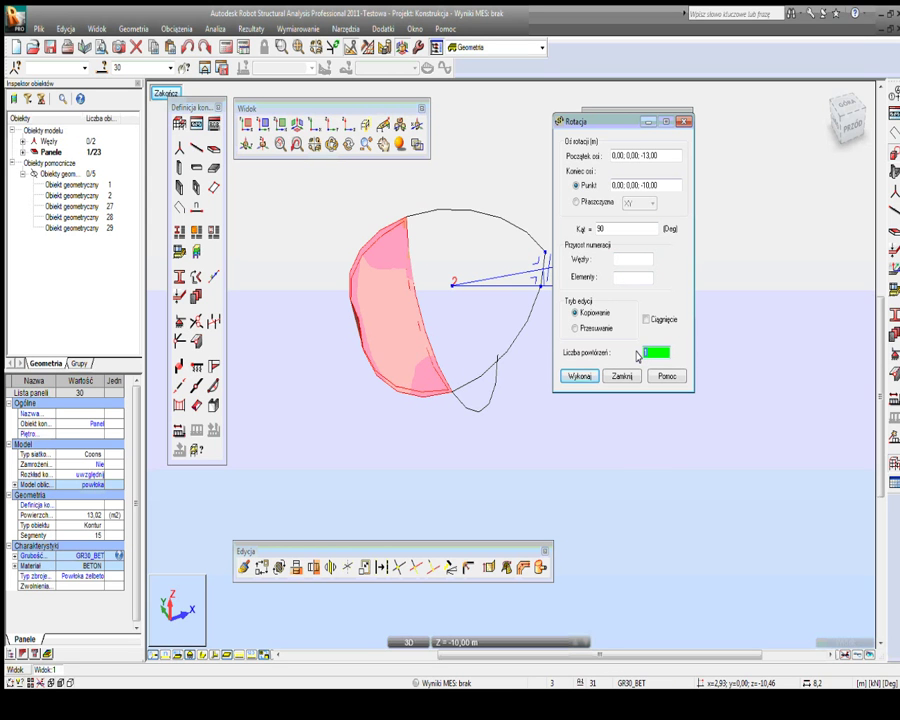
Step: Copy the selected curved panel by rotation with an angle of 90° and 3 repetitions to complete the rounded bottom
{"action": "type", "text": "3"}
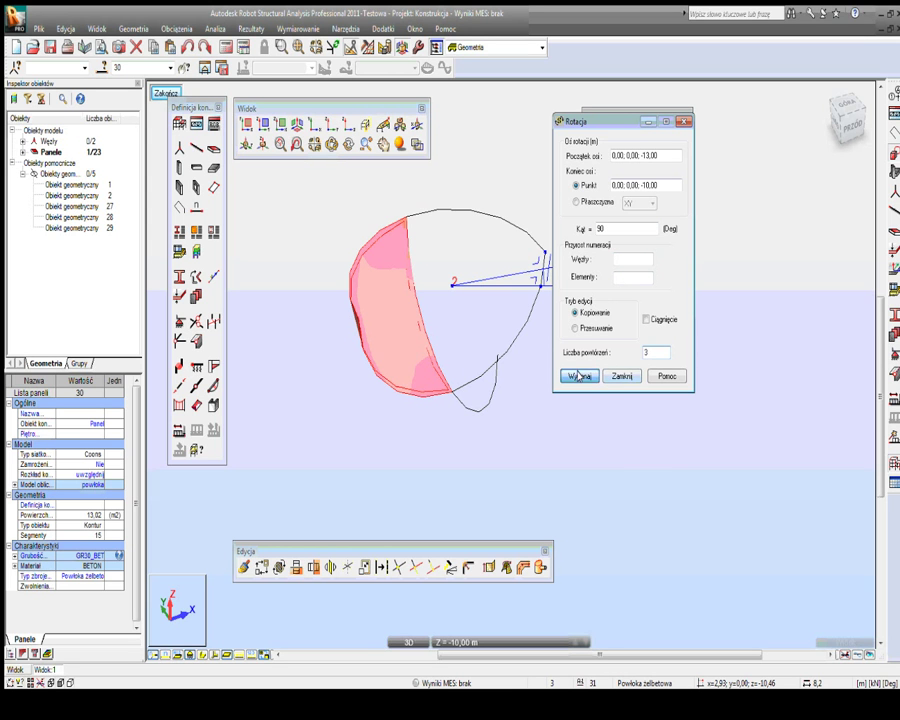
{"action": "left_click", "coordinate": [580, 377]}
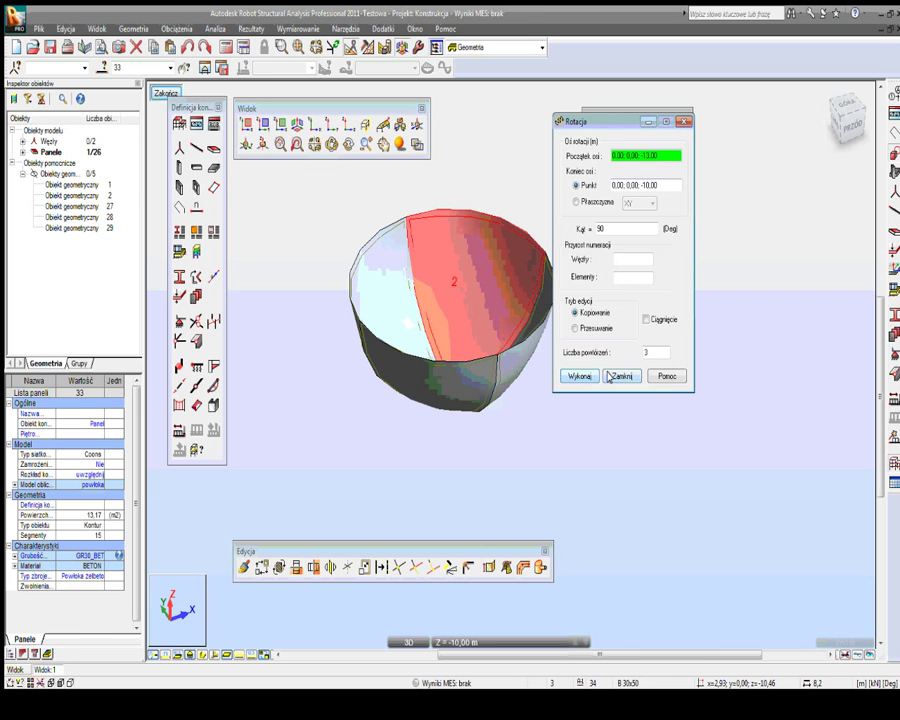
{"action": "left_click", "coordinate": [622, 376]}
{"action": "left_click", "coordinate": [618, 406]}
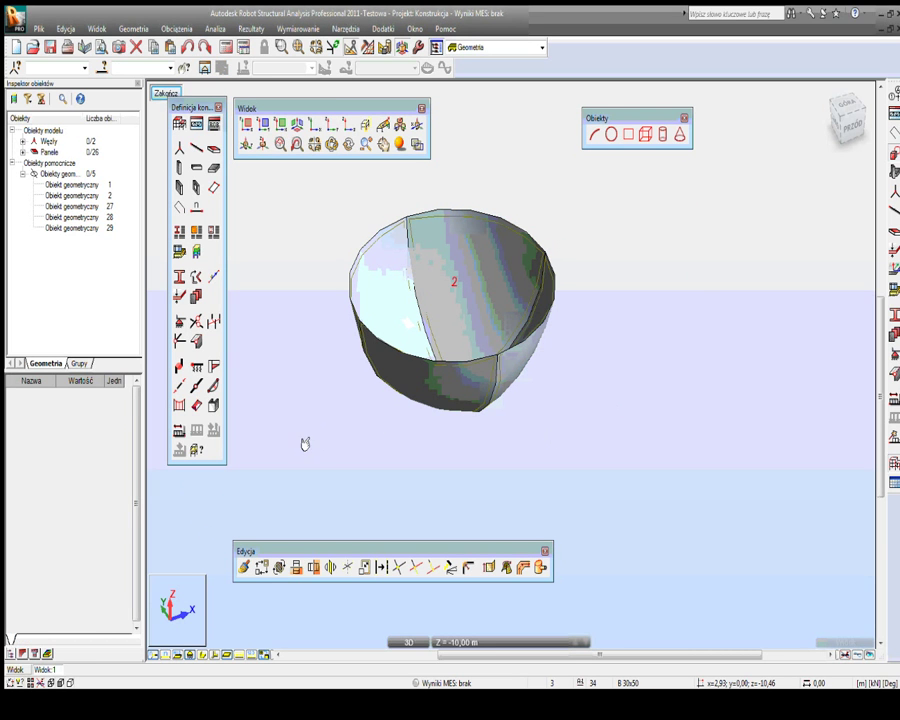
Step: Check the completed bottom's selection, then examine the whole cylindrical vessel in 3D in the full structure view
{"action": "left_click_drag", "start_coordinate": [536, 424], "coordinate": [348, 358]}
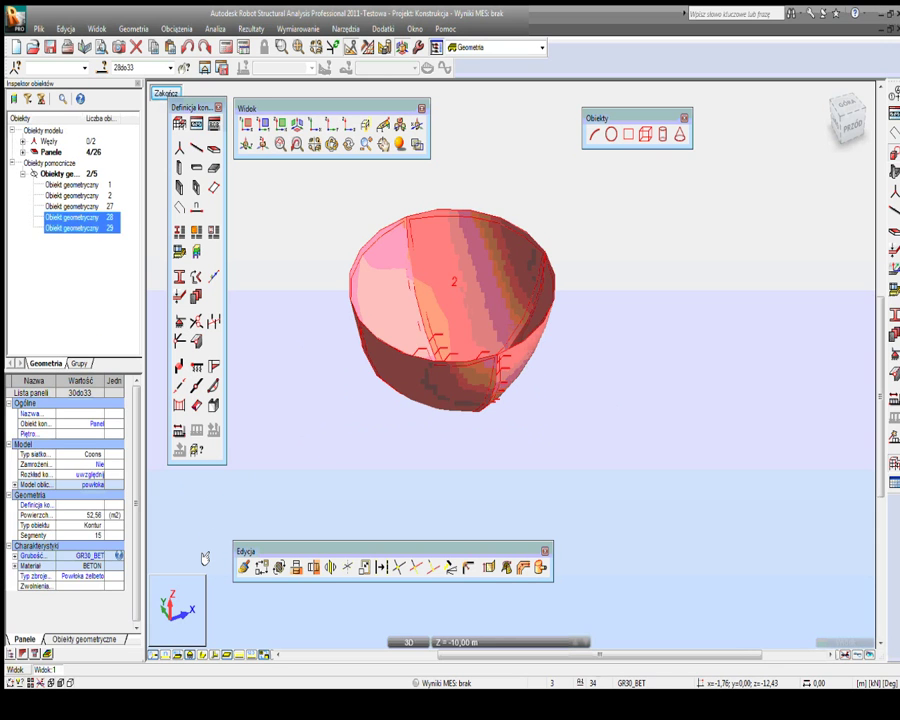
{"action": "left_click", "coordinate": [325, 452]}
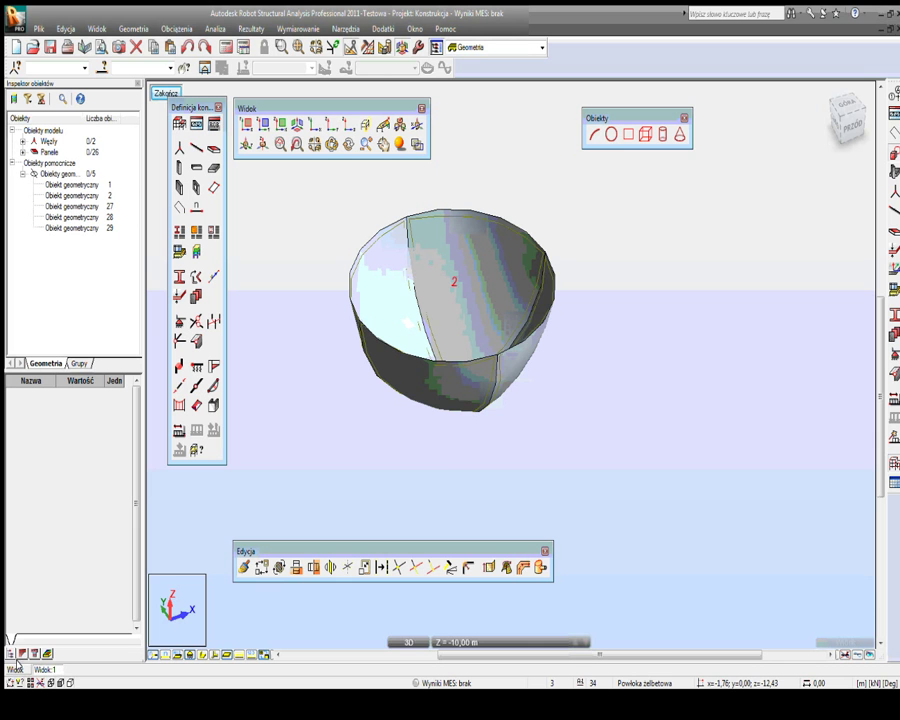
{"action": "left_click", "coordinate": [14, 669]}
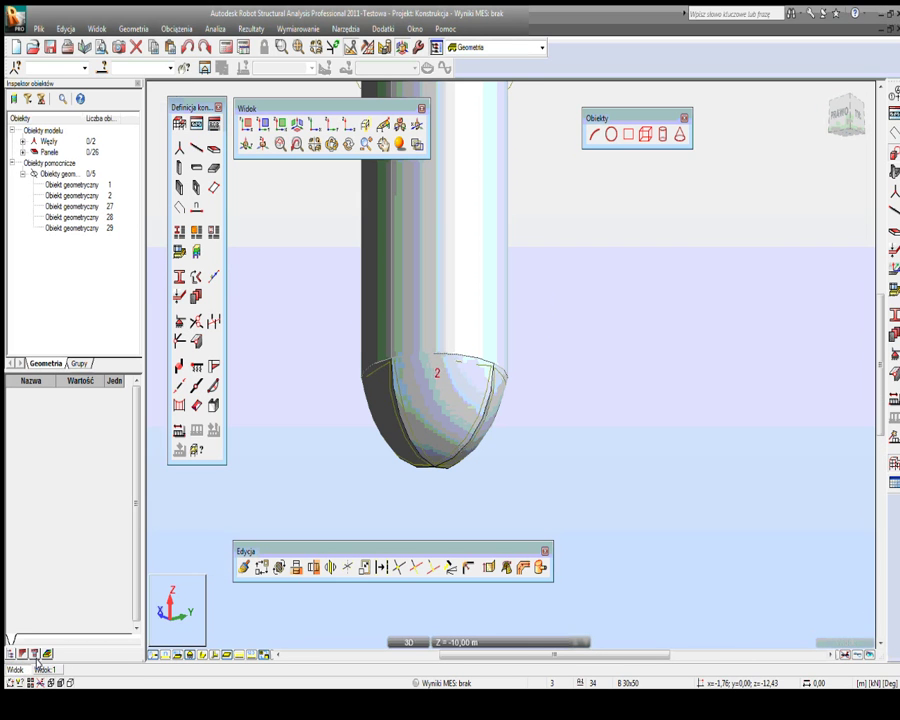
{"action": "right_click", "coordinate": [521, 354]}
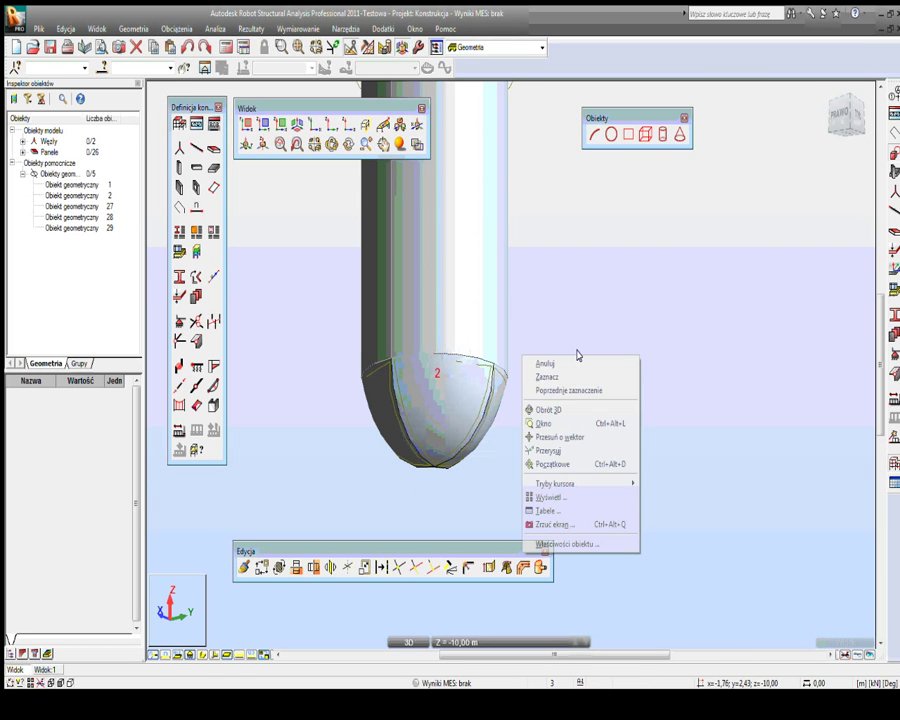
{"action": "left_click", "coordinate": [542, 406]}
{"action": "left_click_drag", "start_coordinate": [580, 367], "coordinate": [526, 371]}
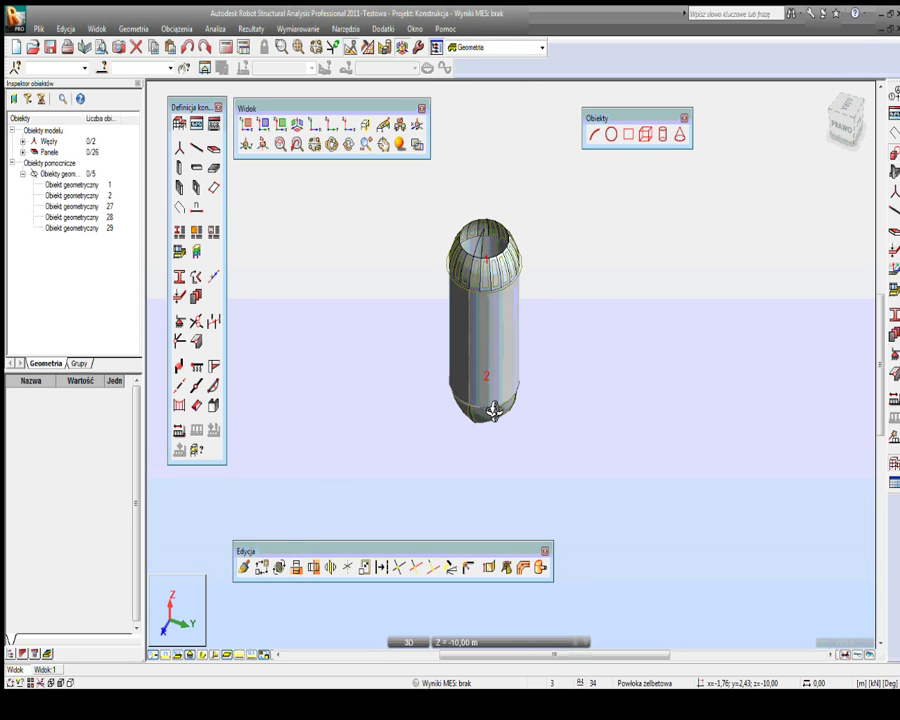
Step: Place nodes at the four quadrant points of the circle in the XY plan at Z = -10 m
{"action": "left_click", "coordinate": [845, 104]}
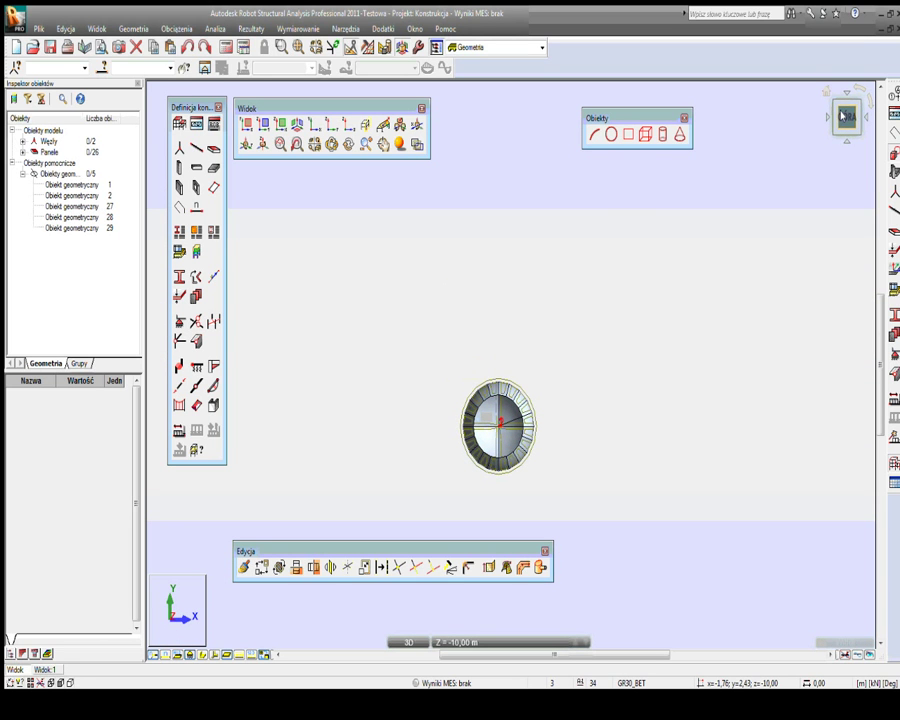
{"action": "left_click", "coordinate": [846, 117]}
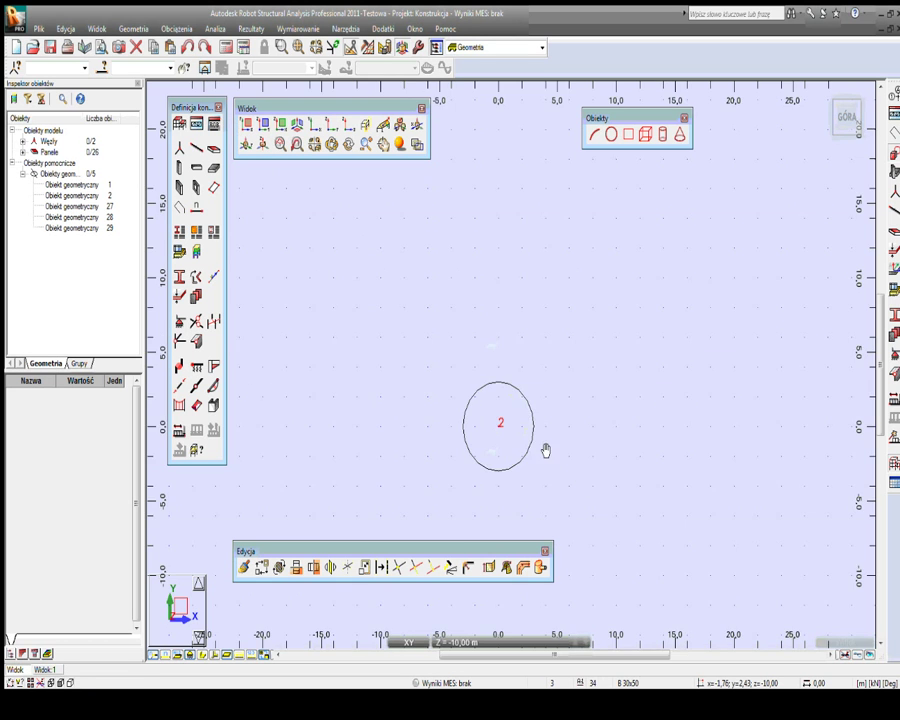
{"action": "scroll", "coordinate": [557, 358], "scroll_direction": "up", "scroll_amount": 1}
{"action": "scroll", "coordinate": [557, 358], "scroll_direction": "up", "scroll_amount": 3}
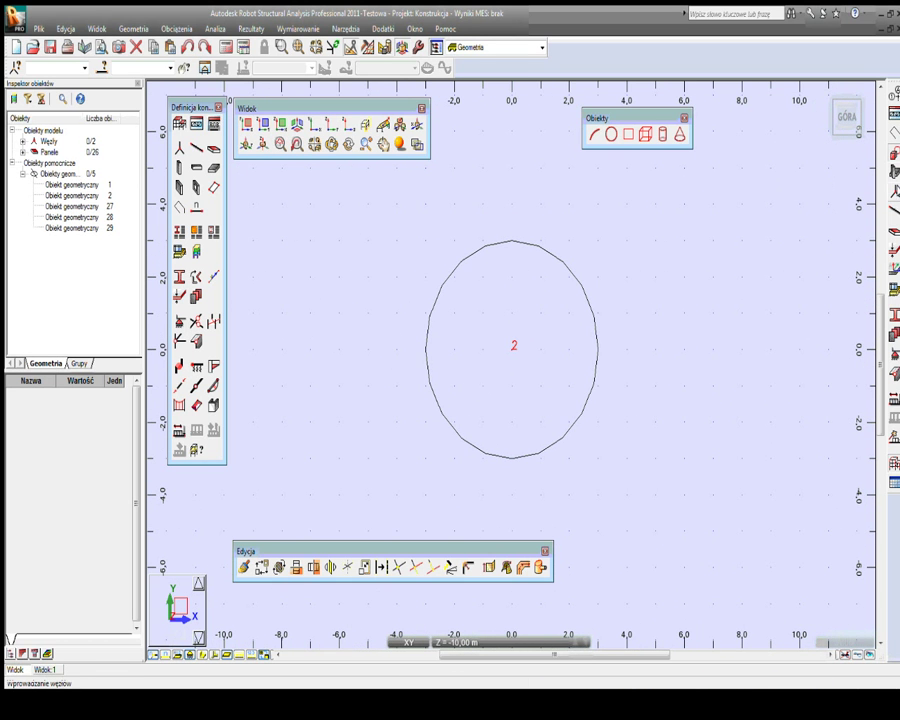
{"action": "left_click", "coordinate": [893, 192]}
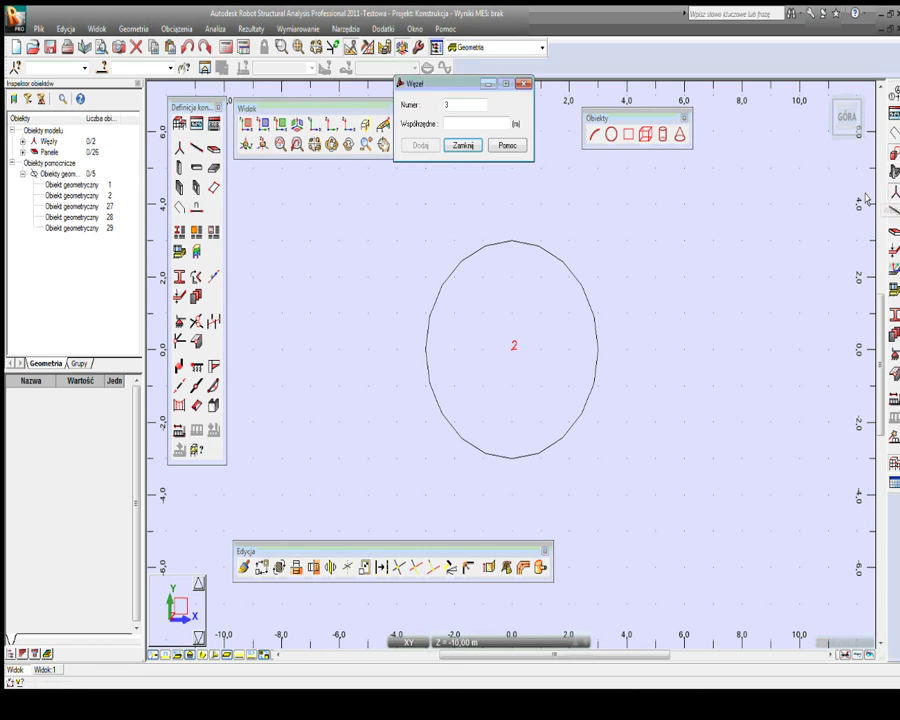
{"action": "left_click", "coordinate": [427, 346]}
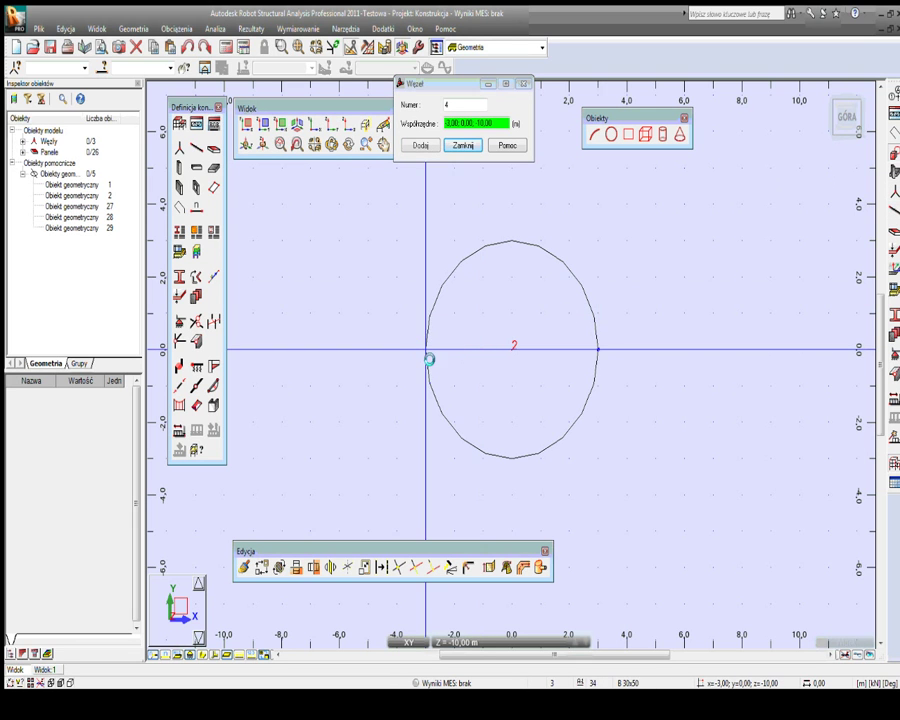
{"action": "left_click", "coordinate": [598, 350]}
{"action": "left_click", "coordinate": [512, 242]}
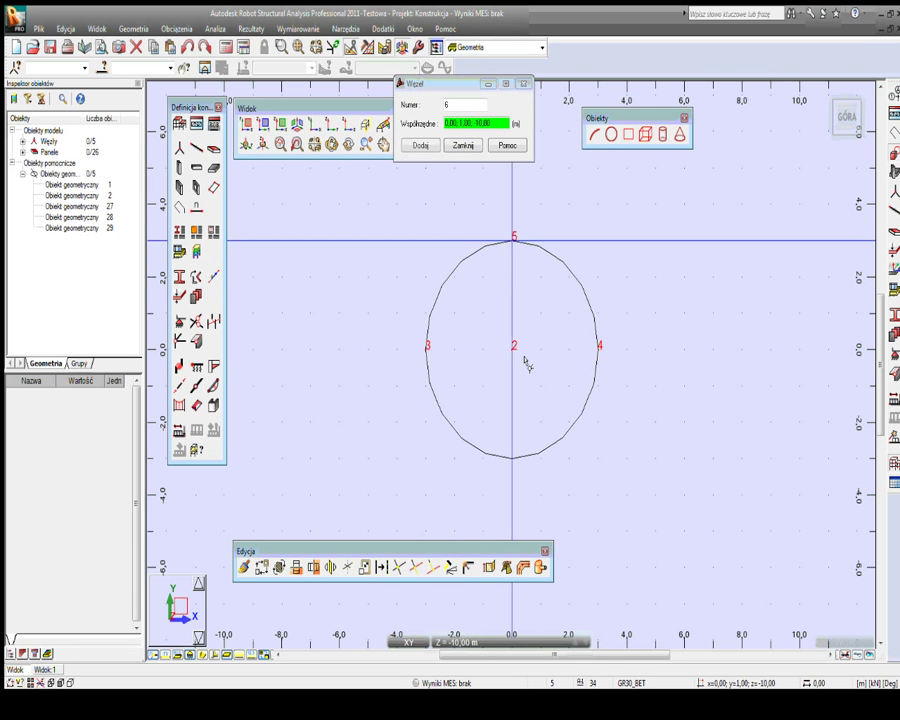
{"action": "left_click", "coordinate": [529, 437]}
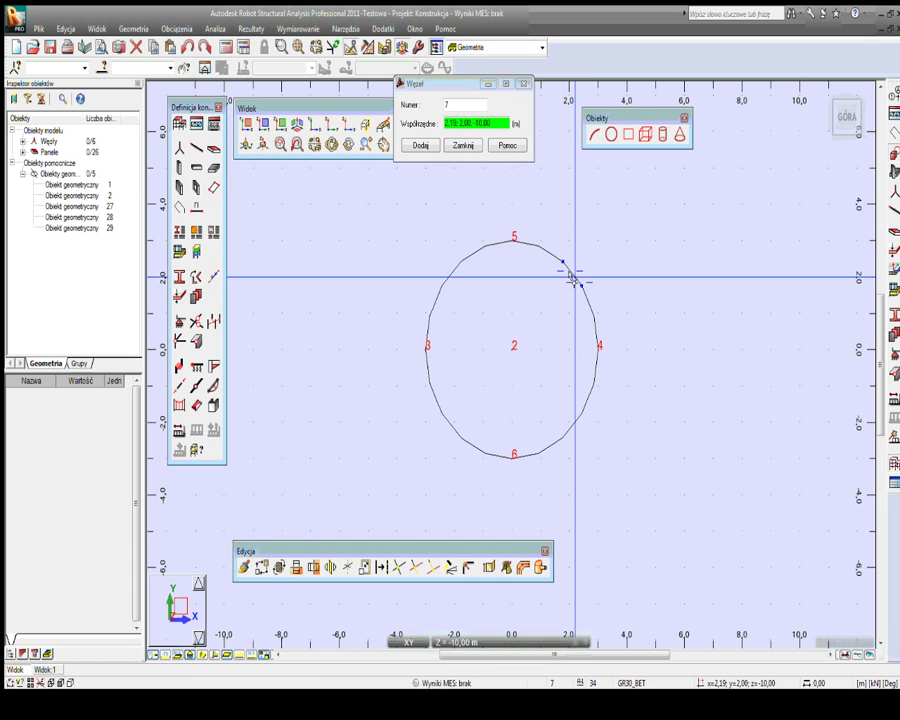
Step: Add four more nodes on the circle, one midway between each pair of neighbouring quadrant nodes, and finish node placement
{"action": "left_click", "coordinate": [572, 274]}
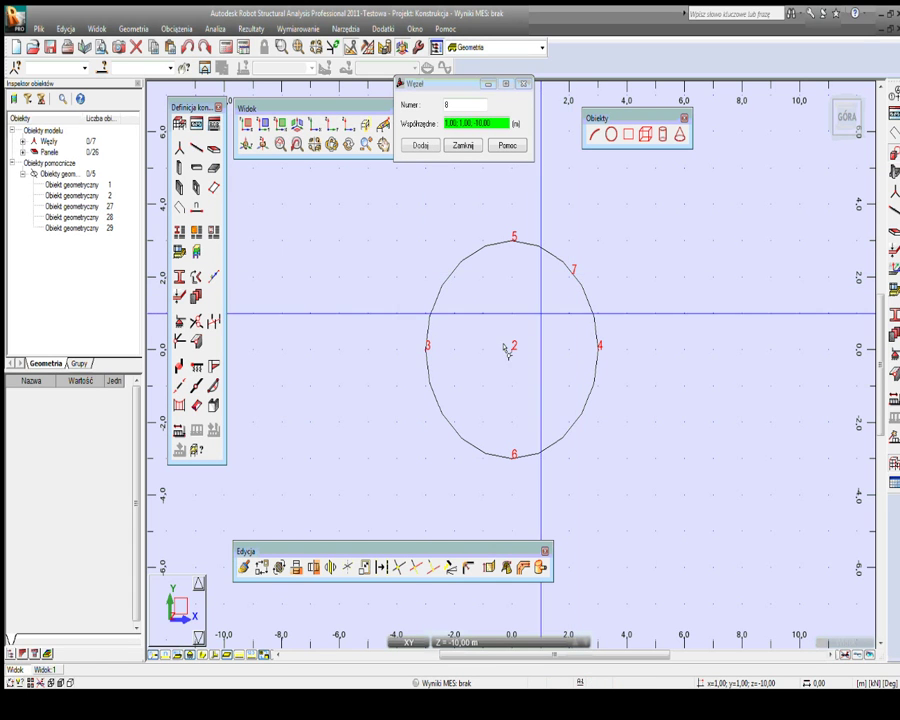
{"action": "left_click", "coordinate": [451, 427]}
{"action": "left_click", "coordinate": [451, 271]}
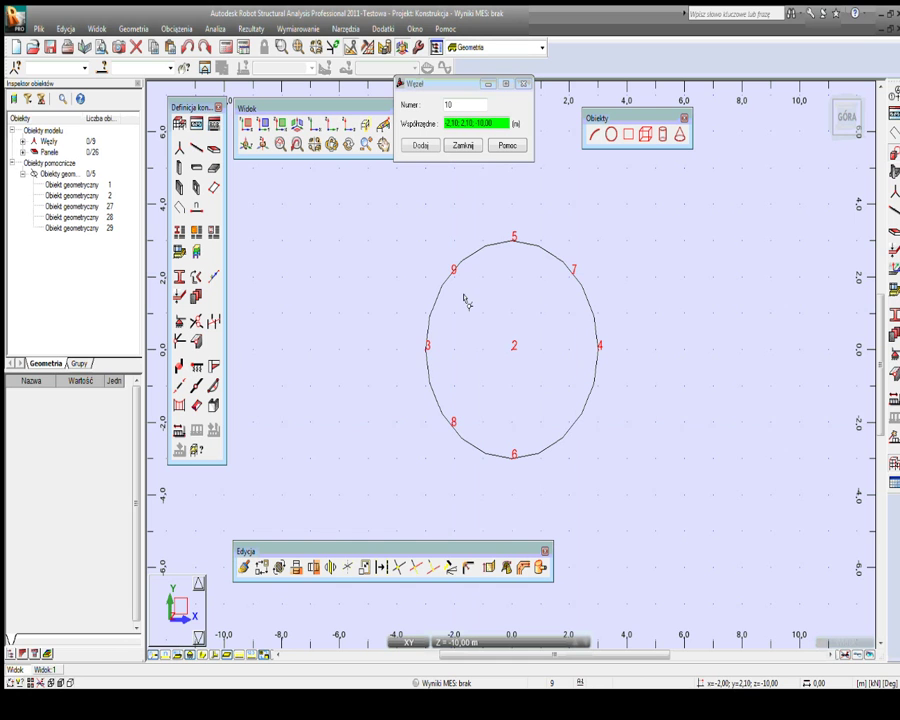
{"action": "left_click", "coordinate": [574, 426]}
{"action": "right_click", "coordinate": [600, 314]}
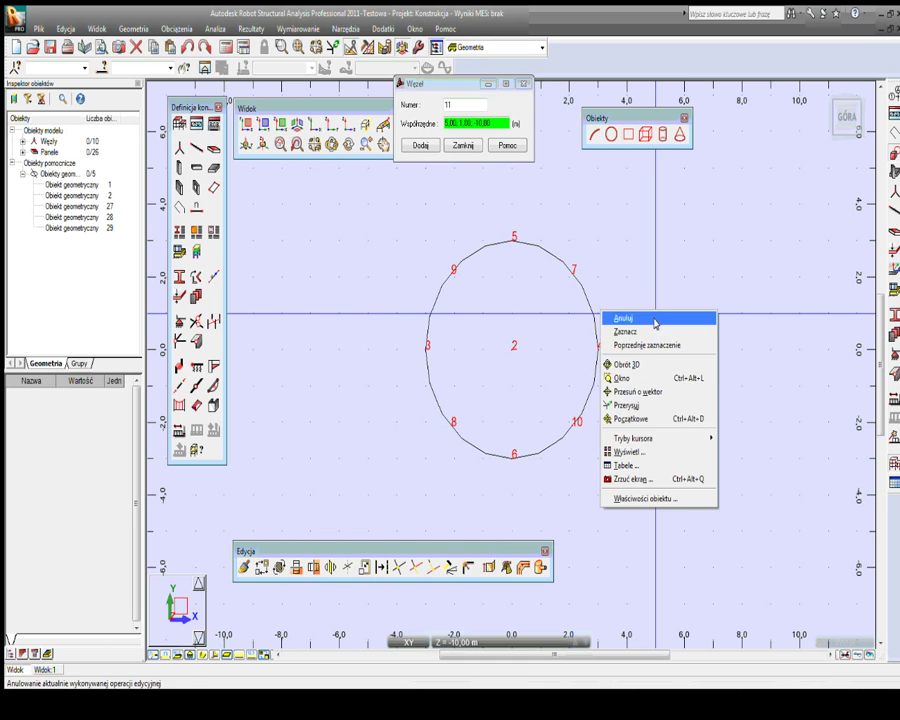
{"action": "key", "text": "Escape"}
Step: Select the eight nodes around the circle, leaving out the centre node
{"action": "left_click_drag", "start_coordinate": [401, 210], "coordinate": [580, 312]}
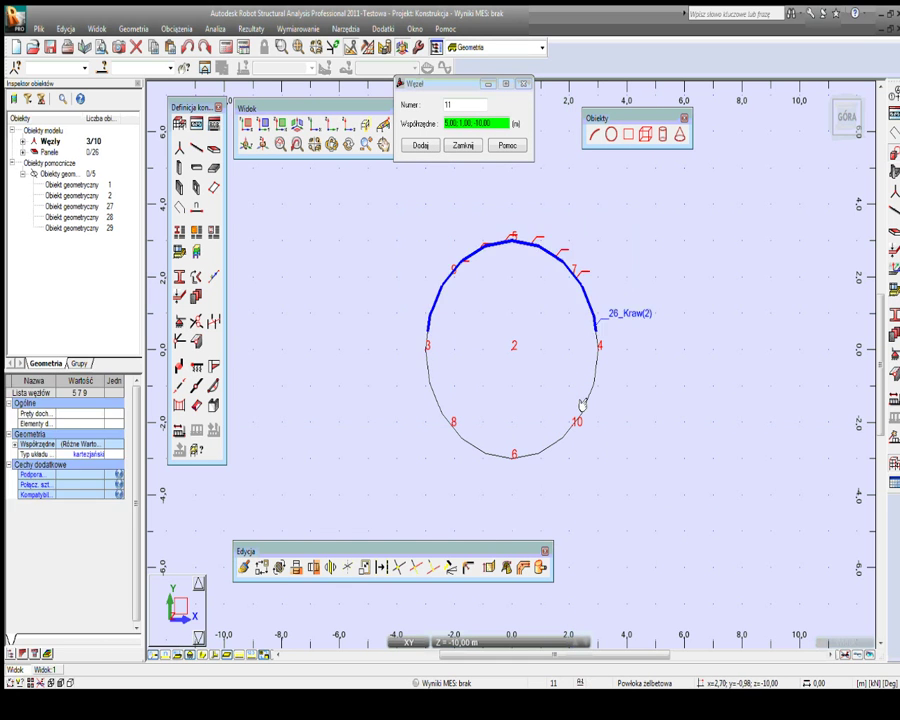
{"action": "left_click_drag", "start_coordinate": [414, 422], "coordinate": [580, 383]}
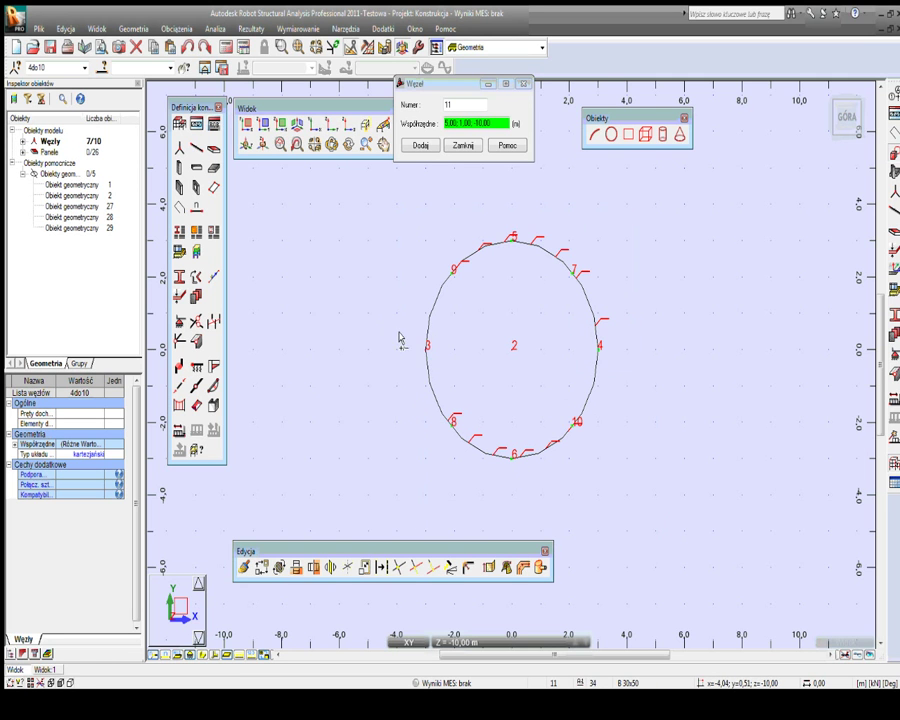
{"action": "left_click_drag", "start_coordinate": [400, 338], "coordinate": [504, 518]}
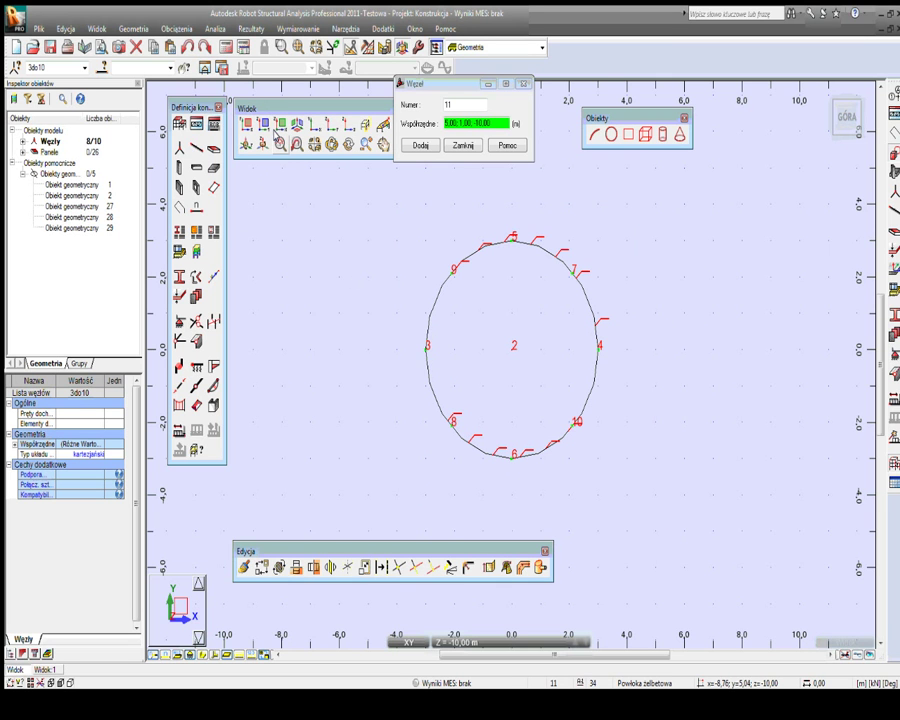
{"action": "left_click", "coordinate": [261, 567]}
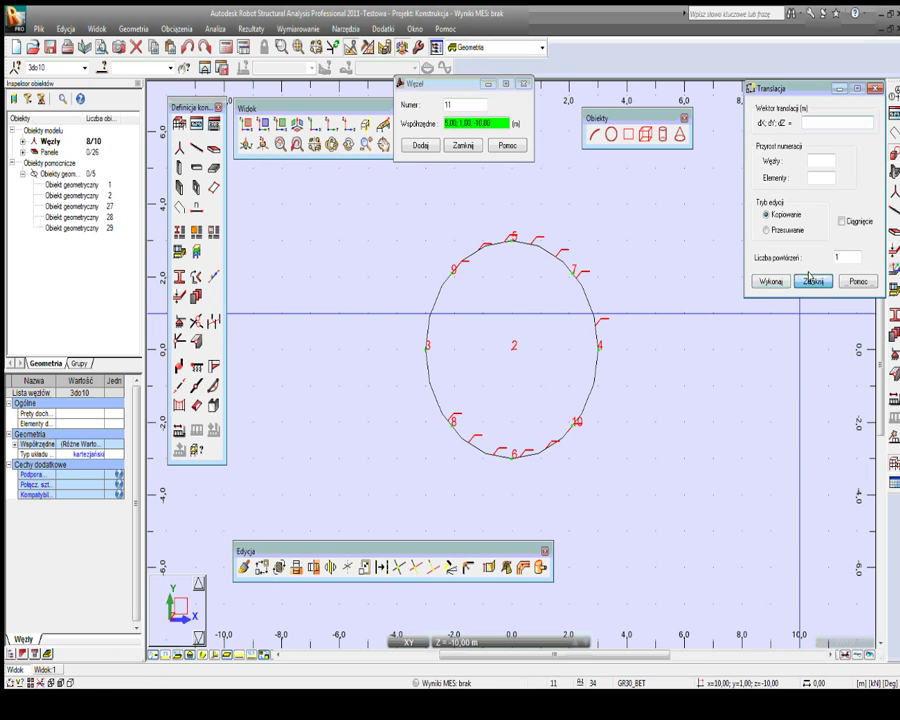
{"action": "left_click", "coordinate": [814, 281]}
Step: Make S 45x45 the current bar section and leave the section and node definitions
{"action": "left_click", "coordinate": [179, 277]}
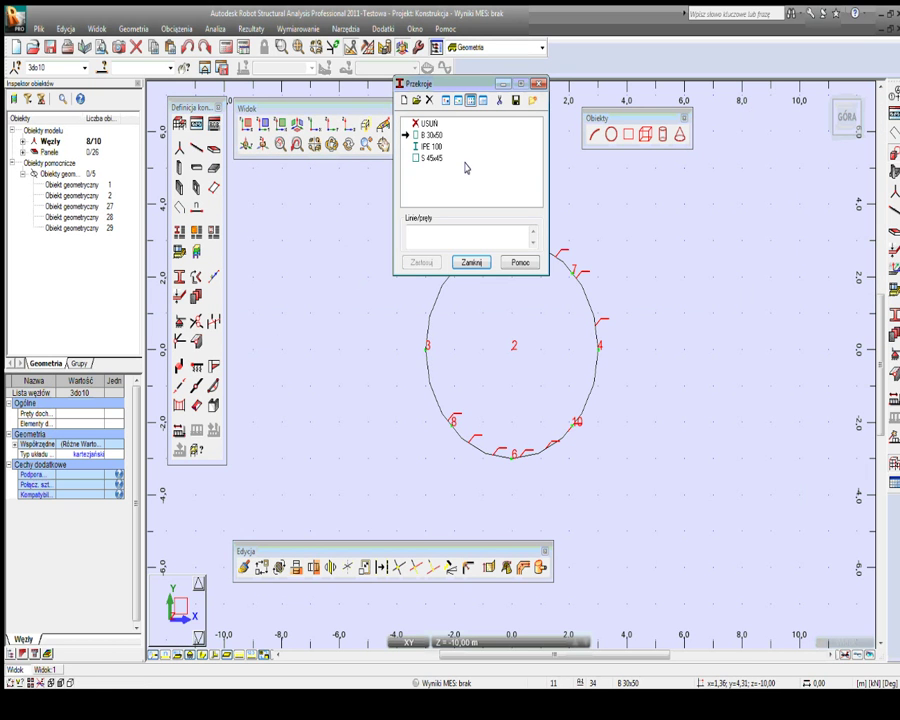
{"action": "left_click", "coordinate": [416, 160]}
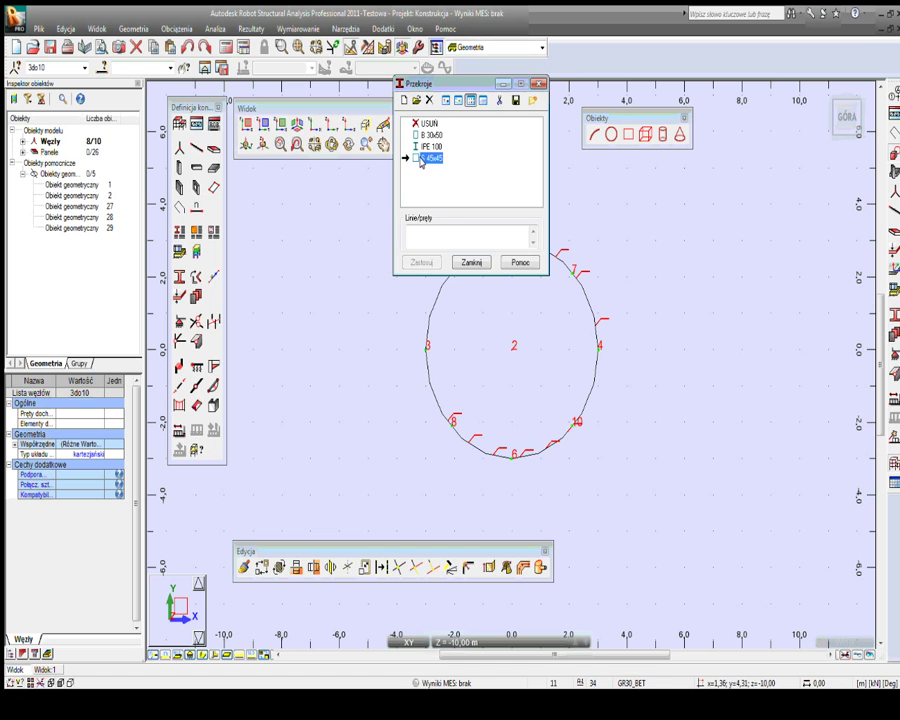
{"action": "left_click", "coordinate": [469, 263]}
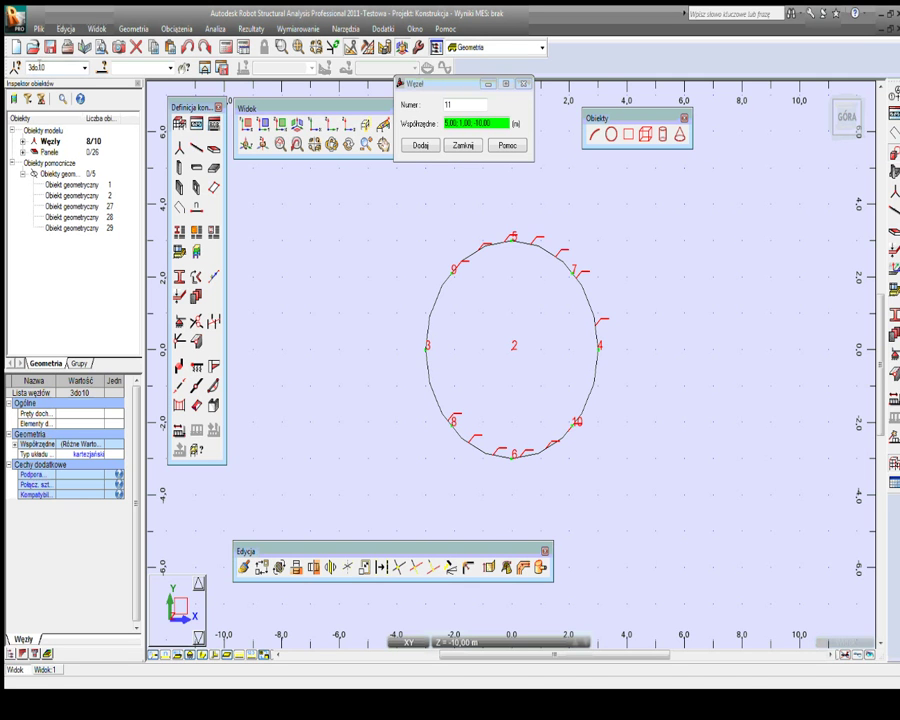
{"action": "left_click", "coordinate": [460, 145]}
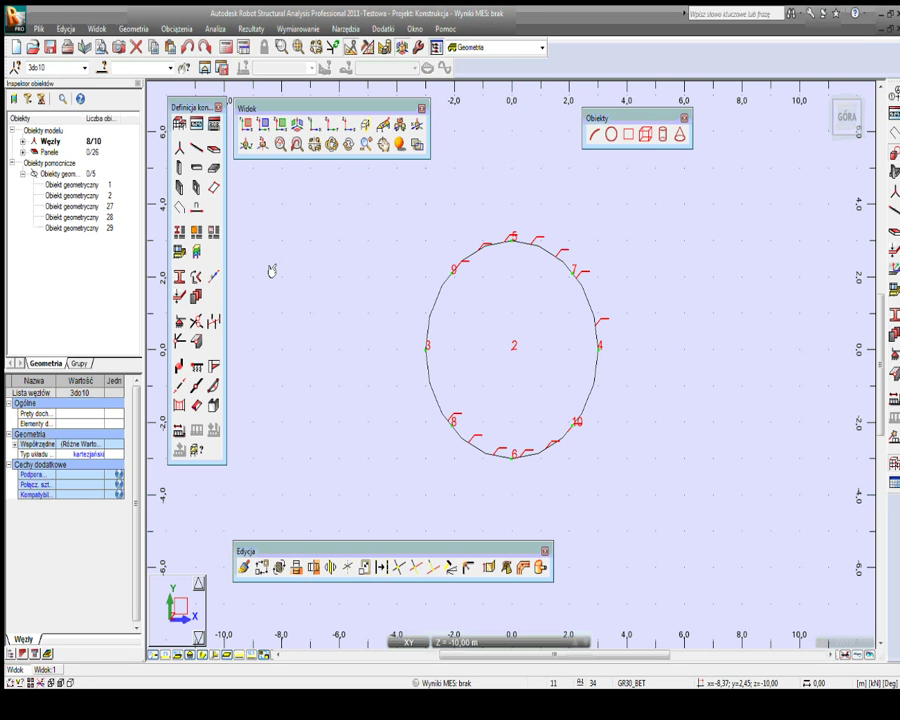
Step: Copy the eight selected nodes by the vector 0 0 -5 with dragging (Ciągnięcie) enabled to generate vertical columns
{"action": "left_click", "coordinate": [261, 567]}
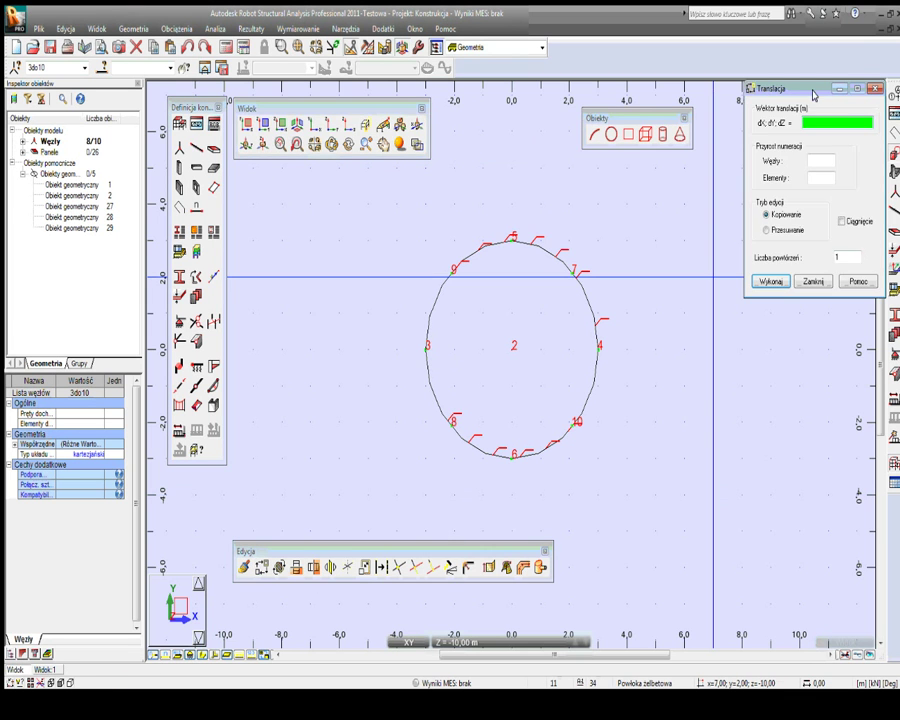
{"action": "left_click_drag", "start_coordinate": [767, 90], "coordinate": [295, 90]}
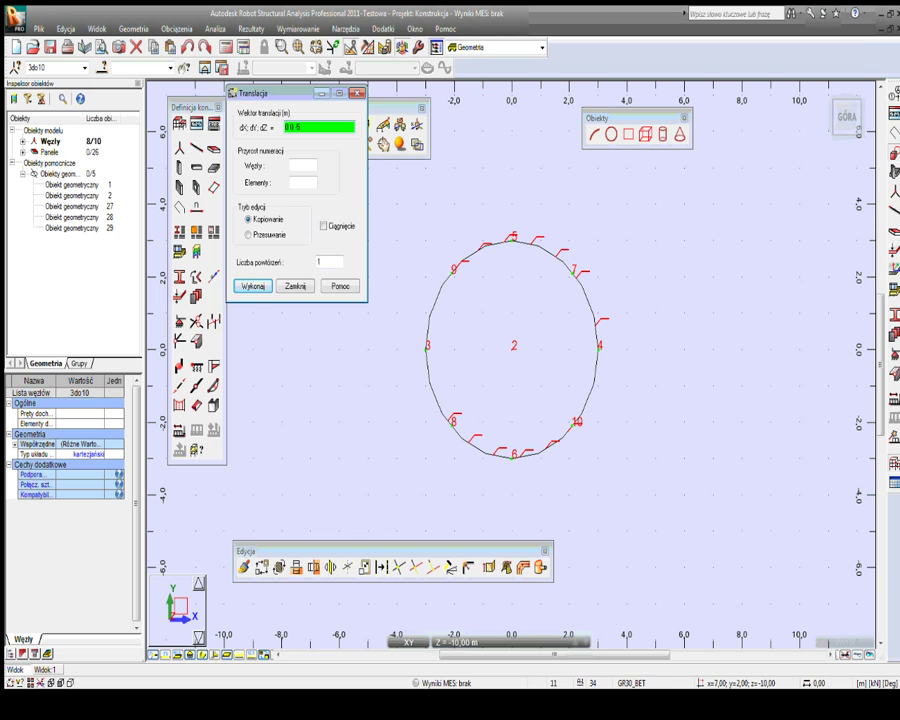
{"action": "left_click", "coordinate": [250, 218]}
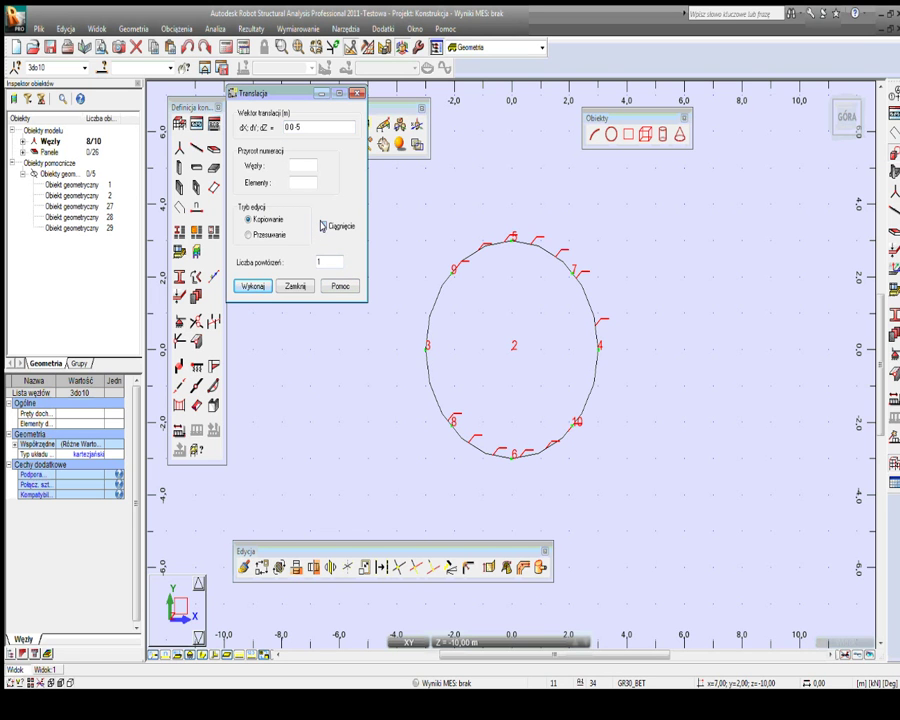
{"action": "left_click", "coordinate": [323, 226]}
{"action": "left_click", "coordinate": [252, 287]}
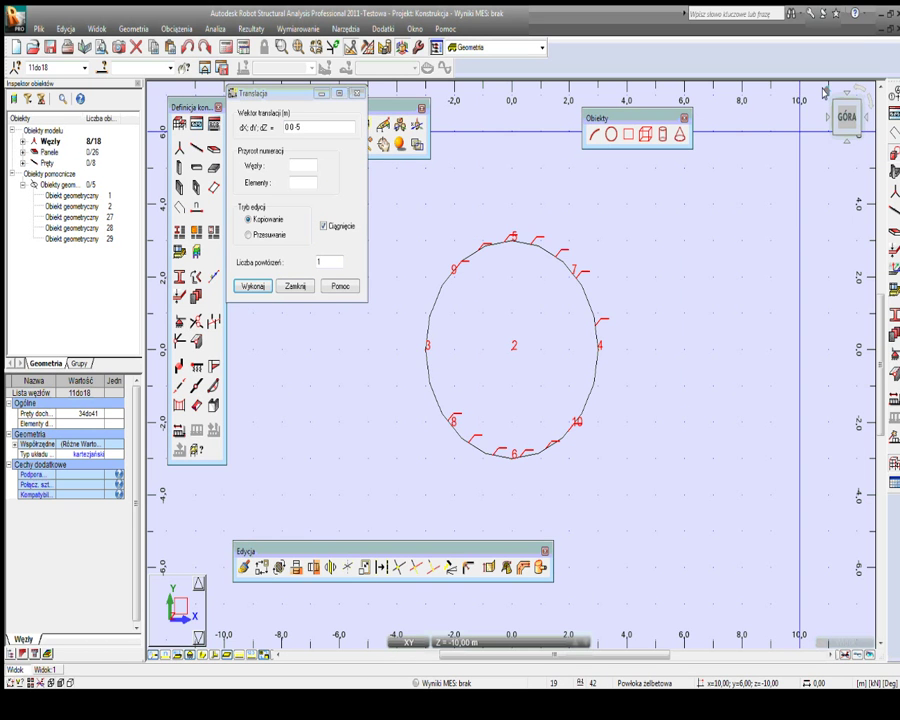
Step: View the columns beneath the vessel in 3D, close the translation settings and clear the selection
{"action": "left_click_drag", "start_coordinate": [838, 108], "coordinate": [522, 308]}
{"action": "right_click", "coordinate": [522, 308]}
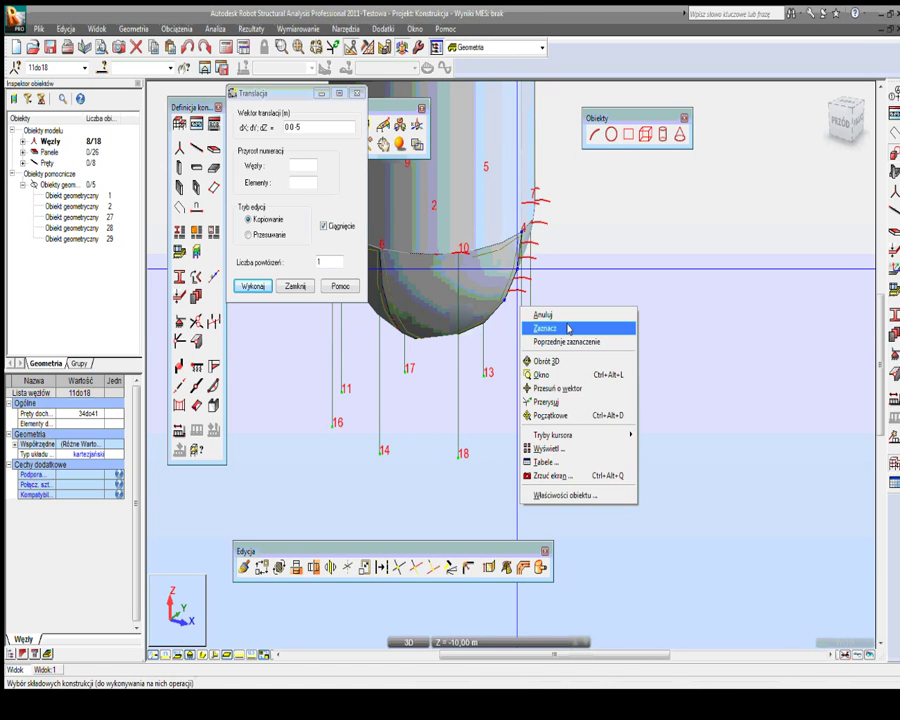
{"action": "left_click", "coordinate": [568, 328]}
{"action": "left_click", "coordinate": [225, 120]}
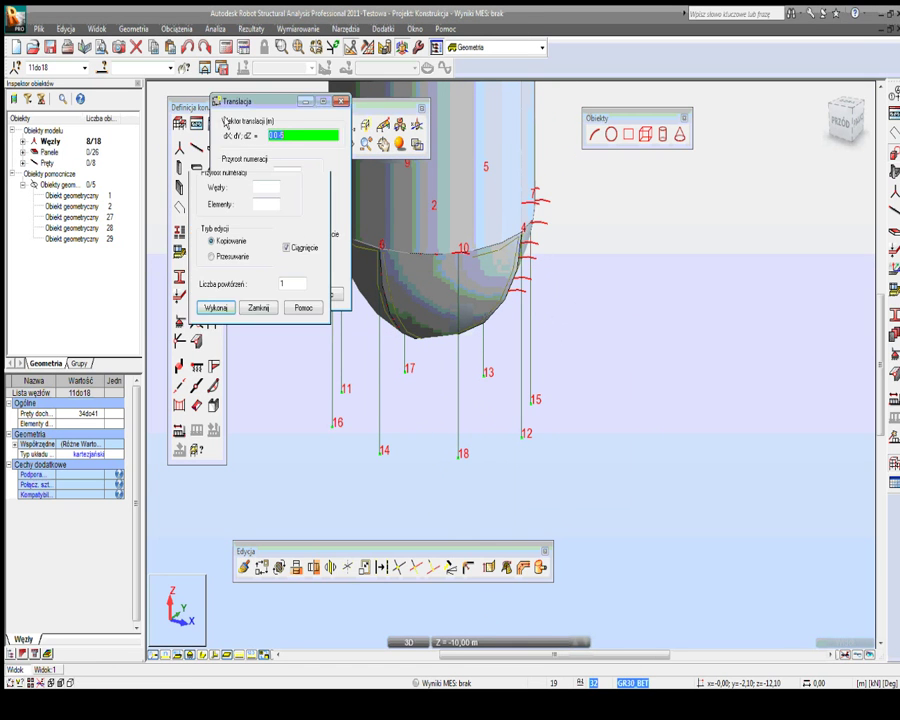
{"action": "left_click_drag", "start_coordinate": [225, 120], "coordinate": [150, 130]}
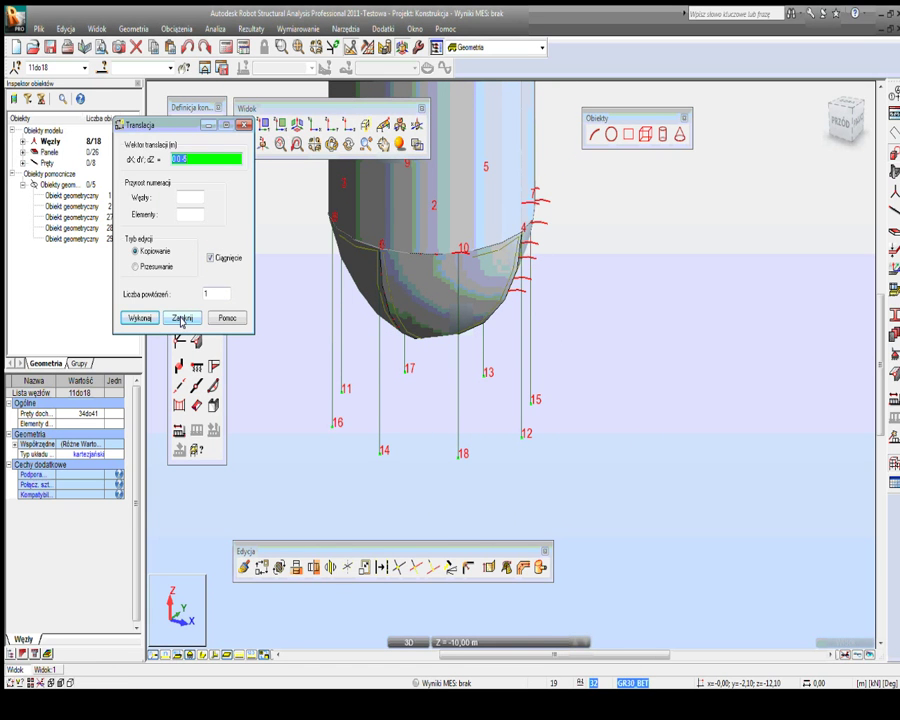
{"action": "left_click", "coordinate": [181, 320]}
{"action": "left_click", "coordinate": [290, 379]}
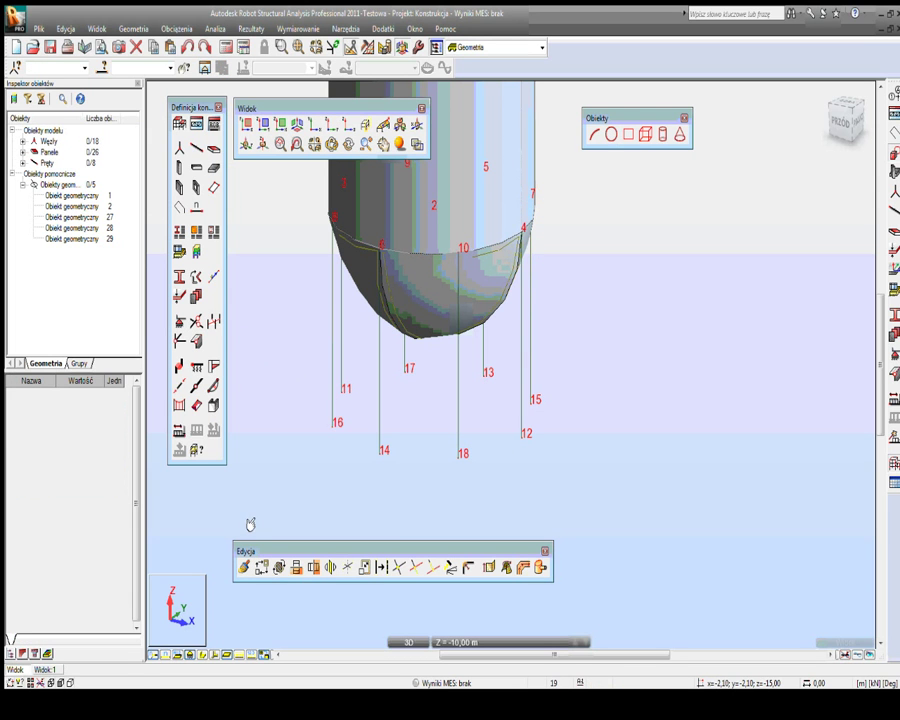
{"action": "left_click", "coordinate": [260, 569]}
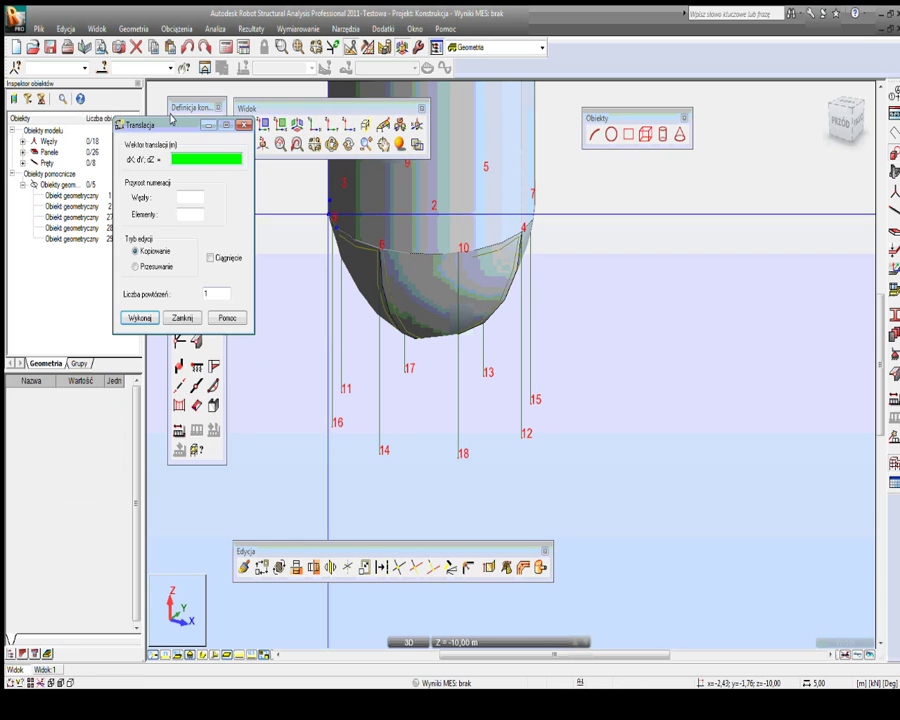
{"action": "left_click_drag", "start_coordinate": [171, 118], "coordinate": [211, 165]}
{"action": "left_click", "coordinate": [250, 304]}
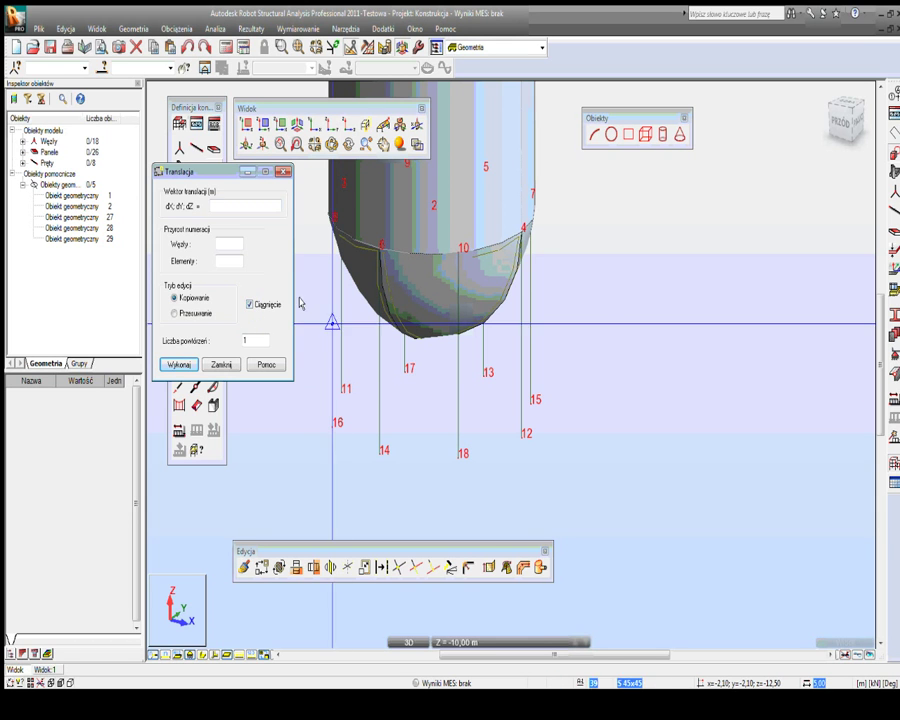
{"action": "key", "text": "Escape"}
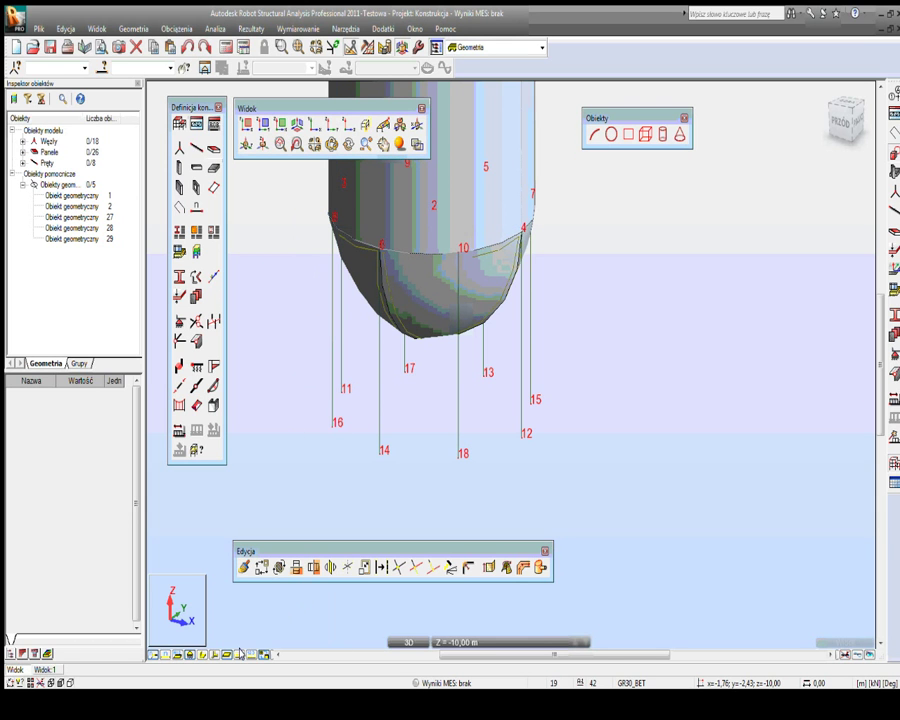
Step: Display the section shapes of the bars and check the properties of one front column before clearing the selection
{"action": "left_click", "coordinate": [201, 655]}
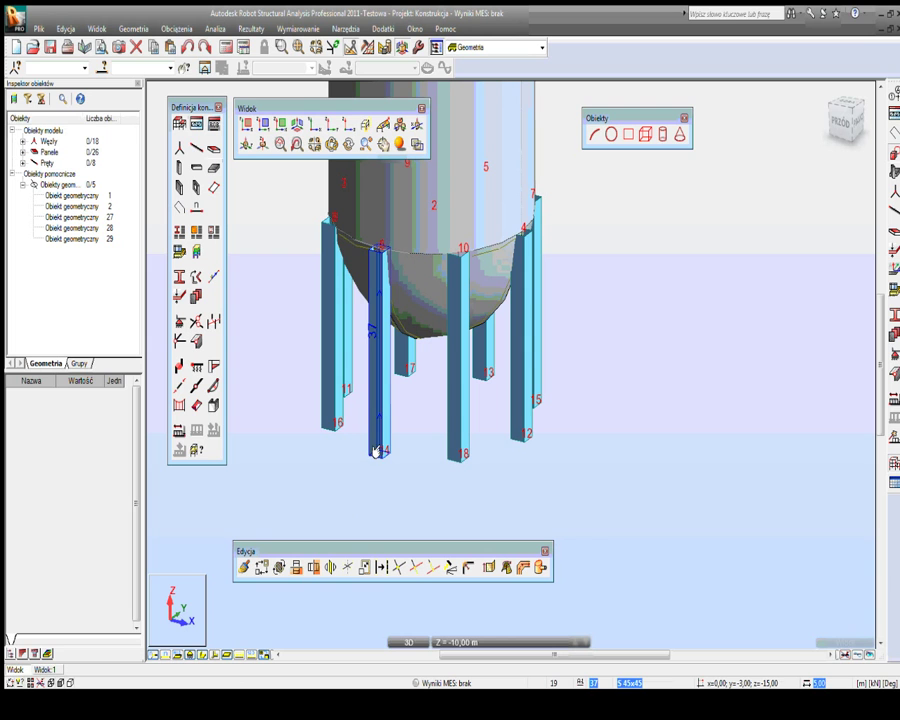
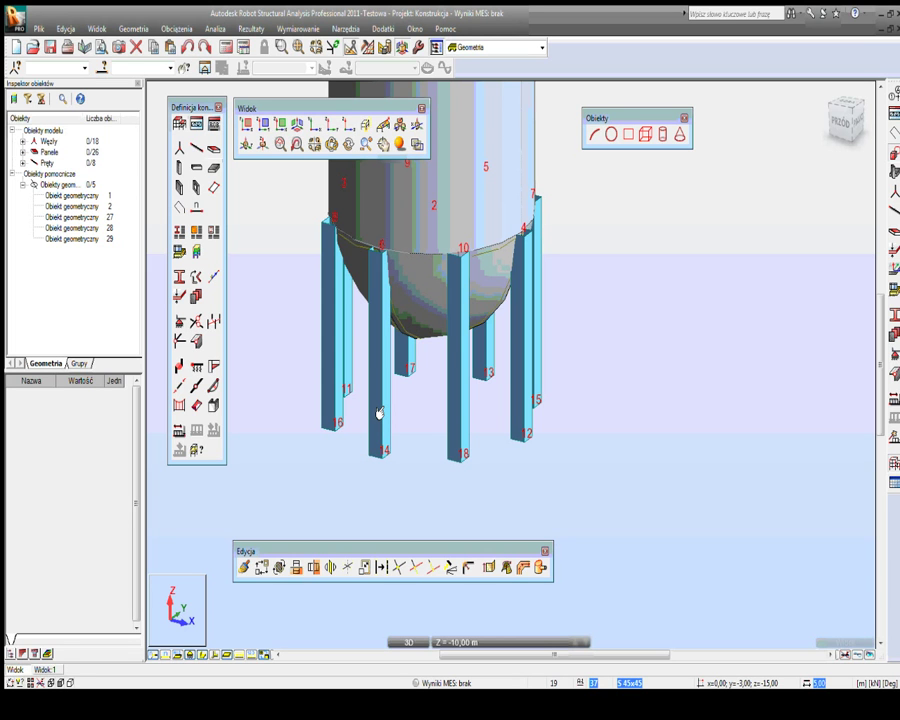
{"action": "left_click", "coordinate": [380, 413]}
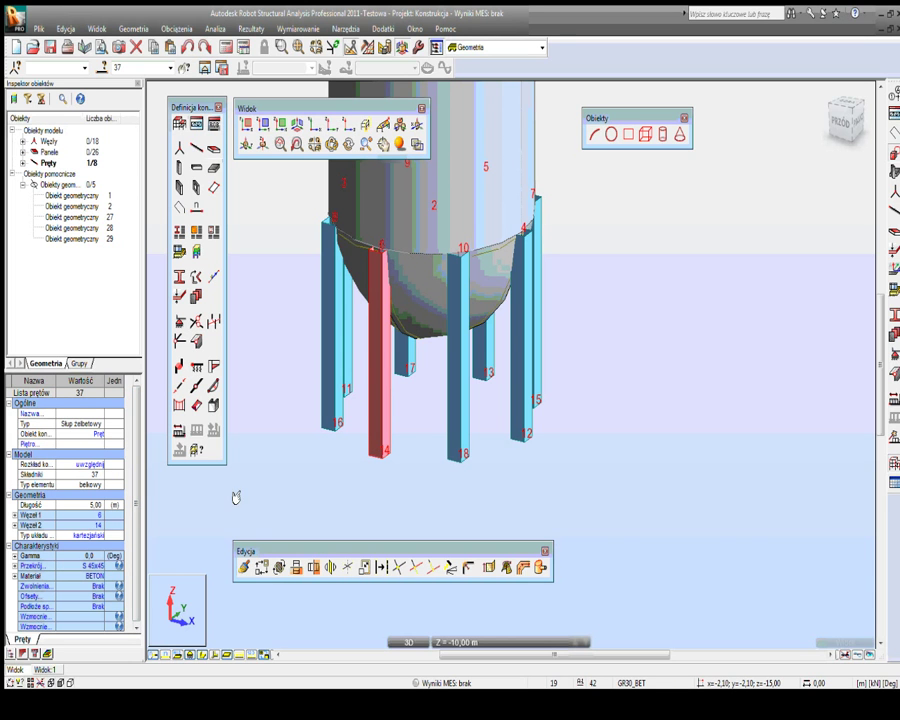
{"action": "left_click", "coordinate": [388, 508]}
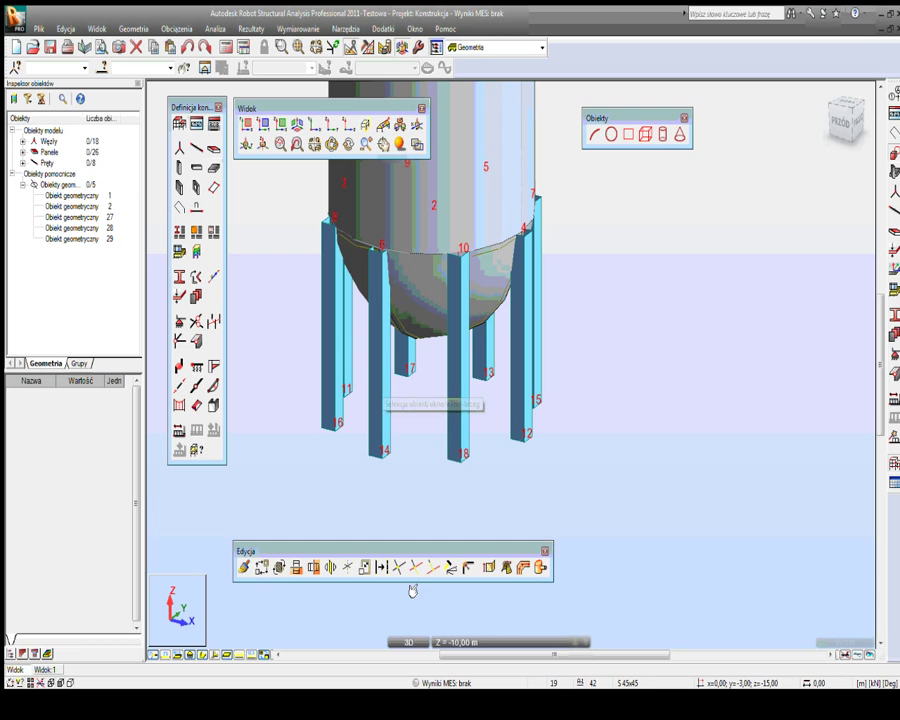
{"action": "left_click_drag", "start_coordinate": [405, 551], "coordinate": [406, 520]}
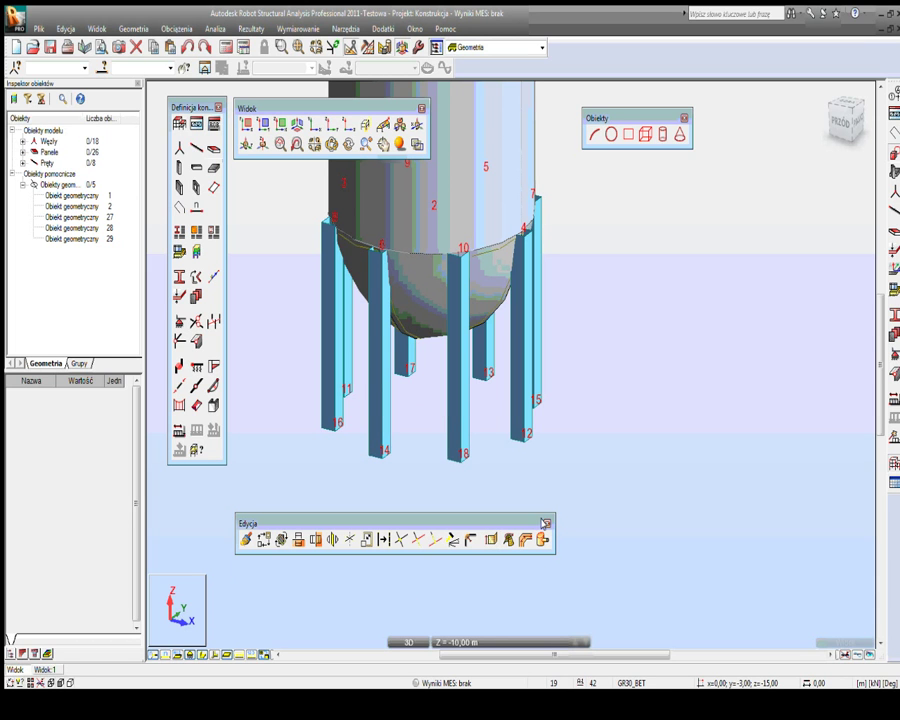
{"action": "left_click", "coordinate": [263, 540]}
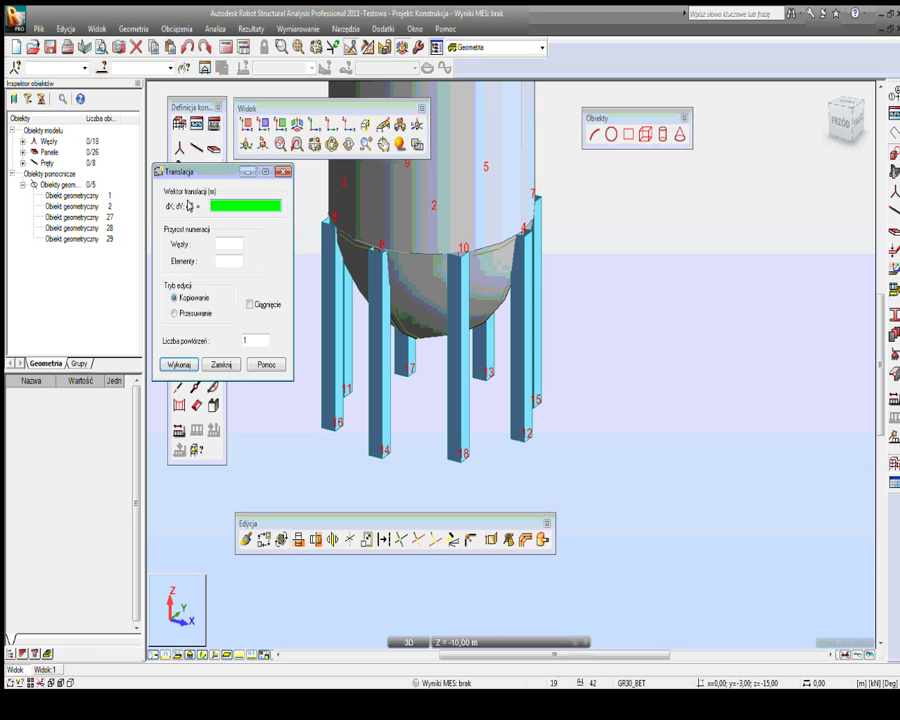
{"action": "mouse_move", "coordinate": [193, 172]}
{"action": "left_mouse_down"}
{"action": "mouse_move", "coordinate": [208, 175]}
{"action": "mouse_move", "coordinate": [202, 168]}
{"action": "left_mouse_up"}
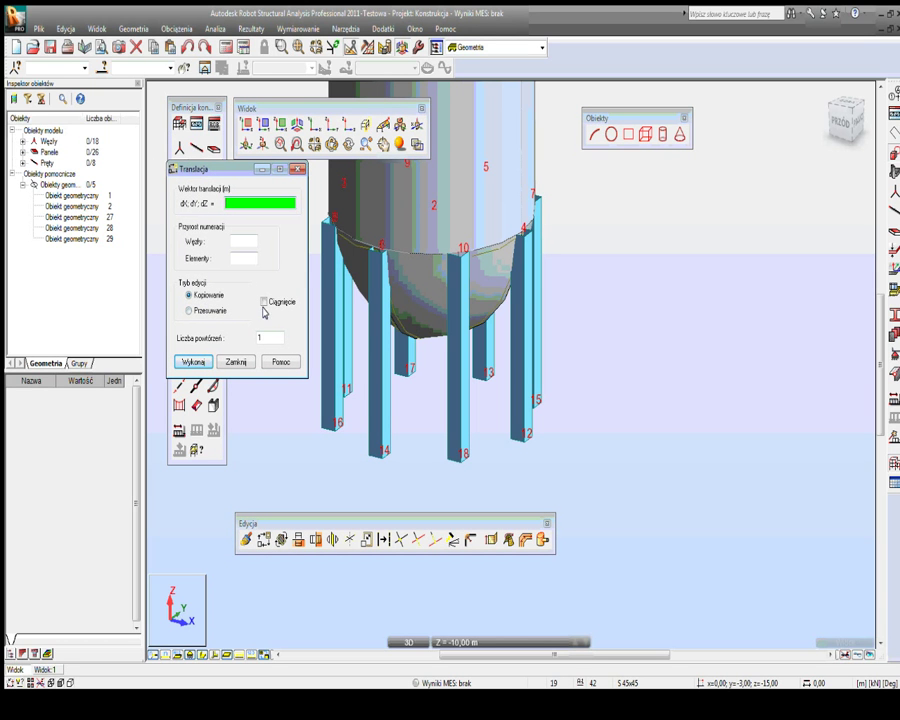
{"action": "left_click", "coordinate": [264, 301]}
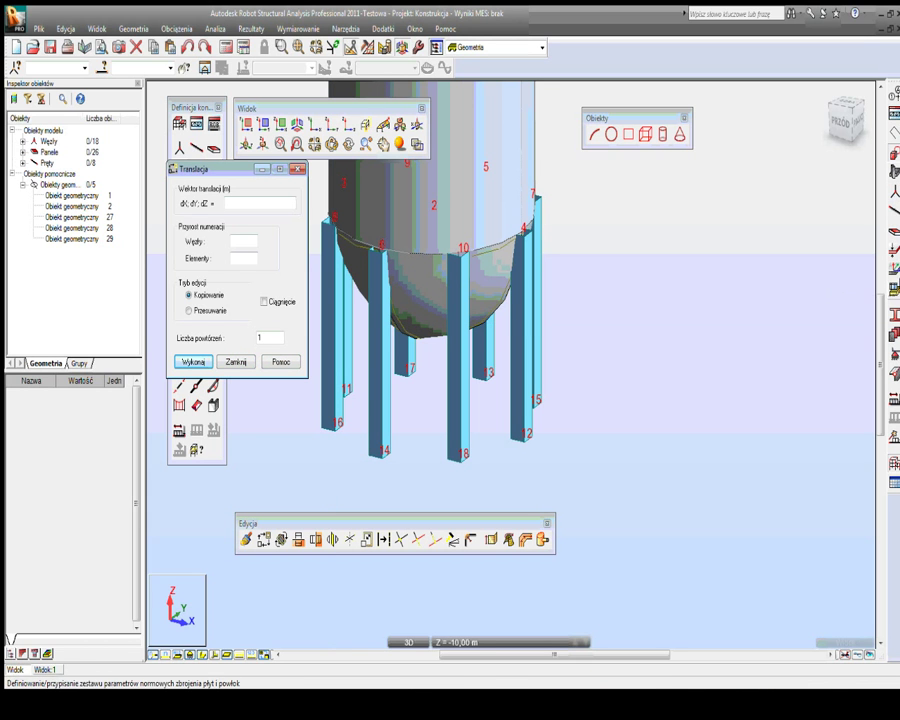
{"action": "left_click", "coordinate": [893, 312]}
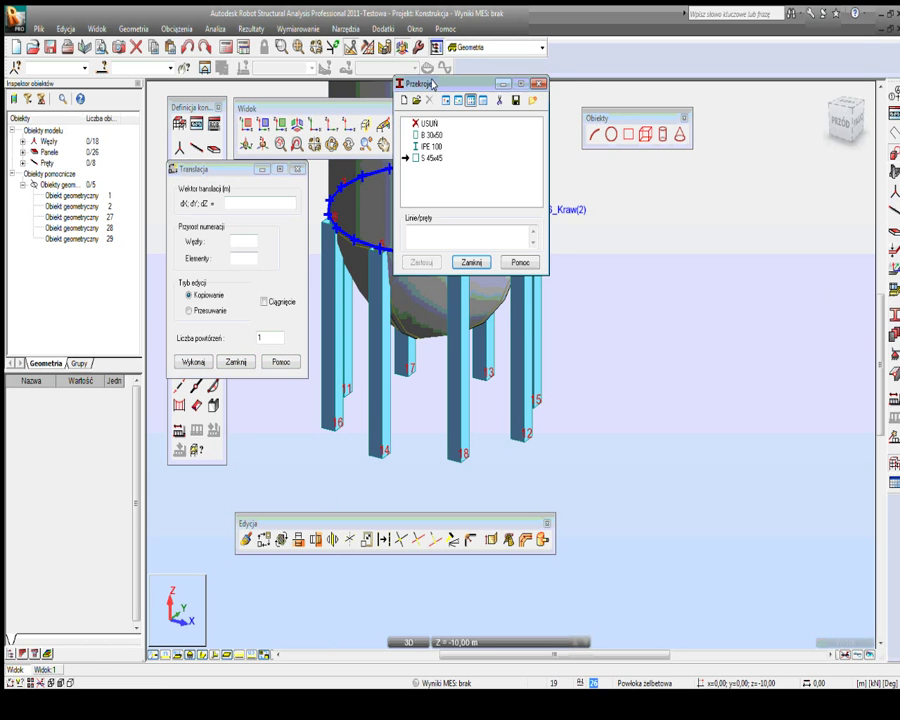
{"action": "left_click_drag", "start_coordinate": [450, 84], "coordinate": [629, 92]}
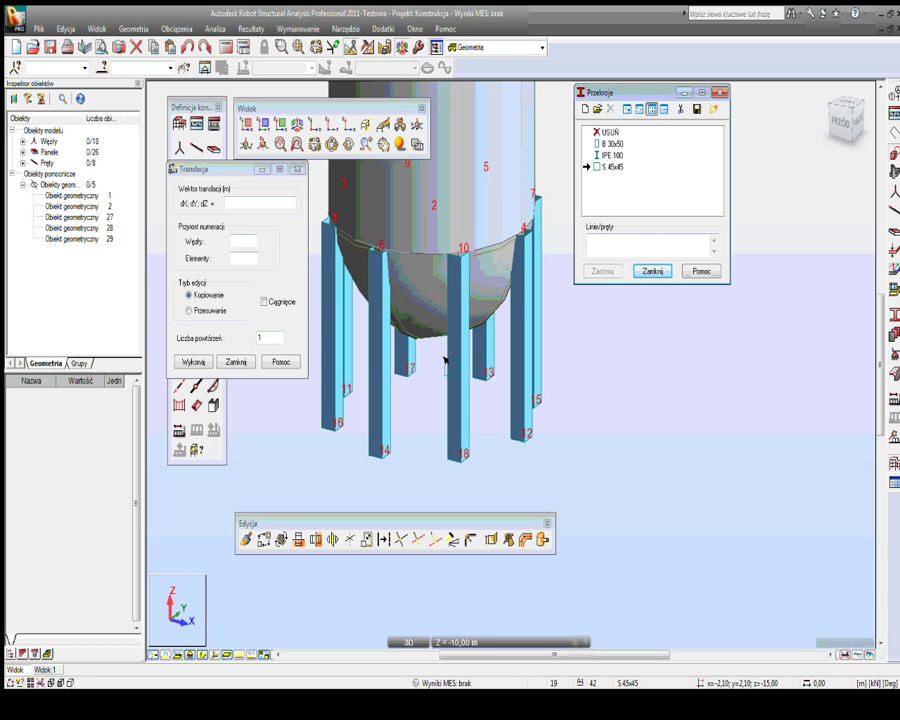
{"action": "left_click", "coordinate": [653, 271]}
{"action": "left_click", "coordinate": [237, 362]}
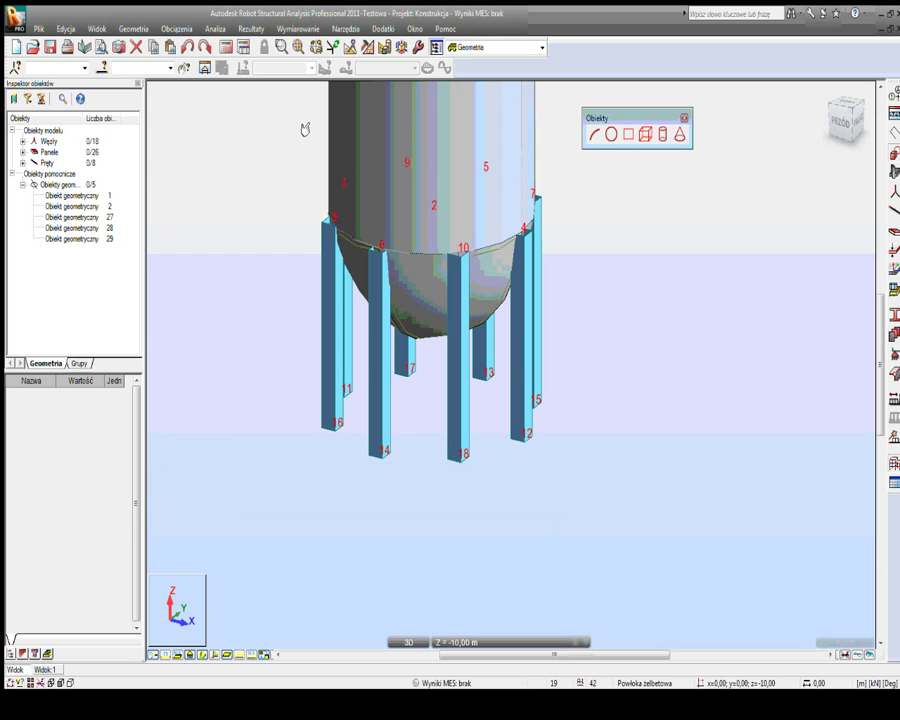
Step: Examine the whole vessel and its ring of columns from several sides in 3D
{"action": "scroll", "coordinate": [591, 223], "scroll_direction": "down", "scroll_amount": 5}
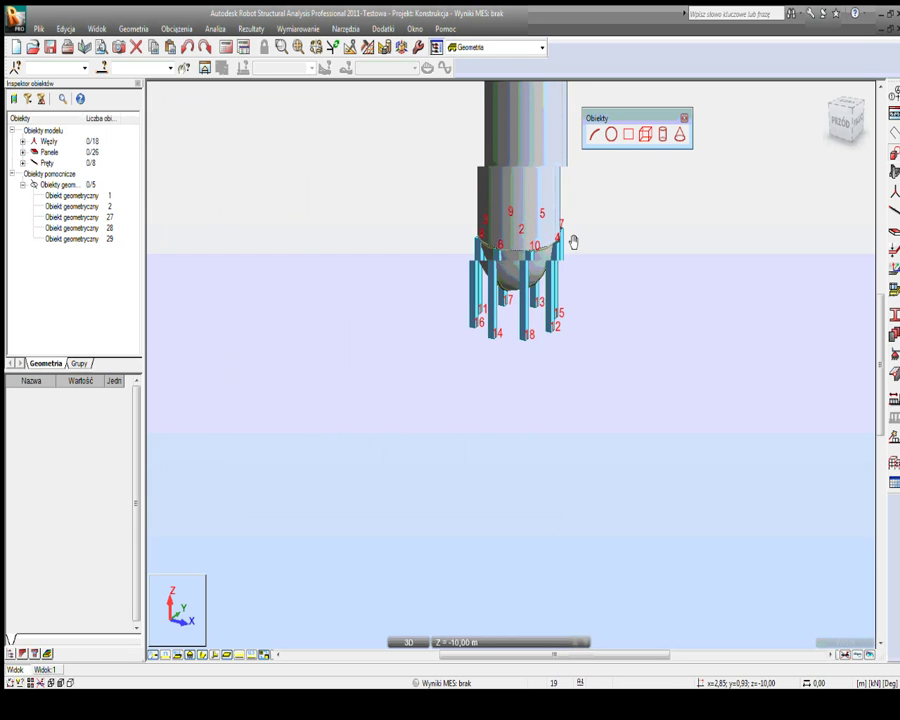
{"action": "middle_click_drag", "start_coordinate": [574, 242], "coordinate": [519, 224]}
{"action": "right_click", "coordinate": [522, 219]}
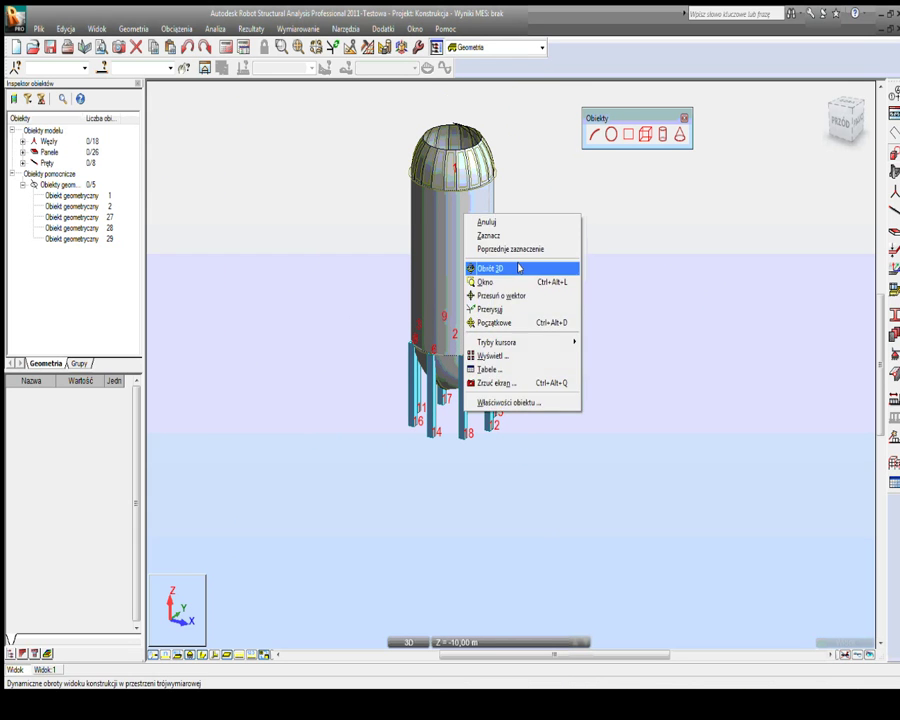
{"action": "left_click", "coordinate": [518, 264]}
{"action": "left_click_drag", "start_coordinate": [550, 237], "coordinate": [474, 324]}
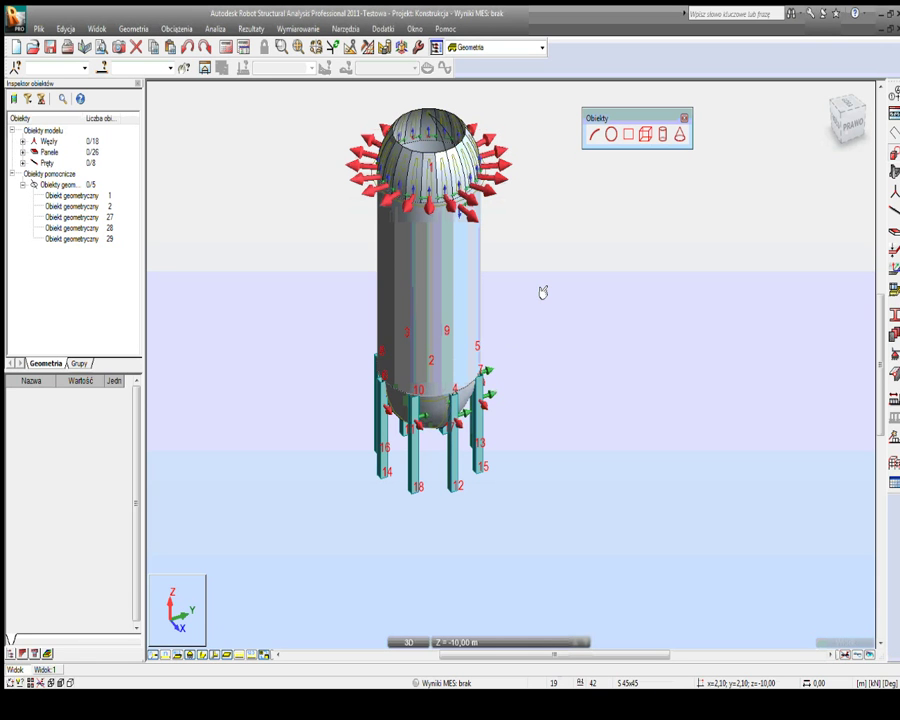
{"action": "right_click", "coordinate": [490, 292]}
{"action": "left_click", "coordinate": [532, 326]}
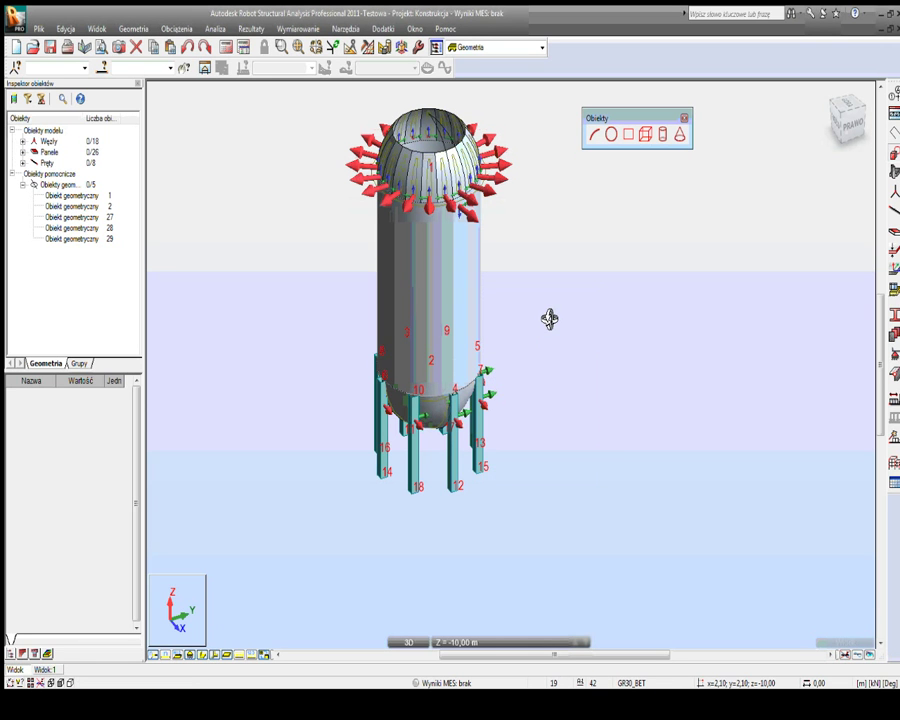
{"action": "left_click_drag", "start_coordinate": [544, 320], "coordinate": [468, 331]}
Step: Select the vessel's cylindrical wall panel (Walec), isolate it in its own view and turn it to a suitable angle
{"action": "right_click", "coordinate": [484, 300]}
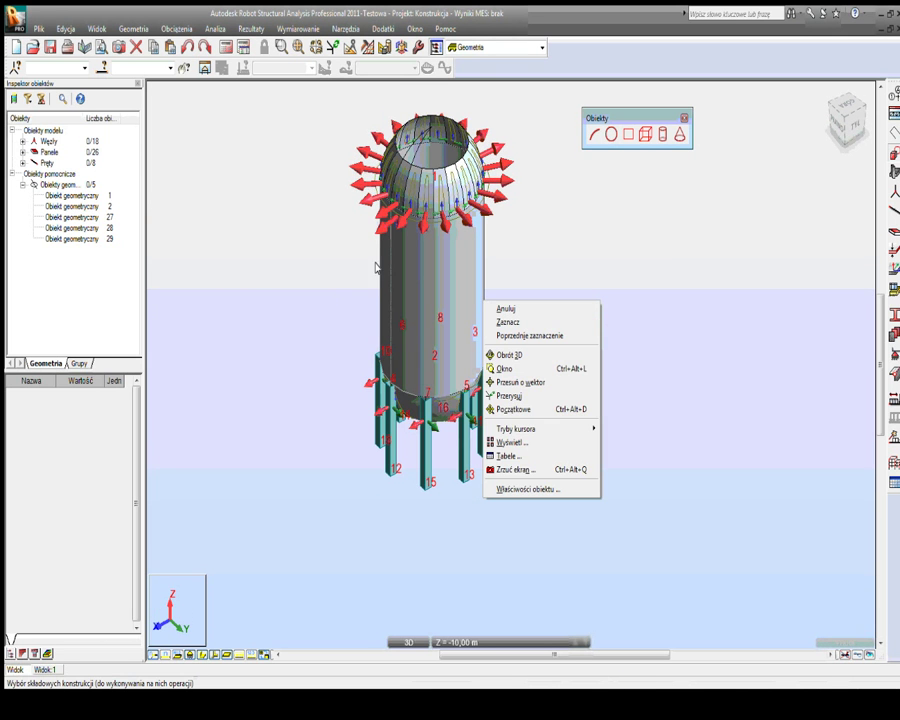
{"action": "left_click", "coordinate": [522, 321]}
{"action": "left_click", "coordinate": [430, 311]}
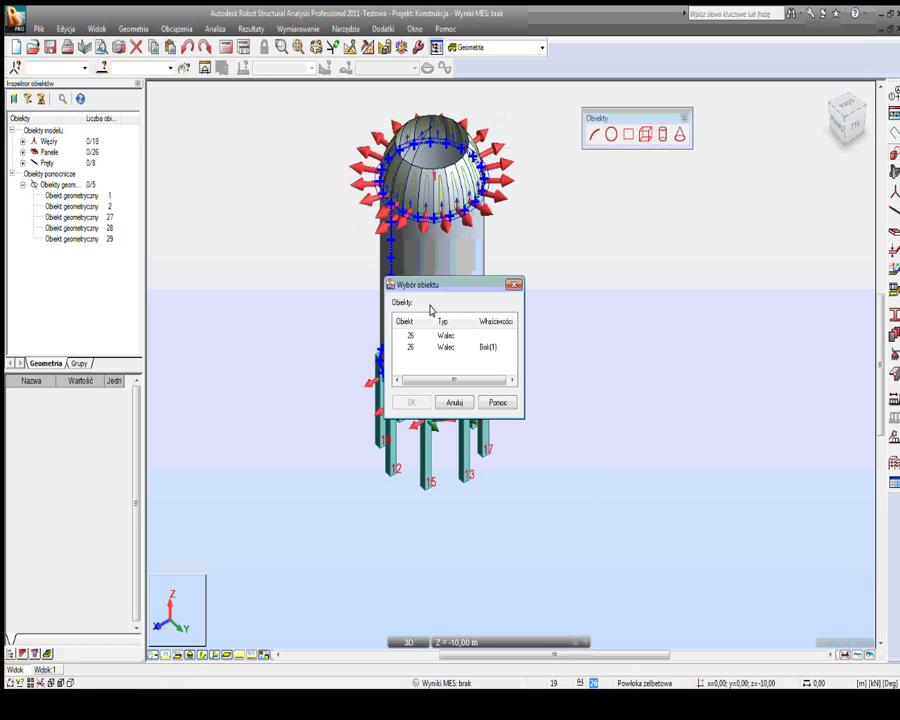
{"action": "left_click", "coordinate": [410, 335]}
{"action": "left_click", "coordinate": [411, 402]}
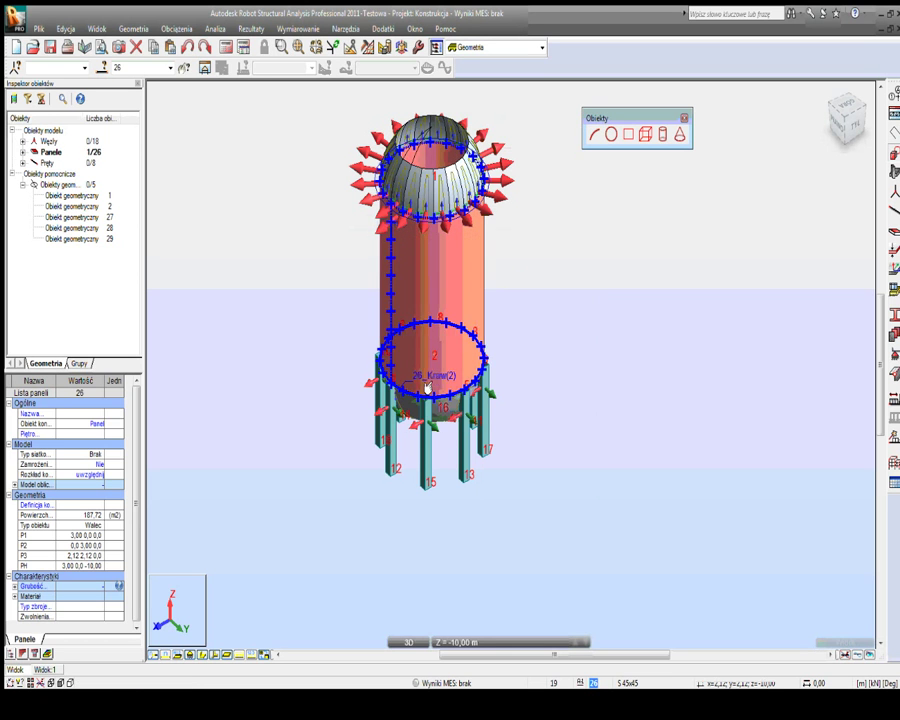
{"action": "left_click", "coordinate": [242, 67]}
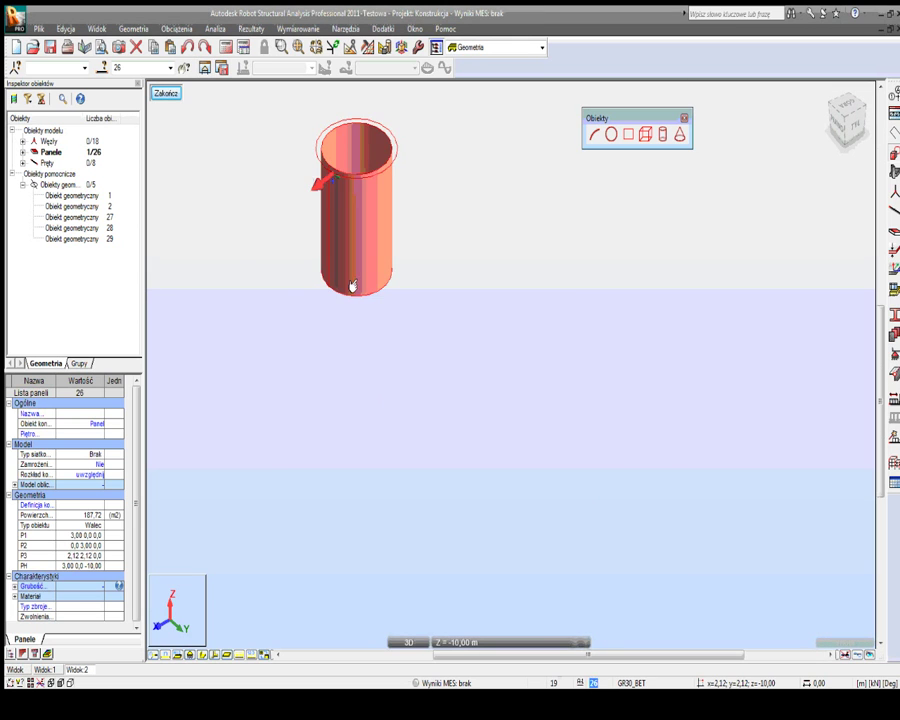
{"action": "middle_click_drag", "start_coordinate": [274, 237], "coordinate": [348, 326]}
{"action": "scroll", "coordinate": [386, 312], "scroll_direction": "up", "scroll_amount": 1}
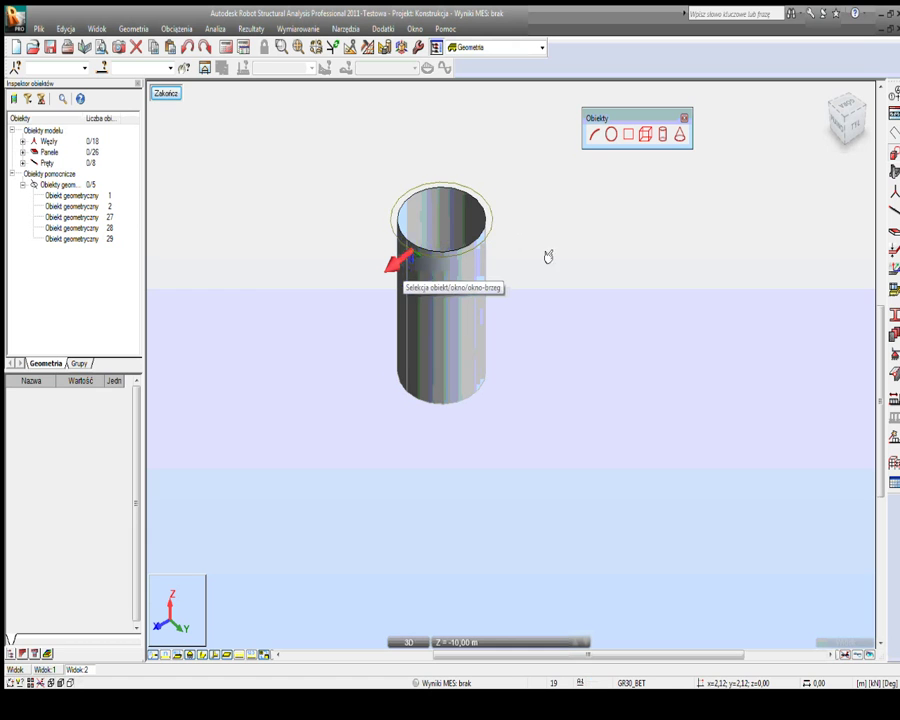
{"action": "right_click", "coordinate": [274, 286]}
{"action": "left_click", "coordinate": [314, 340]}
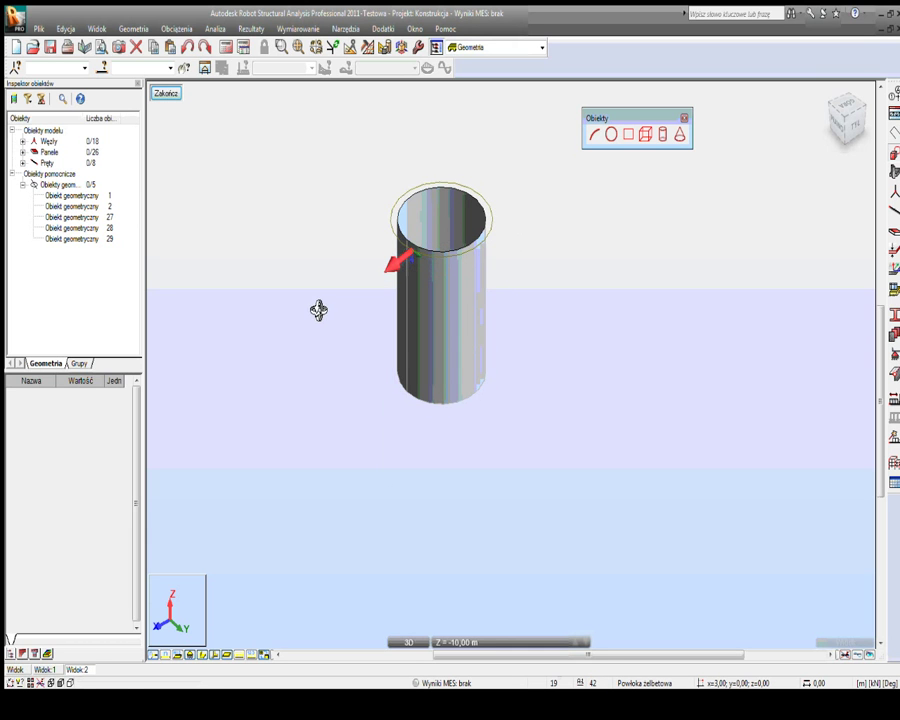
{"action": "left_click_drag", "start_coordinate": [315, 307], "coordinate": [450, 320]}
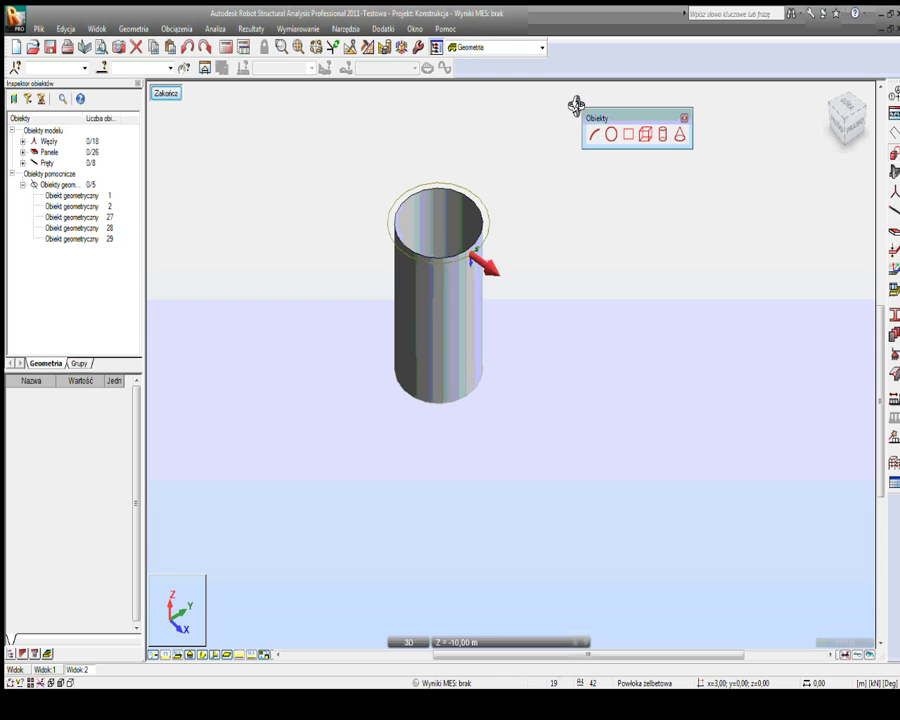
Step: Add a self-weight load case (ciężar własny) named cw
{"action": "left_click", "coordinate": [893, 32]}
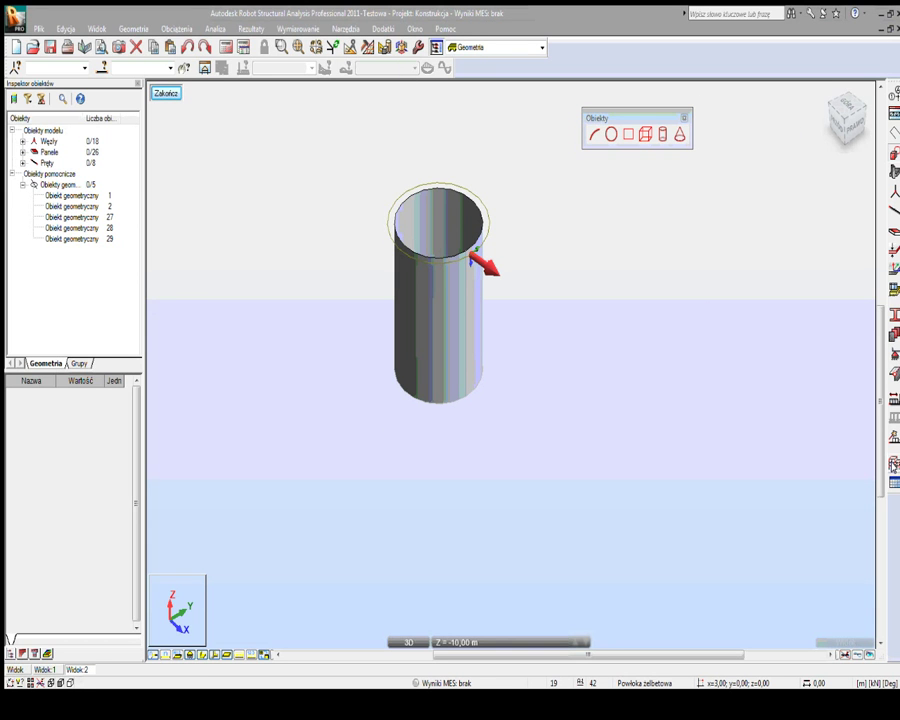
{"action": "left_click", "coordinate": [893, 464]}
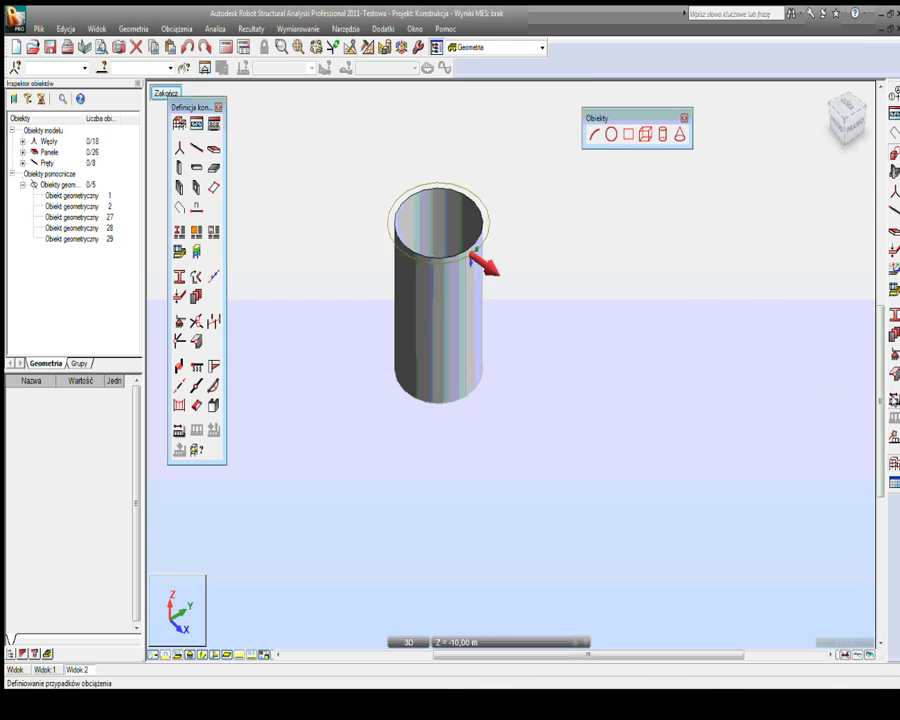
{"action": "left_click_drag", "start_coordinate": [474, 157], "coordinate": [374, 167]}
{"action": "type", "text": "ow"}
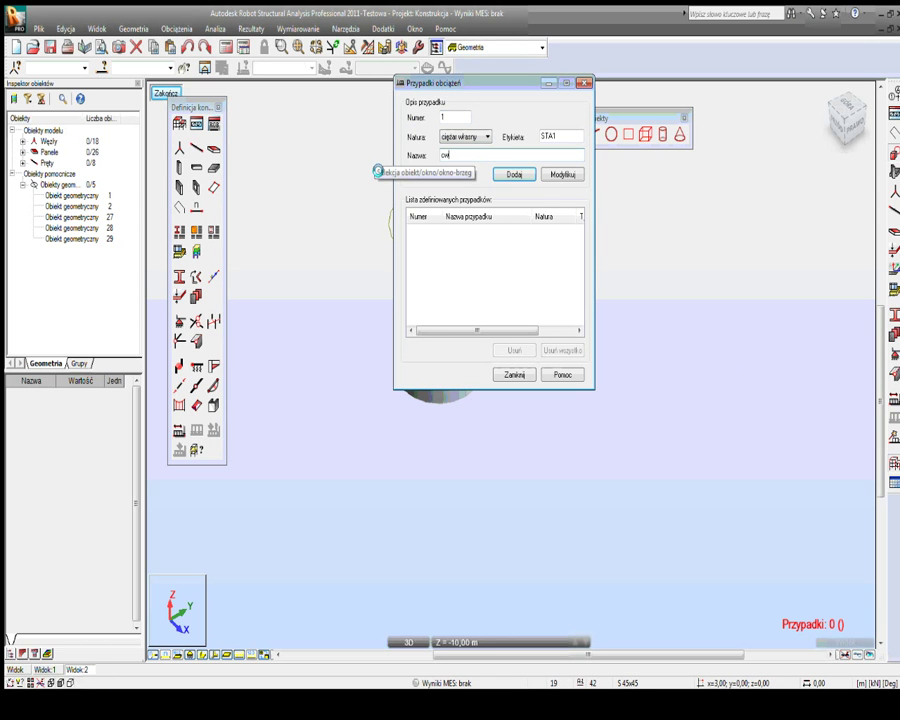
{"action": "key", "text": "Return"}
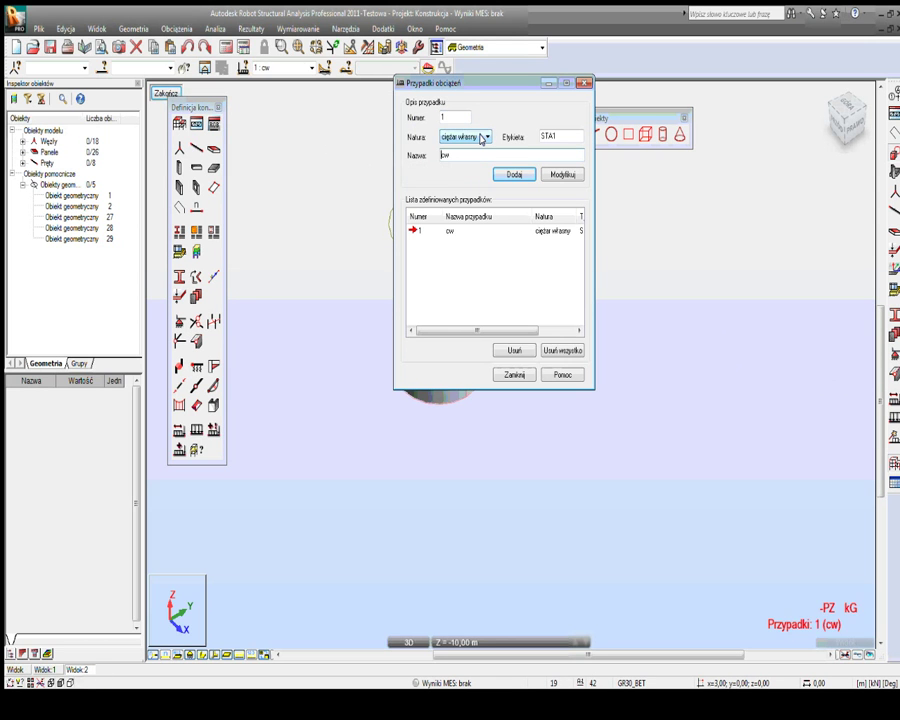
Step: Add a wind load case (wiatr) named "obc. wiatrem" and leave the load case definitions
{"action": "left_click", "coordinate": [484, 137]}
{"action": "left_click", "coordinate": [450, 175]}
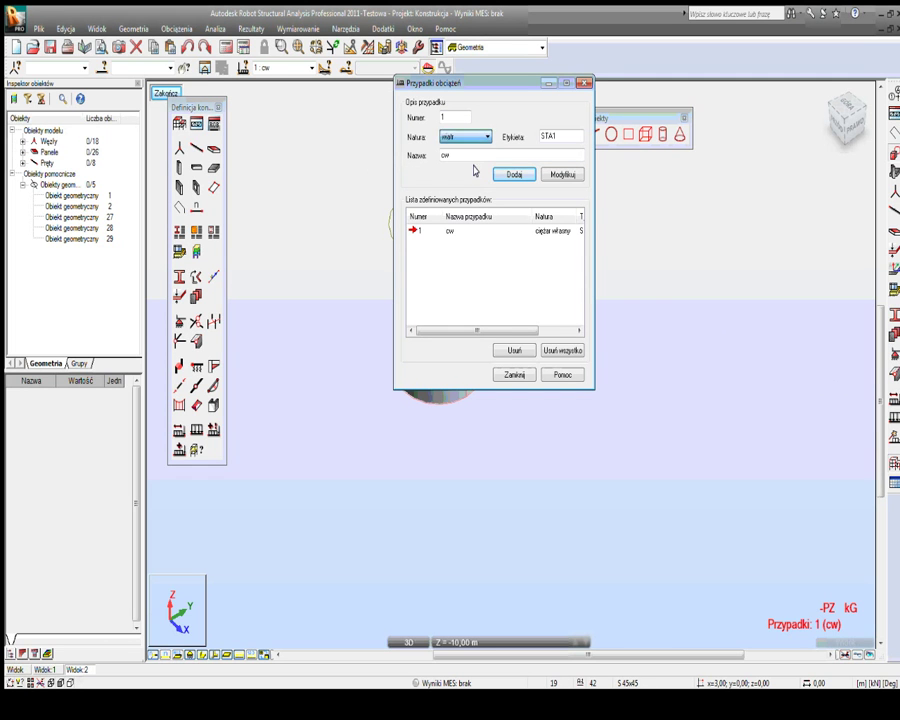
{"action": "left_click_drag", "start_coordinate": [452, 155], "coordinate": [403, 163]}
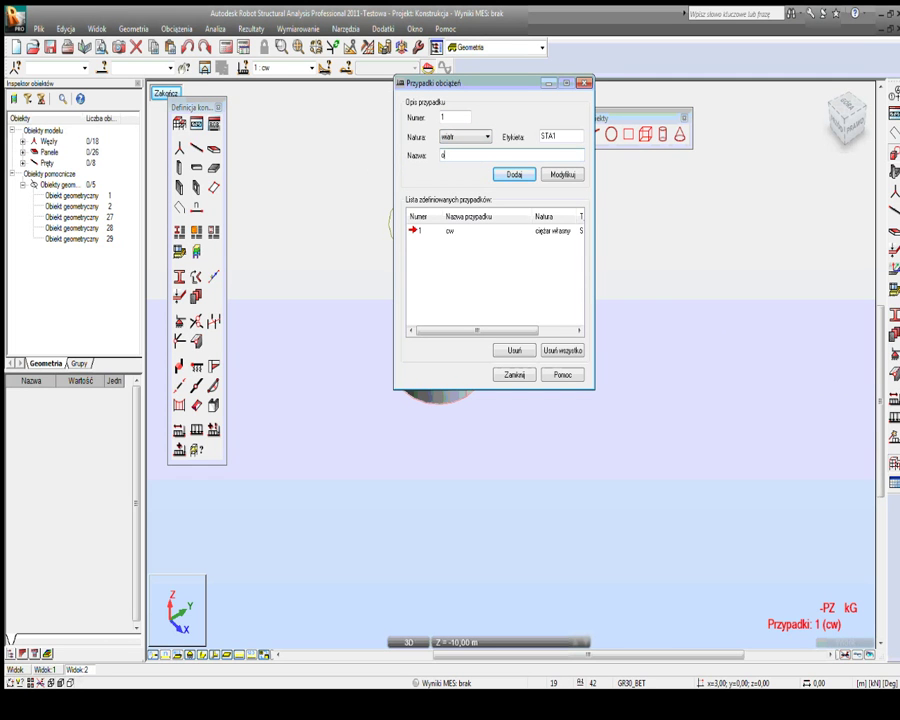
{"action": "type", "text": "obc. wiatrem"}
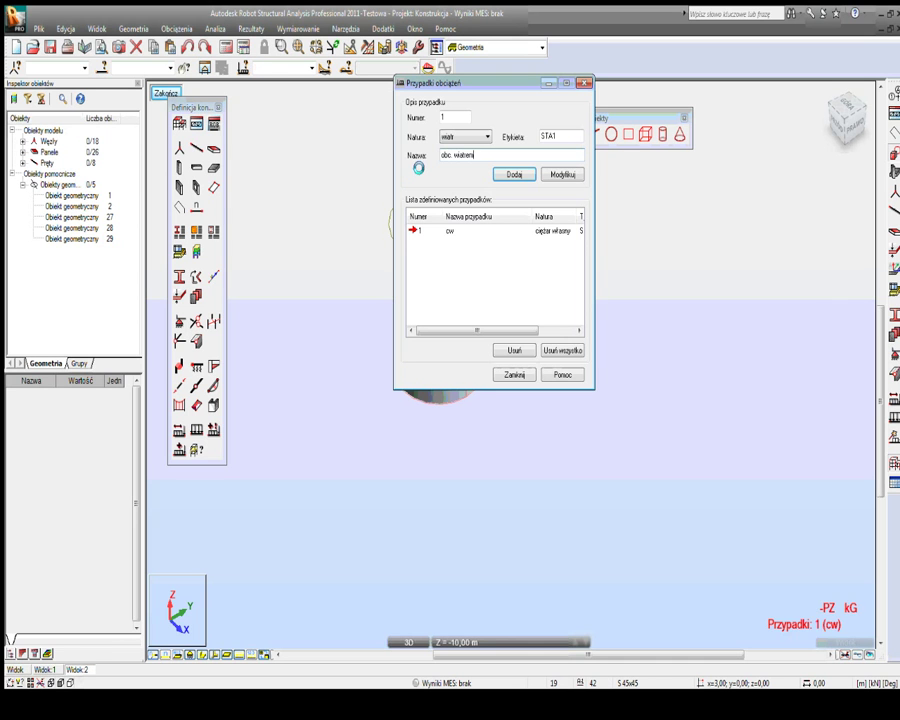
{"action": "left_click", "coordinate": [506, 374]}
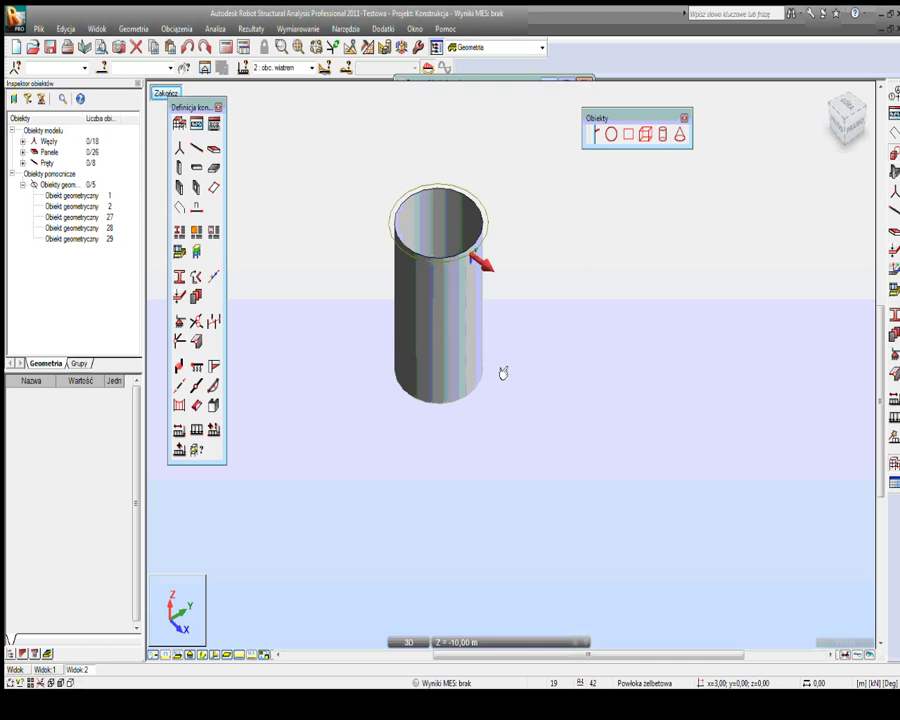
Step: Apply a uniform surface load of -2 kPa along the global X axis to the vessel's cylindrical wall in the wind case
{"action": "left_click", "coordinate": [464, 284]}
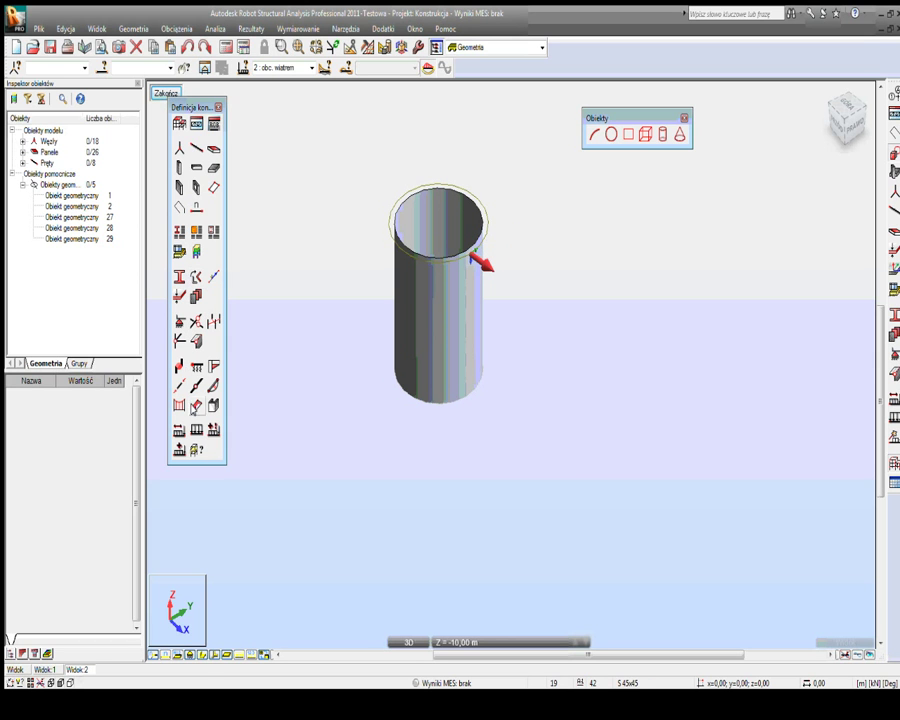
{"action": "left_click", "coordinate": [196, 428]}
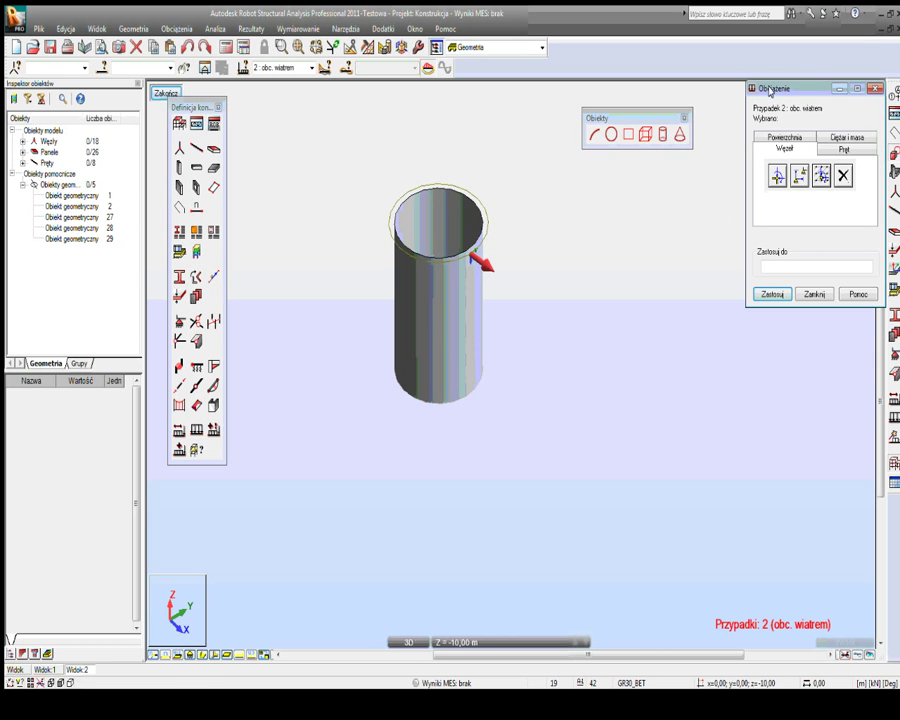
{"action": "left_click_drag", "start_coordinate": [770, 90], "coordinate": [656, 99]}
{"action": "left_click", "coordinate": [678, 146]}
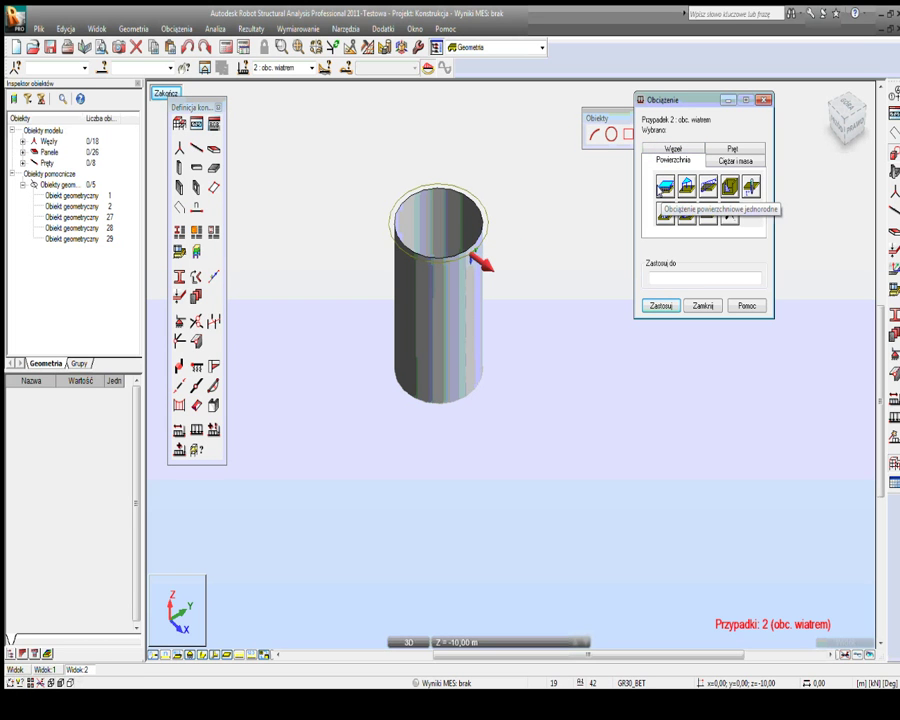
{"action": "left_click", "coordinate": [665, 186]}
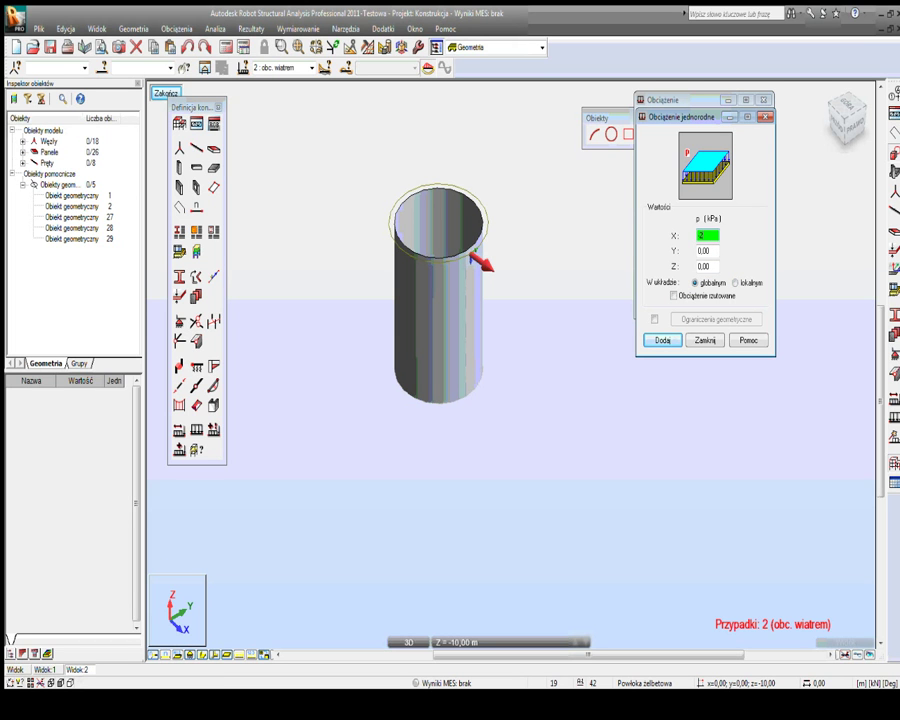
{"action": "left_click", "coordinate": [660, 340]}
{"action": "left_click", "coordinate": [462, 318]}
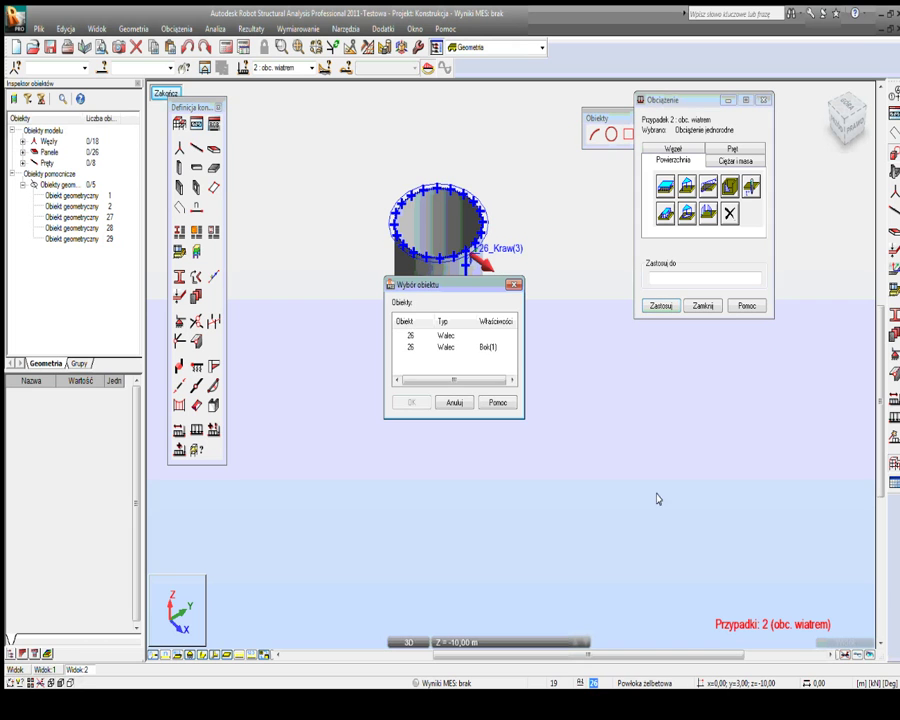
{"action": "left_click", "coordinate": [410, 397]}
{"action": "double_click", "coordinate": [423, 400]}
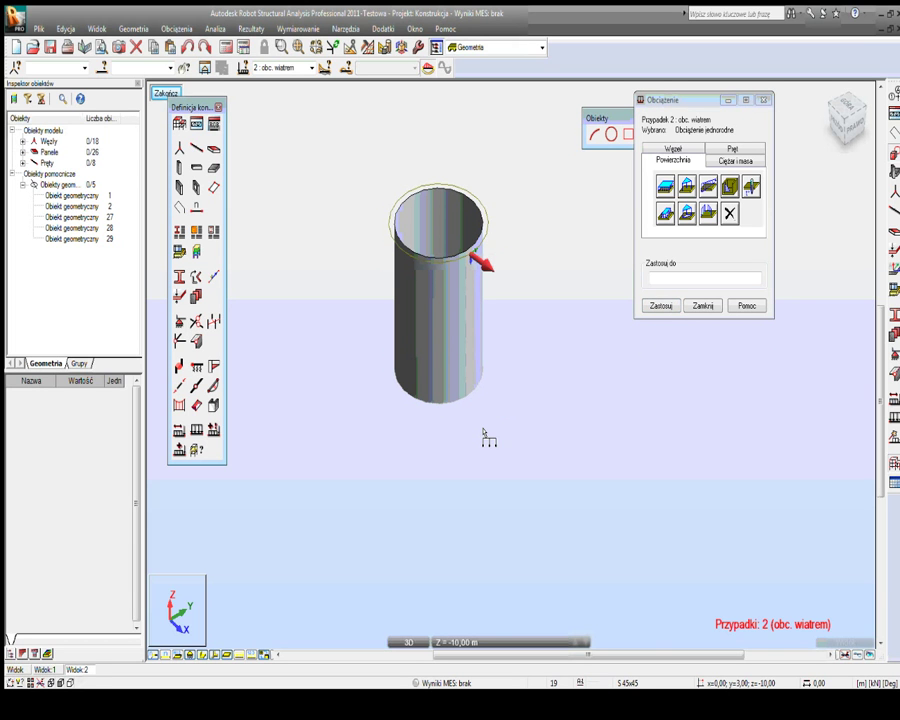
Step: Apply the same uniform surface load again to the cylinder's side face Bok(1) and end the load placement
{"action": "left_click", "coordinate": [241, 655]}
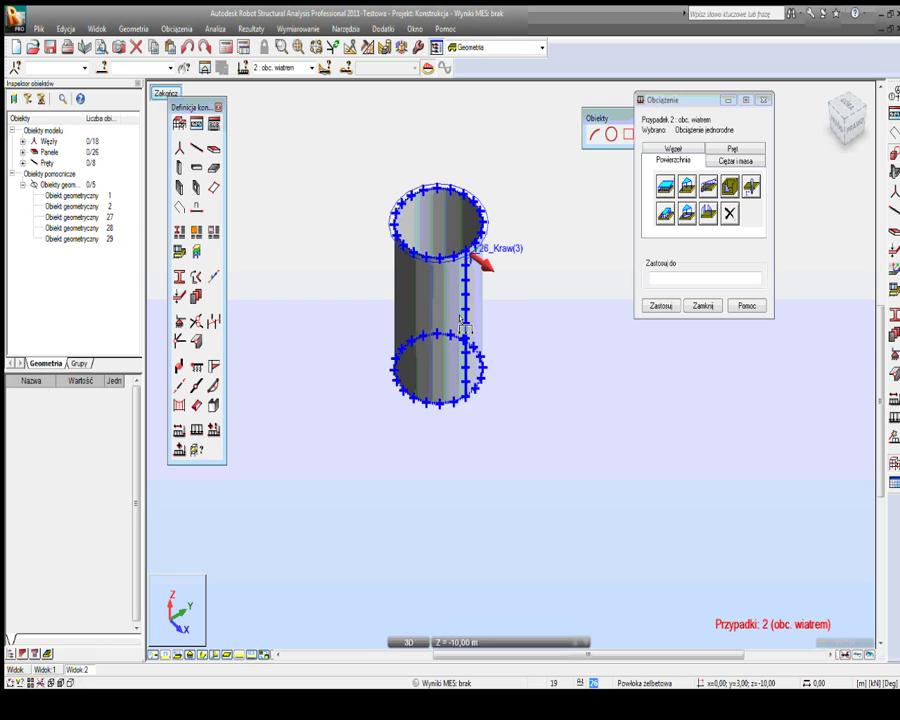
{"action": "left_click", "coordinate": [430, 330]}
{"action": "left_click", "coordinate": [410, 346]}
{"action": "left_click", "coordinate": [412, 398]}
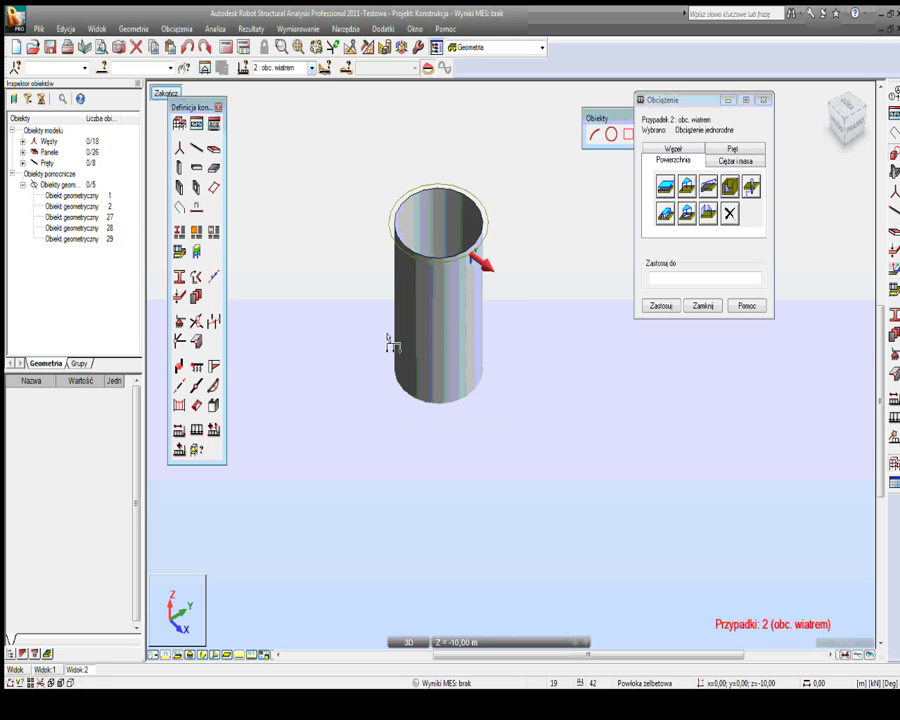
{"action": "right_click", "coordinate": [287, 291]}
{"action": "left_click", "coordinate": [310, 435]}
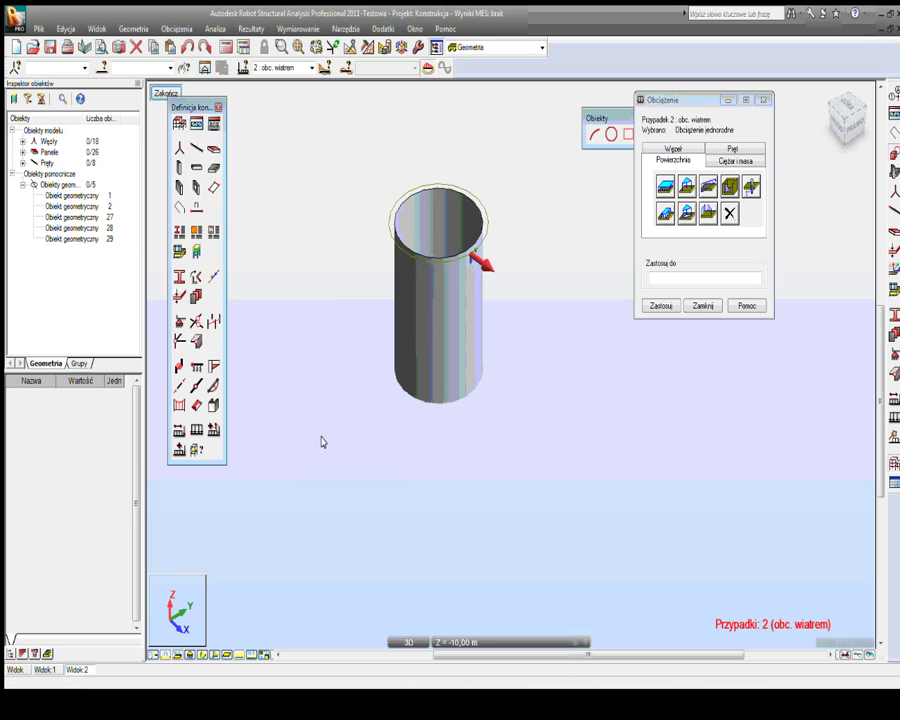
{"action": "left_click", "coordinate": [288, 370]}
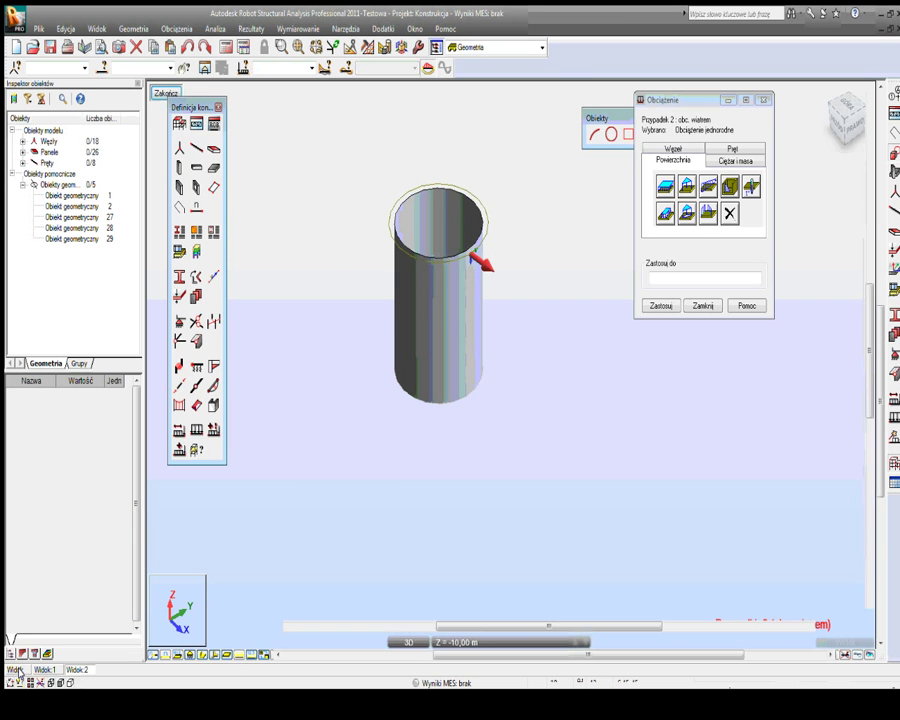
Step: Display the load symbols and examine the wind load on the isolated cylinder in 3D, with a brief look at the whole vessel
{"action": "left_click", "coordinate": [243, 654]}
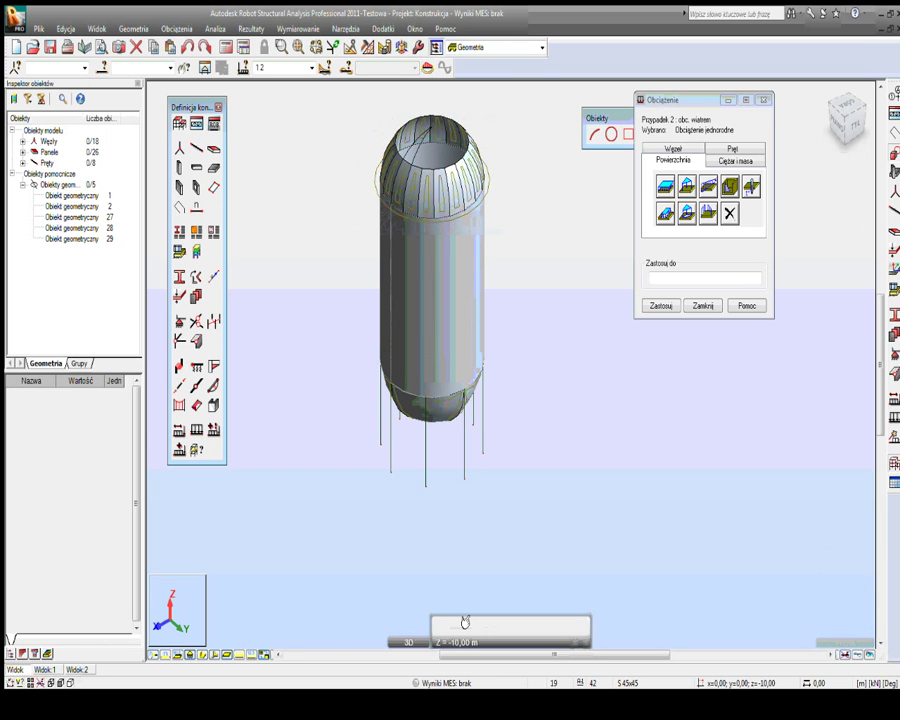
{"action": "left_click", "coordinate": [244, 654]}
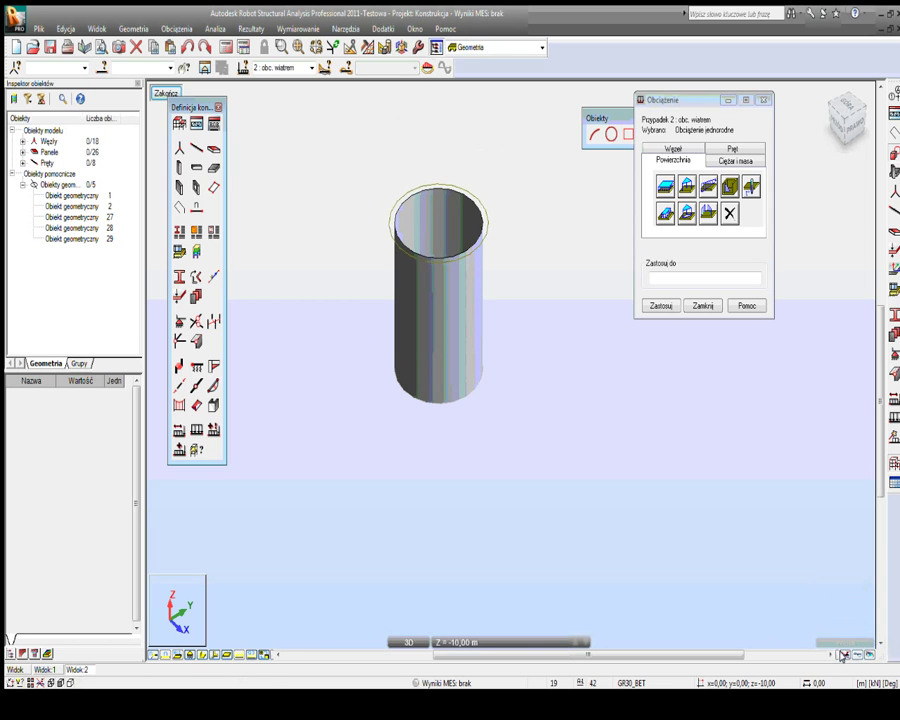
{"action": "left_click", "coordinate": [237, 652]}
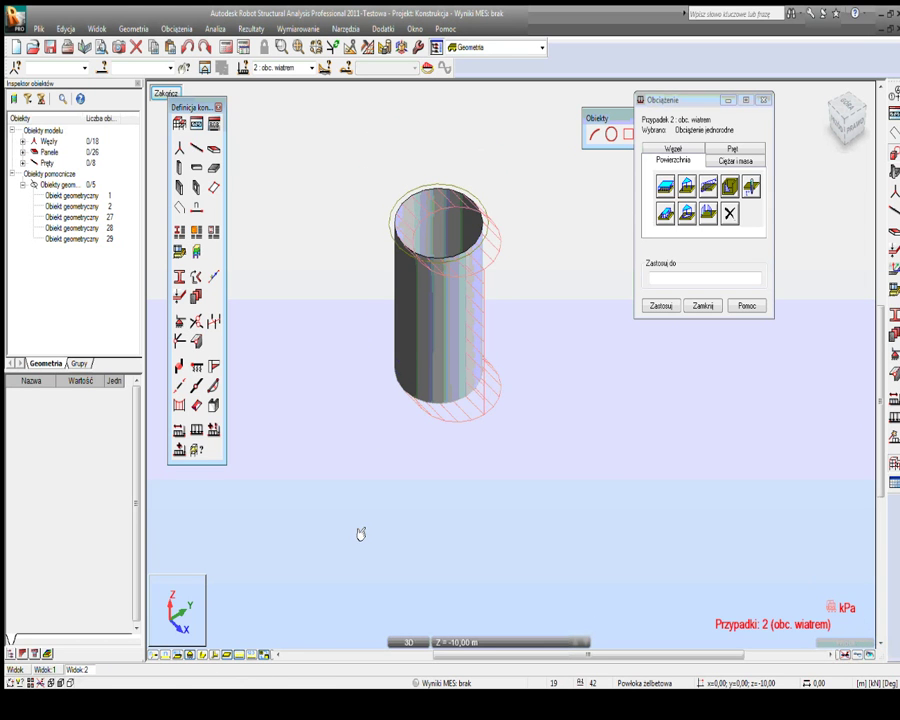
{"action": "right_click", "coordinate": [284, 313]}
{"action": "left_click", "coordinate": [293, 362]}
{"action": "left_click_drag", "start_coordinate": [327, 337], "coordinate": [412, 259]}
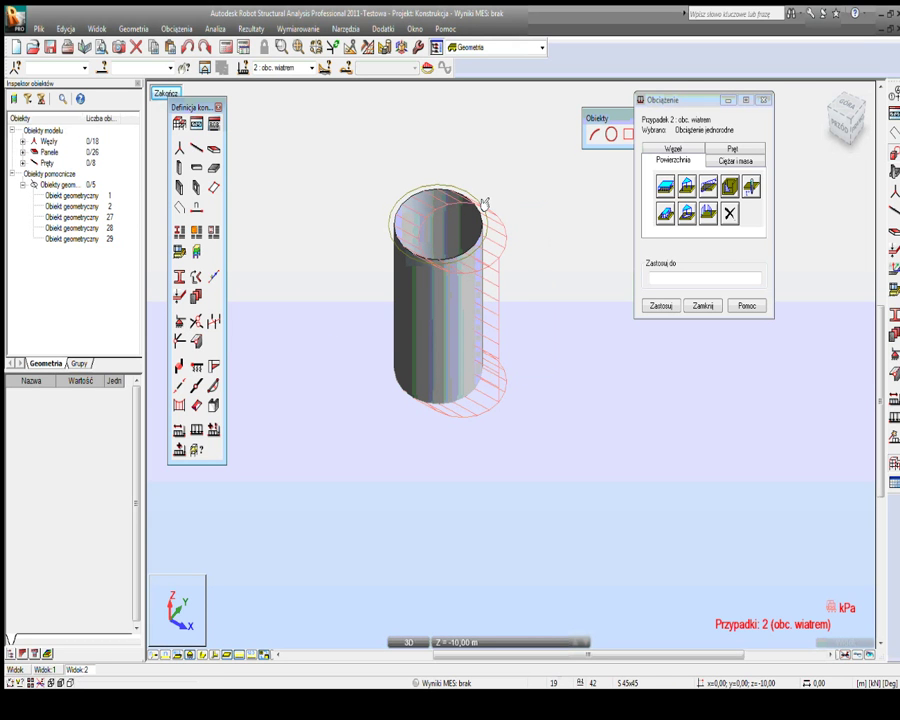
Step: Delete both global X surface loads from the cylinder, each only for the indicated object (tylko dla wskazanego)
{"action": "left_click", "coordinate": [499, 238]}
{"action": "right_click", "coordinate": [441, 233]}
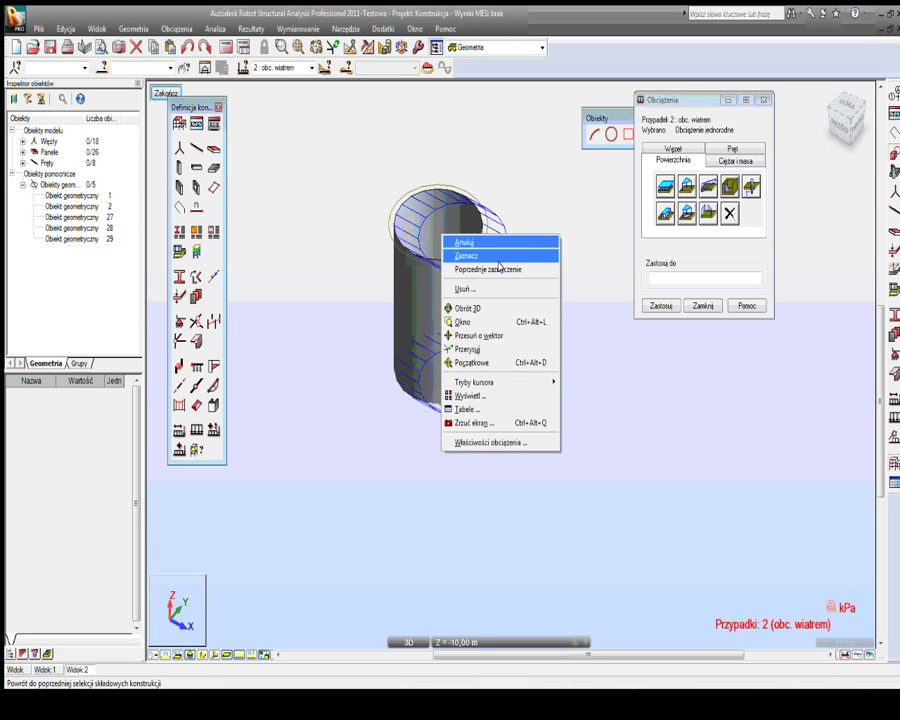
{"action": "left_click", "coordinate": [474, 287]}
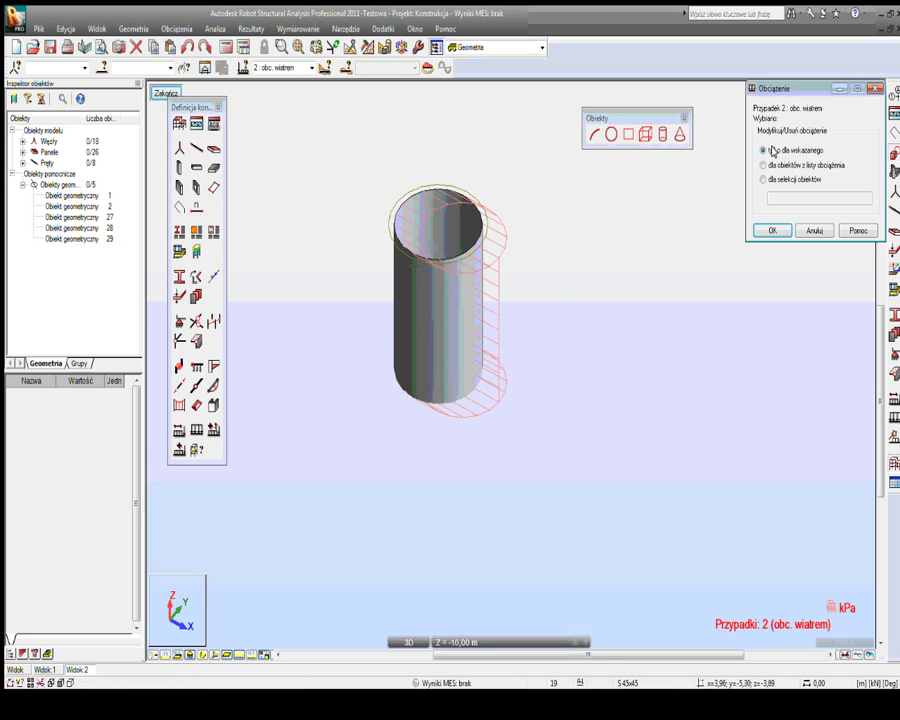
{"action": "left_click", "coordinate": [774, 230]}
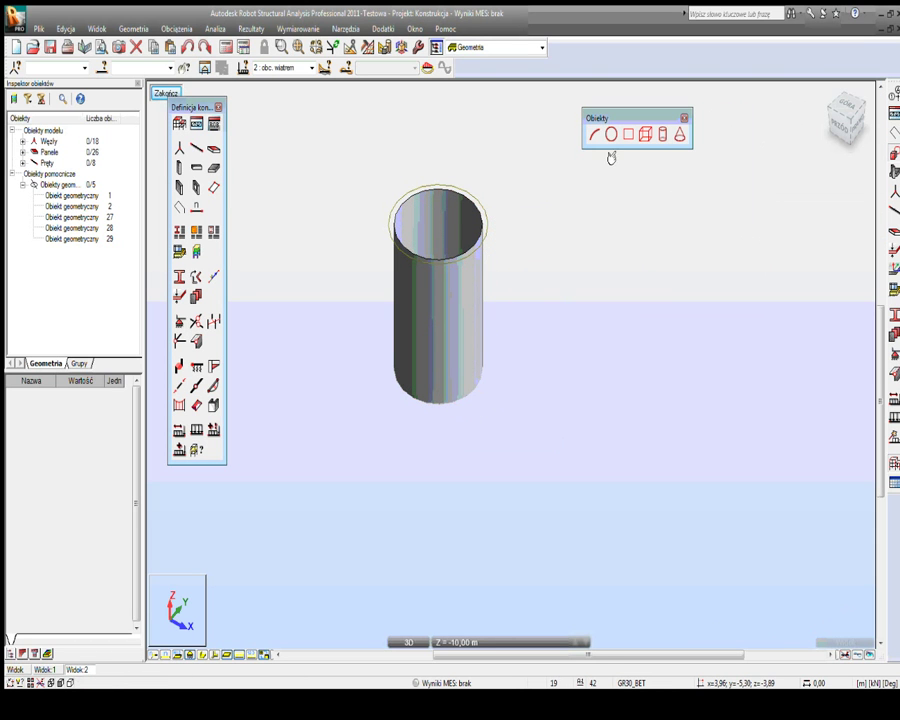
{"action": "left_click", "coordinate": [179, 231]}
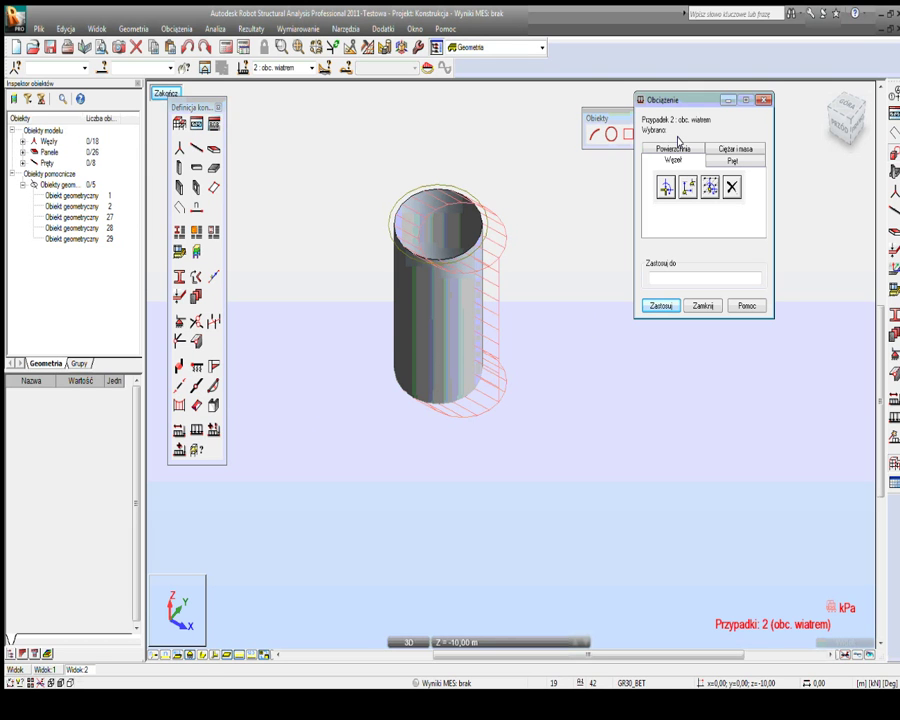
{"action": "right_click", "coordinate": [437, 257]}
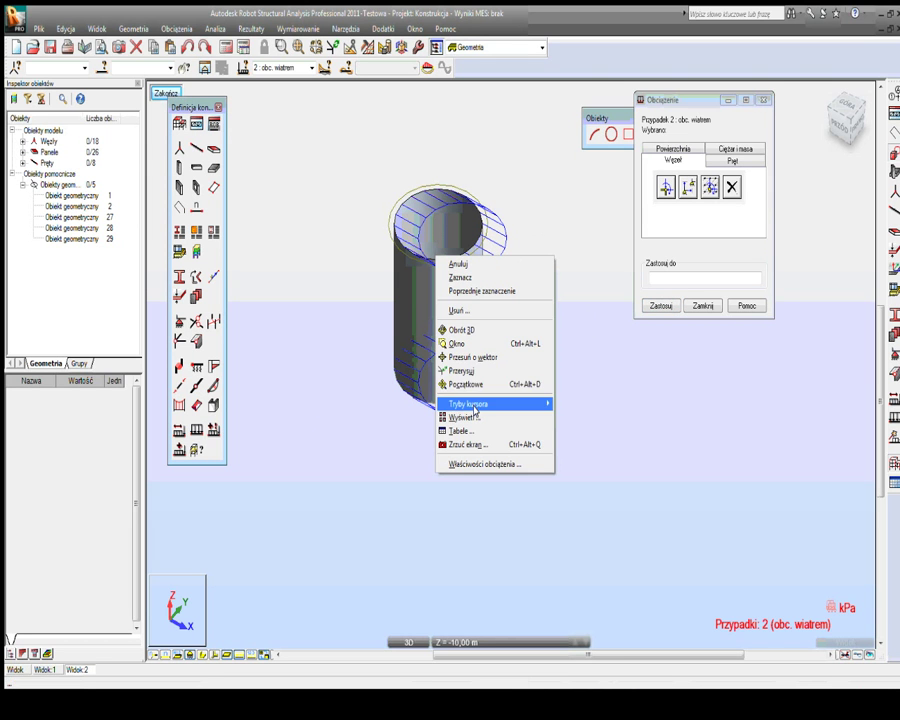
{"action": "left_click", "coordinate": [460, 311]}
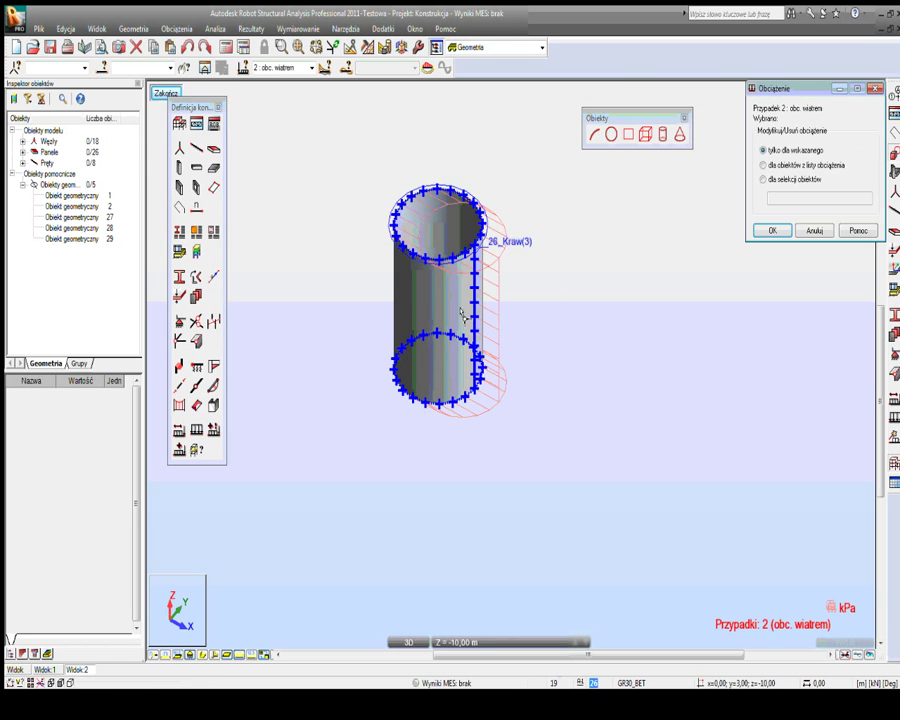
{"action": "left_click", "coordinate": [772, 230]}
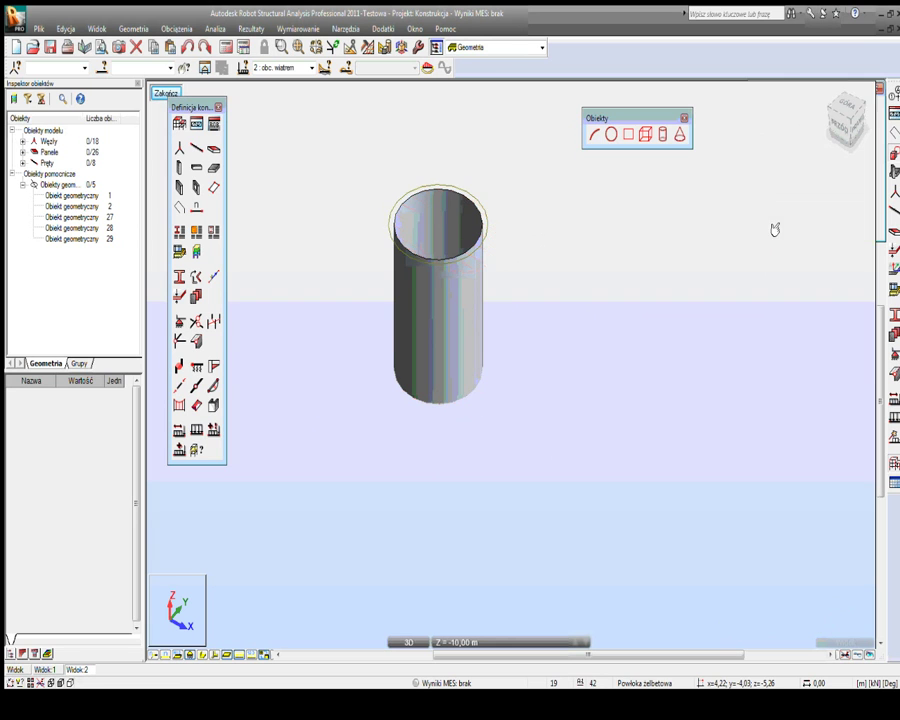
Step: Define a uniform surface load in the local coordinate system (lokalnym) with X 0, Y 0,00 and Z -2 kPa
{"action": "left_click", "coordinate": [195, 430]}
{"action": "left_click", "coordinate": [684, 145]}
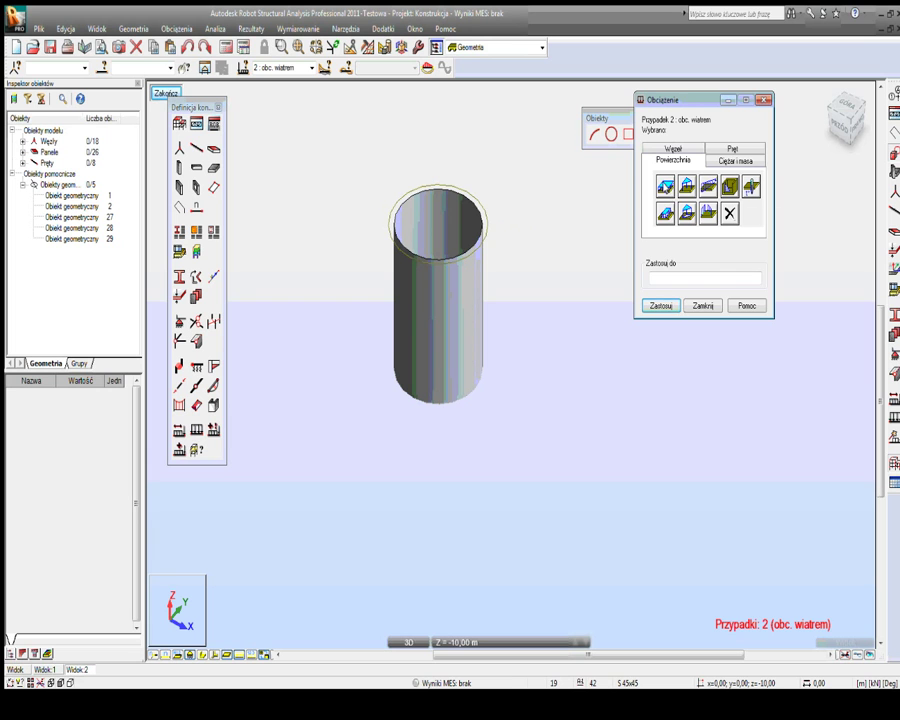
{"action": "left_click", "coordinate": [664, 186]}
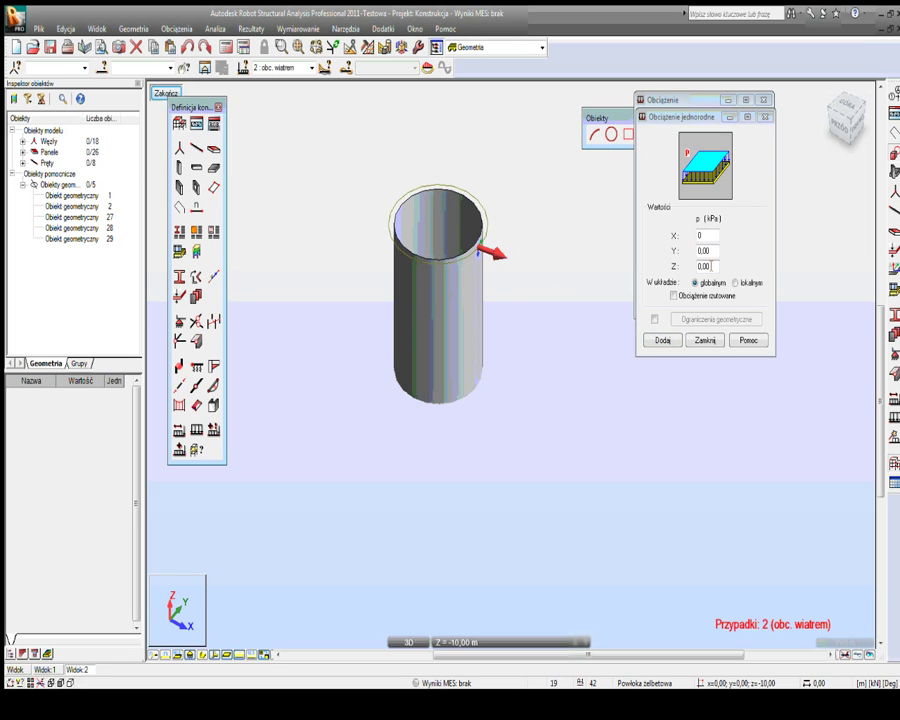
{"action": "left_click_drag", "start_coordinate": [715, 266], "coordinate": [655, 267]}
{"action": "type", "text": "2"}
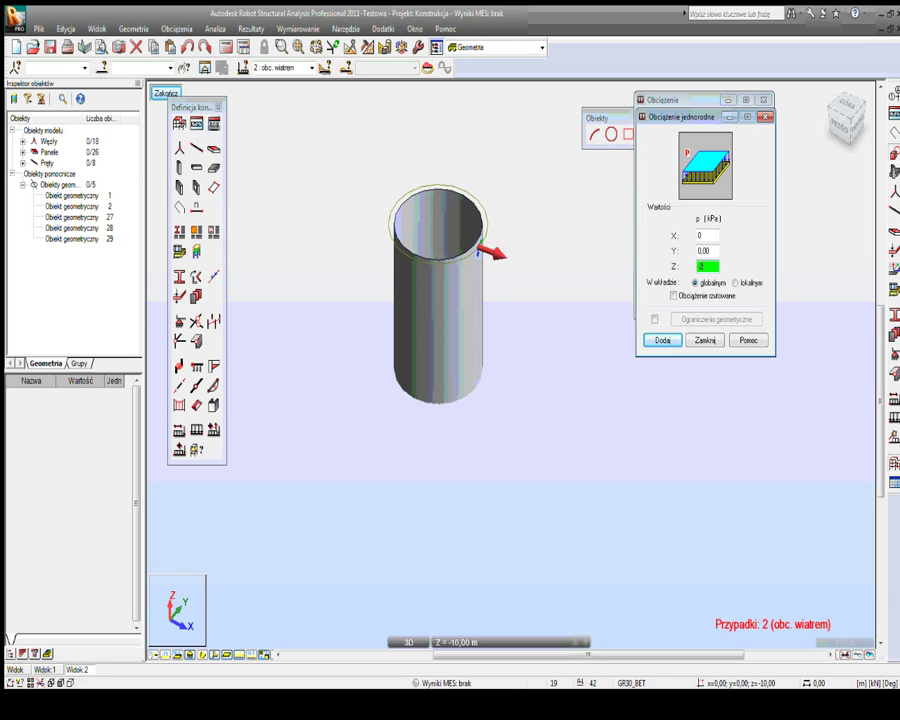
{"action": "left_click", "coordinate": [735, 283]}
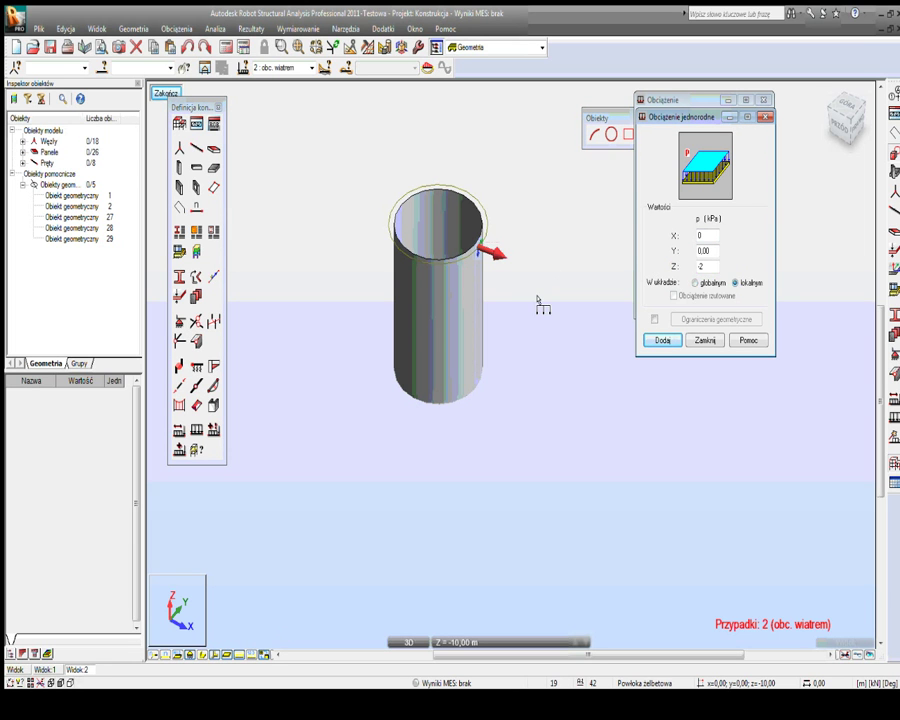
{"action": "left_click", "coordinate": [480, 297]}
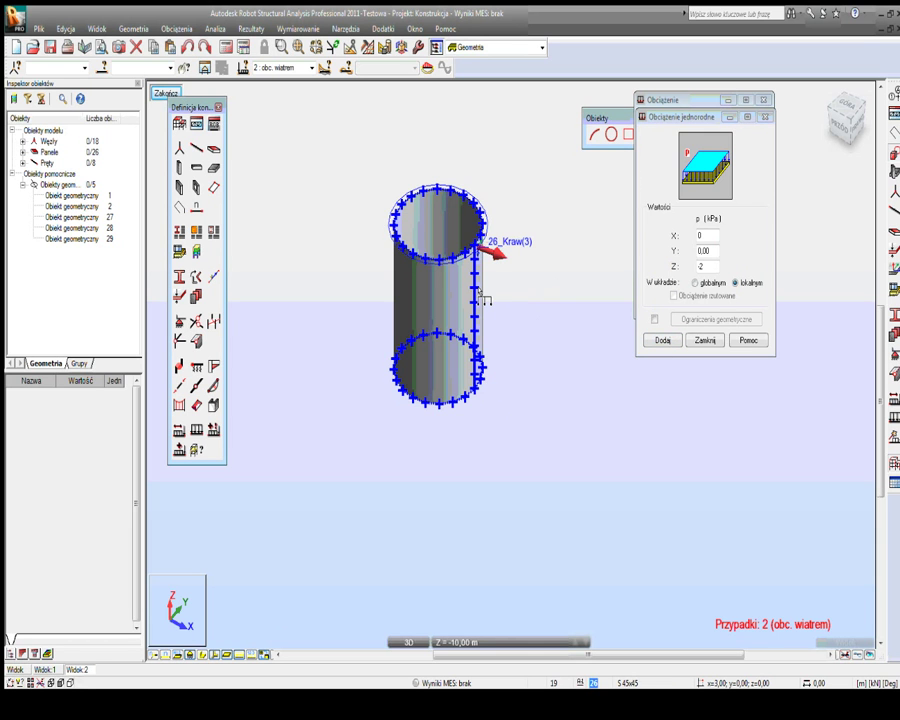
{"action": "left_click", "coordinate": [661, 339]}
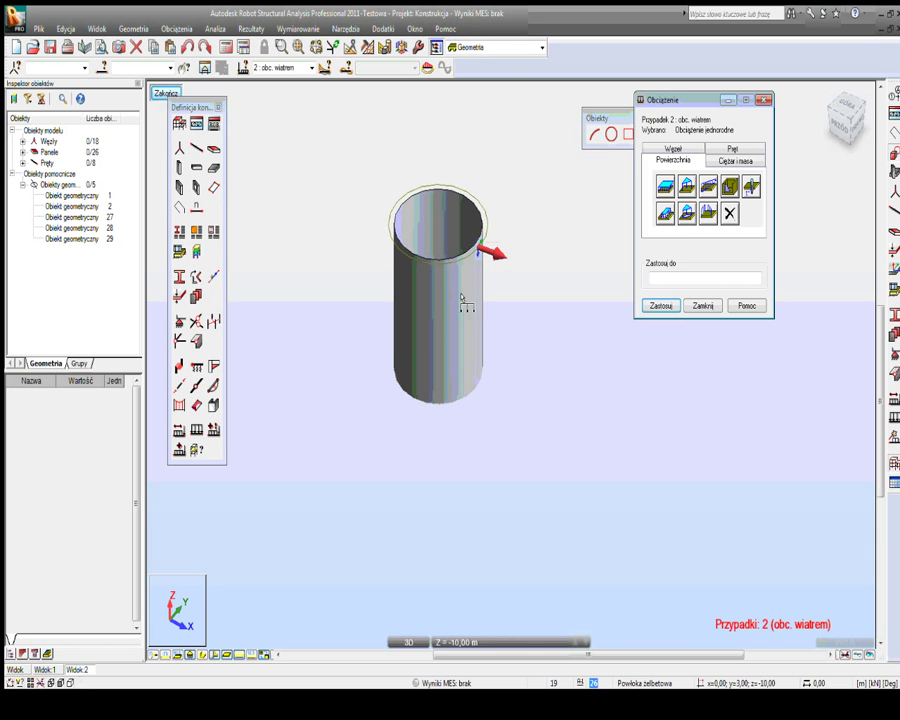
Step: Apply the defined uniform load to the cylinder's side face Bok(1) and close the load definition
{"action": "left_click", "coordinate": [472, 299]}
{"action": "left_click", "coordinate": [410, 347]}
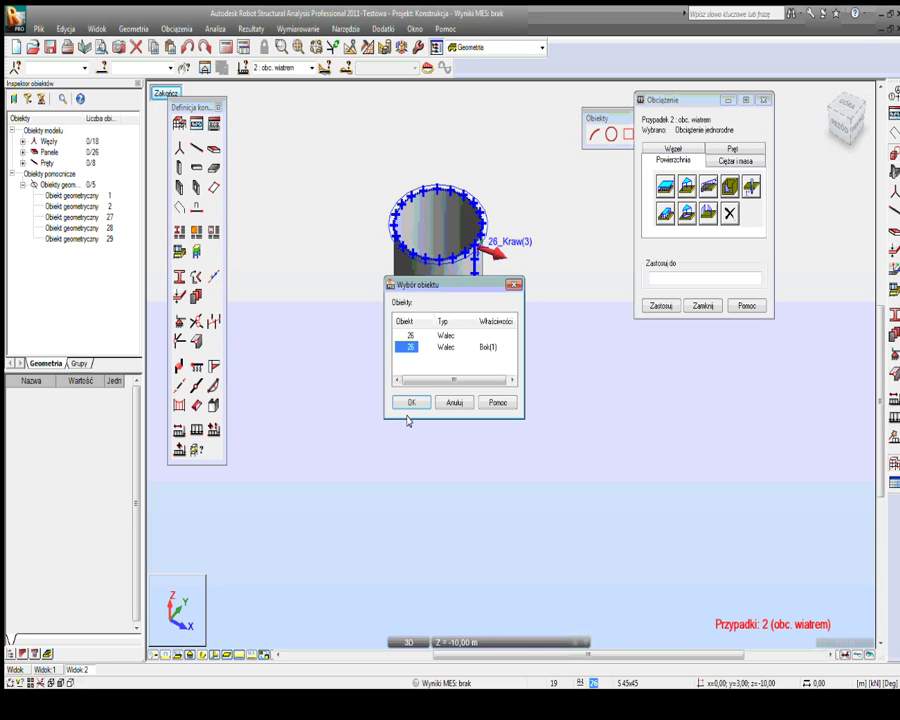
{"action": "left_click", "coordinate": [411, 402]}
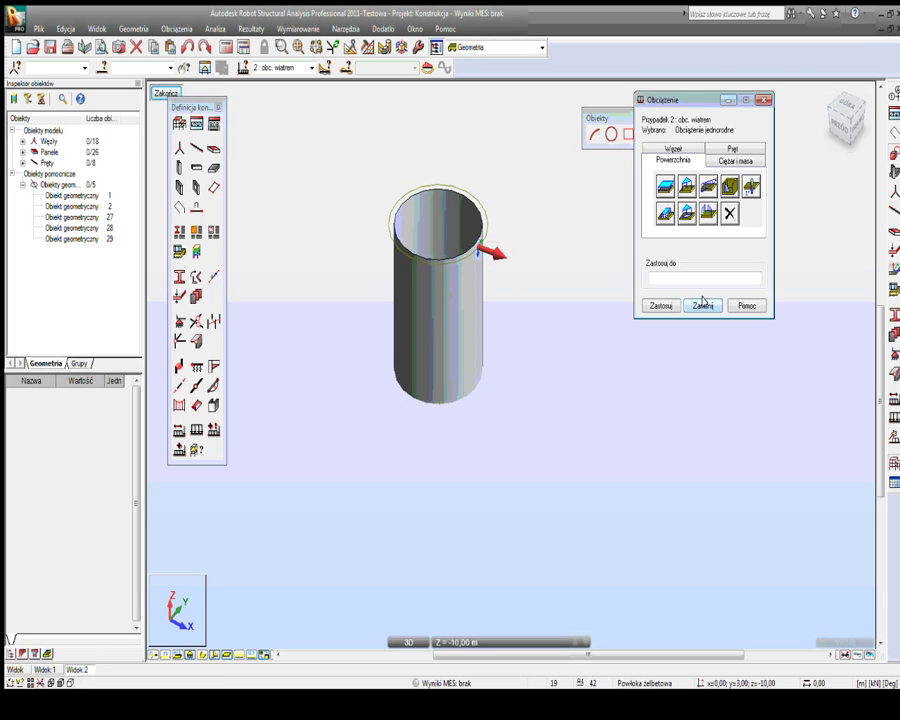
{"action": "left_click", "coordinate": [701, 362]}
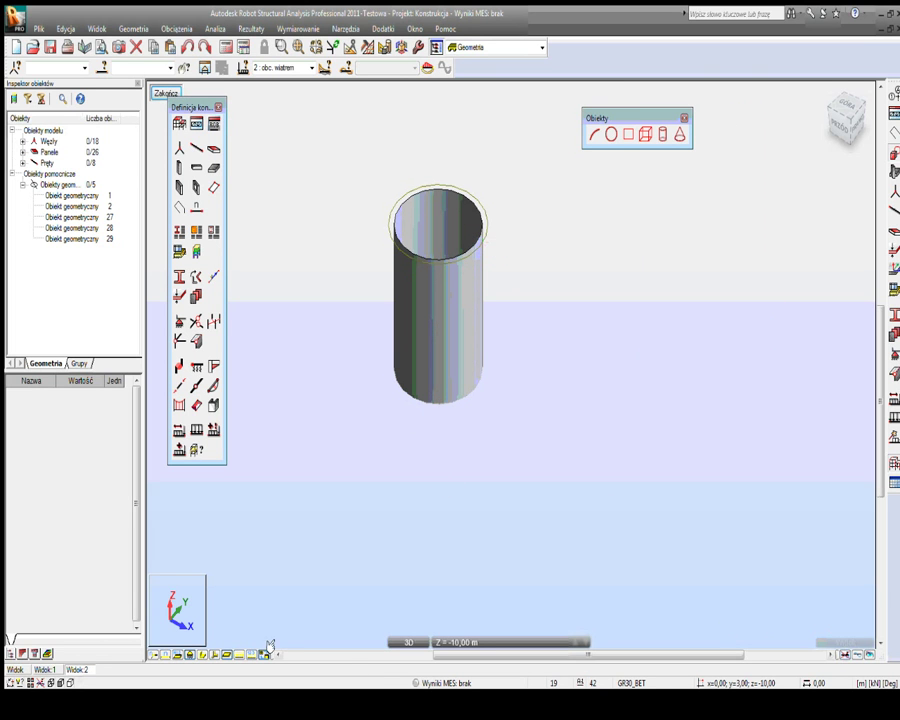
Step: Display the load symbols and examine the load on the cylindrical wall within the whole vessel from several sides in 3D
{"action": "left_click", "coordinate": [235, 654]}
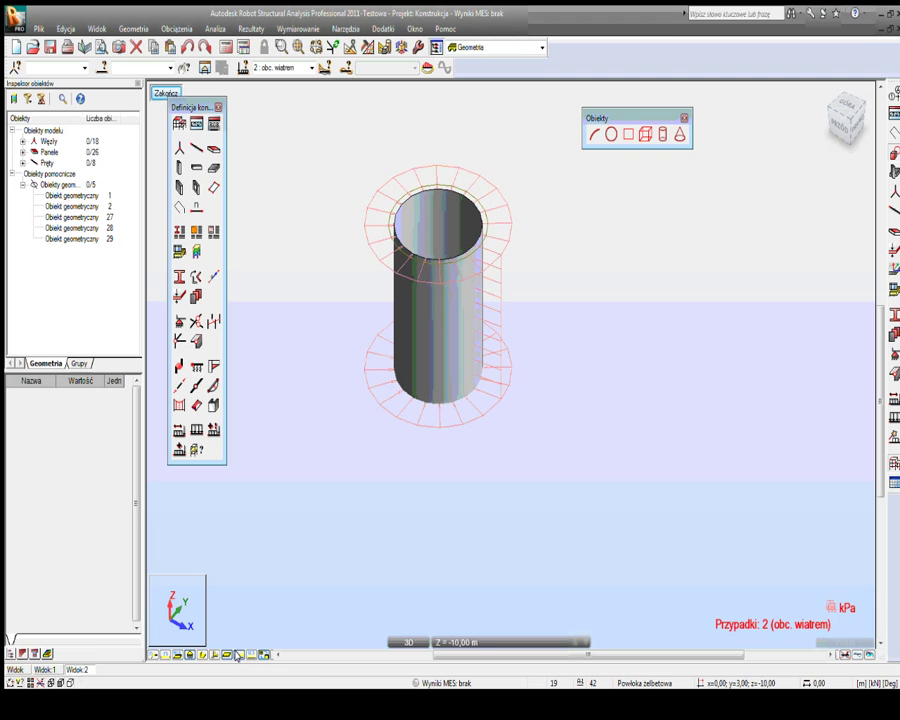
{"action": "left_click", "coordinate": [14, 669]}
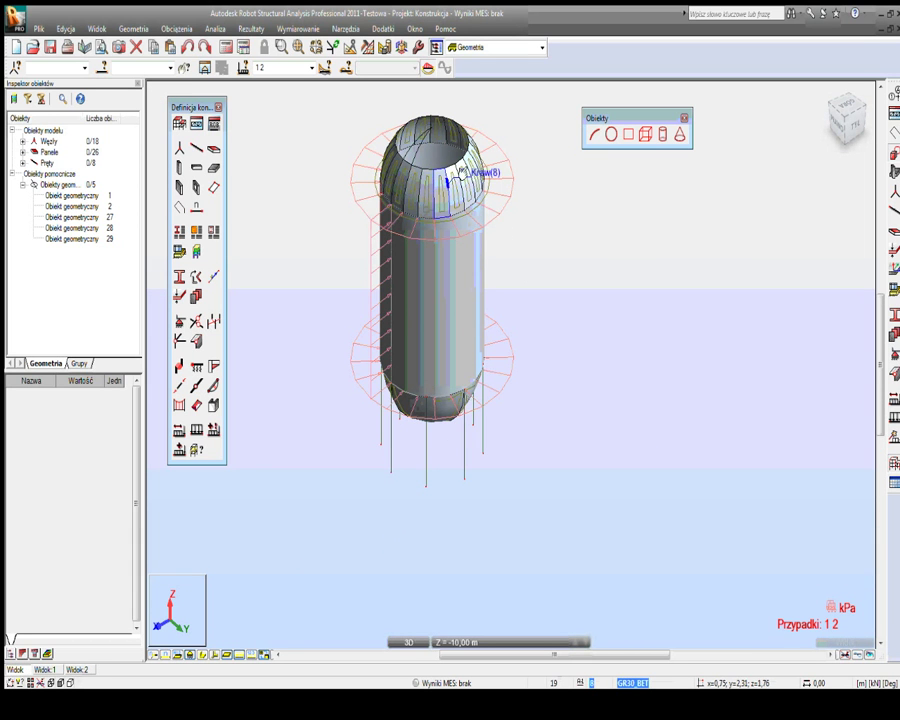
{"action": "right_click", "coordinate": [250, 208]}
{"action": "left_click", "coordinate": [290, 260]}
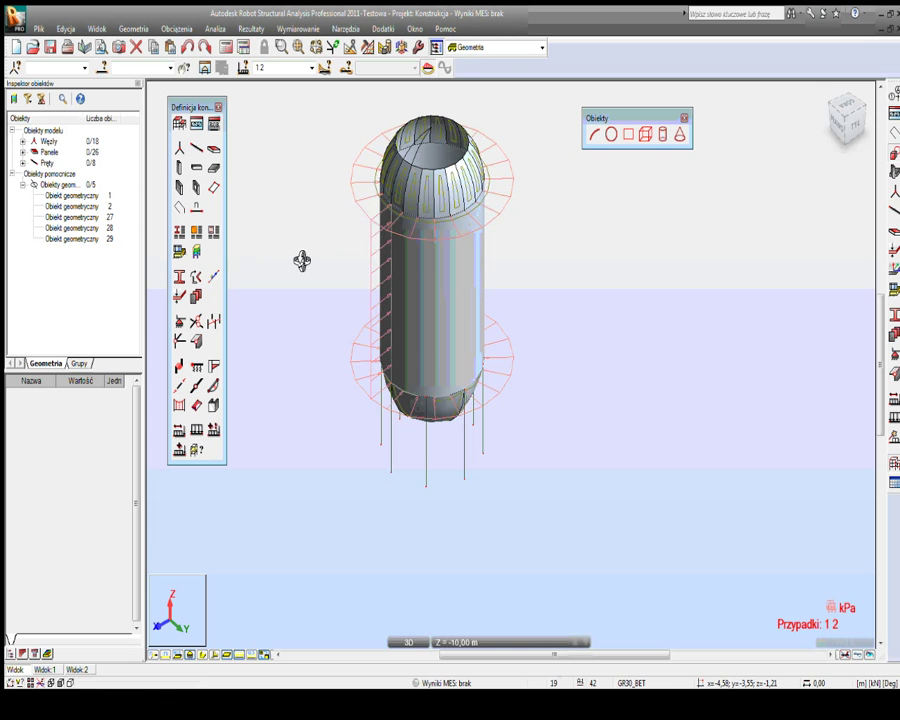
{"action": "left_click_drag", "start_coordinate": [304, 261], "coordinate": [458, 228]}
{"action": "right_click", "coordinate": [513, 281]}
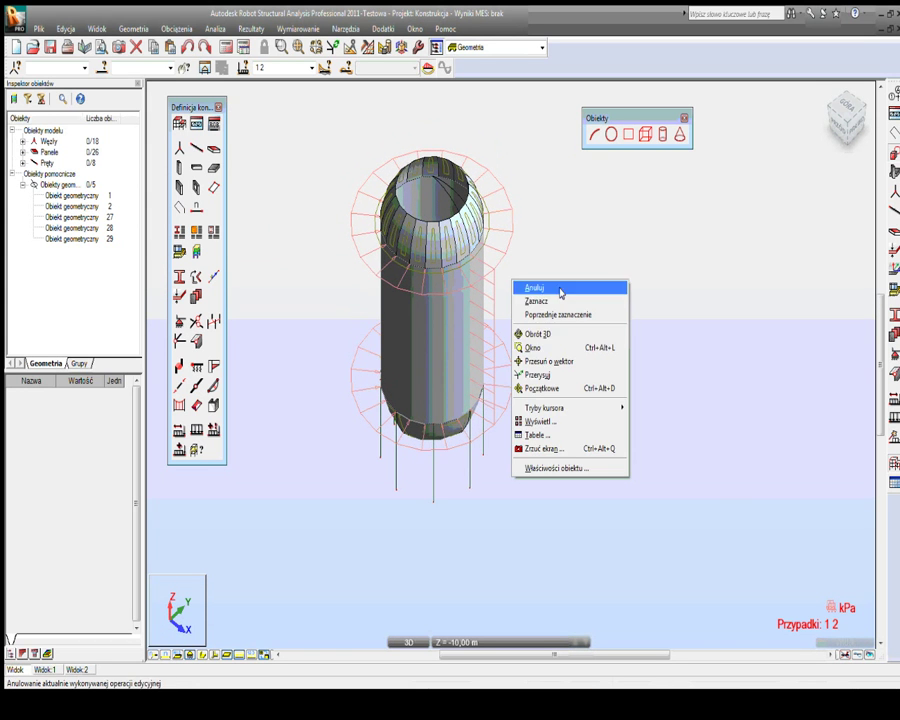
{"action": "left_click", "coordinate": [550, 335]}
{"action": "left_click_drag", "start_coordinate": [551, 315], "coordinate": [437, 252]}
{"action": "right_click", "coordinate": [364, 246]}
{"action": "left_click", "coordinate": [395, 257]}
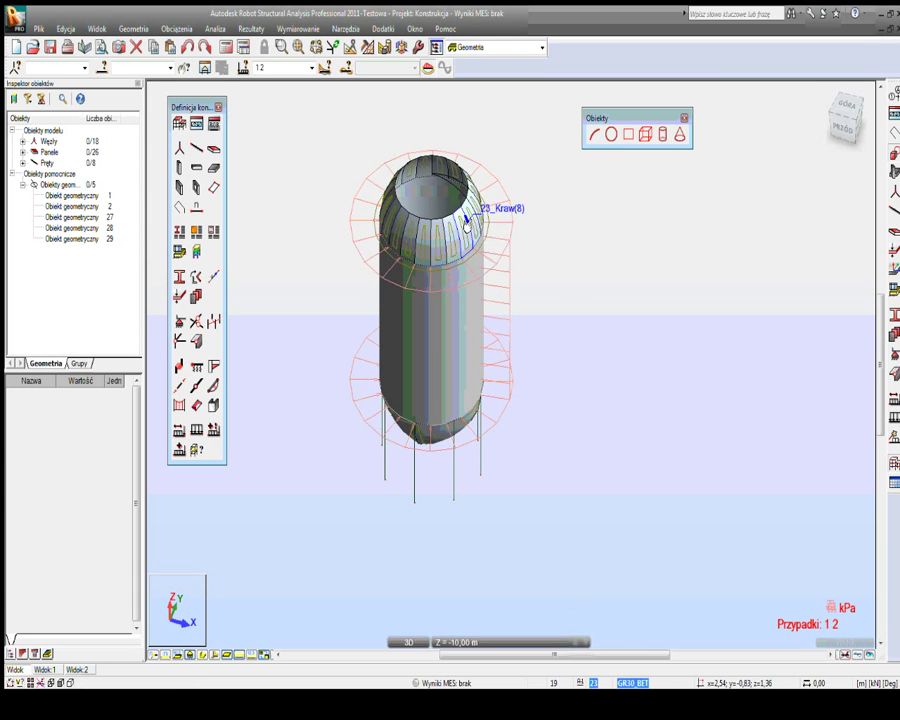
Step: Select five adjacent panels of the upper dome, numbers 19 to 23
{"action": "left_click", "coordinate": [467, 232]}
{"action": "left_click", "coordinate": [436, 243], "text": "ctrl"}
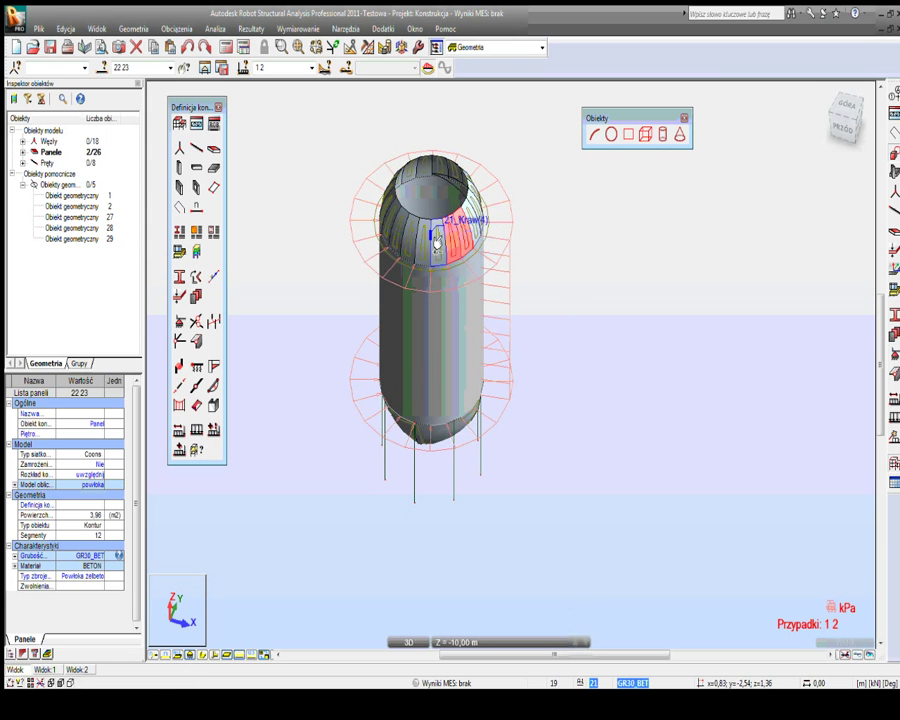
{"action": "left_click", "coordinate": [424, 240], "text": "ctrl"}
{"action": "left_click", "coordinate": [414, 244], "text": "ctrl"}
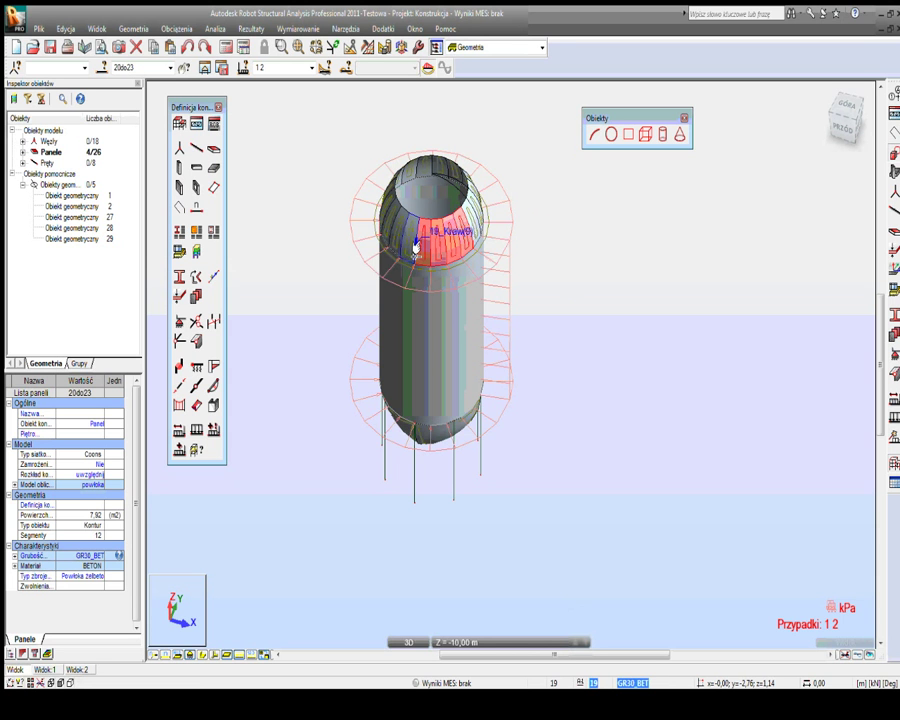
{"action": "left_click", "coordinate": [410, 245], "text": "ctrl"}
{"action": "right_click", "coordinate": [382, 331]}
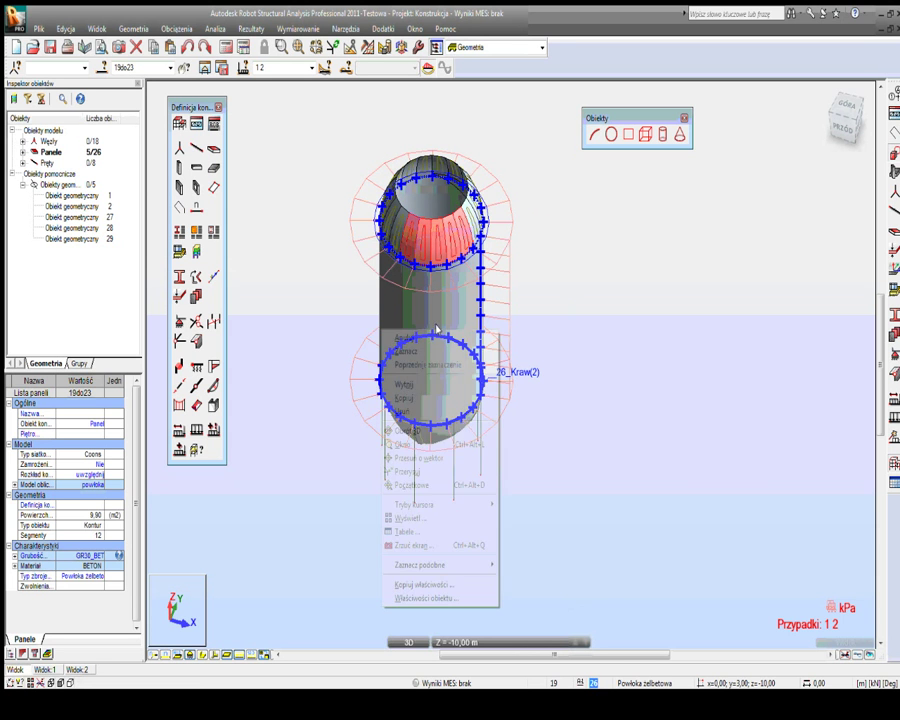
{"action": "left_click", "coordinate": [408, 431]}
{"action": "left_click_drag", "start_coordinate": [413, 421], "coordinate": [440, 338]}
{"action": "scroll", "coordinate": [471, 280], "scroll_direction": "up", "scroll_amount": 3}
{"action": "left_click_drag", "start_coordinate": [471, 280], "coordinate": [493, 292]}
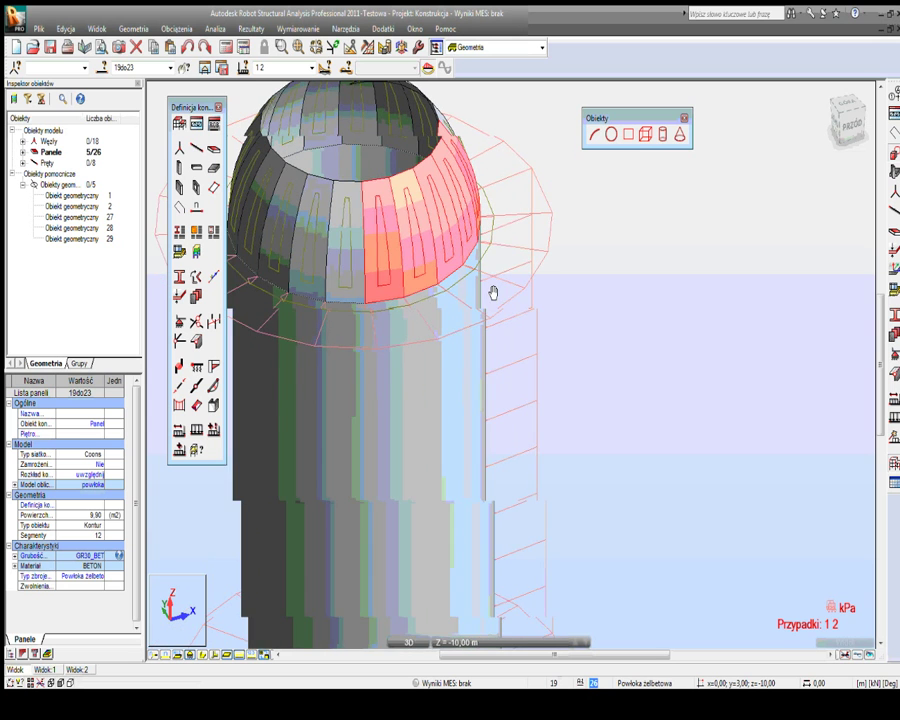
Step: Display the local axes and apply a uniform surface load in the local system (lokalnym), Z -2,00 kPa, to the selected dome panels 19do23
{"action": "left_click", "coordinate": [675, 148]}
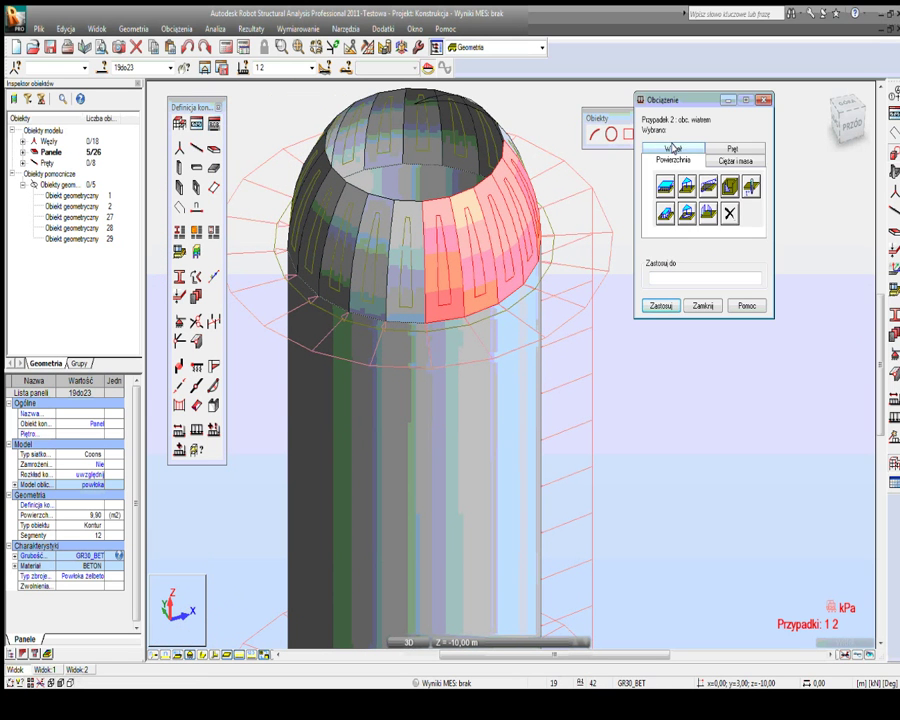
{"action": "left_click", "coordinate": [667, 190]}
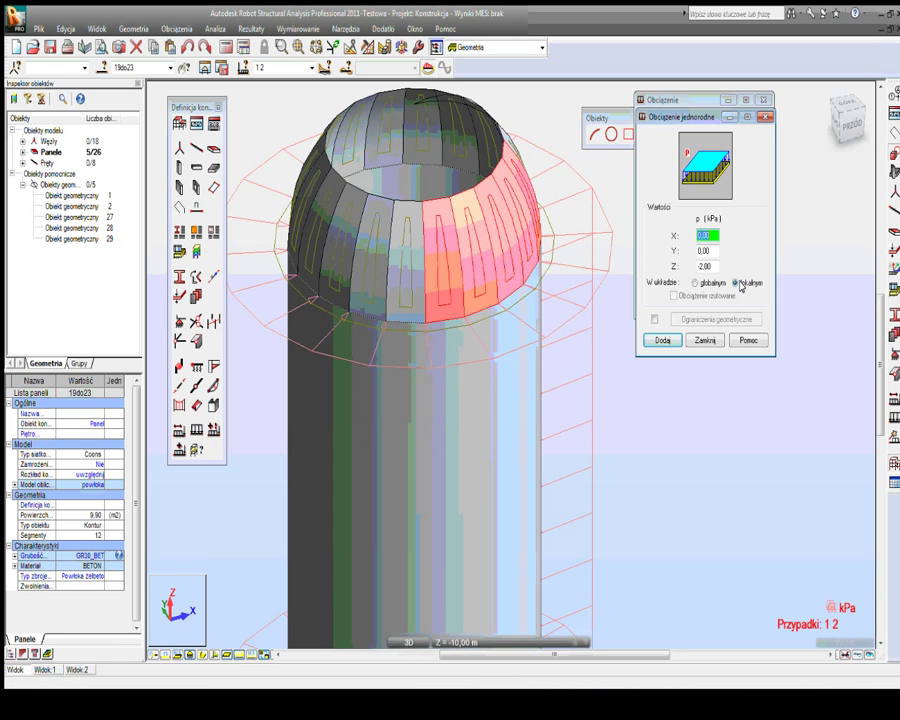
{"action": "left_click", "coordinate": [211, 654]}
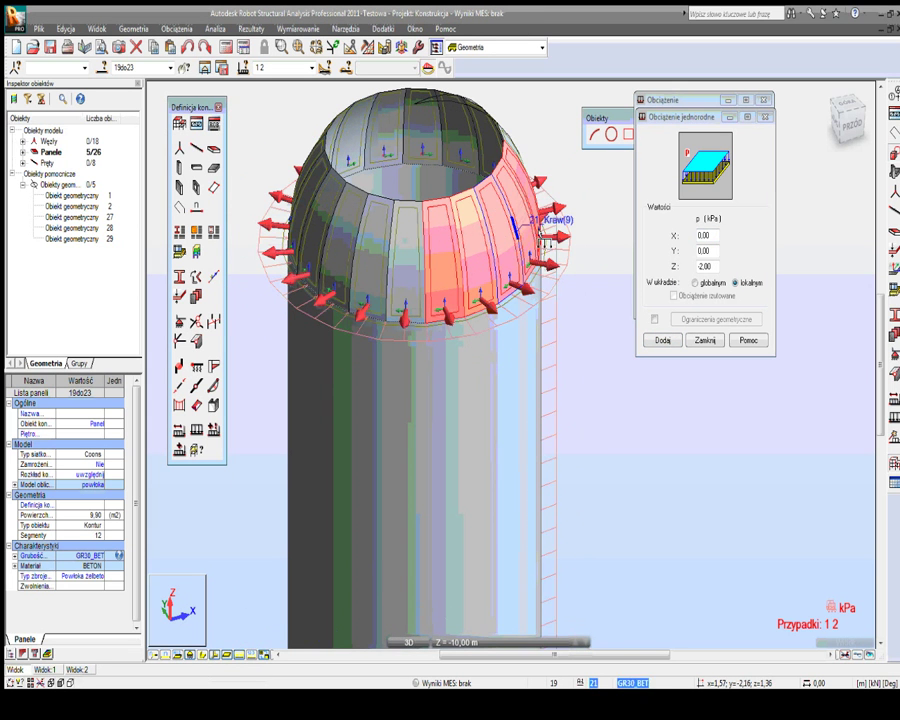
{"action": "left_click", "coordinate": [660, 341]}
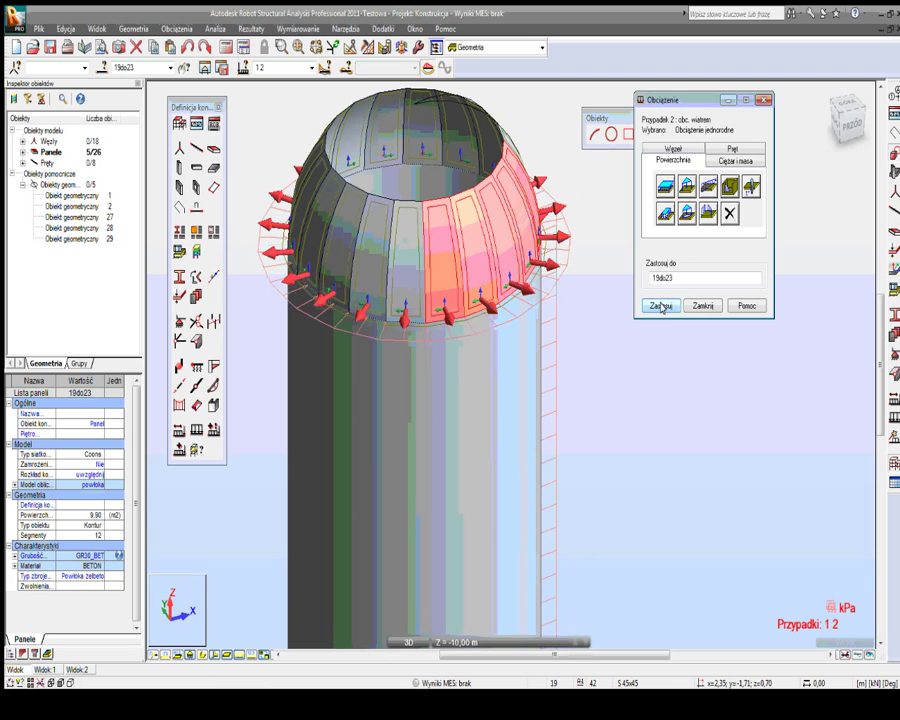
{"action": "left_click", "coordinate": [658, 305]}
{"action": "left_click", "coordinate": [703, 305]}
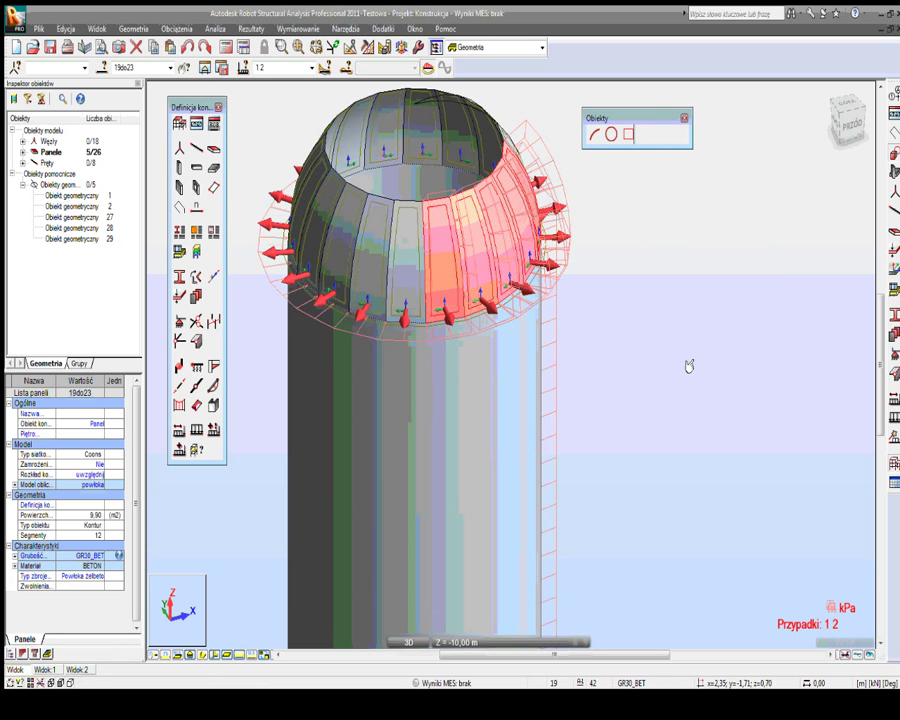
Step: Deselect the dome panels and examine their load symbols and local axes together with the whole vessel from several sides in 3D
{"action": "left_click", "coordinate": [665, 398]}
{"action": "right_click", "coordinate": [617, 338]}
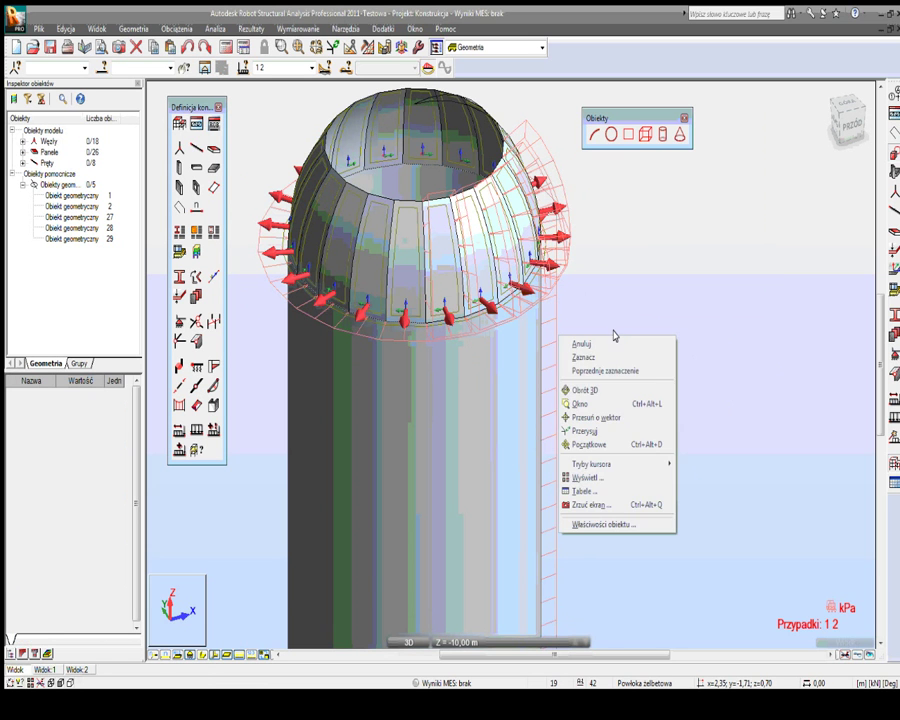
{"action": "left_click", "coordinate": [577, 387]}
{"action": "mouse_move", "coordinate": [620, 384]}
{"action": "left_mouse_down"}
{"action": "mouse_move", "coordinate": [589, 338]}
{"action": "mouse_move", "coordinate": [575, 291]}
{"action": "mouse_move", "coordinate": [629, 321]}
{"action": "mouse_move", "coordinate": [648, 357]}
{"action": "mouse_move", "coordinate": [649, 388]}
{"action": "mouse_move", "coordinate": [627, 388]}
{"action": "mouse_move", "coordinate": [647, 388]}
{"action": "mouse_move", "coordinate": [633, 396]}
{"action": "left_mouse_up"}
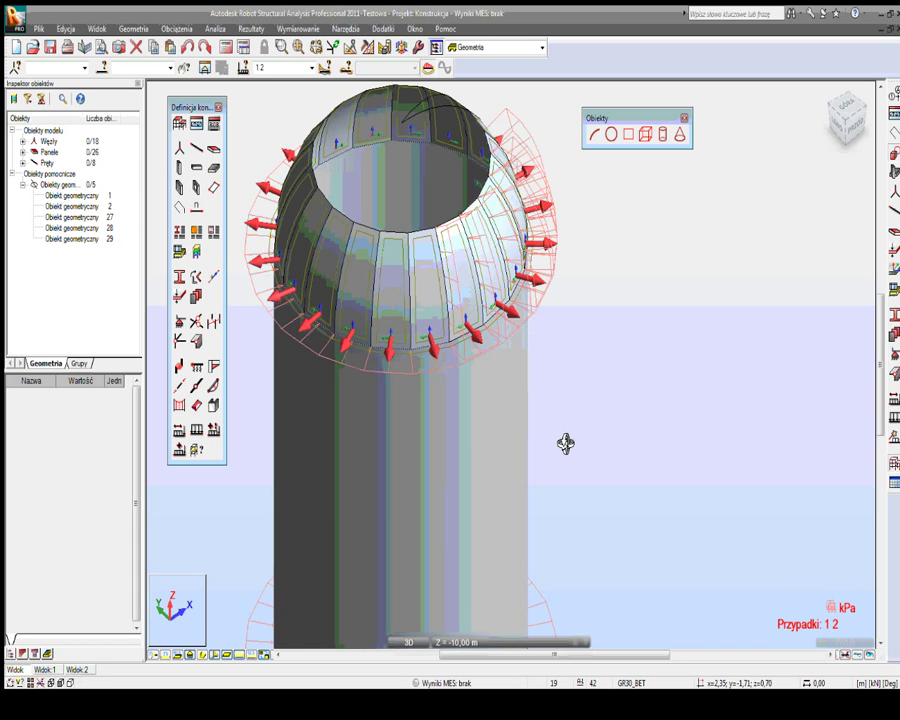
{"action": "scroll", "coordinate": [568, 410], "scroll_direction": "down", "scroll_amount": 5}
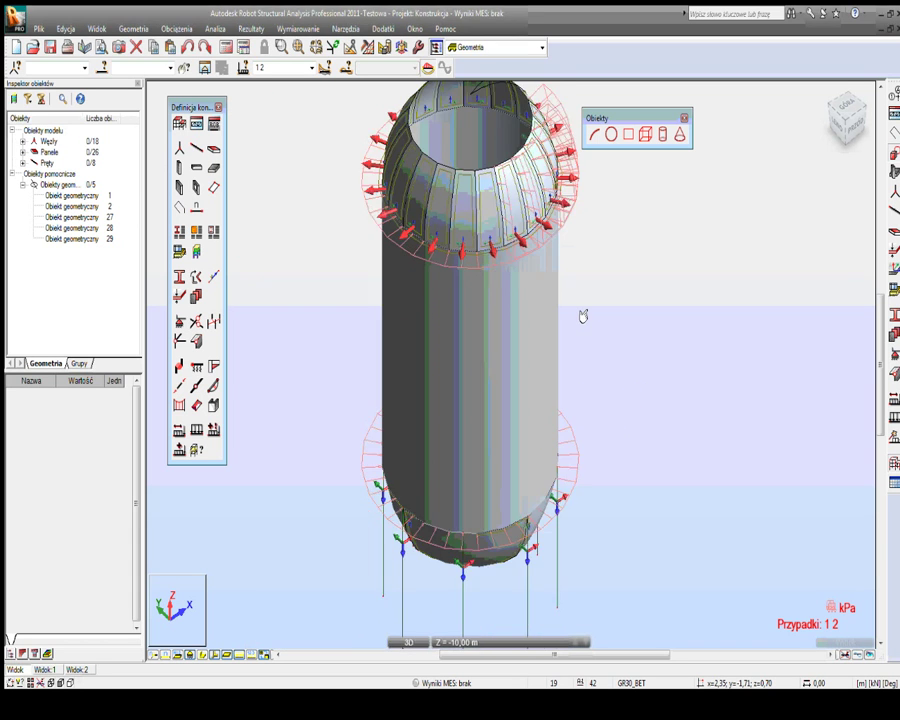
{"action": "right_click", "coordinate": [559, 332]}
{"action": "left_click", "coordinate": [611, 388]}
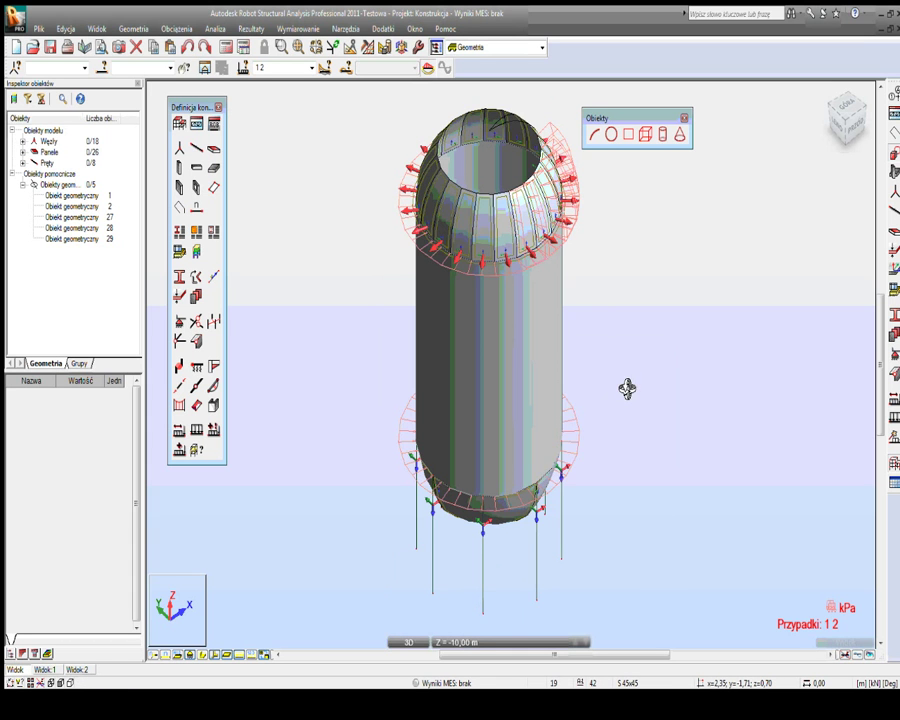
{"action": "mouse_move", "coordinate": [624, 386]}
{"action": "left_mouse_down"}
{"action": "mouse_move", "coordinate": [597, 370]}
{"action": "mouse_move", "coordinate": [621, 385]}
{"action": "left_mouse_up"}
{"action": "left_click_drag", "start_coordinate": [621, 460], "coordinate": [519, 392]}
{"action": "right_click", "coordinate": [519, 392]}
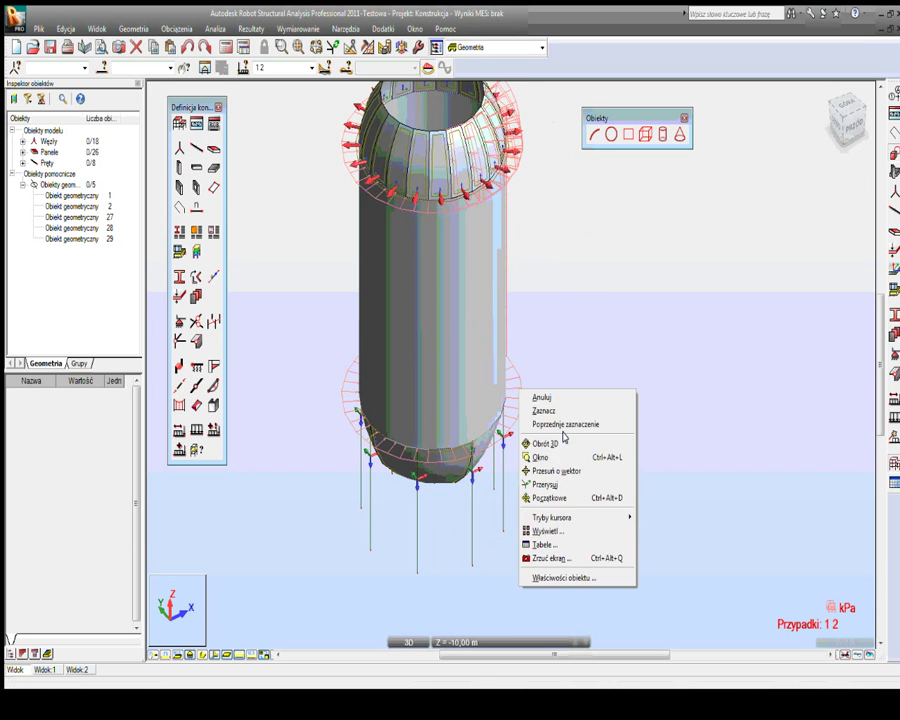
{"action": "left_click", "coordinate": [566, 440]}
{"action": "mouse_move", "coordinate": [601, 423]}
{"action": "left_mouse_down"}
{"action": "mouse_move", "coordinate": [593, 408]}
{"action": "mouse_move", "coordinate": [603, 400]}
{"action": "left_mouse_up"}
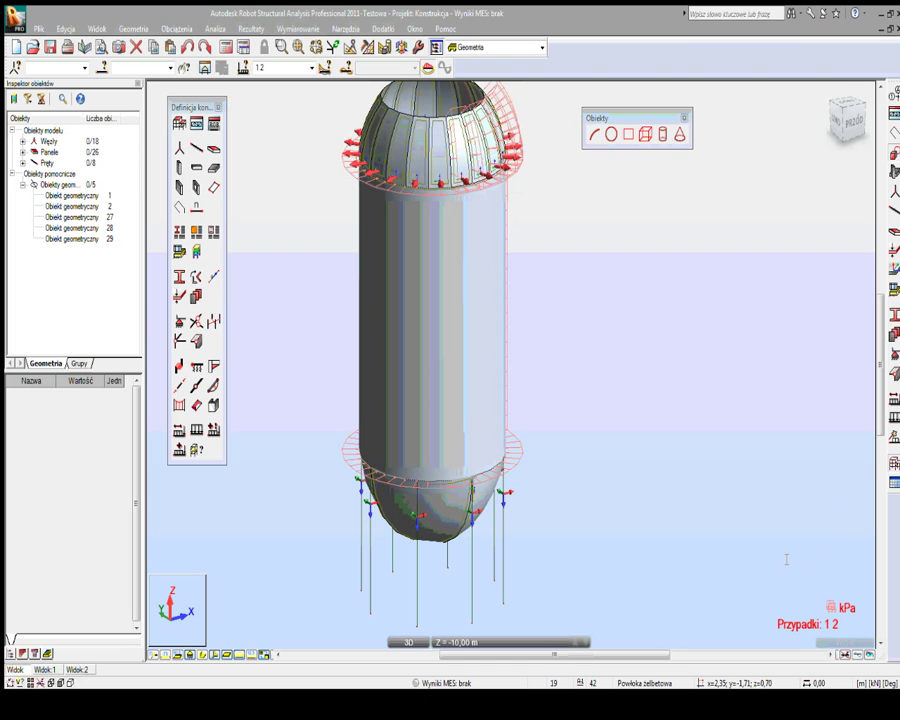
Step: Try to isolate the cylinder's side face Bok(1) in a separate editing view
{"action": "right_click", "coordinate": [491, 241]}
{"action": "left_click", "coordinate": [543, 262]}
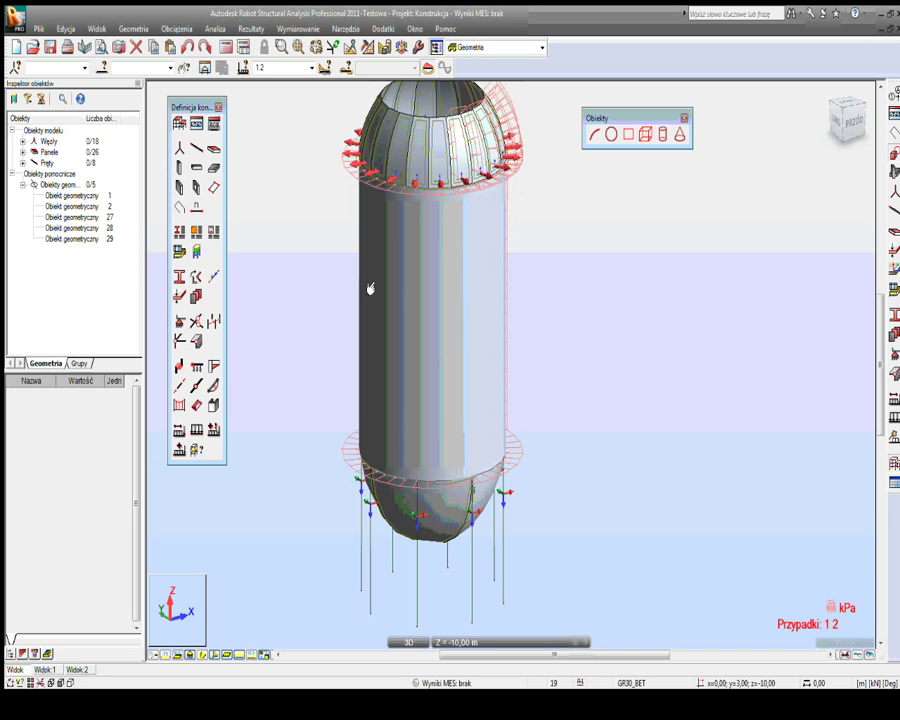
{"action": "left_click", "coordinate": [420, 297]}
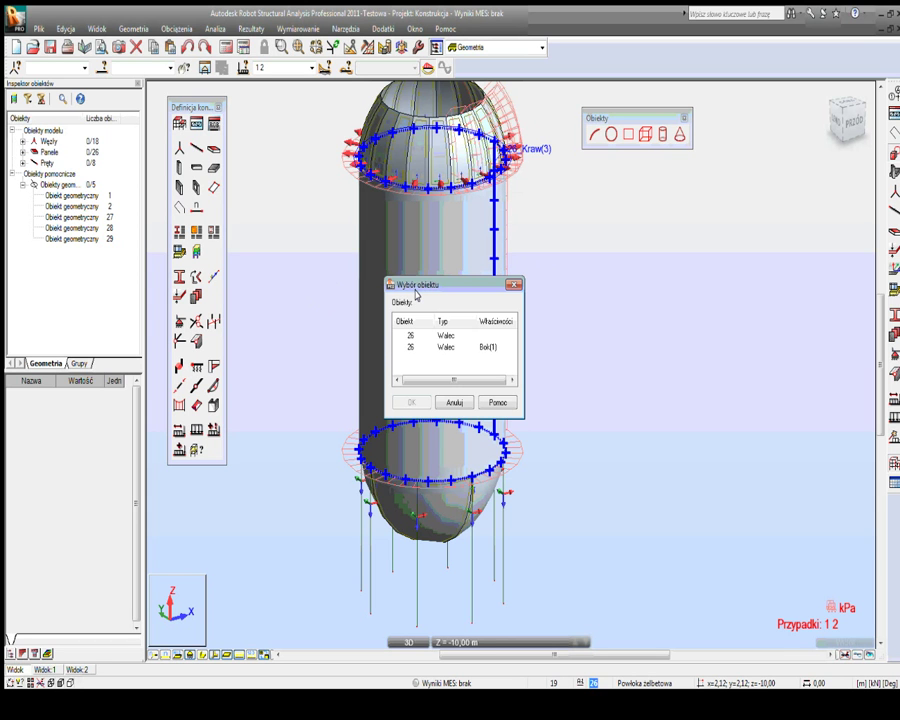
{"action": "left_click", "coordinate": [409, 347]}
{"action": "left_click", "coordinate": [427, 406]}
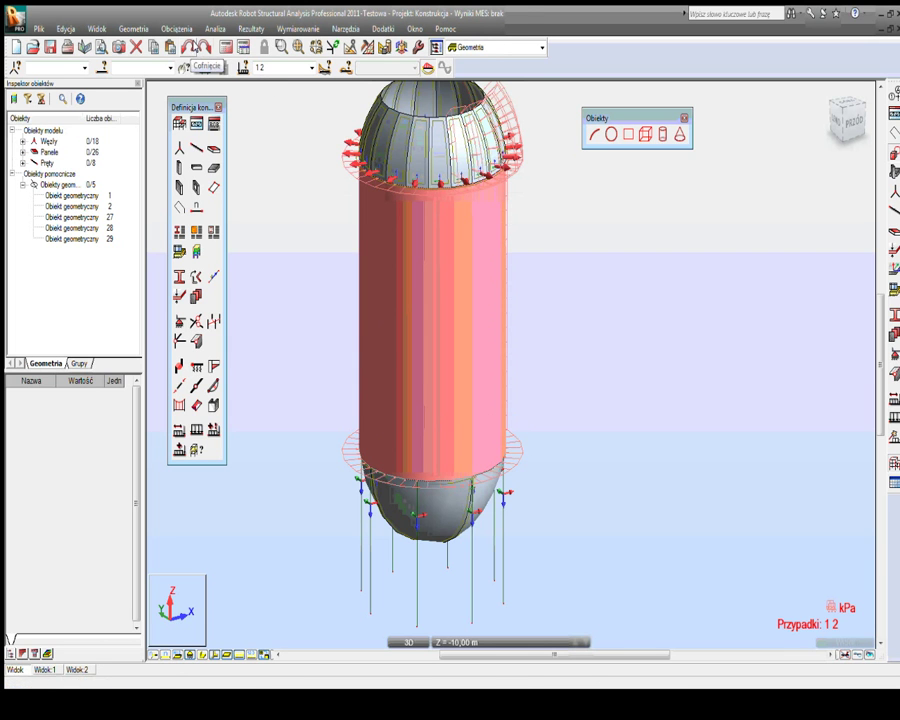
{"action": "left_click", "coordinate": [147, 47]}
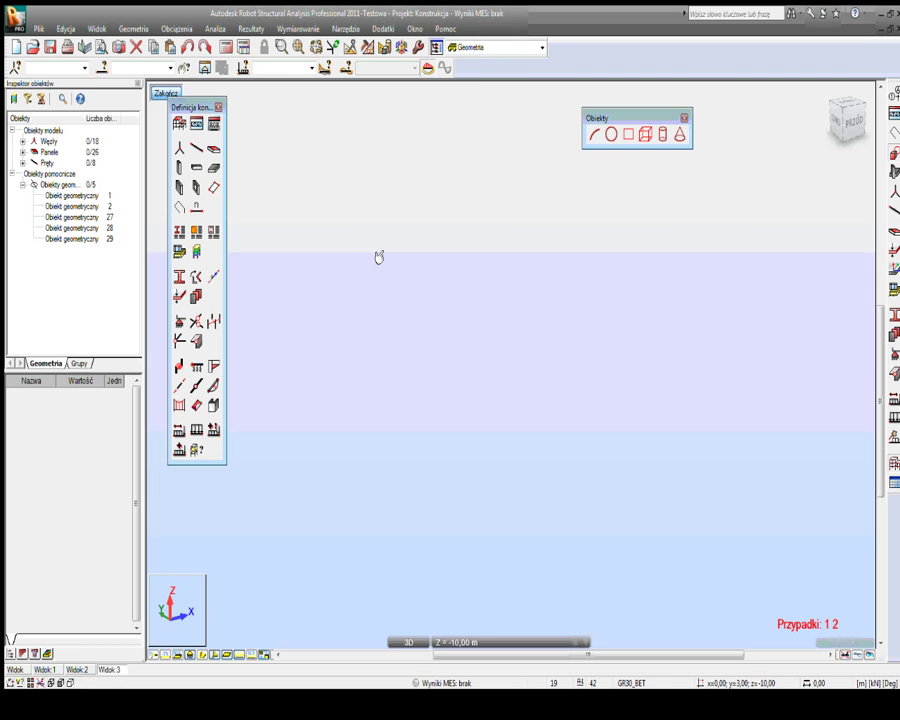
{"action": "key", "text": "Escape"}
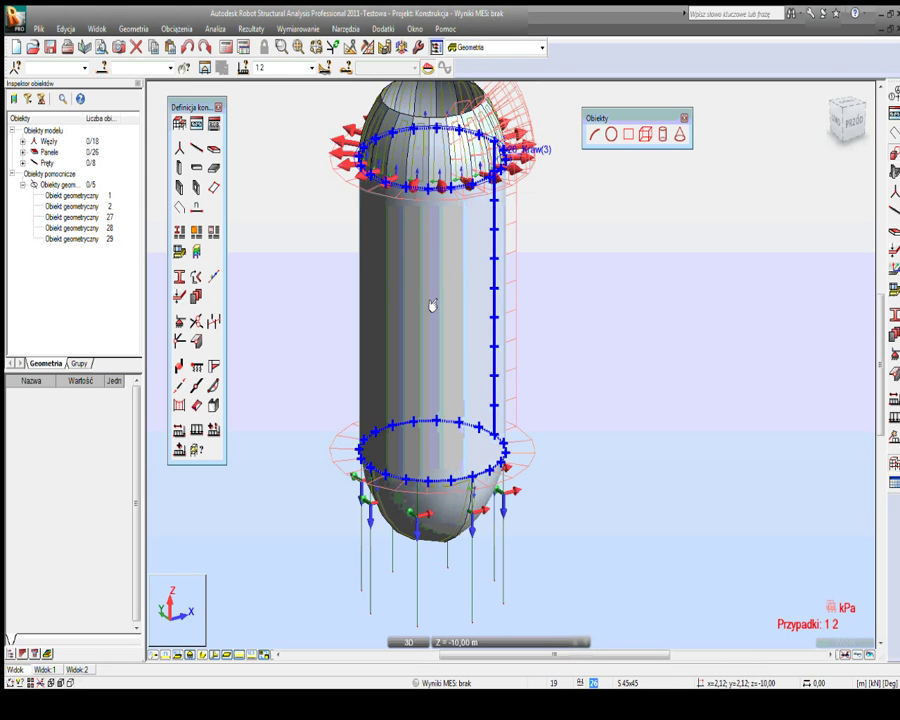
Step: Isolate the whole cylinder, object 26, in a separate editing view, examine the load on its wall, and return to the full model
{"action": "left_click", "coordinate": [478, 302]}
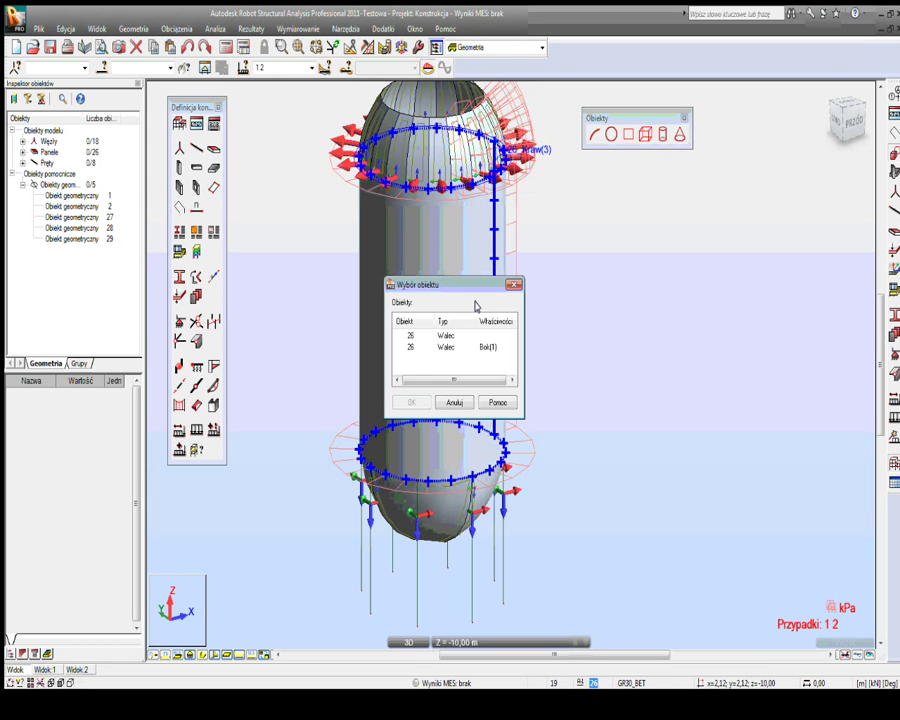
{"action": "left_click", "coordinate": [410, 335]}
{"action": "left_click", "coordinate": [412, 402]}
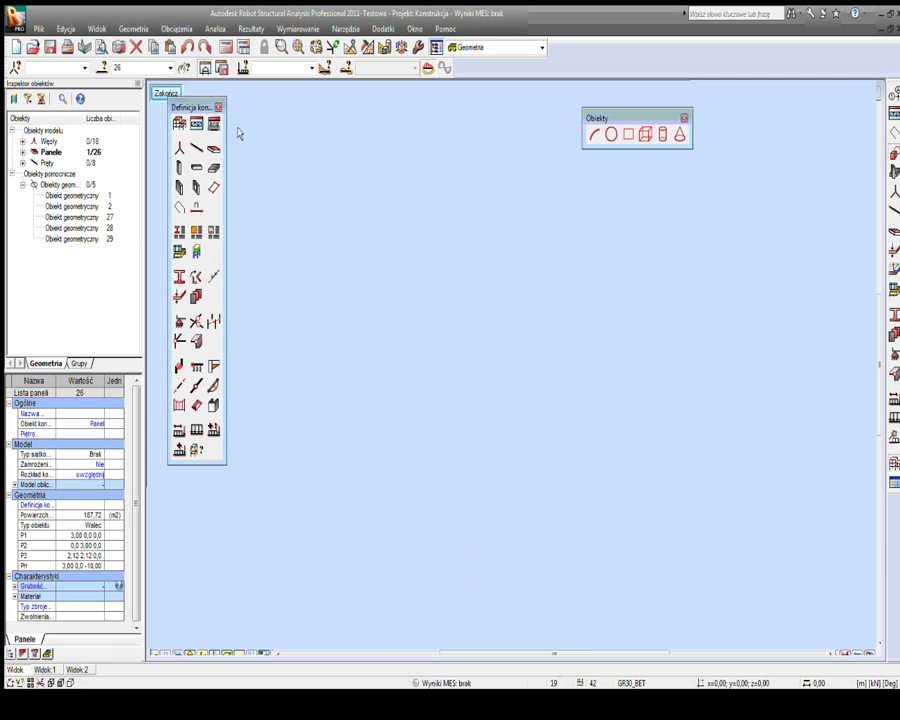
{"action": "left_click", "coordinate": [470, 204]}
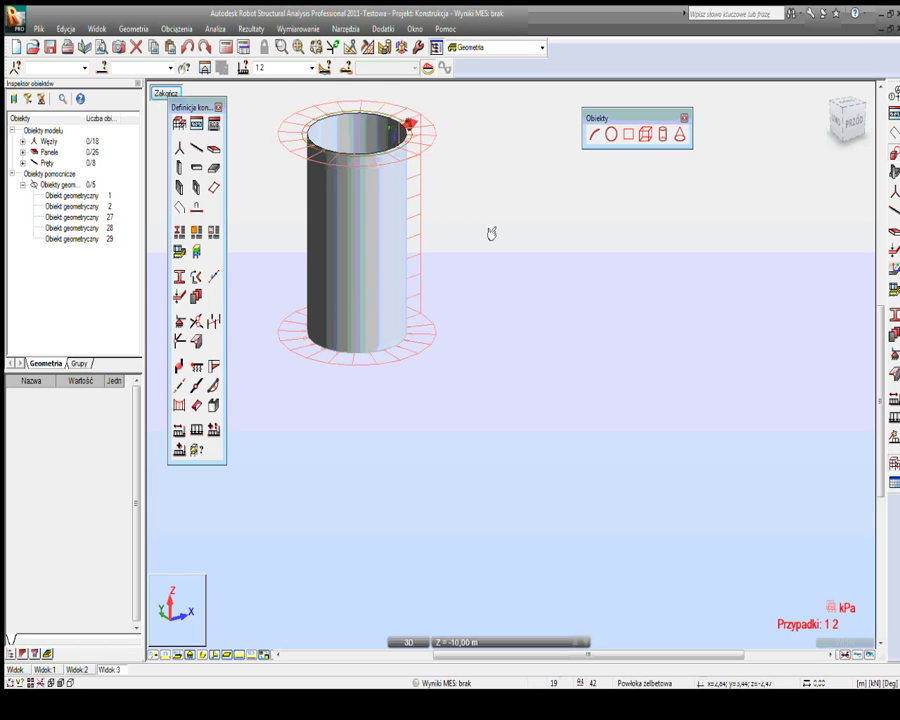
{"action": "middle_click_drag", "start_coordinate": [486, 232], "coordinate": [494, 250]}
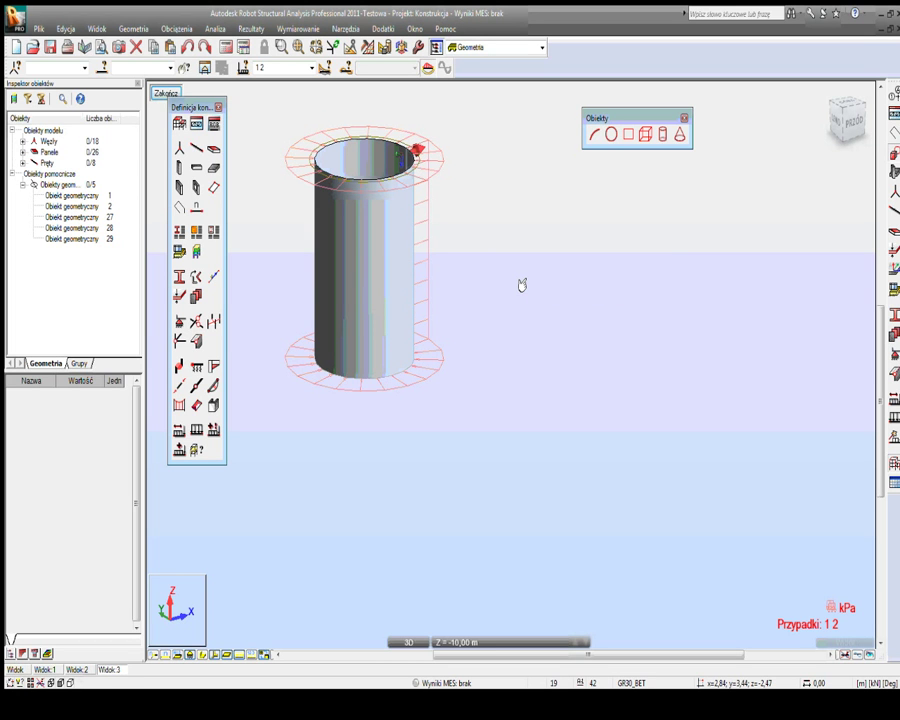
{"action": "left_click", "coordinate": [162, 97]}
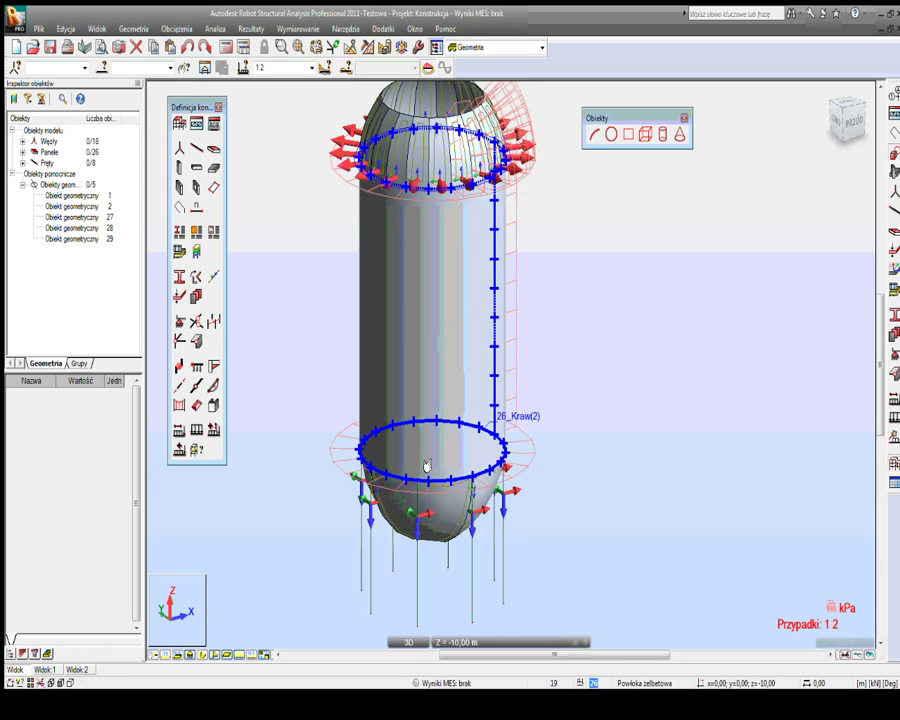
Step: Hide the load and local-axis symbols and select all of the vessel's shell panels with a selection window
{"action": "left_click", "coordinate": [436, 497]}
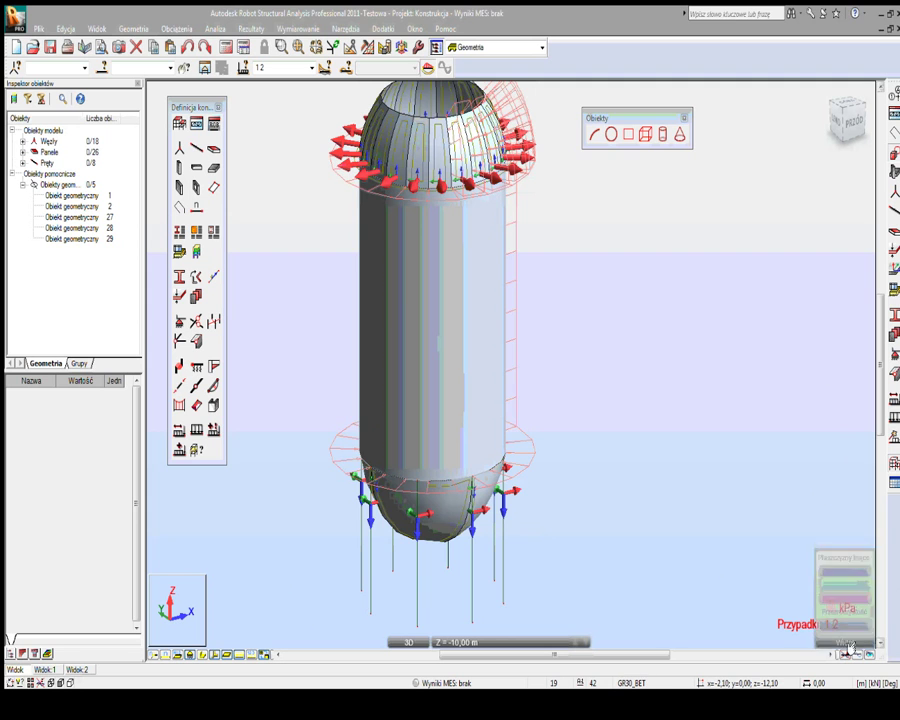
{"action": "left_click", "coordinate": [849, 649]}
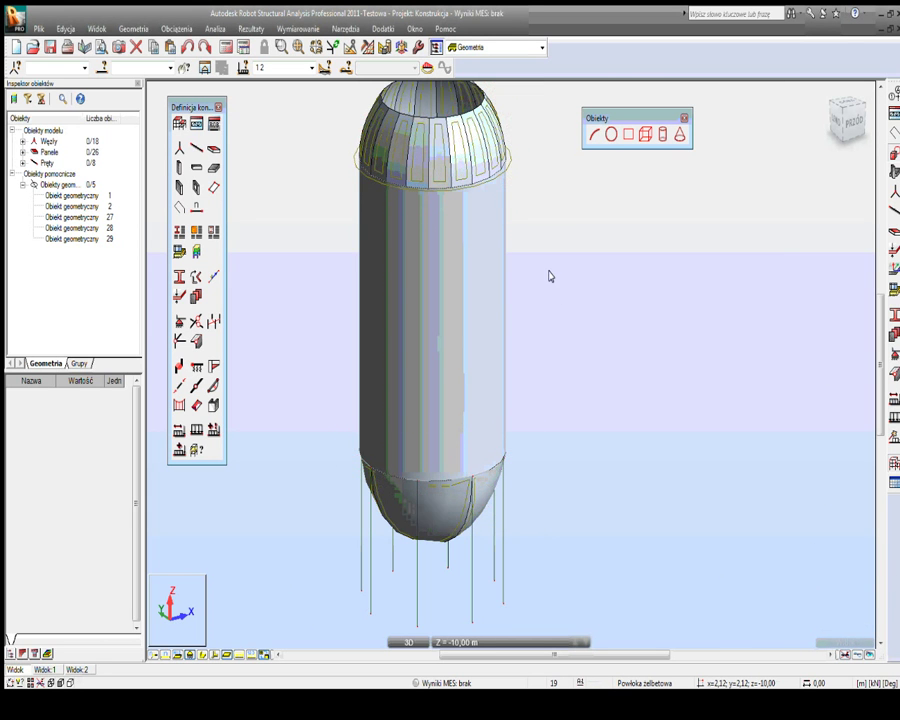
{"action": "scroll", "coordinate": [549, 276], "scroll_direction": "down", "scroll_amount": 4}
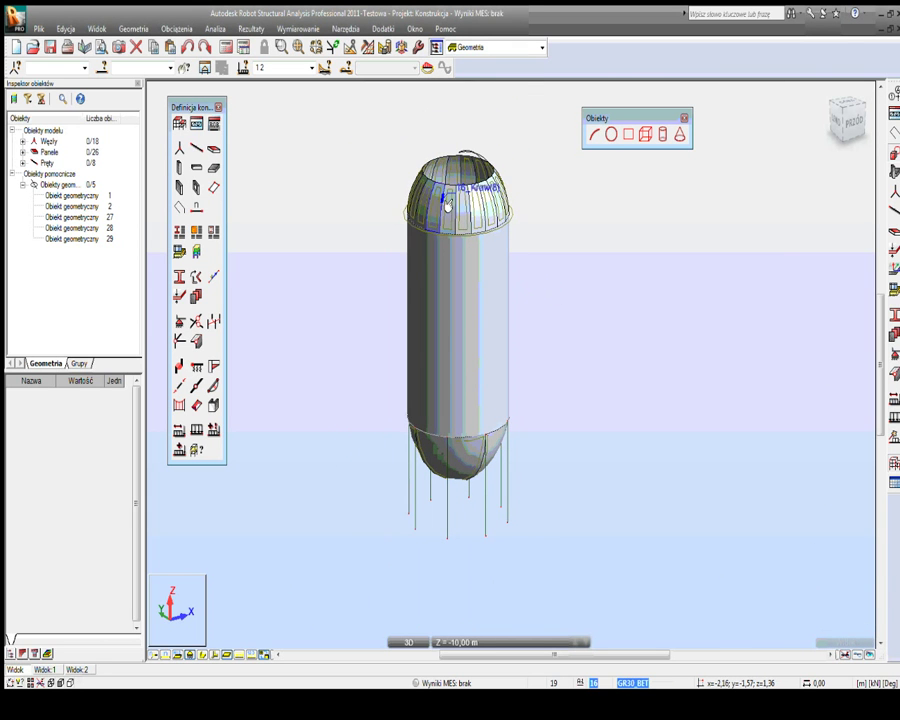
{"action": "left_click", "coordinate": [458, 224]}
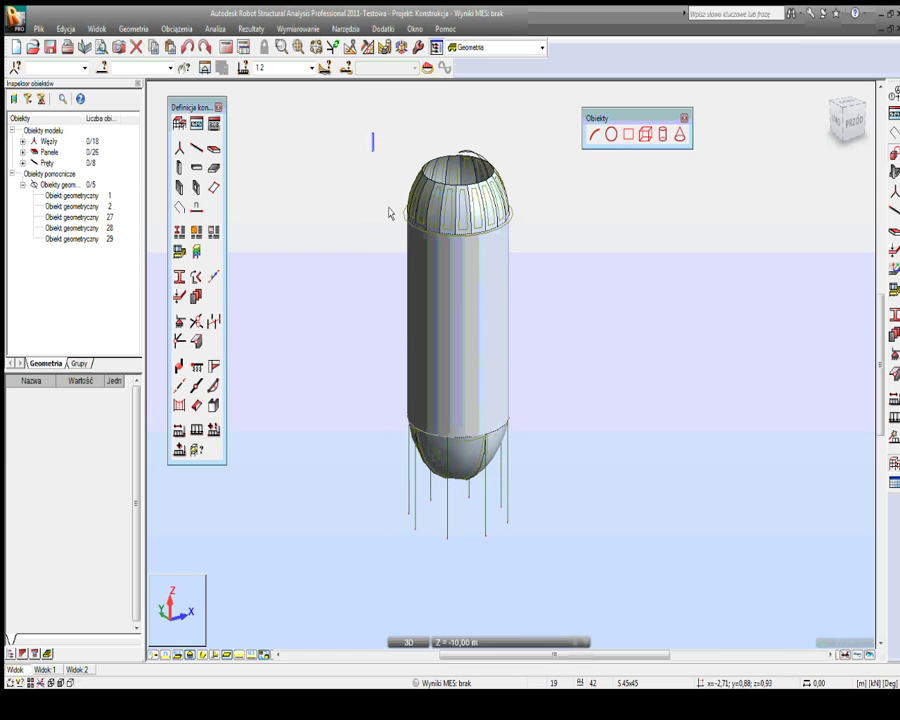
{"action": "left_click_drag", "start_coordinate": [390, 213], "coordinate": [571, 545]}
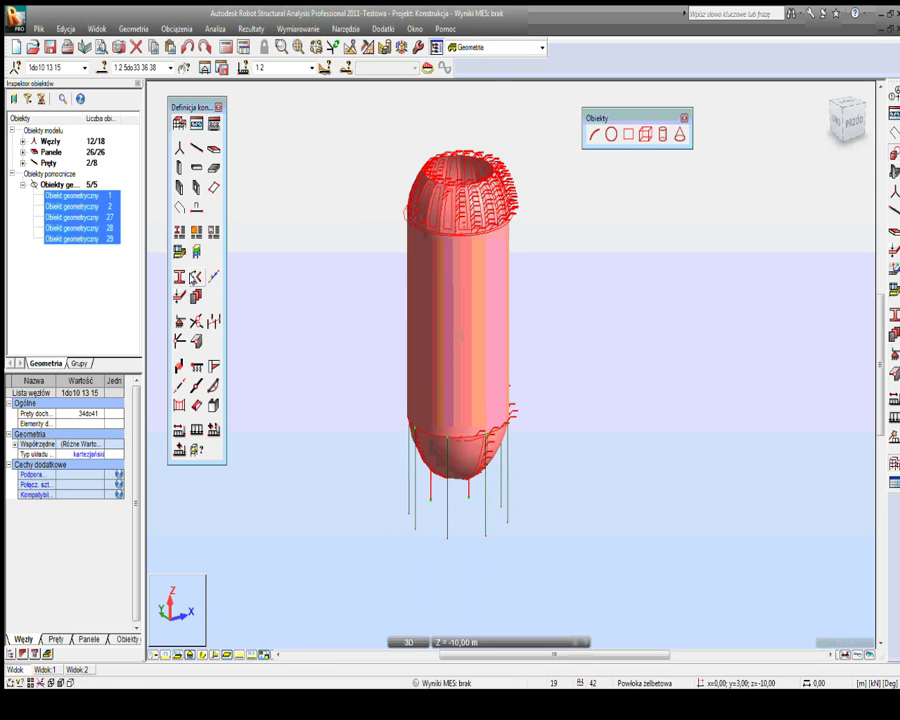
Step: Set the selected shell panels' meshing options to complex Delaunay meshing (Siatkowanie złożone) with an element size of 1 m
{"action": "left_click", "coordinate": [258, 40]}
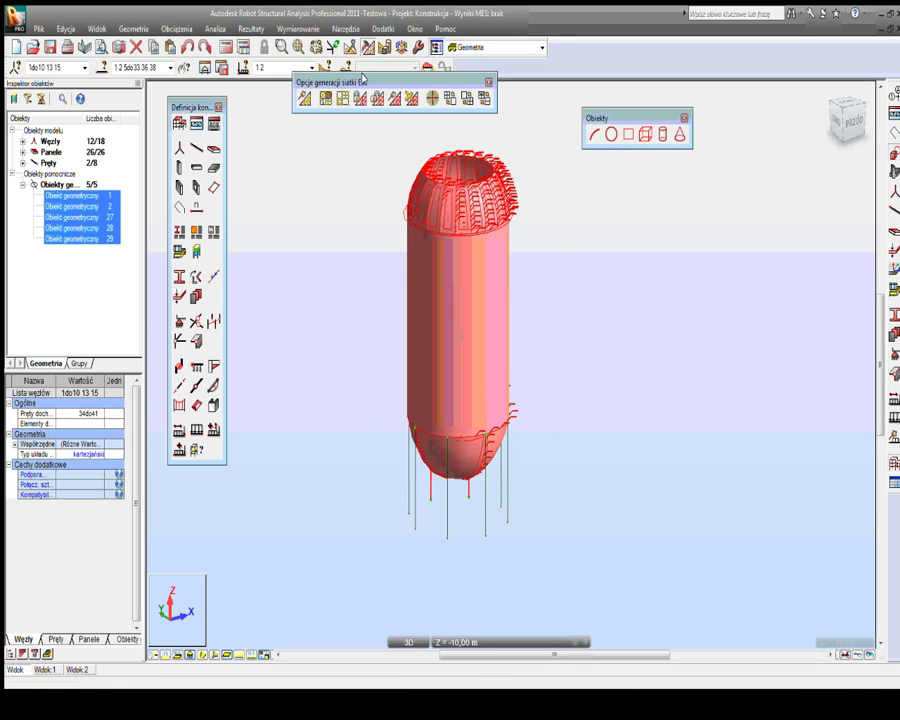
{"action": "left_click_drag", "start_coordinate": [362, 79], "coordinate": [283, 237]}
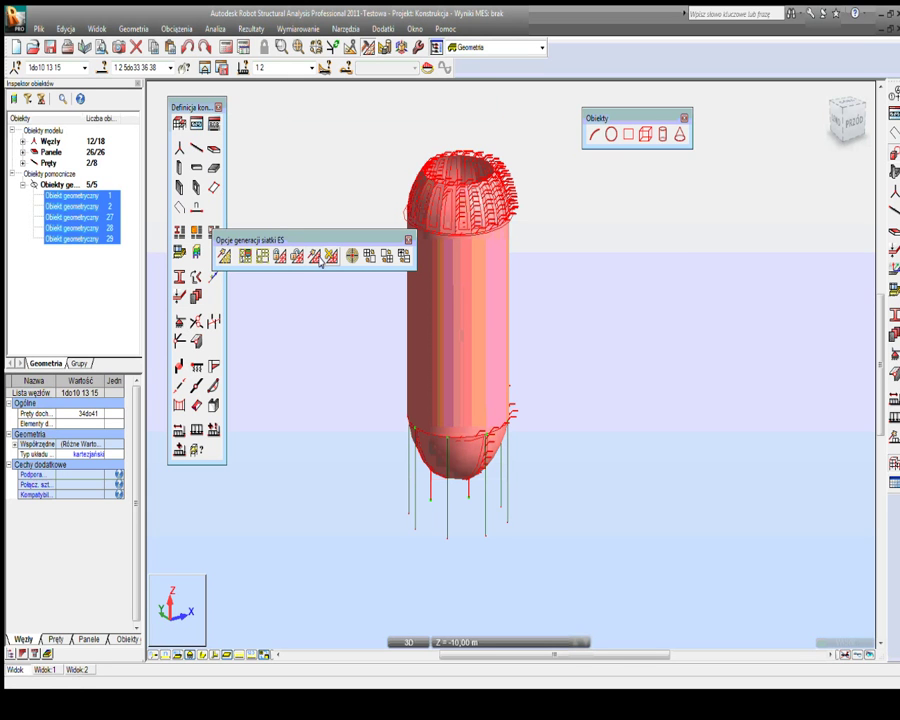
{"action": "left_click", "coordinate": [316, 257]}
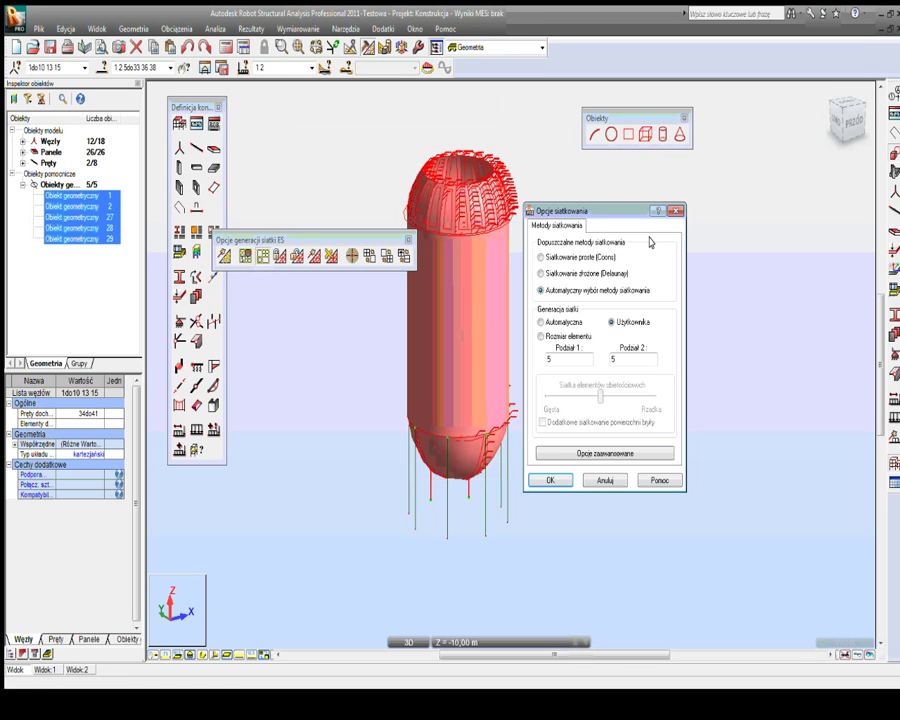
{"action": "left_click", "coordinate": [581, 258]}
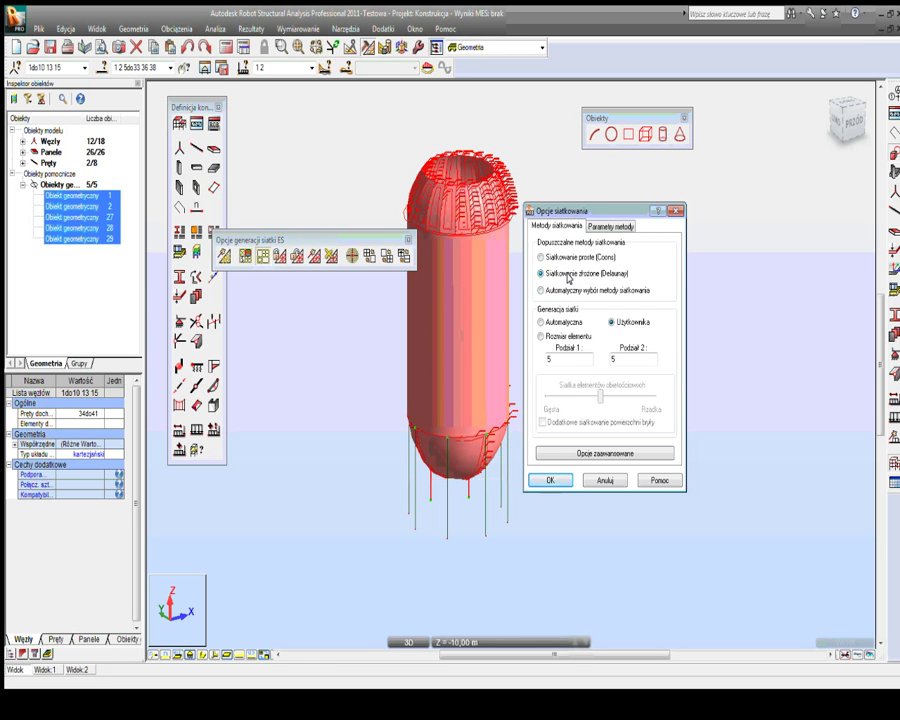
{"action": "left_click", "coordinate": [545, 336]}
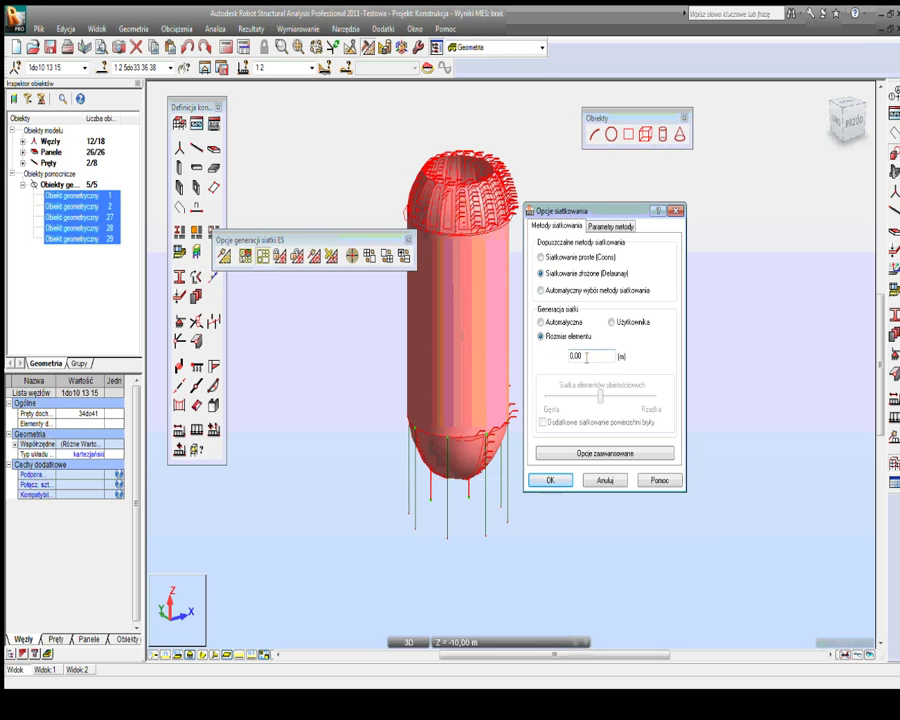
{"action": "left_click_drag", "start_coordinate": [605, 356], "coordinate": [517, 356]}
{"action": "type", "text": "1"}
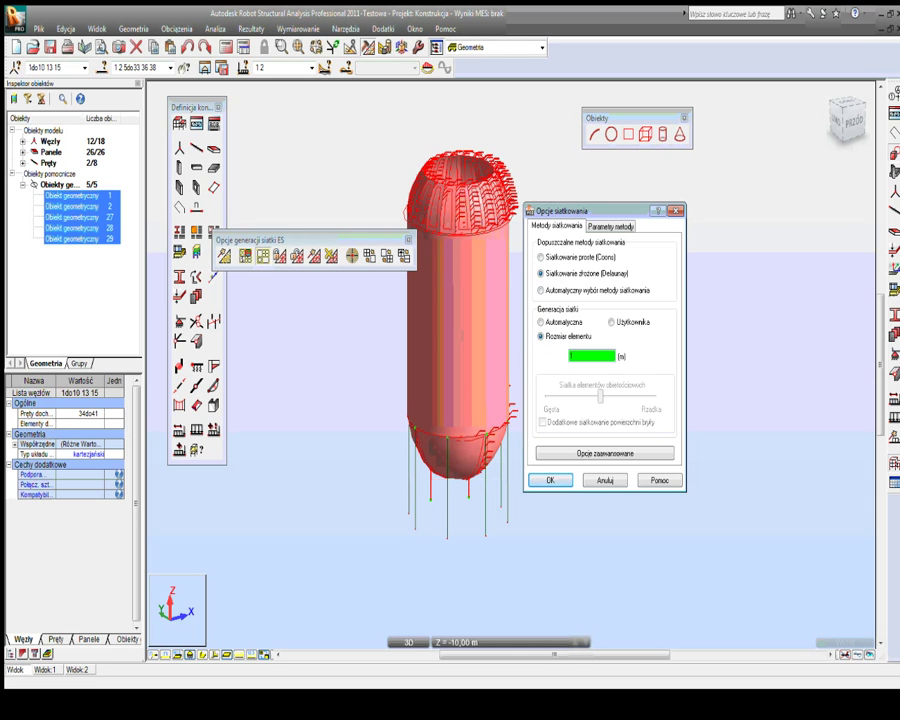
Step: Try three-node triangular surface elements (Trójkąty 3-węzłowe) with a non-regular Delaunay + Kang mesh in the advanced meshing options
{"action": "left_click", "coordinate": [600, 453]}
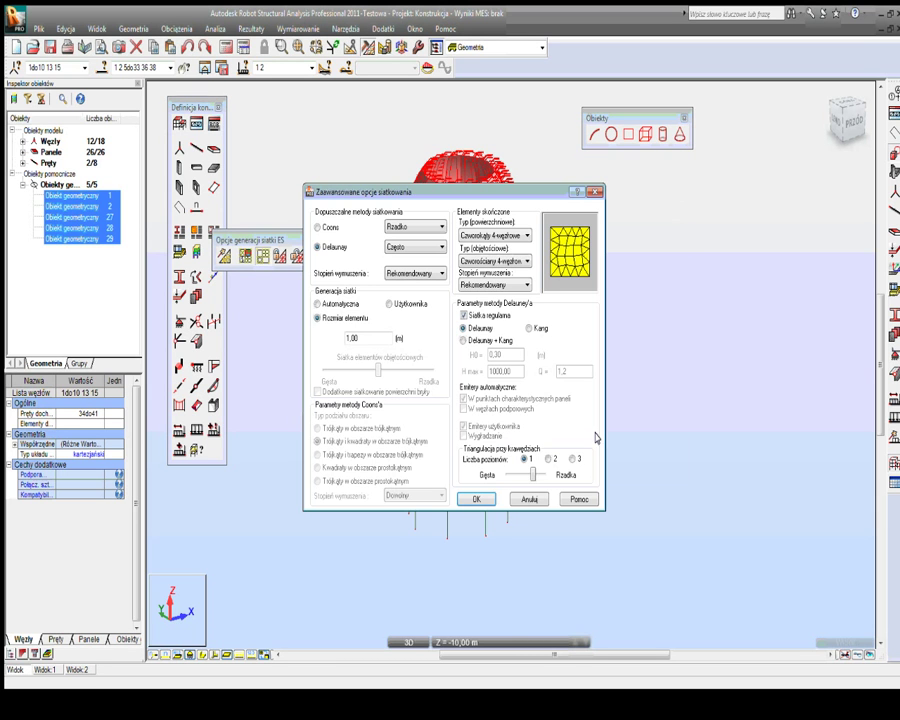
{"action": "left_click", "coordinate": [495, 235]}
{"action": "left_click", "coordinate": [493, 246]}
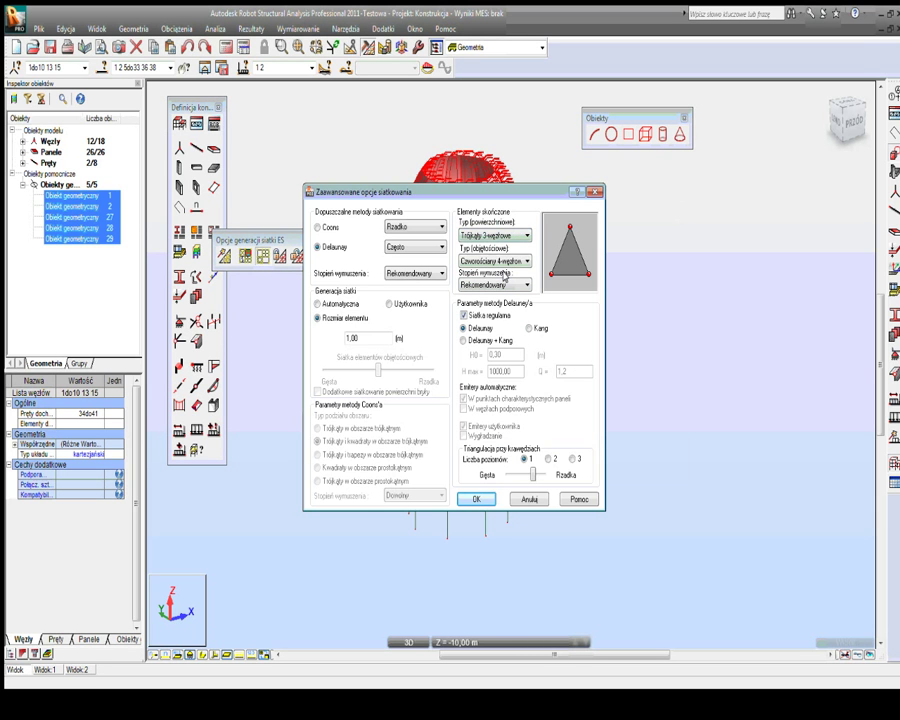
{"action": "left_click", "coordinate": [464, 315]}
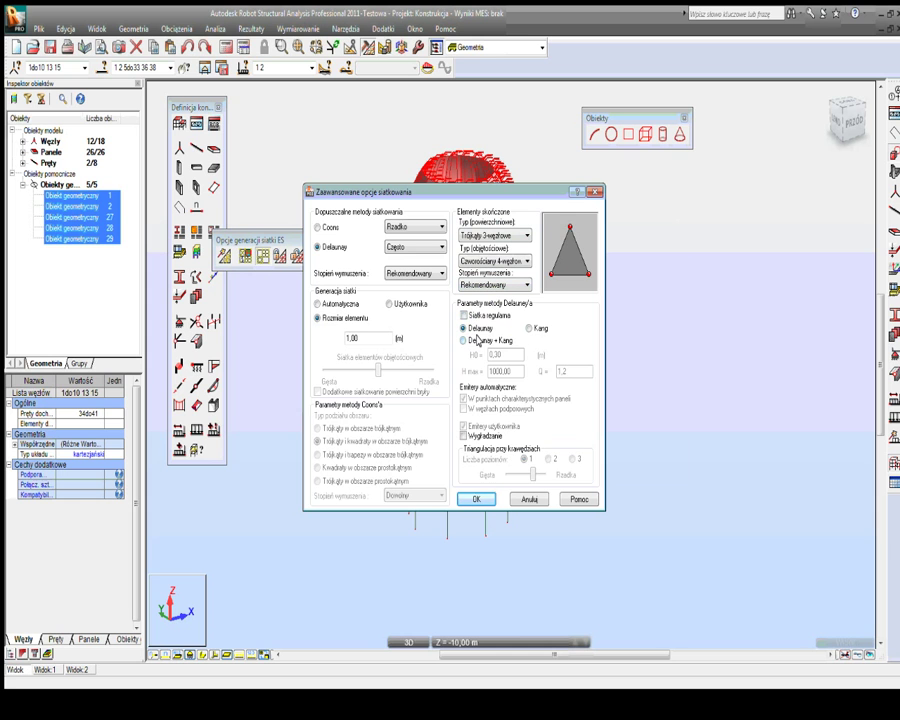
{"action": "left_click", "coordinate": [478, 340]}
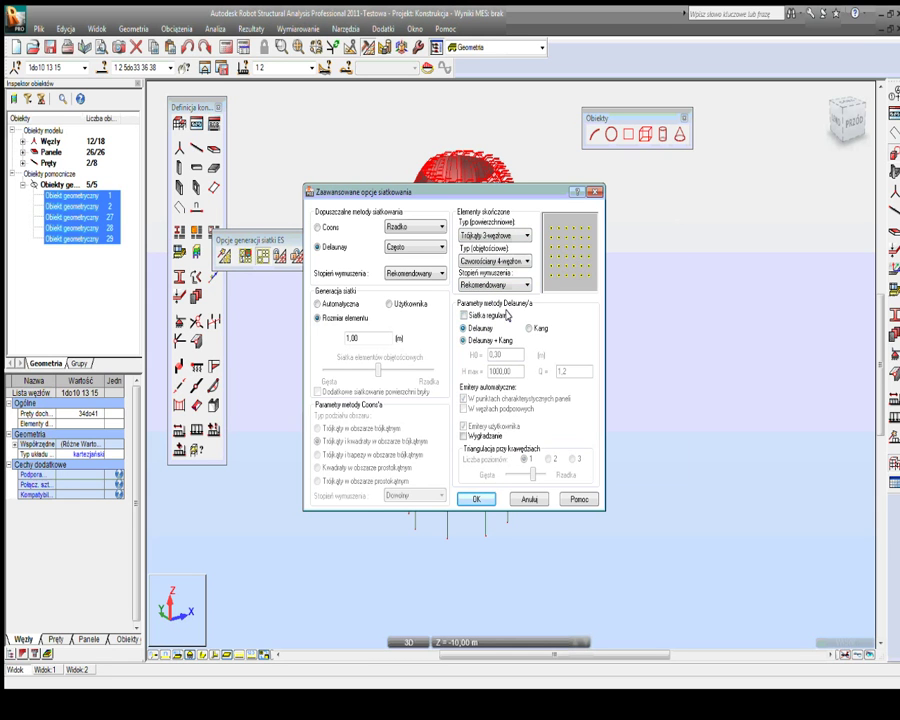
{"action": "left_click", "coordinate": [464, 340]}
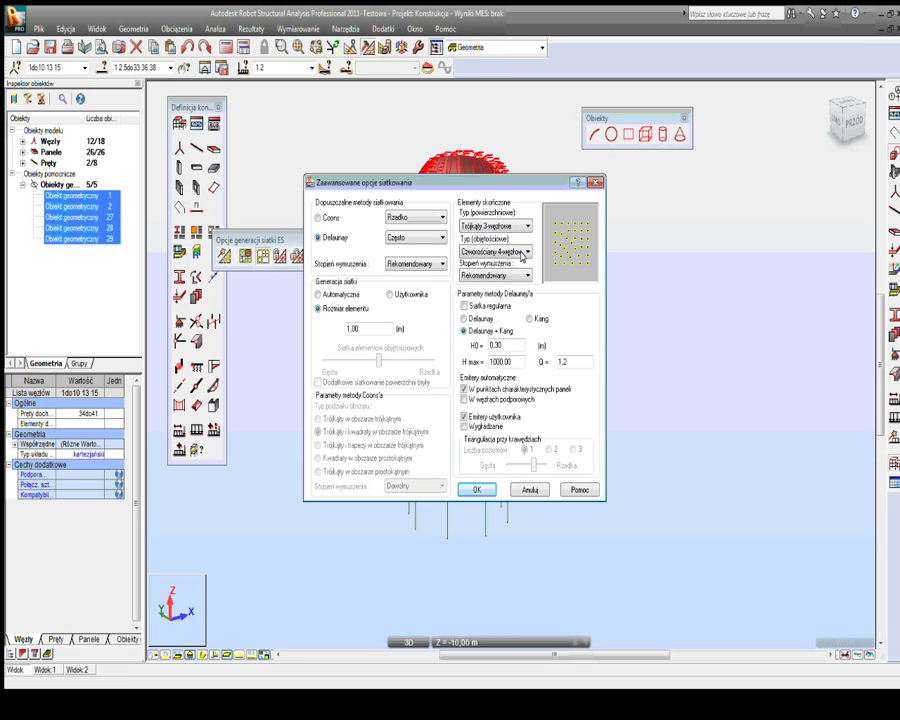
Step: Return to a regular Delaunay mesh and compare its preview with that of the Coons method
{"action": "left_click", "coordinate": [463, 318]}
{"action": "left_click", "coordinate": [464, 305]}
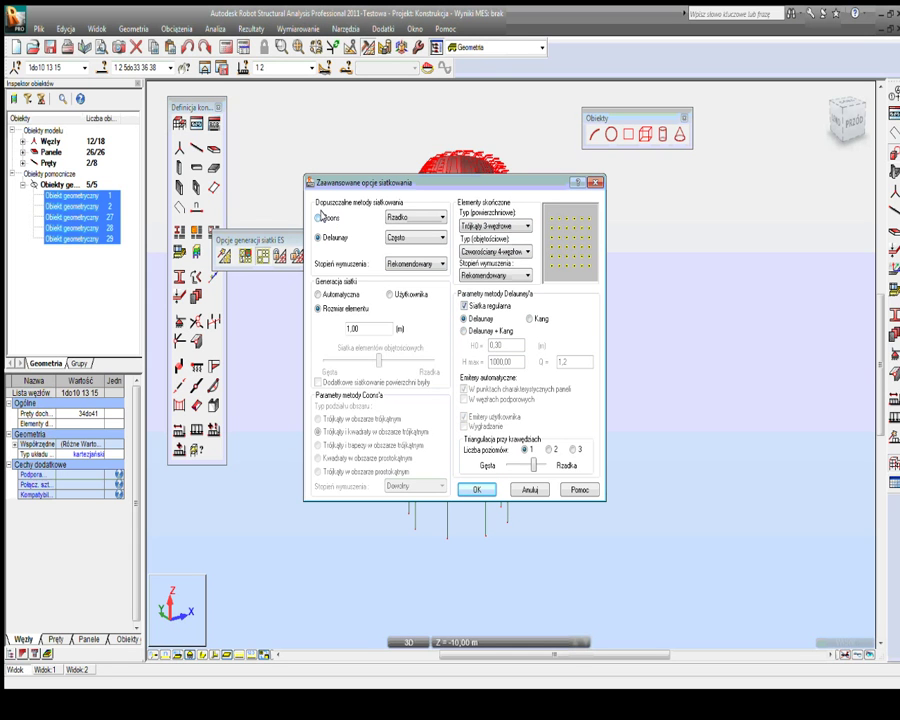
{"action": "left_click", "coordinate": [319, 217]}
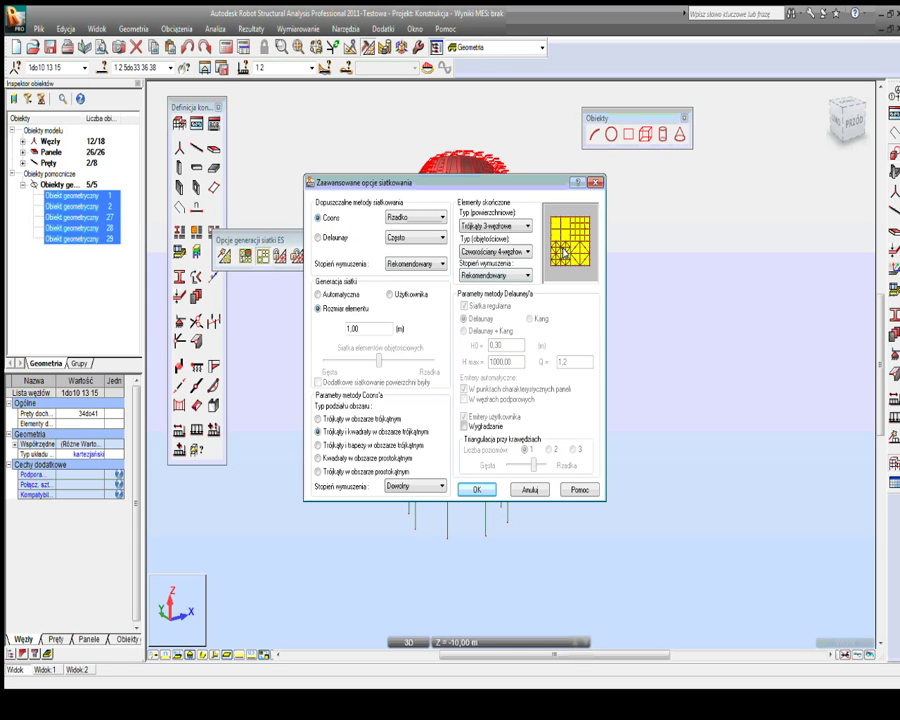
{"action": "left_click", "coordinate": [318, 237]}
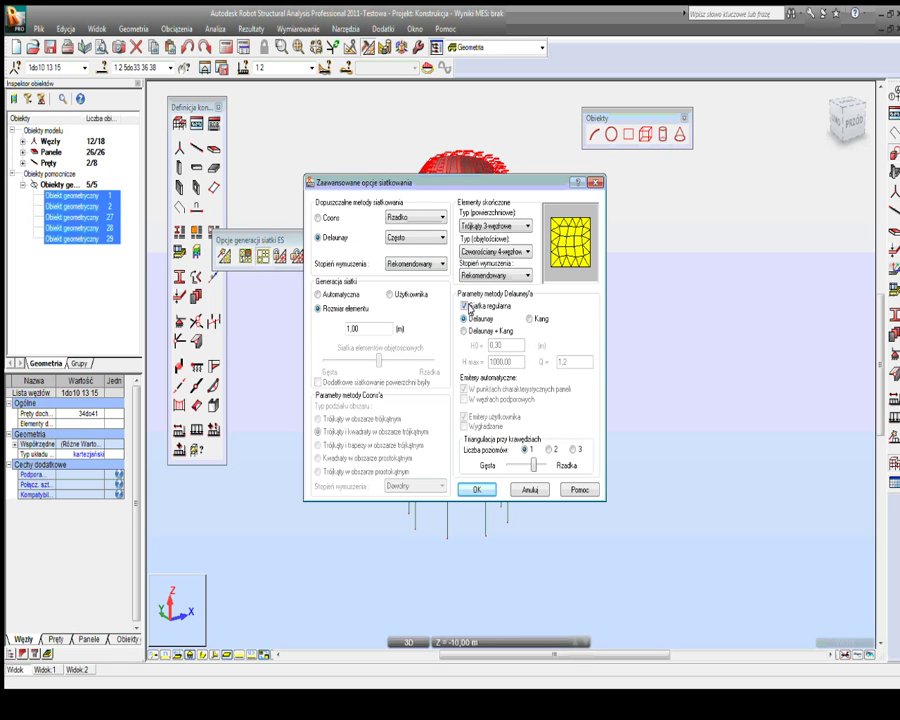
Step: Try a non-regular Delaunay + Kang mesh with smoothing (Wygładzanie) enabled
{"action": "left_click", "coordinate": [465, 306]}
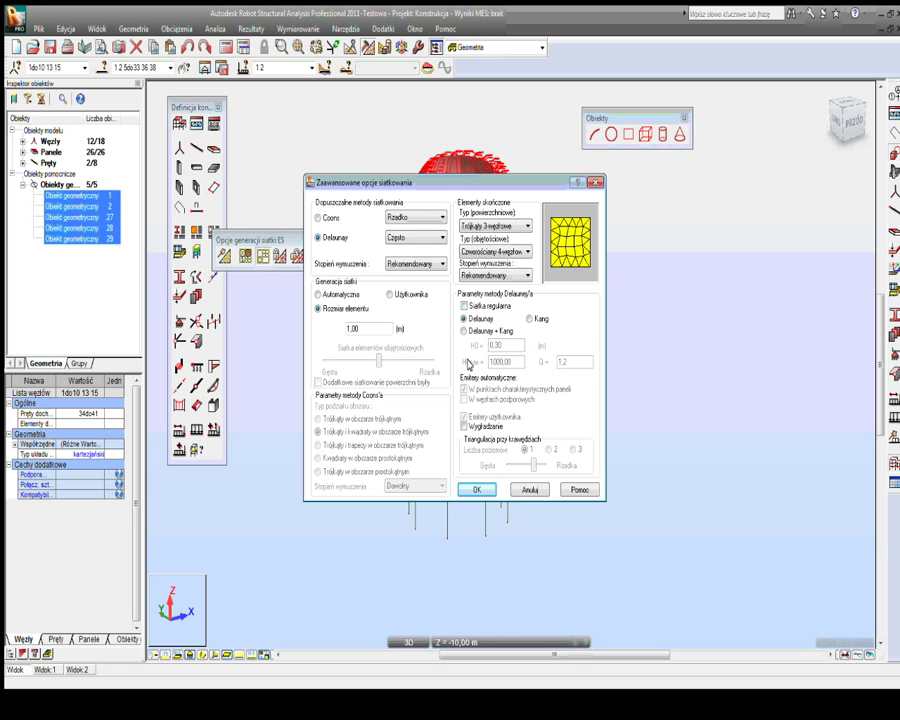
{"action": "left_click", "coordinate": [464, 330]}
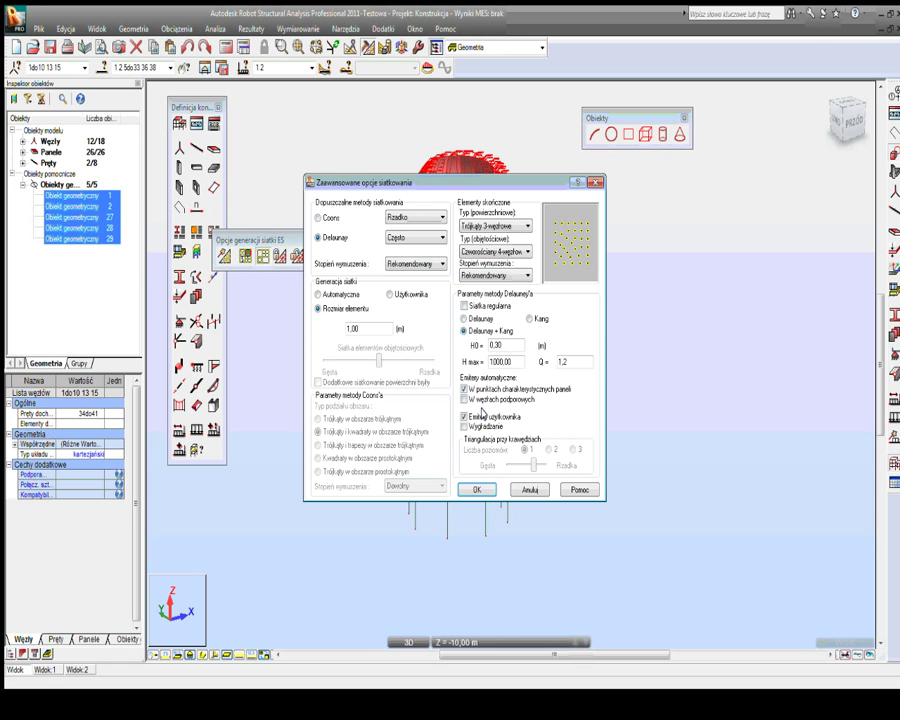
{"action": "left_click", "coordinate": [464, 426]}
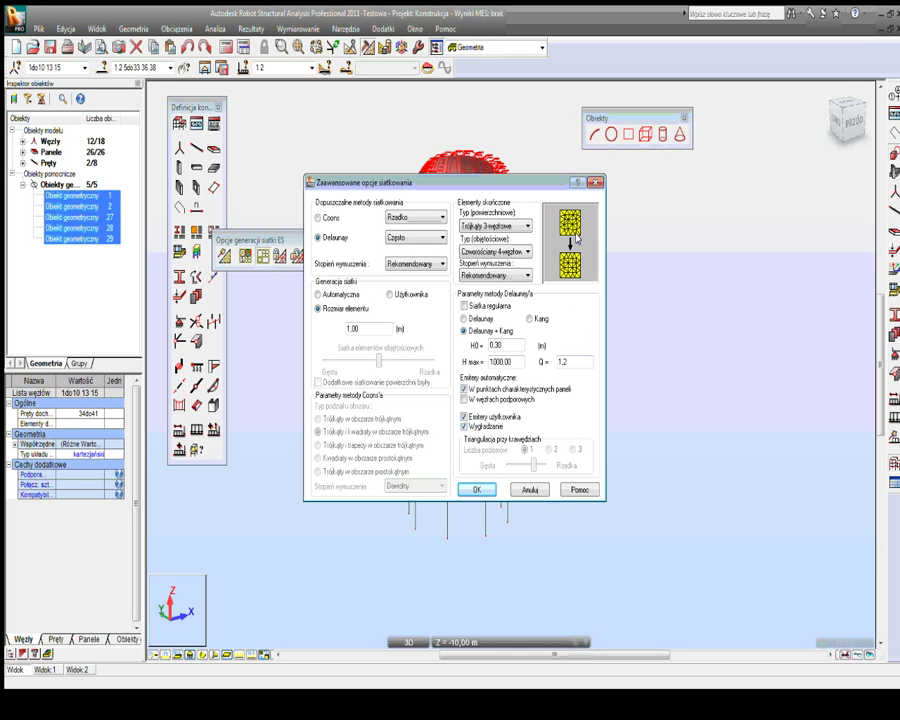
Step: Try the Coons method with triangles in rectangular regions (Trójkąty w obszarze prostokątnym) and discard the advanced option changes
{"action": "left_click", "coordinate": [319, 217]}
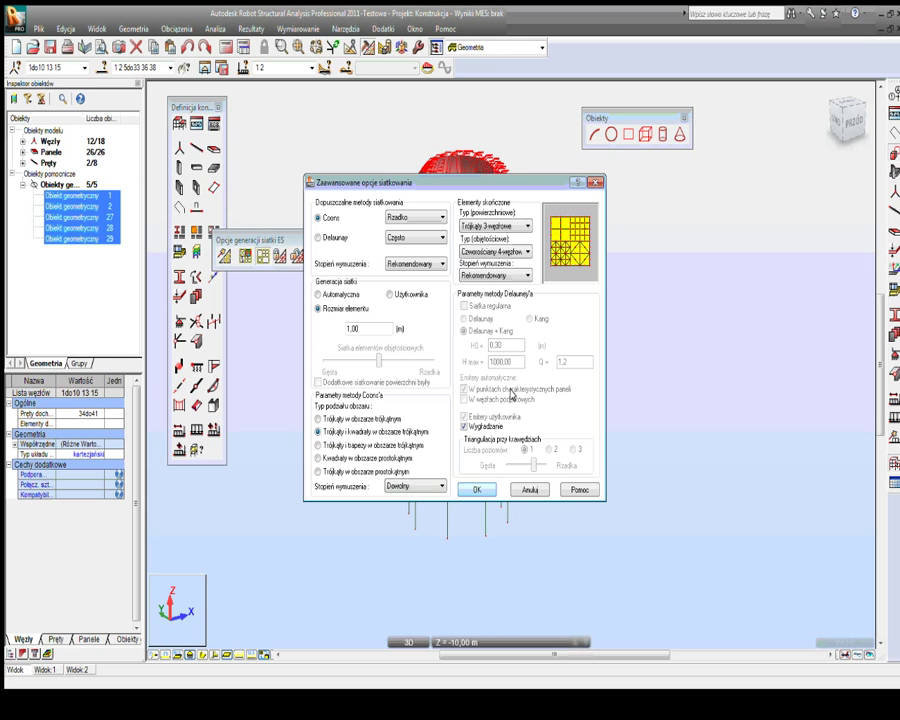
{"action": "left_click_drag", "start_coordinate": [402, 184], "coordinate": [458, 137]}
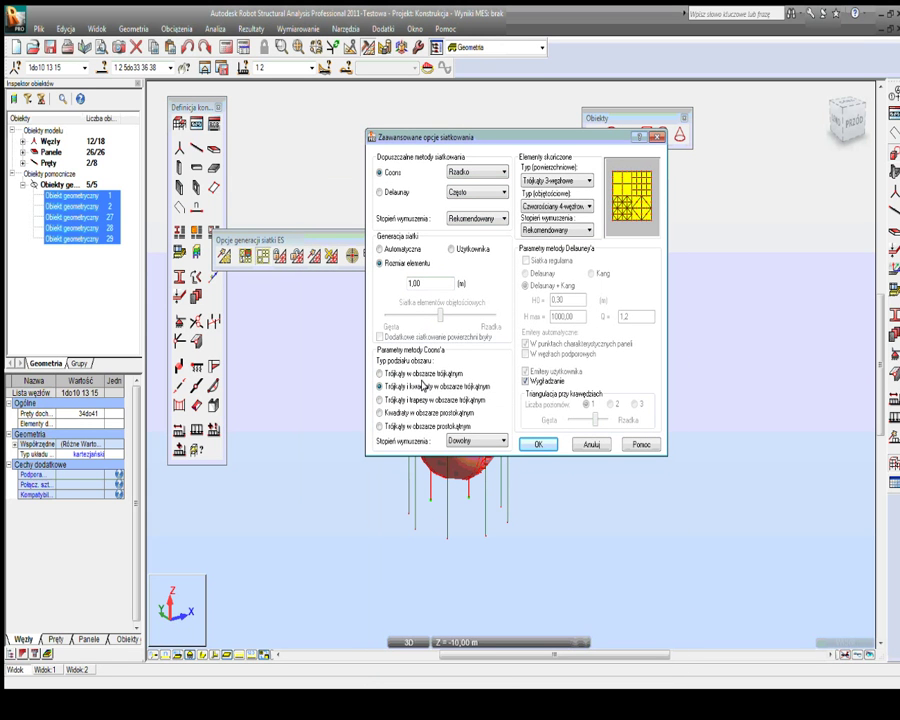
{"action": "left_click", "coordinate": [379, 426]}
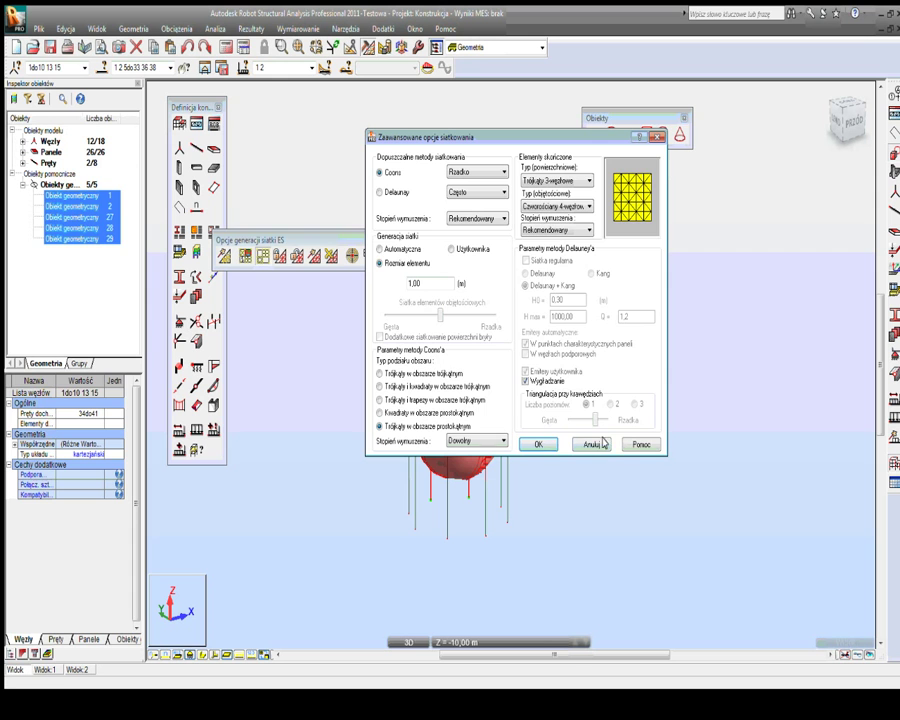
{"action": "left_click", "coordinate": [586, 517]}
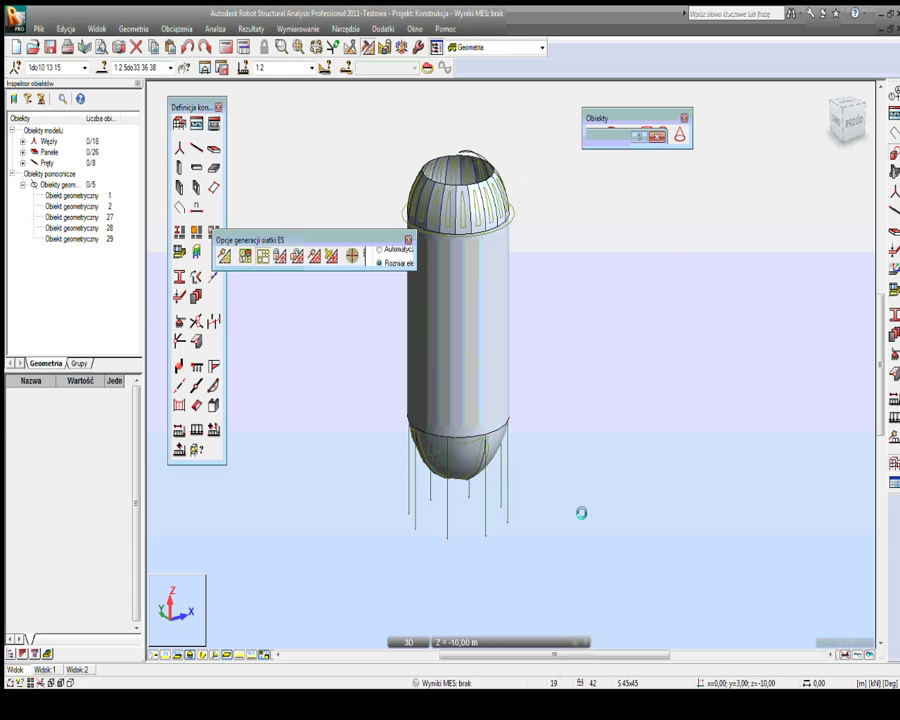
Step: Mesh the whole cylinder, object 26, using the Coons method with squares in rectangular regions (Kwadraty w obszarze prostokątnym)
{"action": "right_click", "coordinate": [403, 155]}
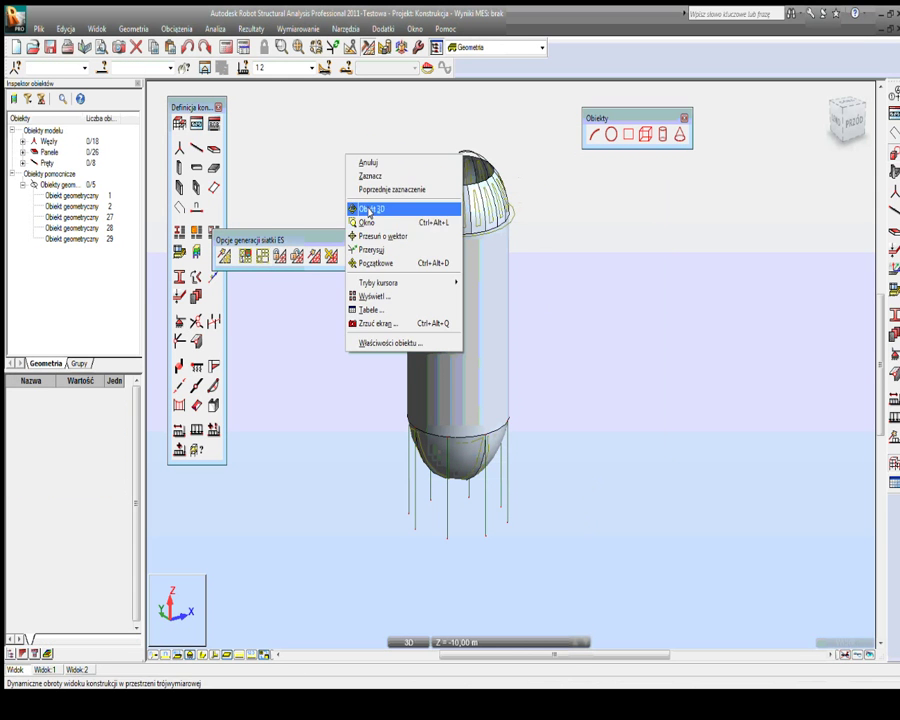
{"action": "left_click", "coordinate": [402, 206]}
{"action": "left_click_drag", "start_coordinate": [470, 276], "coordinate": [470, 260]}
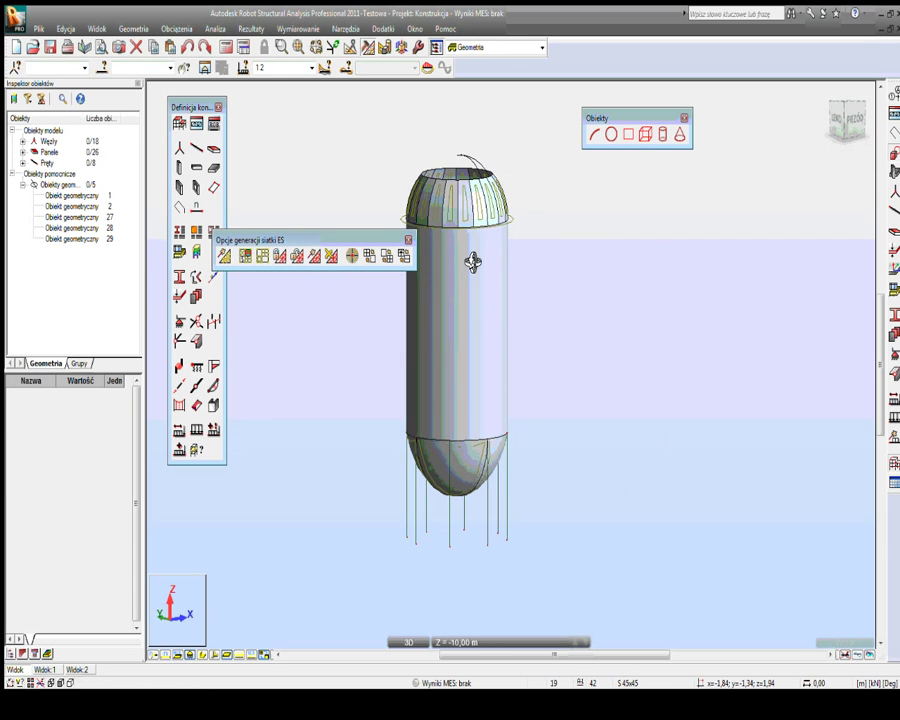
{"action": "right_click", "coordinate": [504, 304]}
{"action": "left_click", "coordinate": [503, 312]}
{"action": "left_click", "coordinate": [504, 312]}
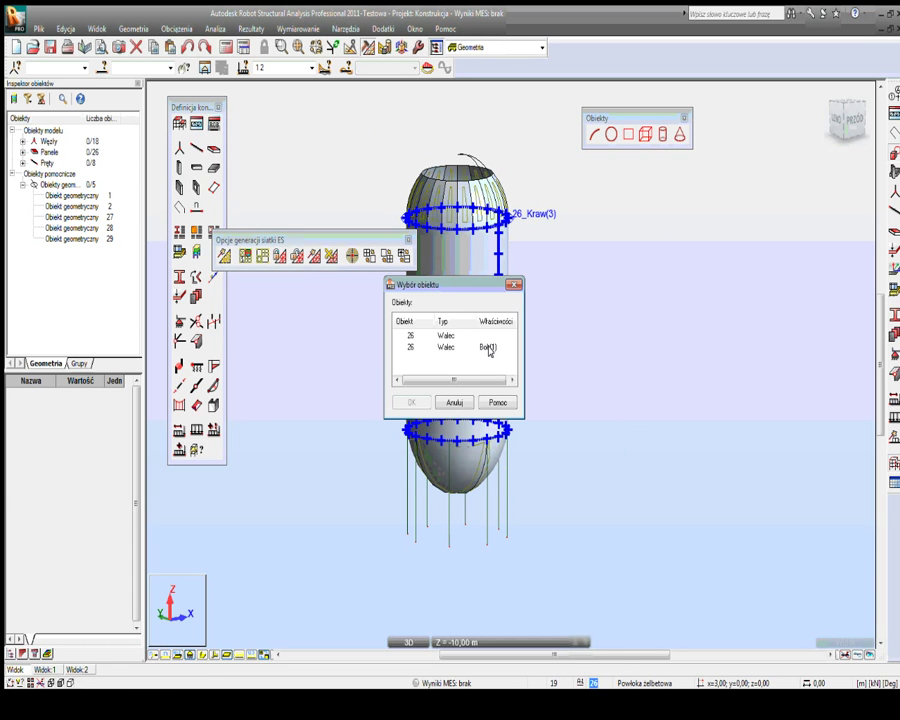
{"action": "left_click", "coordinate": [410, 401]}
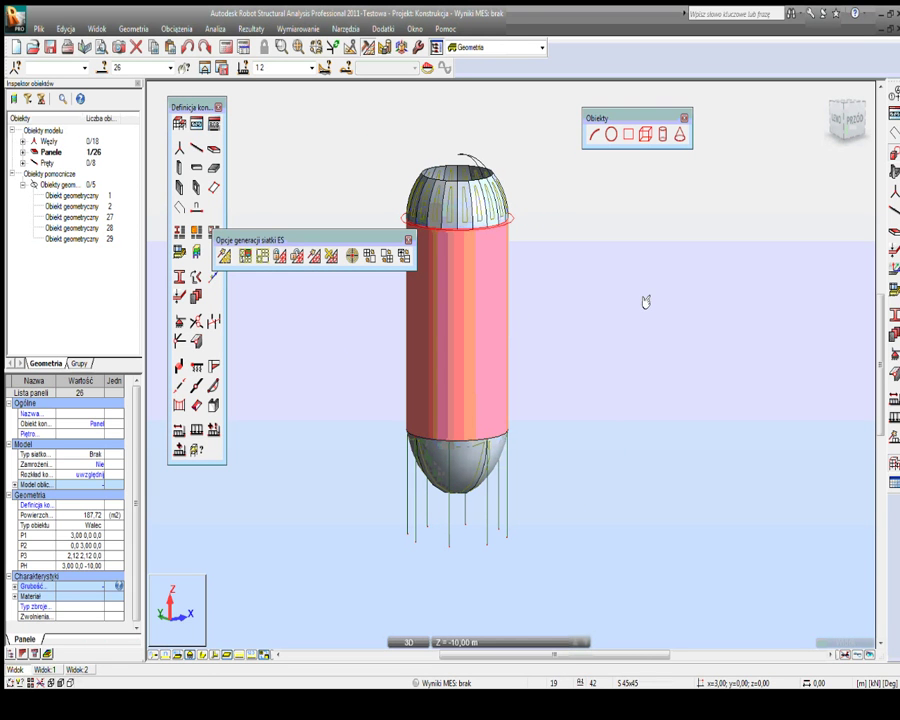
{"action": "left_click", "coordinate": [262, 256]}
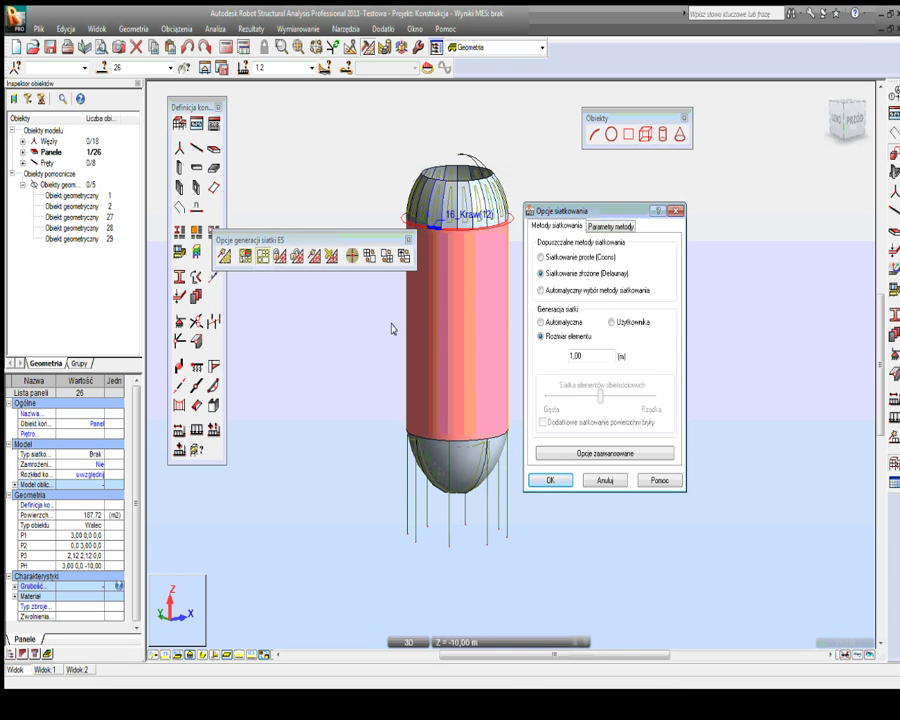
{"action": "left_click", "coordinate": [548, 257]}
{"action": "left_click", "coordinate": [600, 453]}
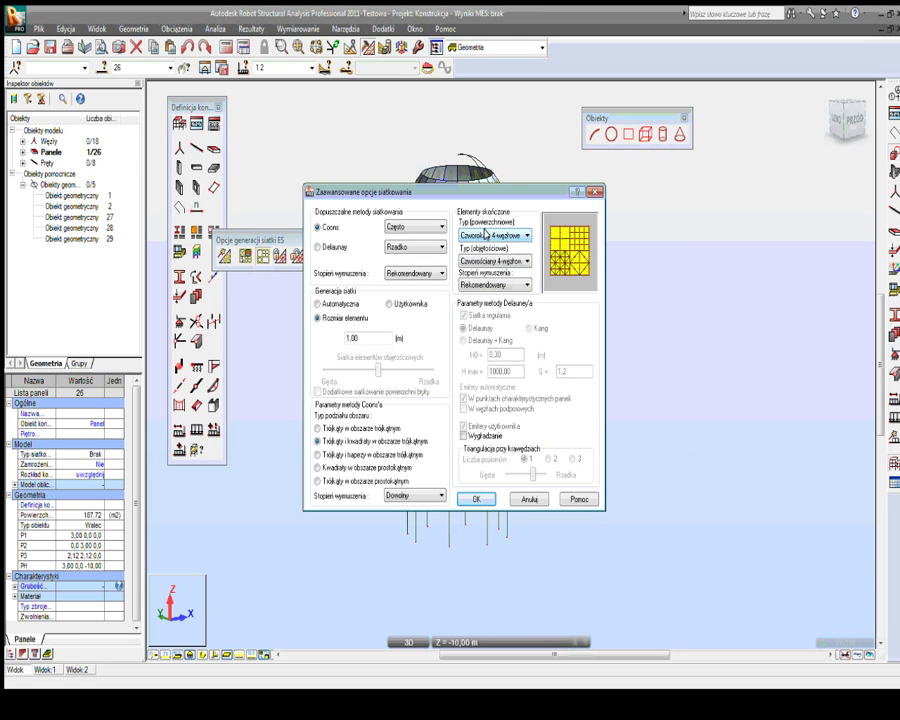
{"action": "left_click", "coordinate": [318, 467]}
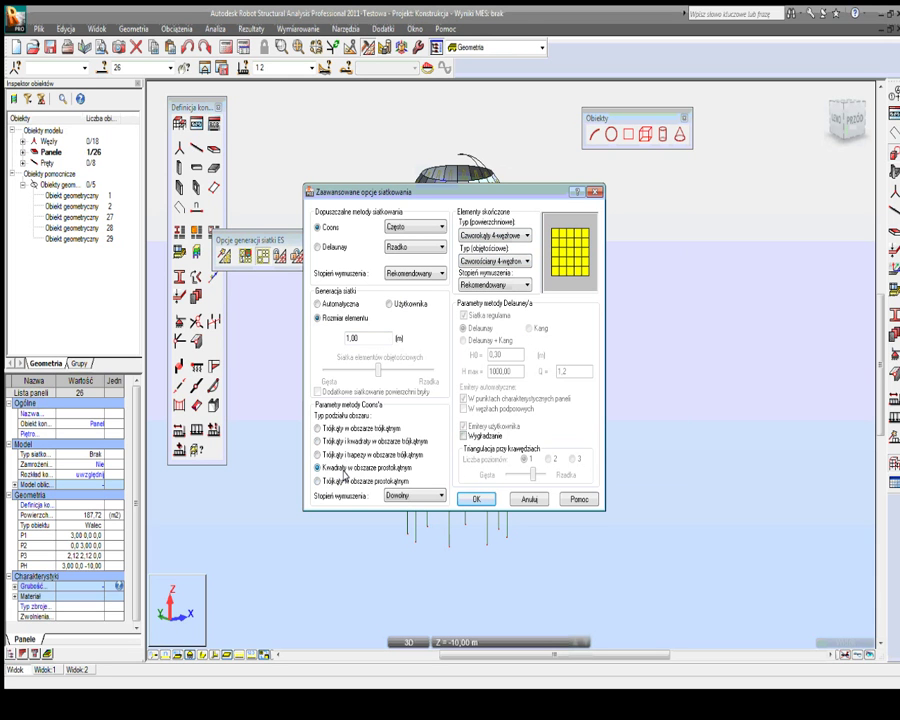
{"action": "left_click", "coordinate": [474, 497]}
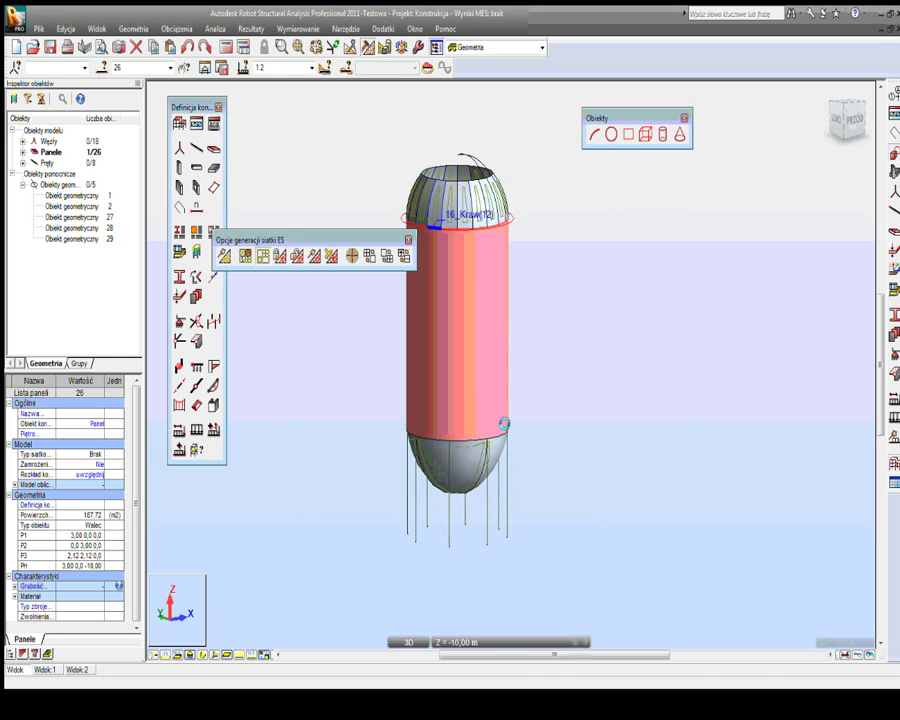
{"action": "left_click", "coordinate": [313, 256]}
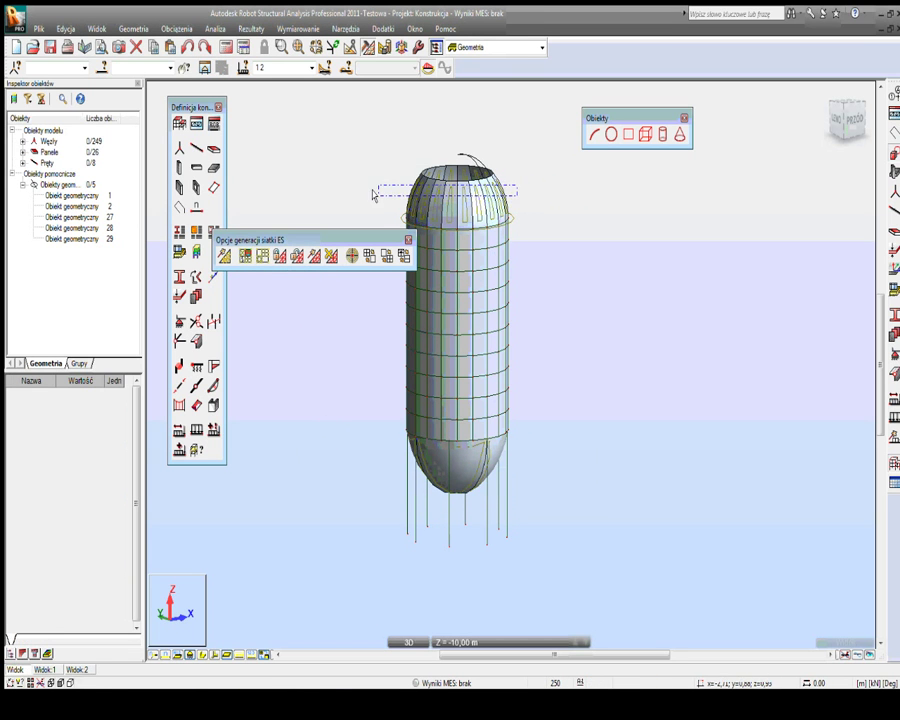
Step: Mesh the top dome panels using the Coons method with triangles and trapezoids in triangular regions (Trójkąty i trapezy w obszarze trójkątnym)
{"action": "left_click", "coordinate": [370, 158]}
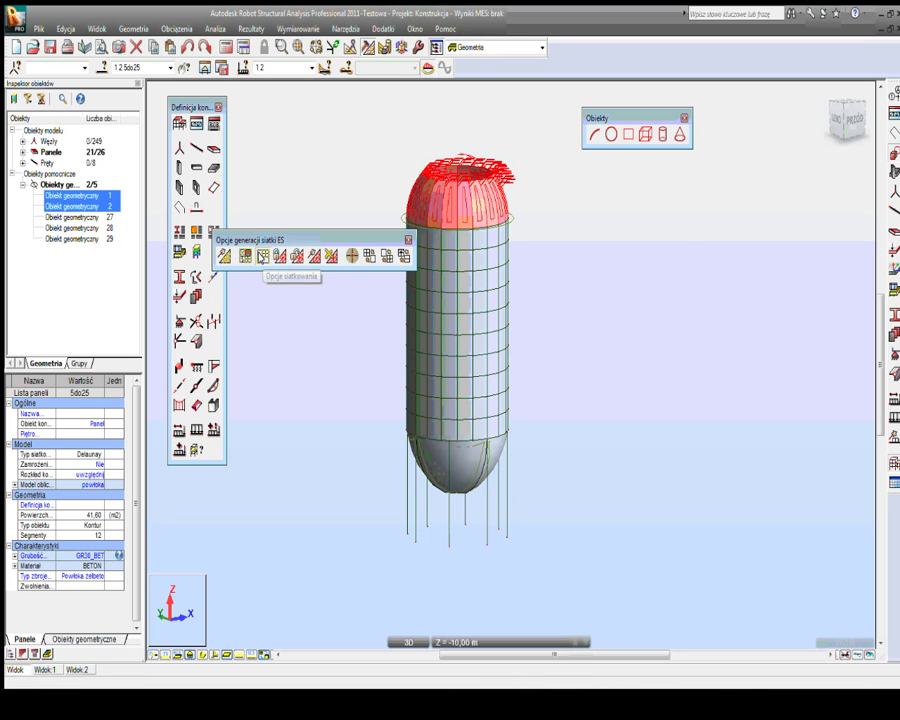
{"action": "left_click", "coordinate": [262, 256]}
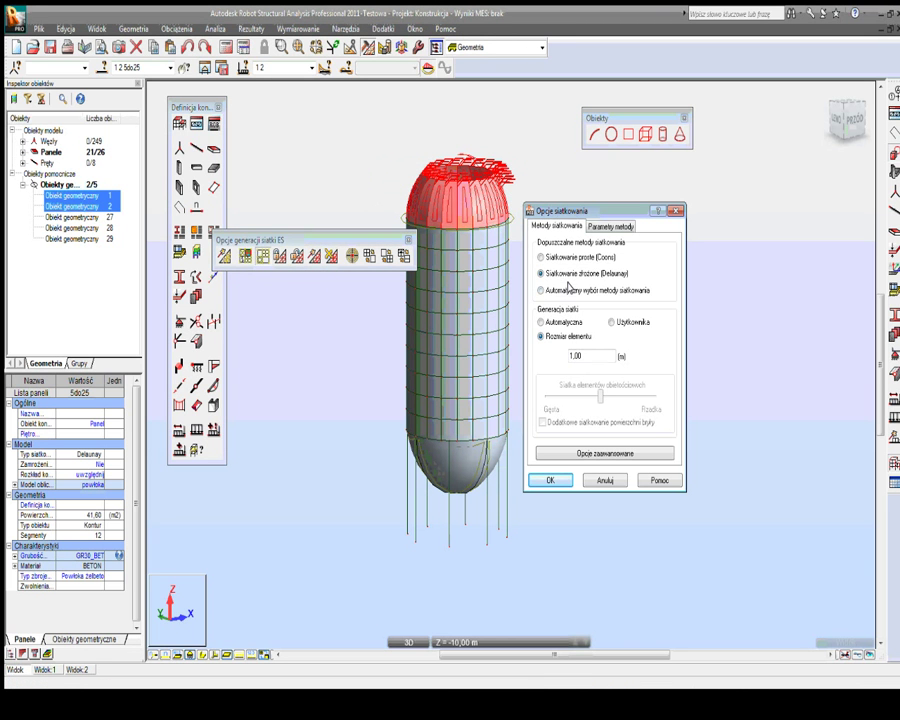
{"action": "left_click", "coordinate": [566, 257]}
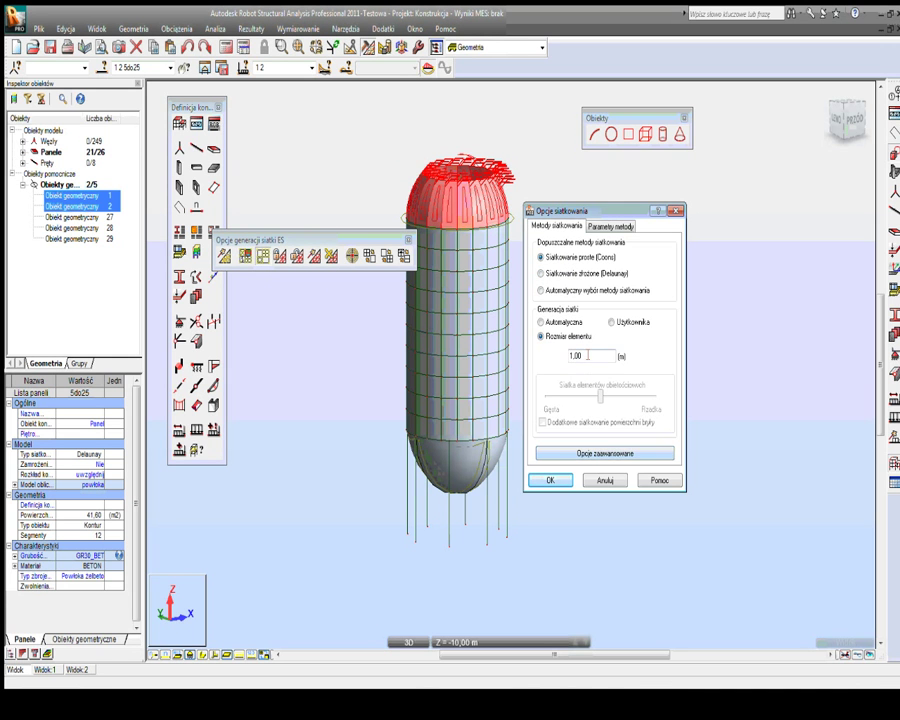
{"action": "left_click", "coordinate": [603, 453]}
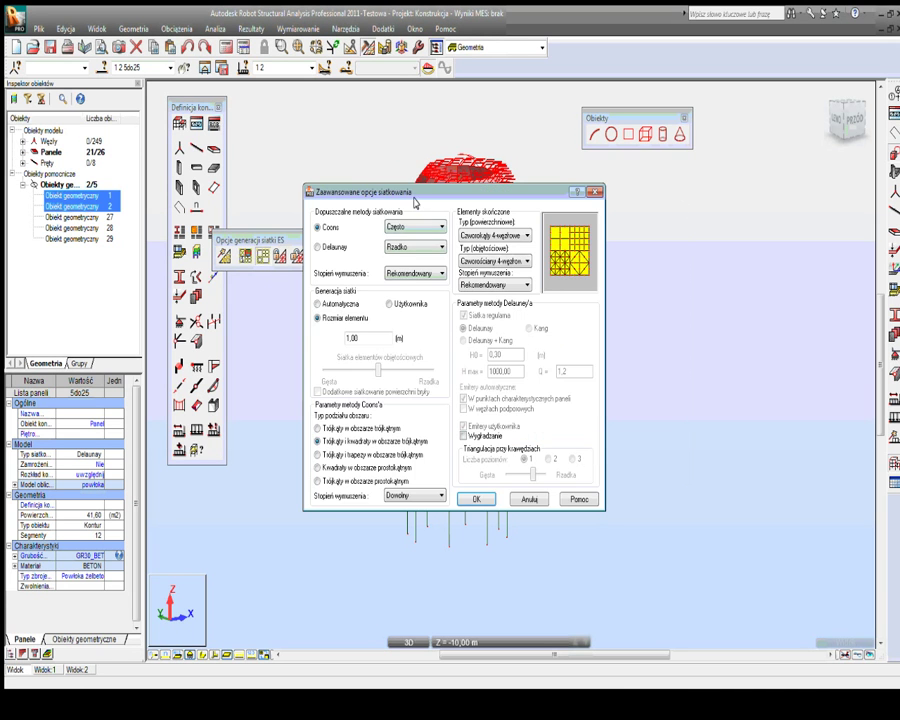
{"action": "left_click_drag", "start_coordinate": [418, 192], "coordinate": [423, 191]}
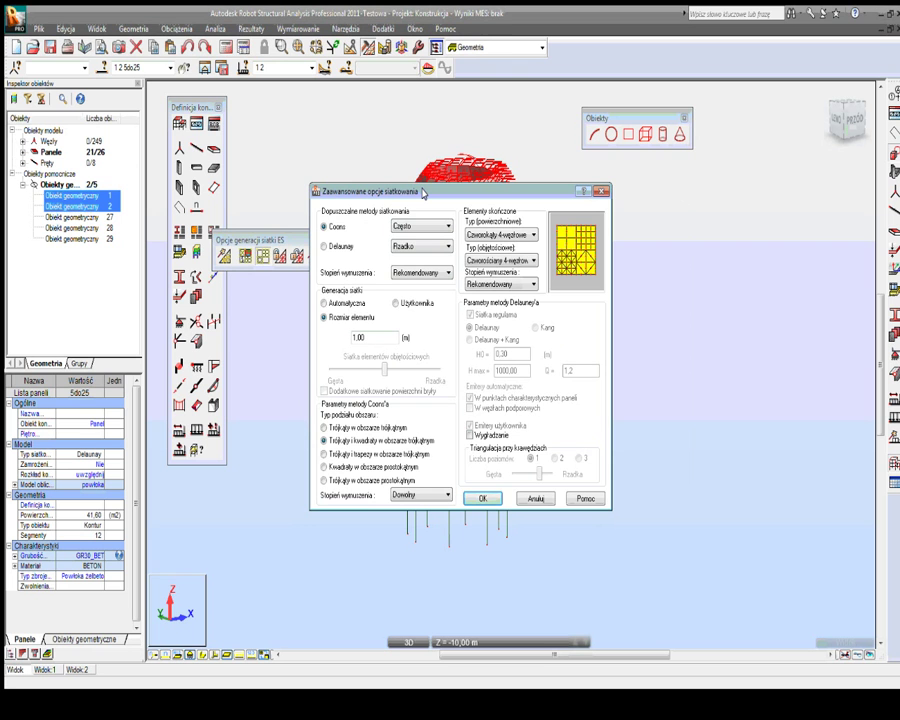
{"action": "left_click_drag", "start_coordinate": [423, 192], "coordinate": [430, 213]}
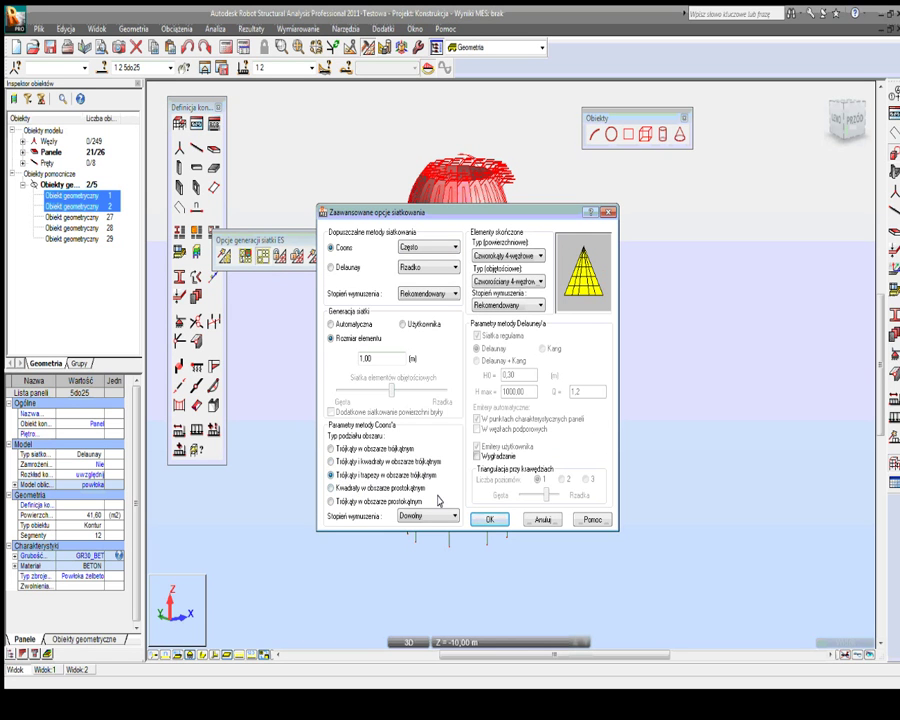
{"action": "left_click", "coordinate": [488, 519]}
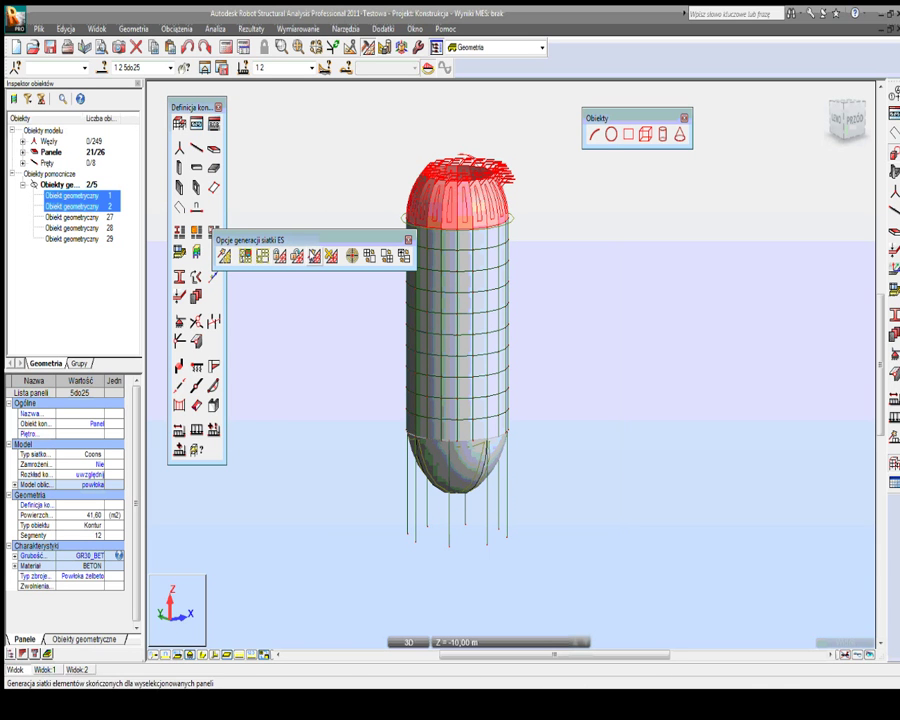
{"action": "left_click", "coordinate": [314, 256]}
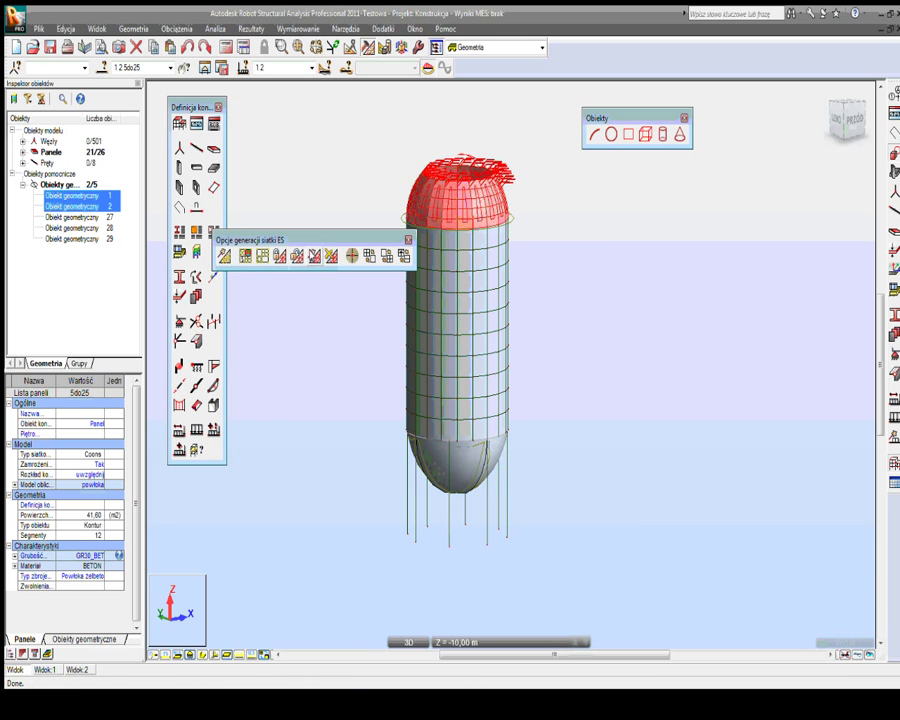
{"action": "left_click", "coordinate": [544, 264]}
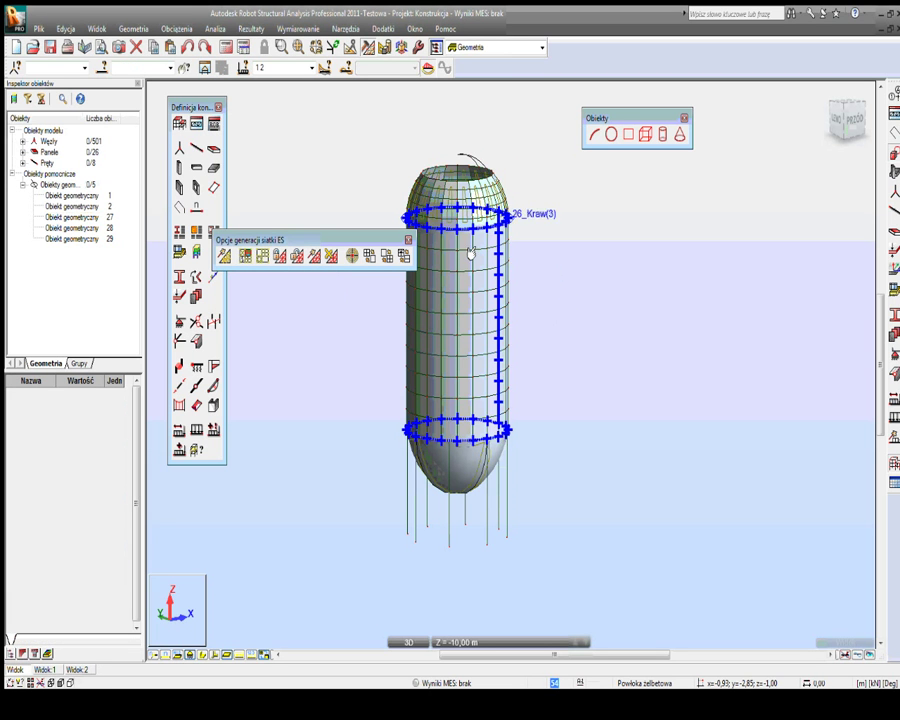
Step: Redraw the view and examine the mesh where the top dome meets the cylinder
{"action": "middle_click_drag", "start_coordinate": [468, 340], "coordinate": [498, 488]}
{"action": "scroll", "coordinate": [488, 381], "scroll_direction": "up", "scroll_amount": 5}
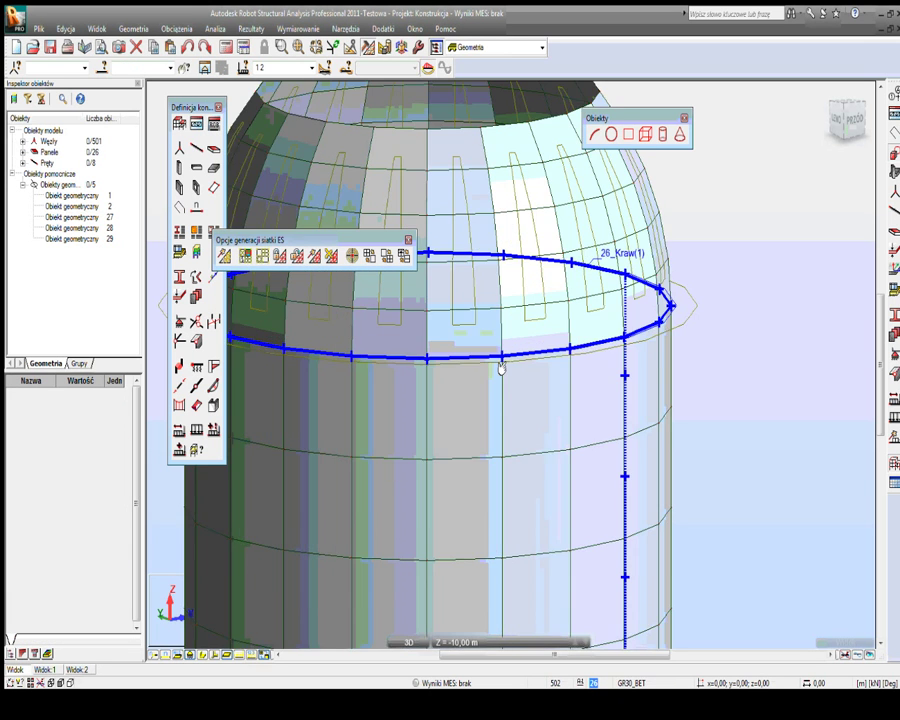
{"action": "right_click", "coordinate": [608, 206]}
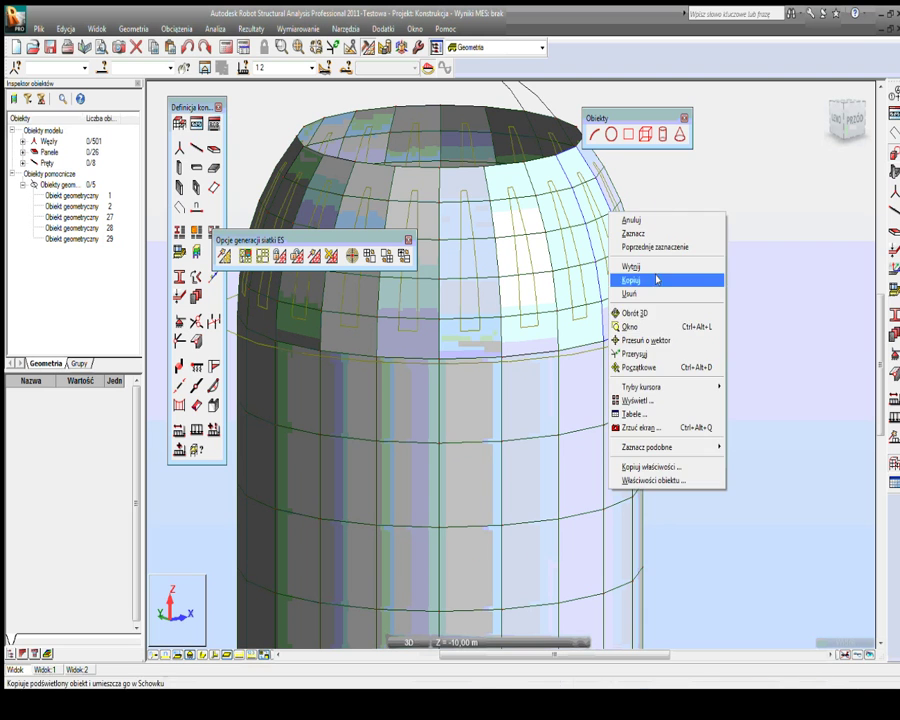
{"action": "left_click", "coordinate": [648, 353]}
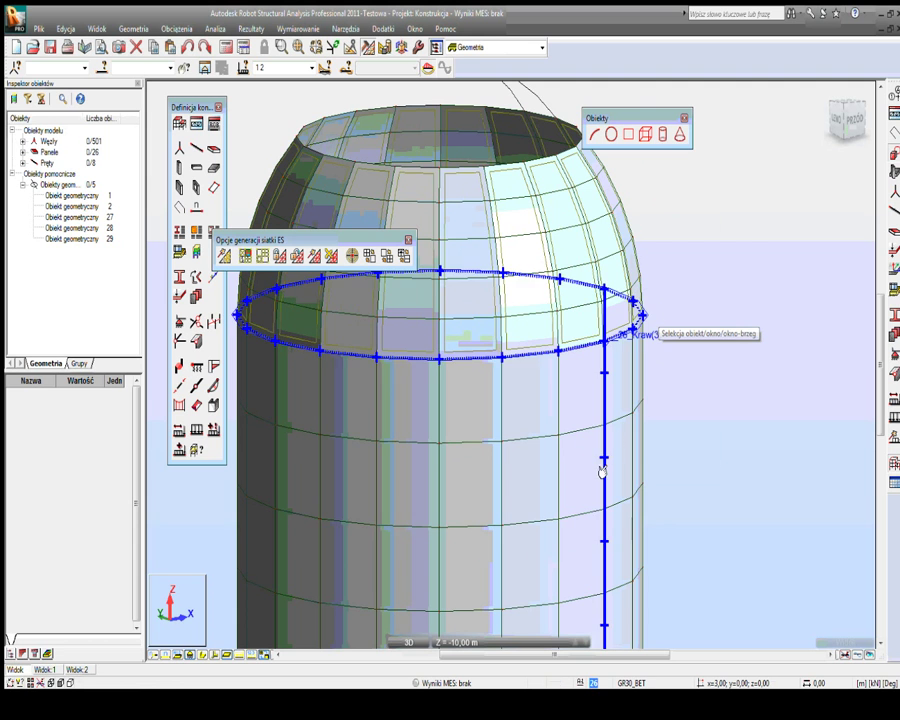
Step: Set the bottom dome panels to the Coons method with triangles and trapezoids in triangular regions (Trójkąty i trapezy w obszarze trójkątnym)
{"action": "middle_click_drag", "start_coordinate": [602, 520], "coordinate": [581, 281]}
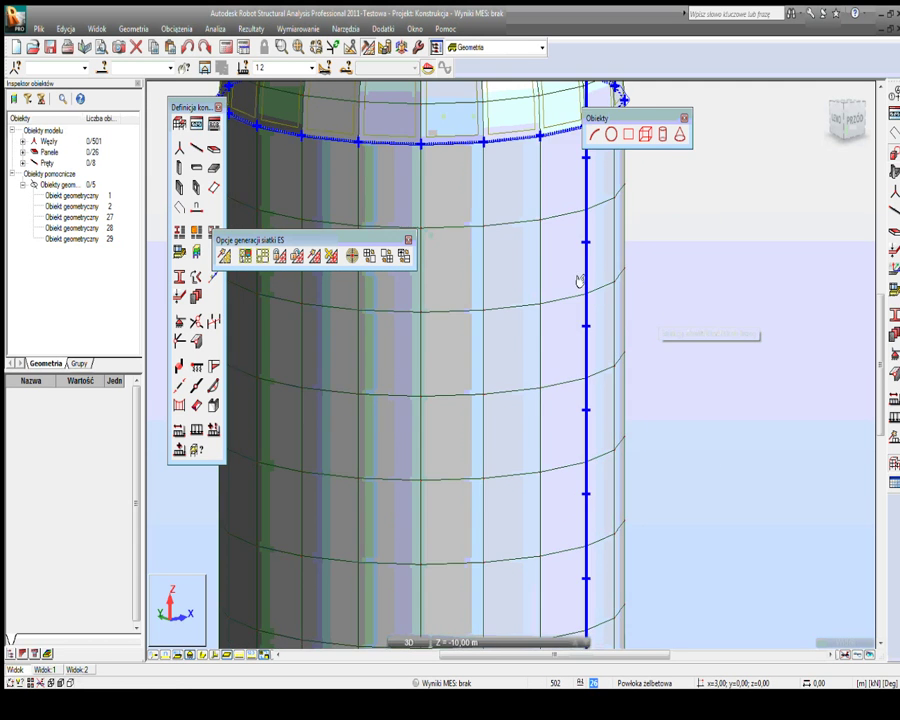
{"action": "scroll", "coordinate": [559, 428], "scroll_direction": "down", "scroll_amount": 4}
{"action": "middle_click_drag", "start_coordinate": [585, 396], "coordinate": [520, 435]}
{"action": "scroll", "coordinate": [520, 435], "scroll_direction": "up", "scroll_amount": 3}
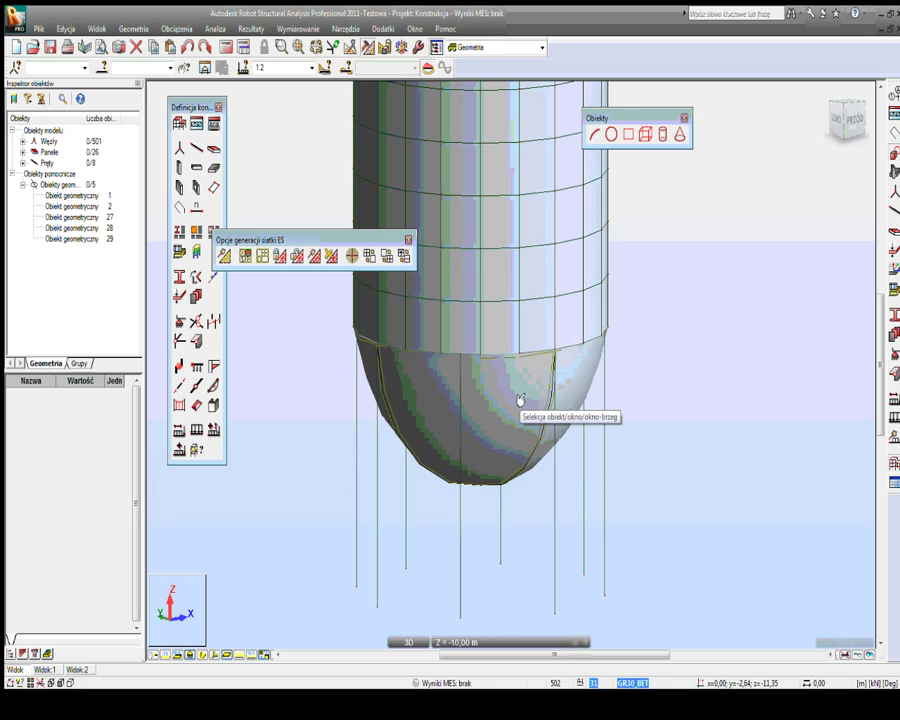
{"action": "left_click_drag", "start_coordinate": [600, 480], "coordinate": [369, 449]}
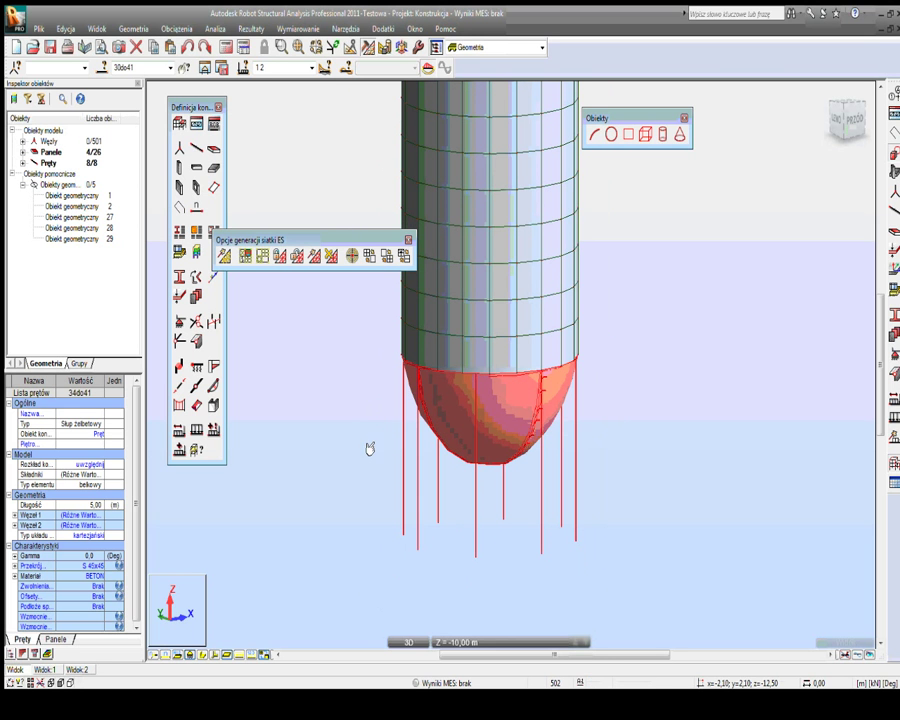
{"action": "left_click", "coordinate": [262, 257]}
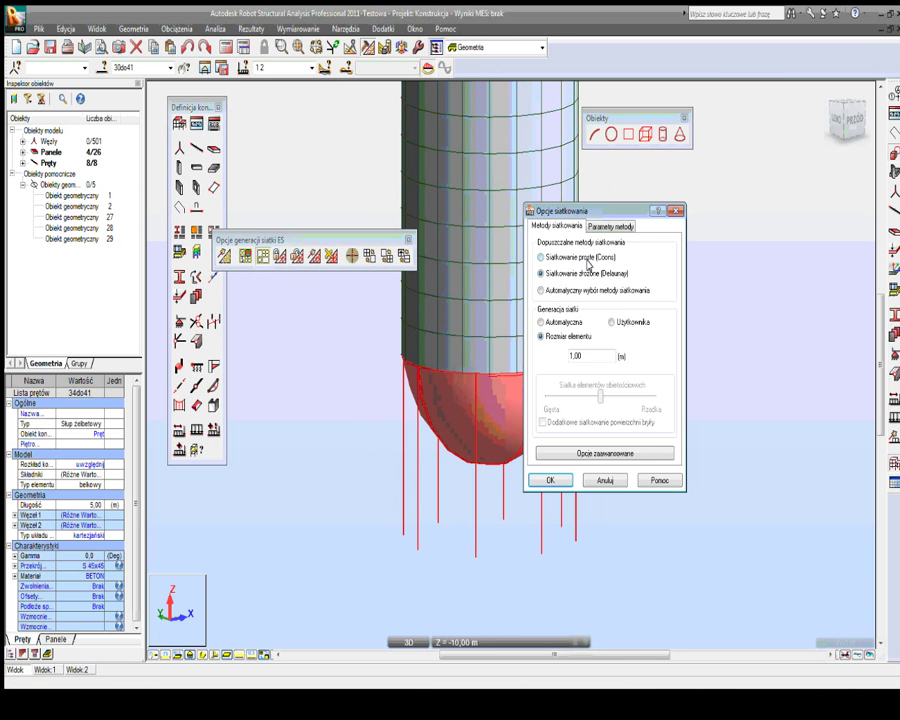
{"action": "left_click", "coordinate": [600, 453]}
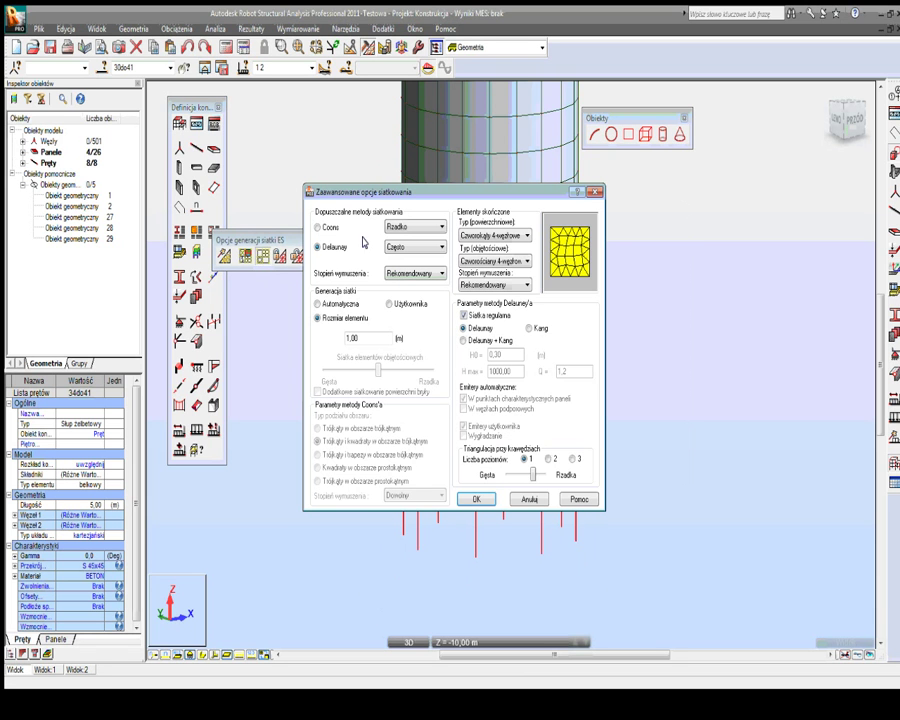
{"action": "left_click", "coordinate": [324, 227]}
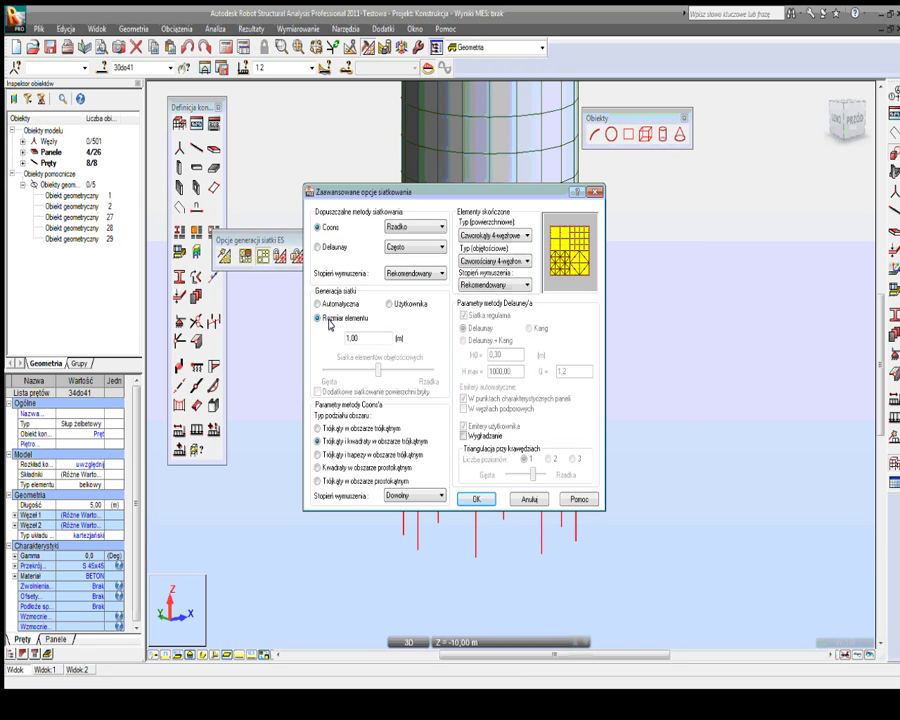
{"action": "left_click", "coordinate": [326, 455]}
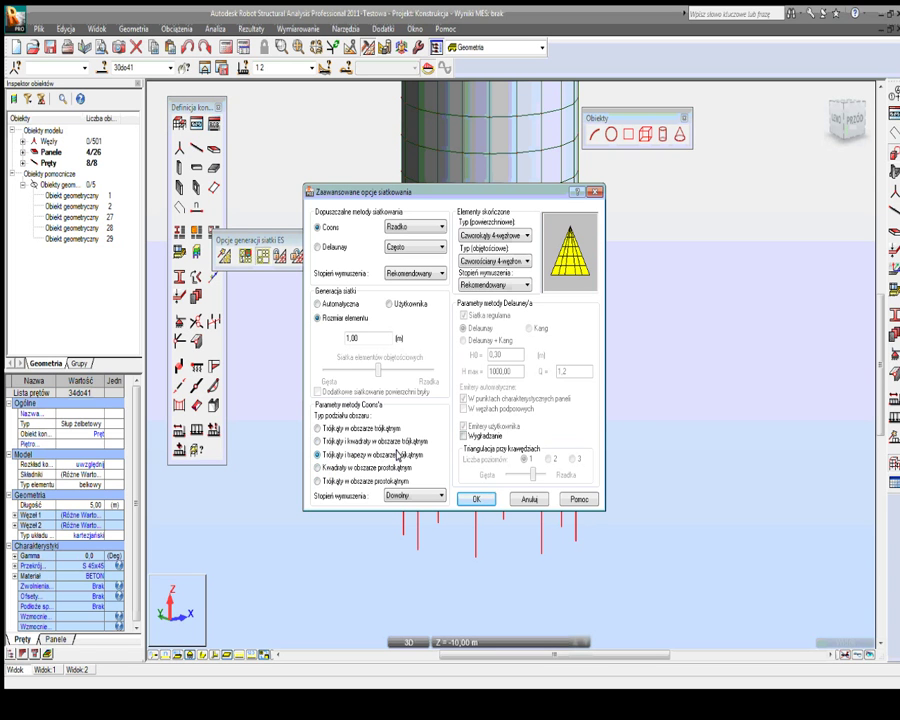
{"action": "left_click", "coordinate": [476, 498]}
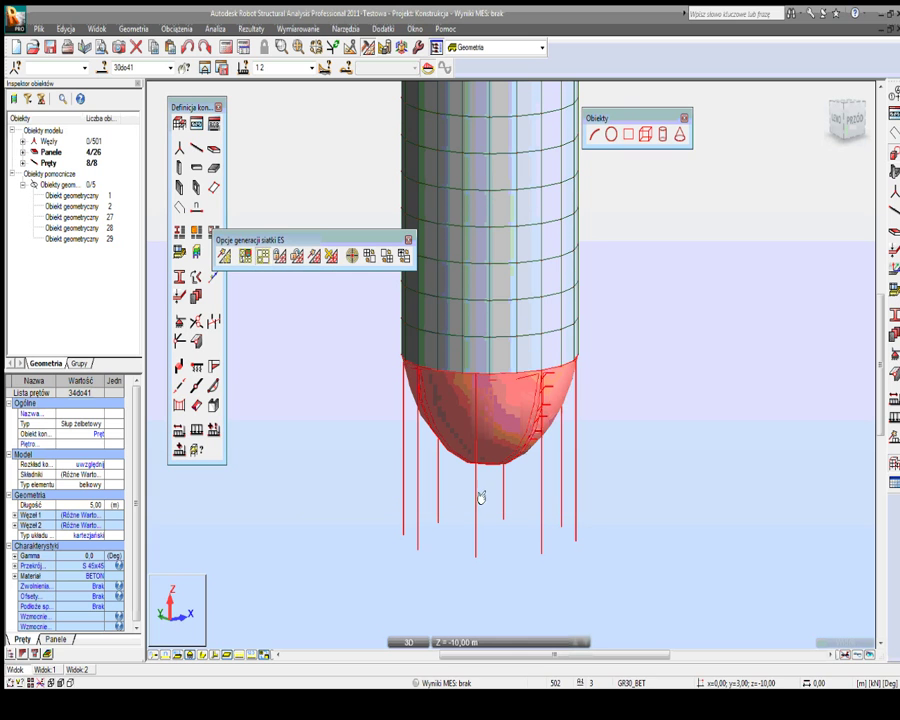
Step: Generate the finite element mesh on the bottom dome panels and inspect it from a rotated, redrawn view
{"action": "left_click", "coordinate": [316, 256]}
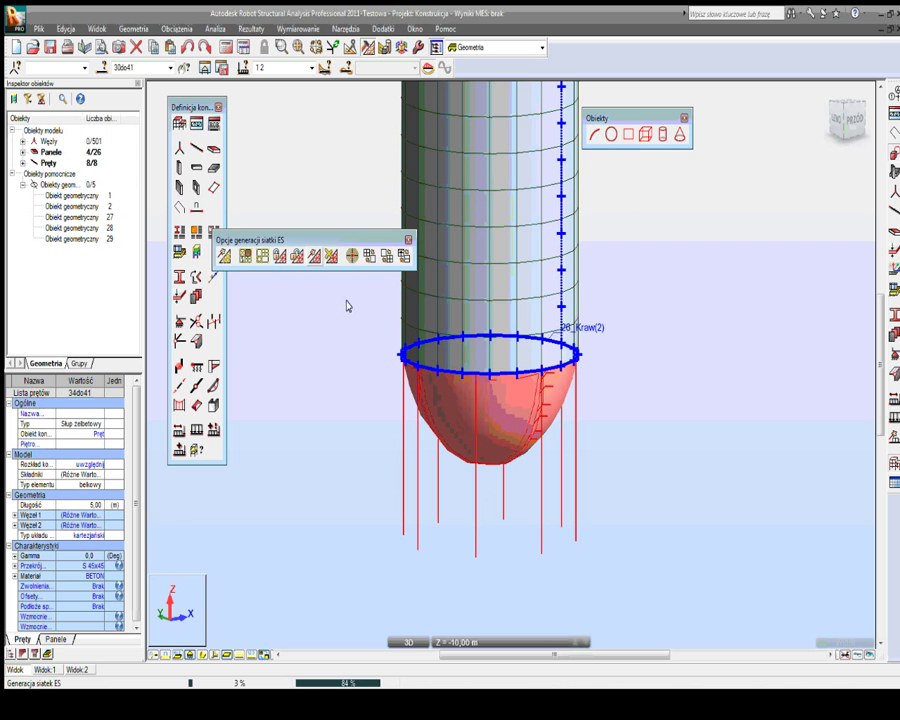
{"action": "left_click", "coordinate": [320, 395]}
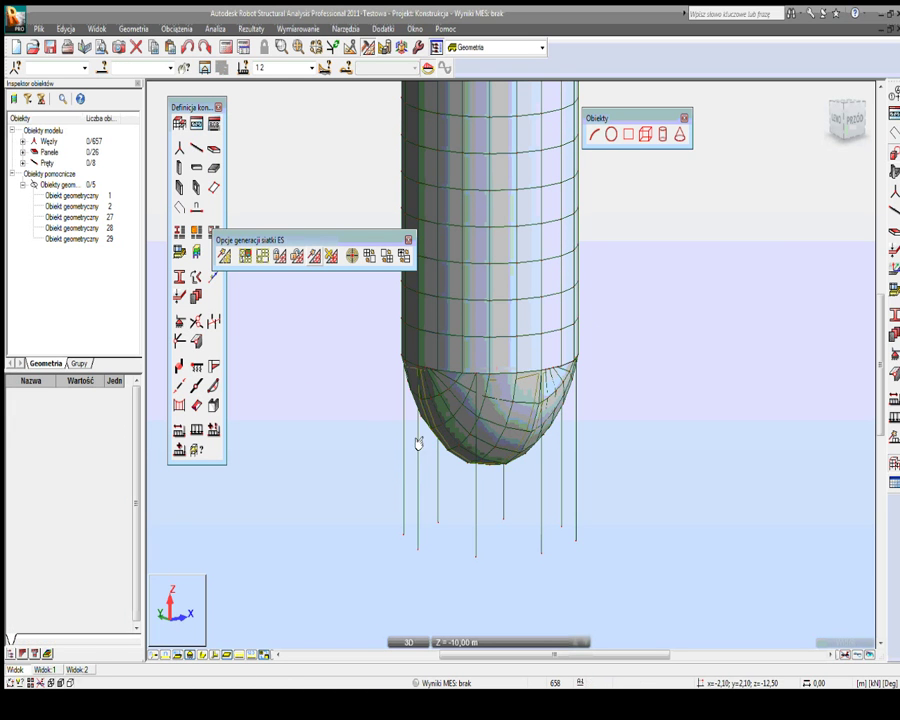
{"action": "right_click", "coordinate": [548, 424]}
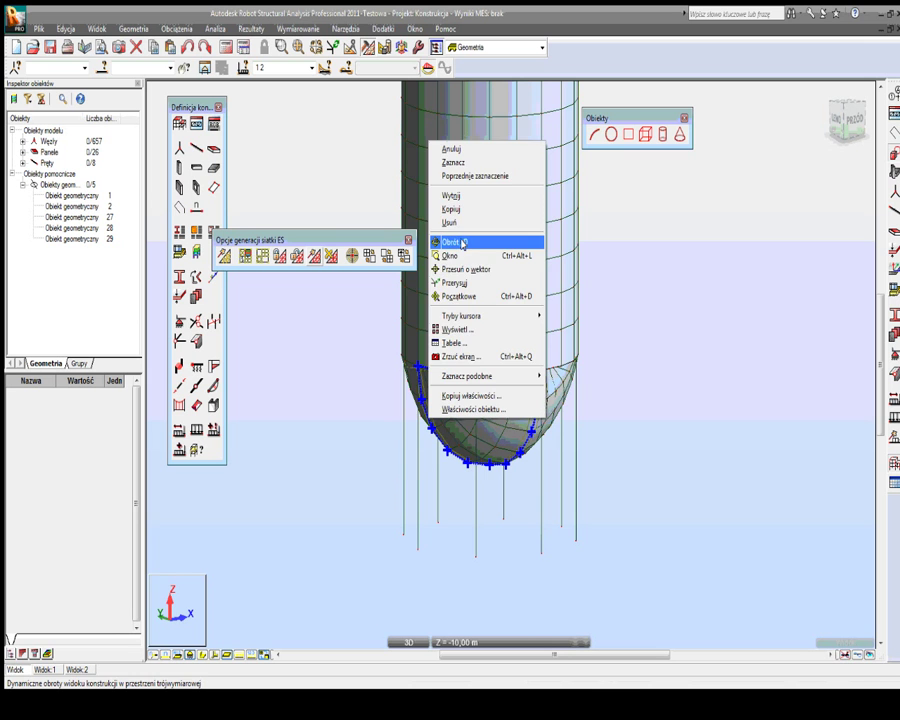
{"action": "key", "text": "Escape"}
{"action": "middle_click_drag", "start_coordinate": [530, 416], "coordinate": [512, 402], "text": "shift"}
{"action": "right_click", "coordinate": [250, 394]}
{"action": "left_click", "coordinate": [307, 413]}
Step: Delete the finite element mesh from the bottom dome panels and leave their meshing options unchanged
{"action": "left_click_drag", "start_coordinate": [607, 408], "coordinate": [305, 533]}
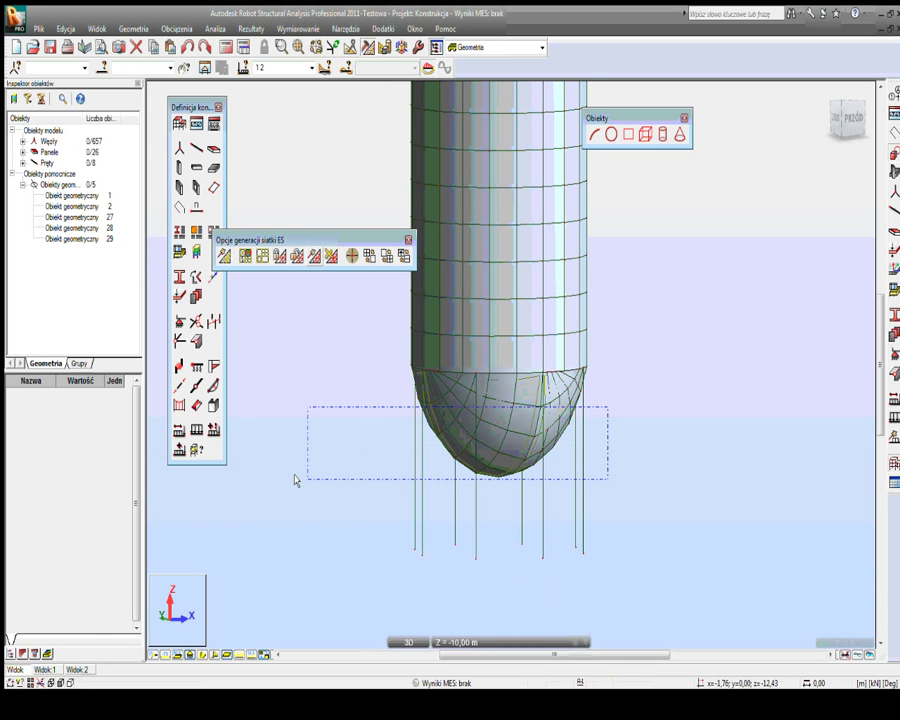
{"action": "left_click", "coordinate": [297, 258]}
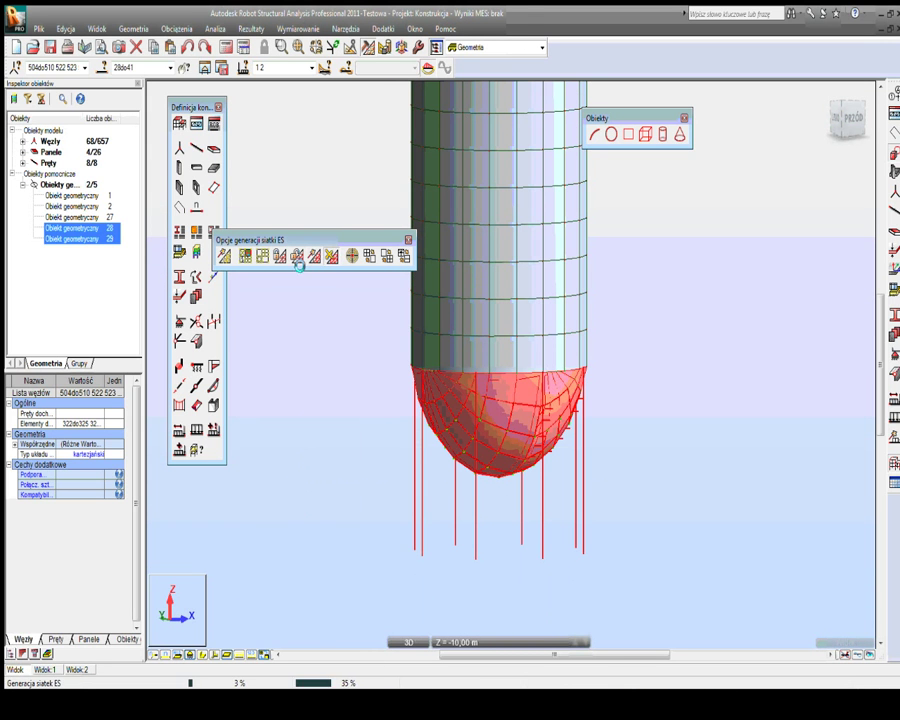
{"action": "left_click", "coordinate": [263, 257]}
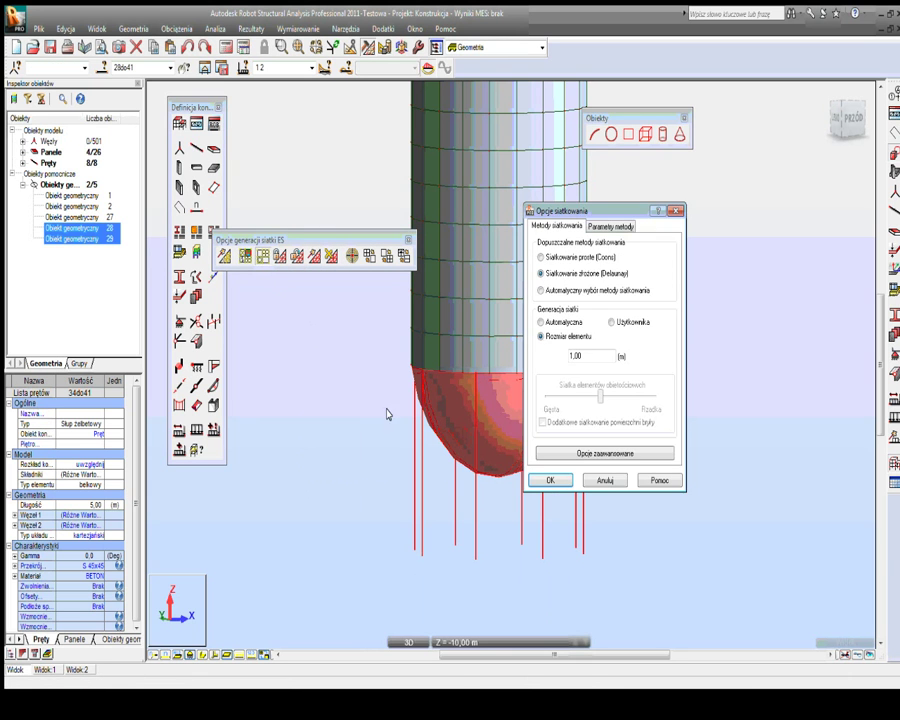
{"action": "left_click", "coordinate": [606, 480]}
{"action": "left_click", "coordinate": [432, 490]}
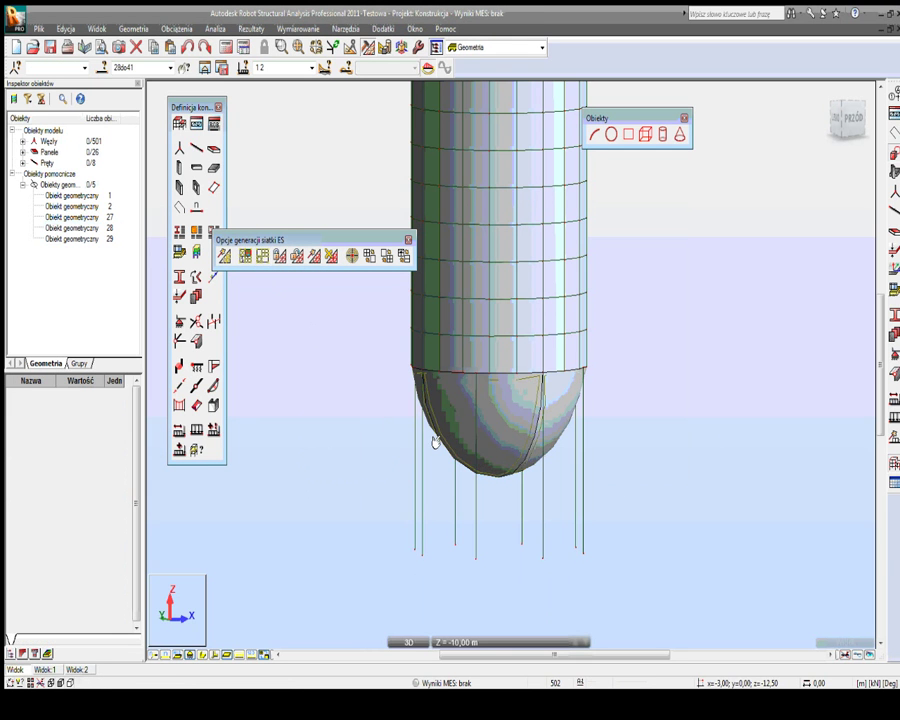
Step: Try meshing only bottom dome panel 31 with its existing Coons settings
{"action": "left_click", "coordinate": [484, 412]}
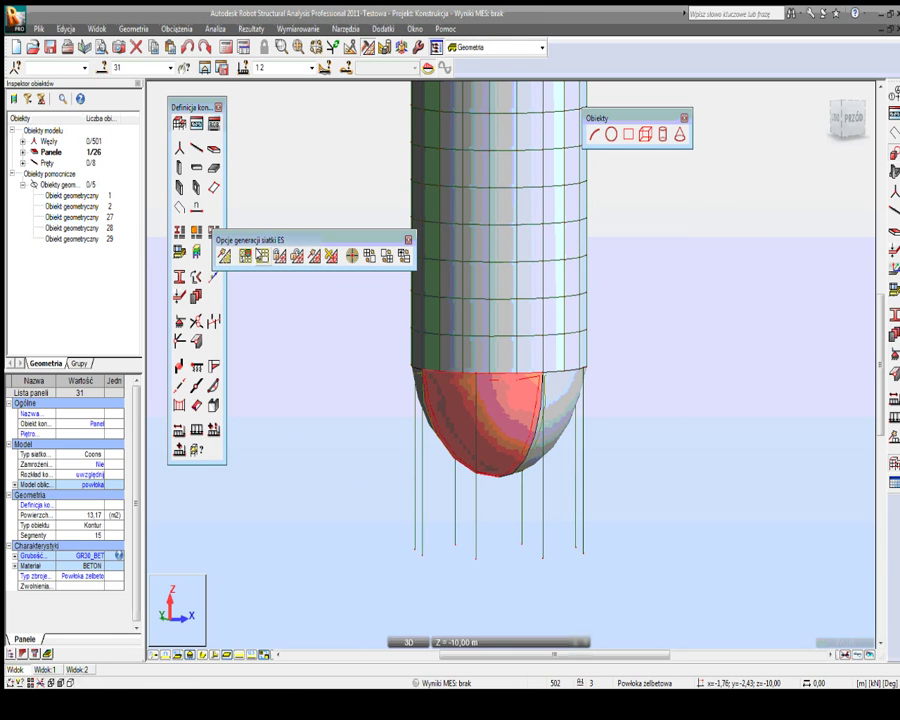
{"action": "left_click", "coordinate": [314, 257]}
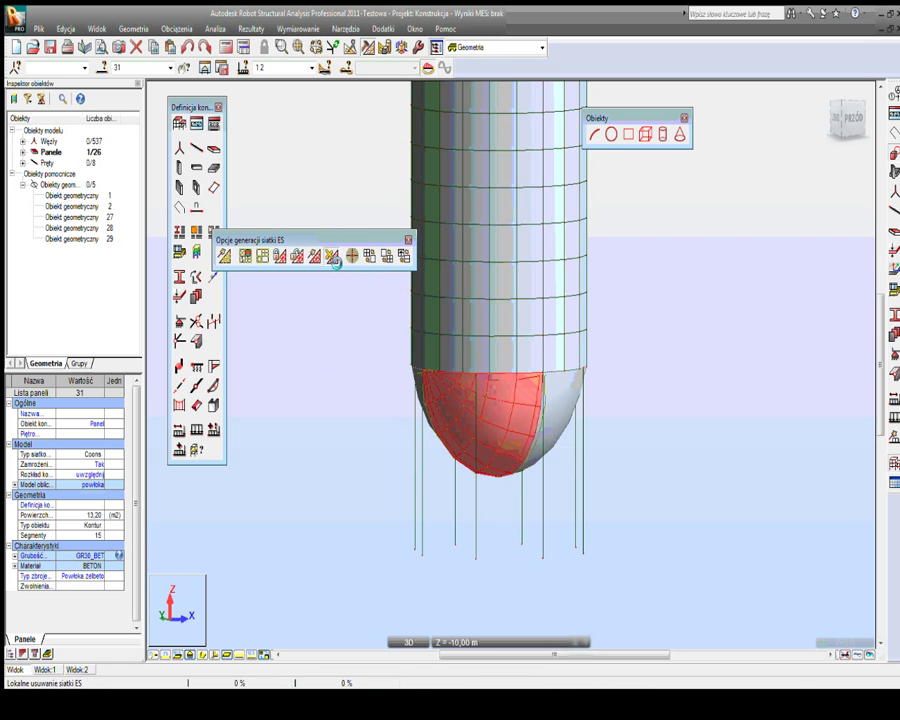
{"action": "left_click", "coordinate": [281, 258]}
Step: Mesh bottom dome panel 31 using the Coons method with triangles in triangular regions (Trójkąty w obszarze trójkątnym) and close the meshing tools
{"action": "left_click", "coordinate": [263, 257]}
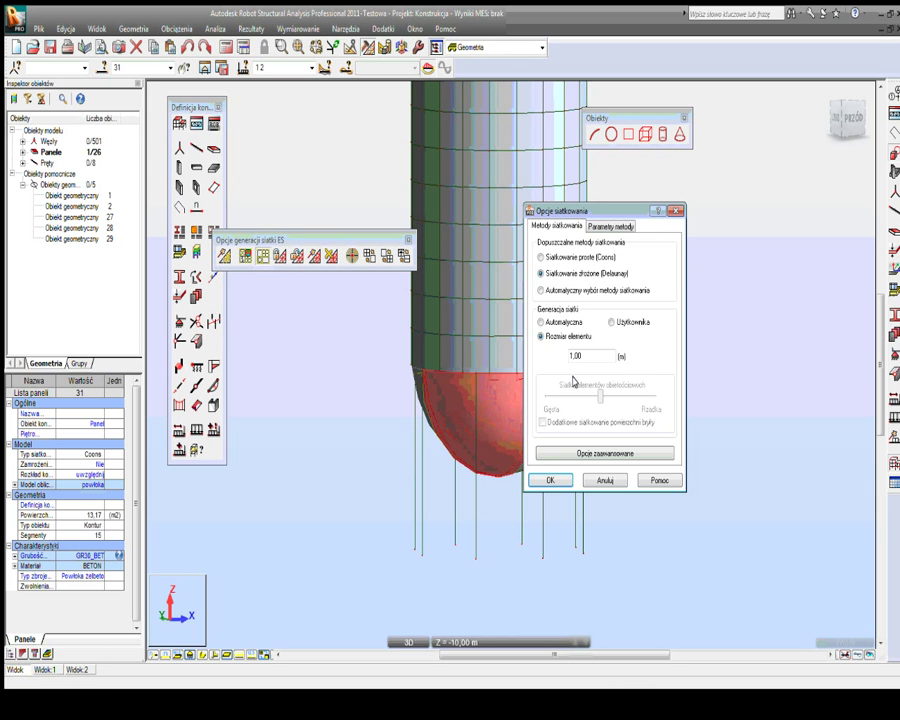
{"action": "left_click", "coordinate": [572, 257]}
{"action": "left_click", "coordinate": [597, 453]}
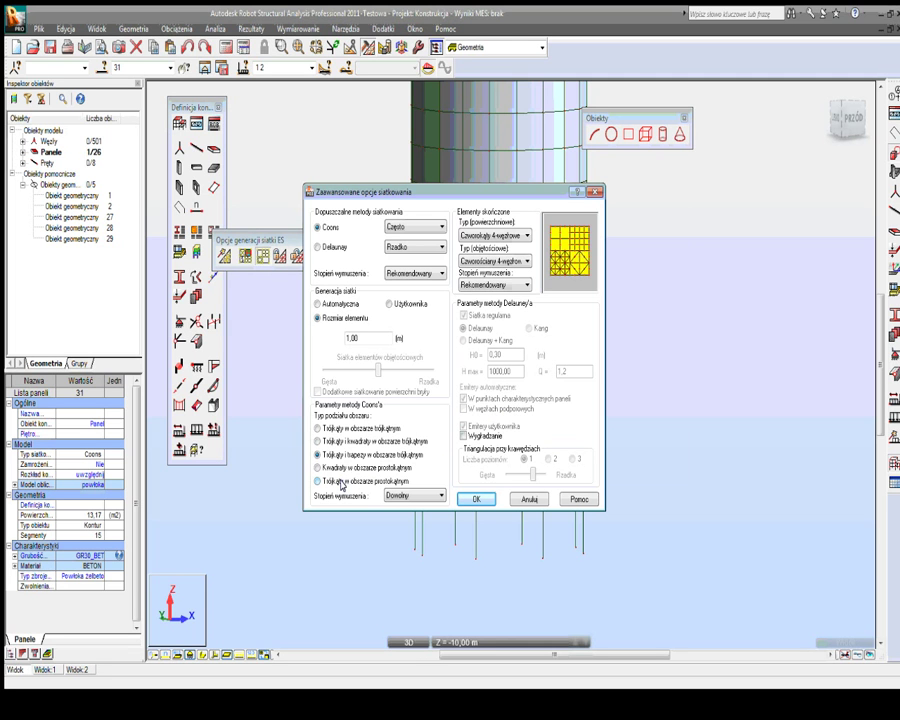
{"action": "left_click", "coordinate": [338, 442]}
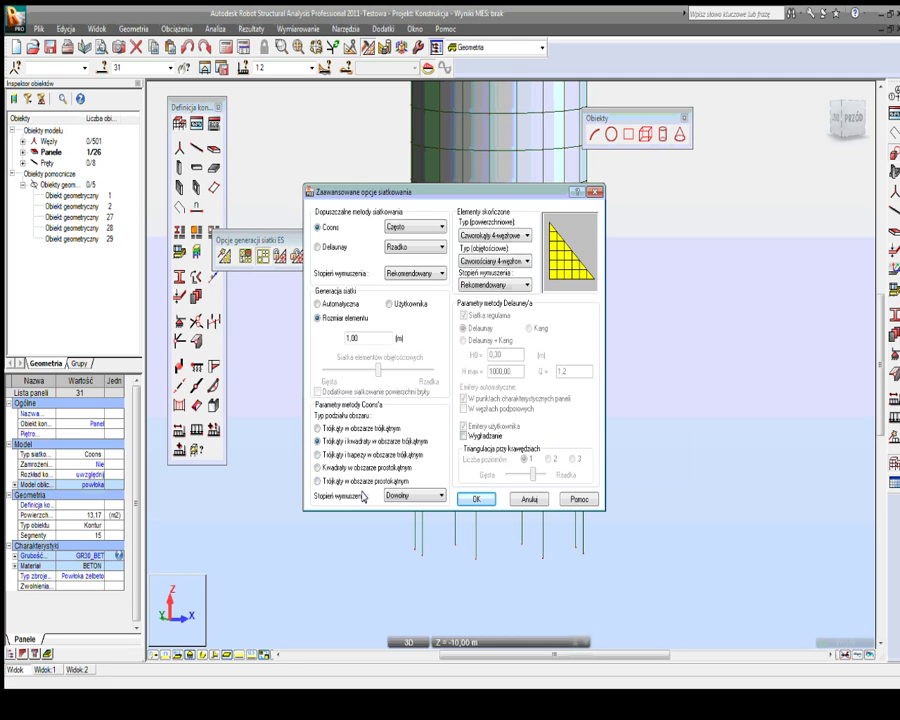
{"action": "left_click", "coordinate": [345, 428]}
{"action": "left_click", "coordinate": [476, 499]}
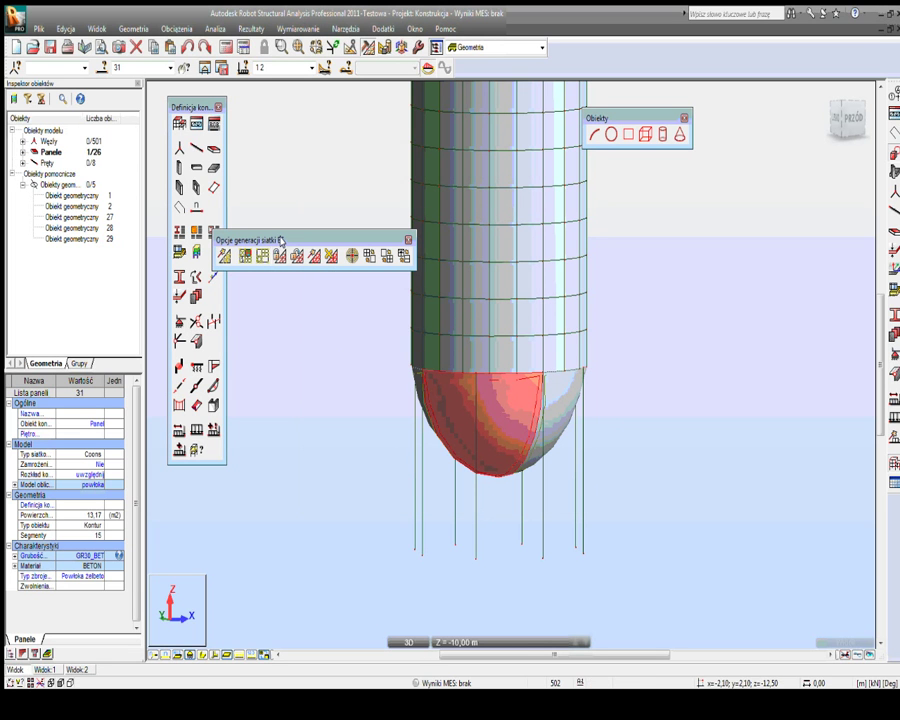
{"action": "left_click", "coordinate": [316, 257]}
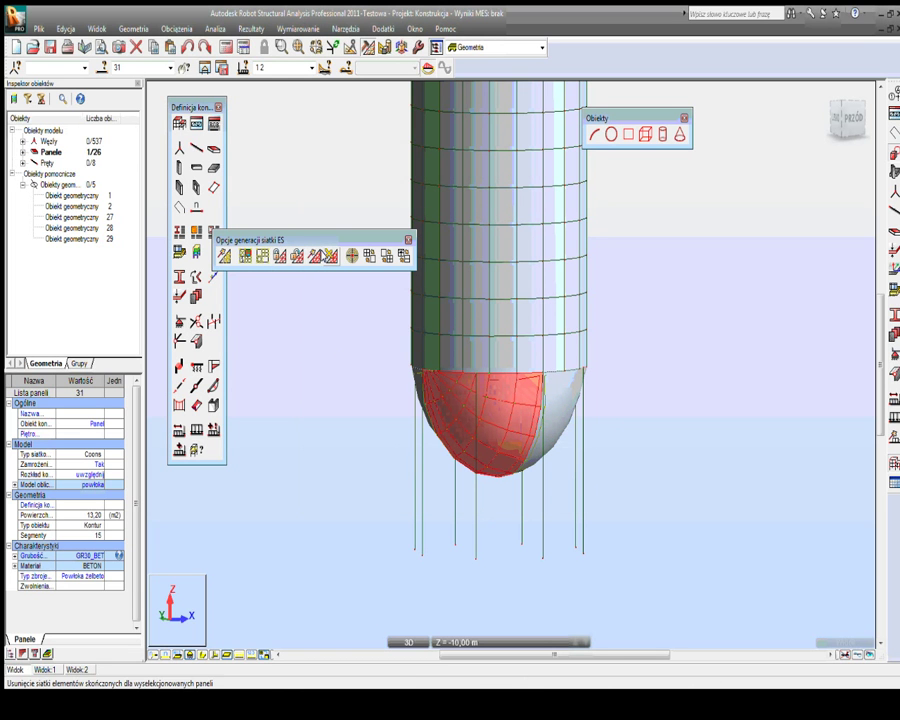
{"action": "left_click", "coordinate": [407, 239]}
{"action": "left_click", "coordinate": [380, 388]}
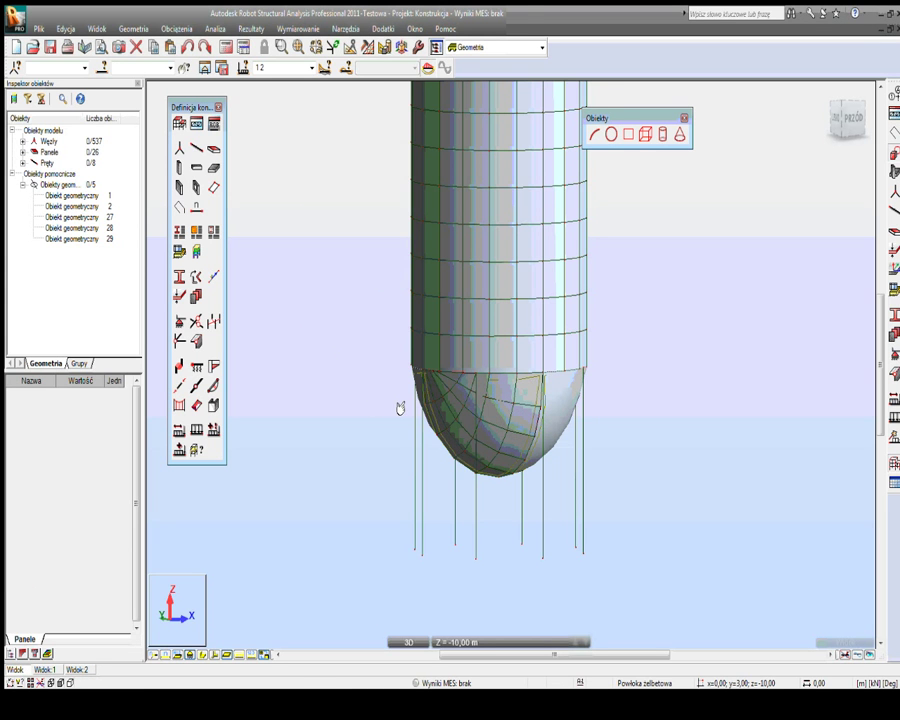
Step: Examine the mesh along the junction between bottom dome panel 31 and the cylindrical shell from a close, rotated 3D view
{"action": "middle_click_drag", "start_coordinate": [398, 405], "coordinate": [427, 398]}
{"action": "scroll", "coordinate": [400, 350], "scroll_direction": "up", "scroll_amount": 3}
{"action": "right_click", "coordinate": [362, 330]}
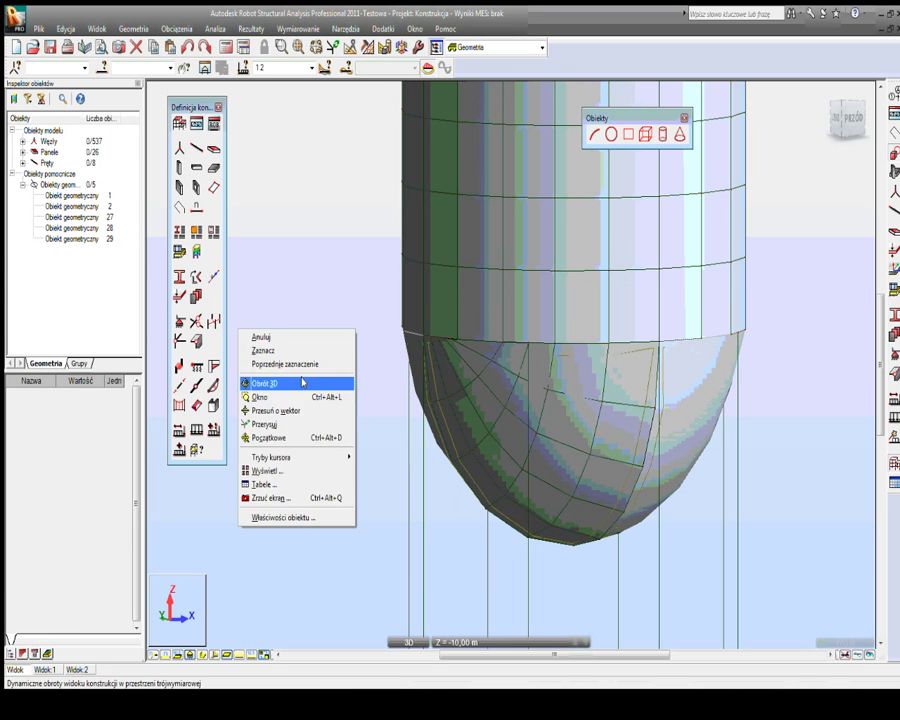
{"action": "left_click", "coordinate": [330, 380]}
{"action": "left_click_drag", "start_coordinate": [365, 360], "coordinate": [463, 315]}
{"action": "scroll", "coordinate": [425, 337], "scroll_direction": "up", "scroll_amount": 3}
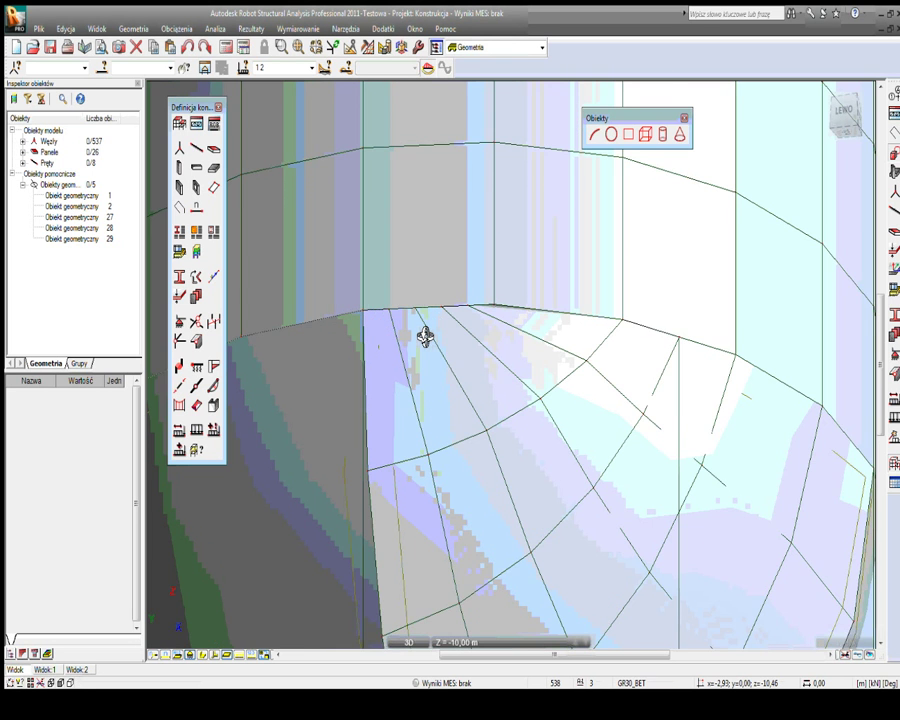
{"action": "scroll", "coordinate": [425, 337], "scroll_direction": "down", "scroll_amount": 1}
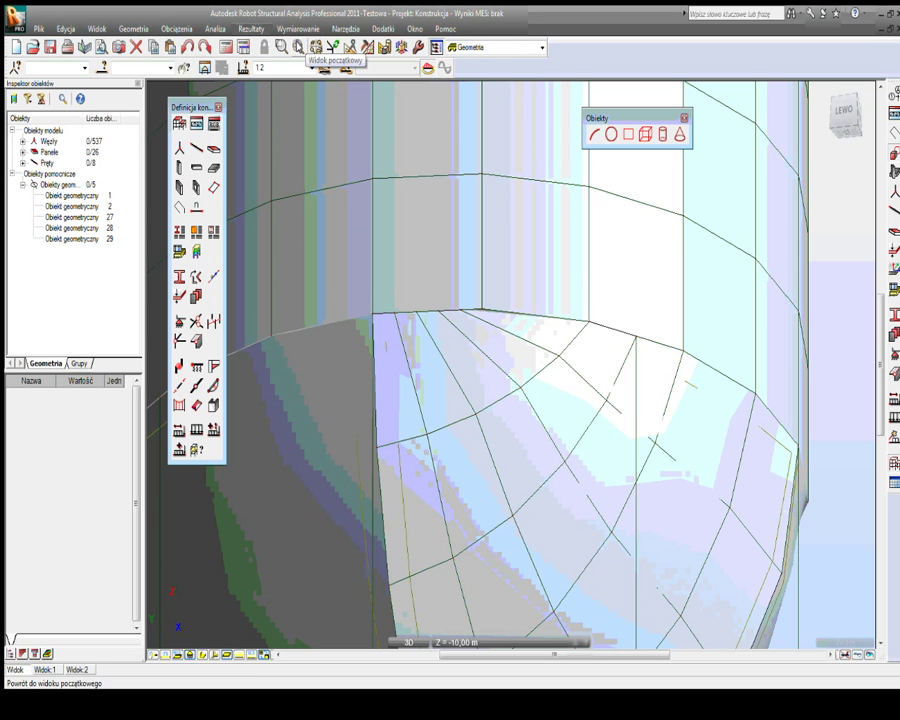
Step: Review the mesh consistency options, iterative mesh adjustment and kinematic constraints, in the job preferences' meshing settings (Siatkowanie) and discard any changes
{"action": "left_click", "coordinate": [346, 29]}
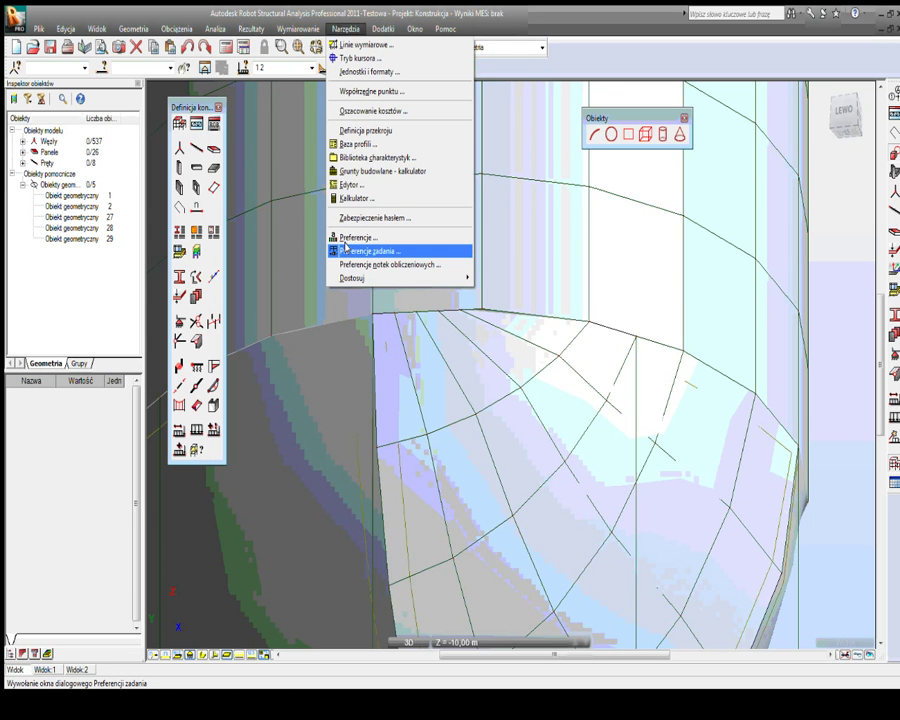
{"action": "left_click", "coordinate": [346, 250]}
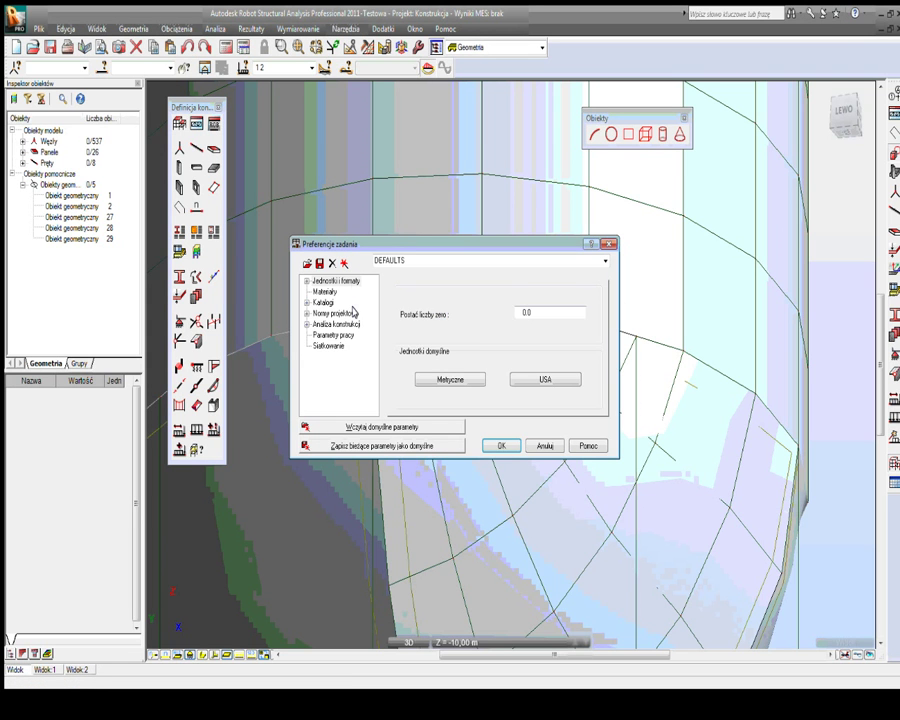
{"action": "left_click", "coordinate": [327, 345]}
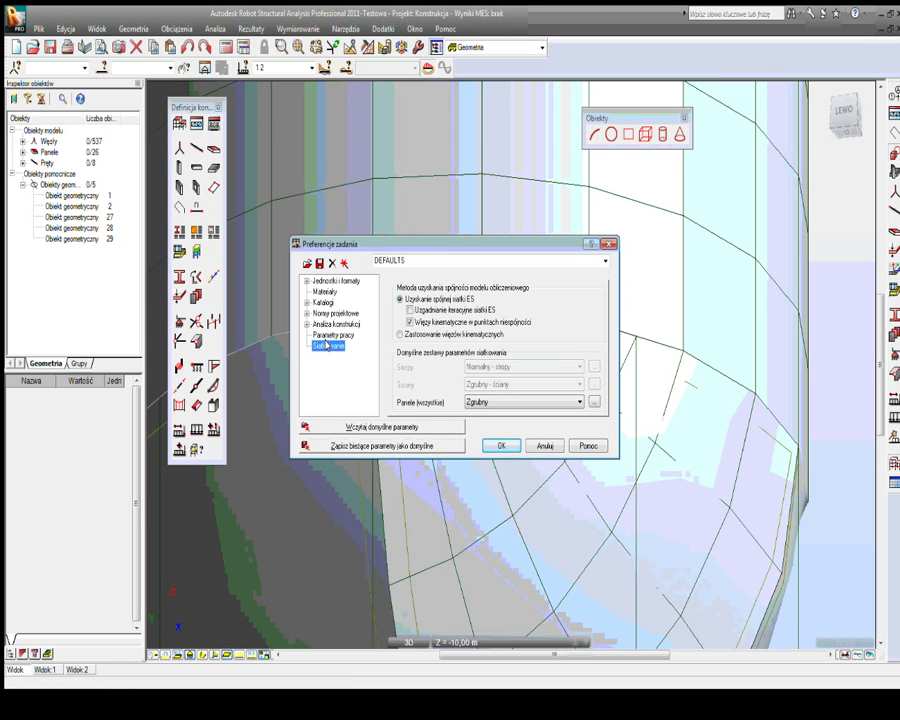
{"action": "left_click_drag", "start_coordinate": [358, 243], "coordinate": [342, 124]}
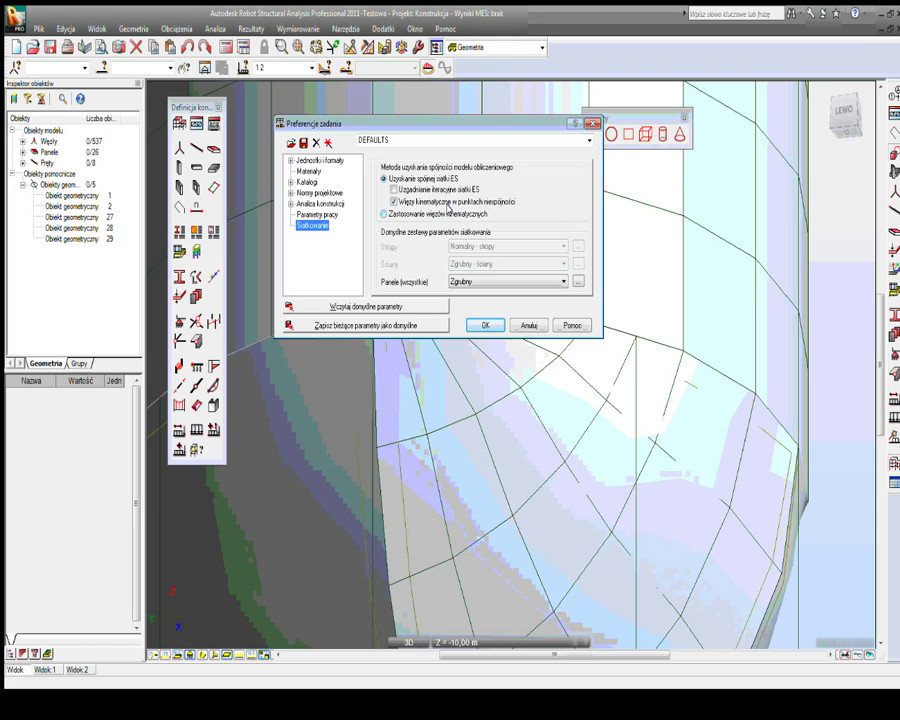
{"action": "left_click", "coordinate": [394, 189]}
{"action": "left_click", "coordinate": [395, 201]}
{"action": "left_click_drag", "start_coordinate": [440, 124], "coordinate": [456, 137]}
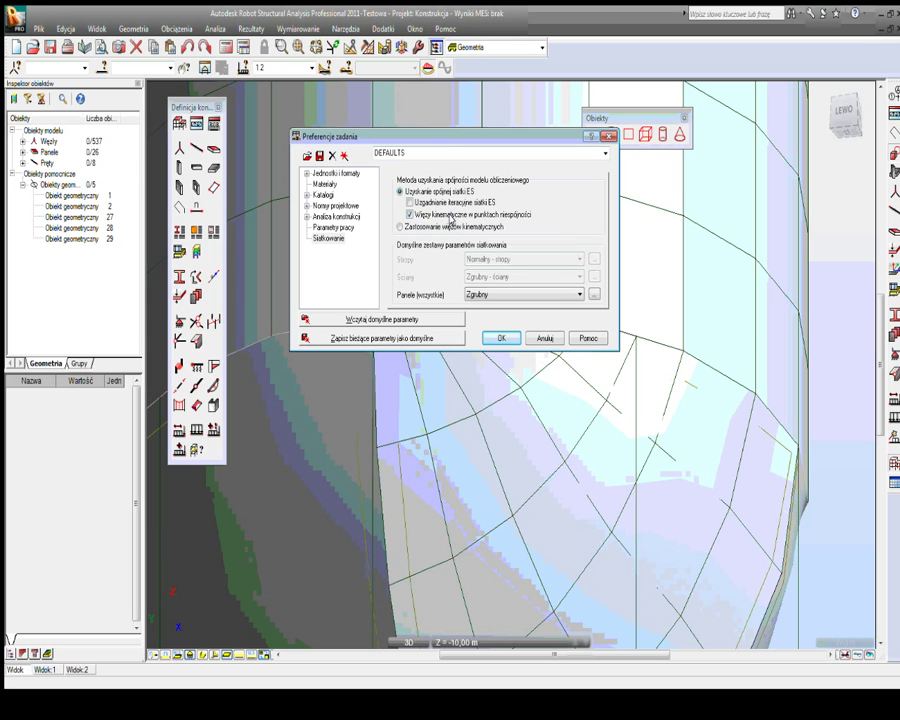
{"action": "left_click", "coordinate": [409, 202]}
{"action": "left_click", "coordinate": [409, 214]}
{"action": "left_click_drag", "start_coordinate": [436, 138], "coordinate": [405, 200]}
{"action": "left_click", "coordinate": [512, 401]}
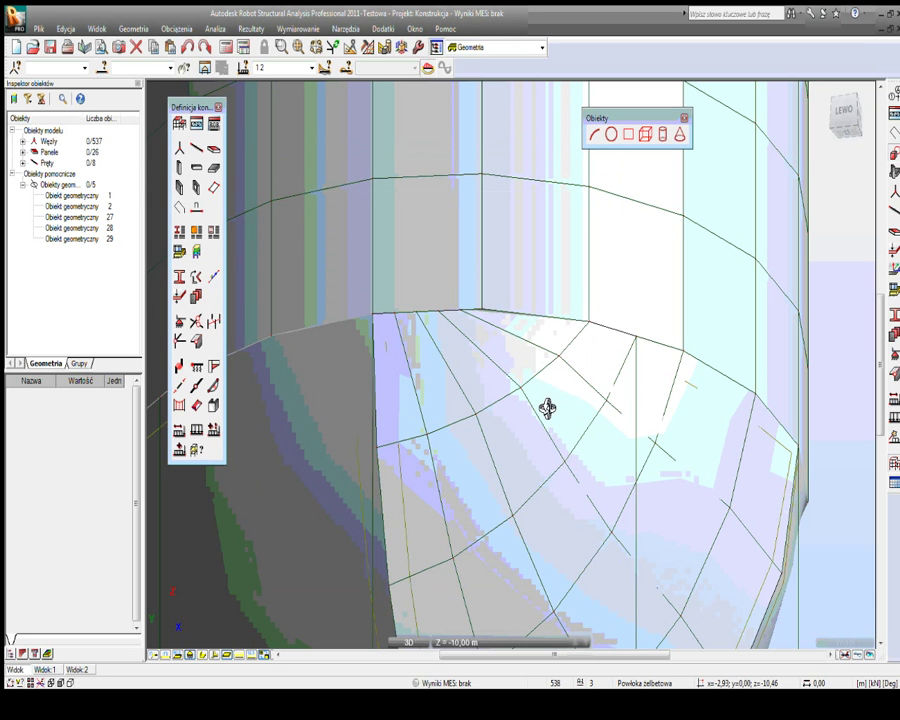
Step: Highlight bottom dome panel 31 to examine its edge nodes near the column head, and clear the selection
{"action": "scroll", "coordinate": [572, 395], "scroll_direction": "down", "scroll_amount": 3}
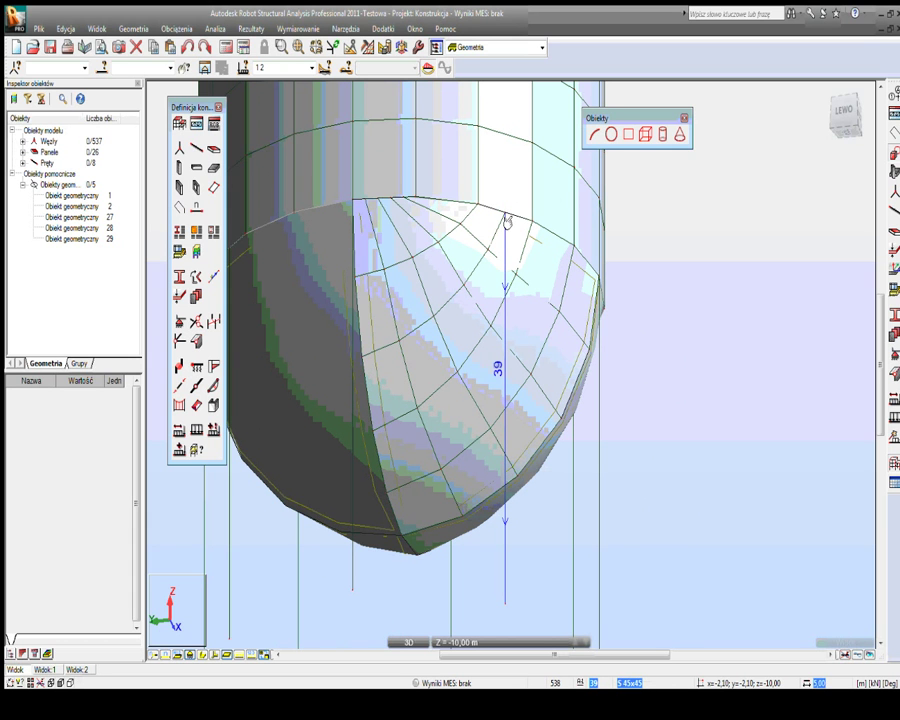
{"action": "left_click", "coordinate": [430, 535]}
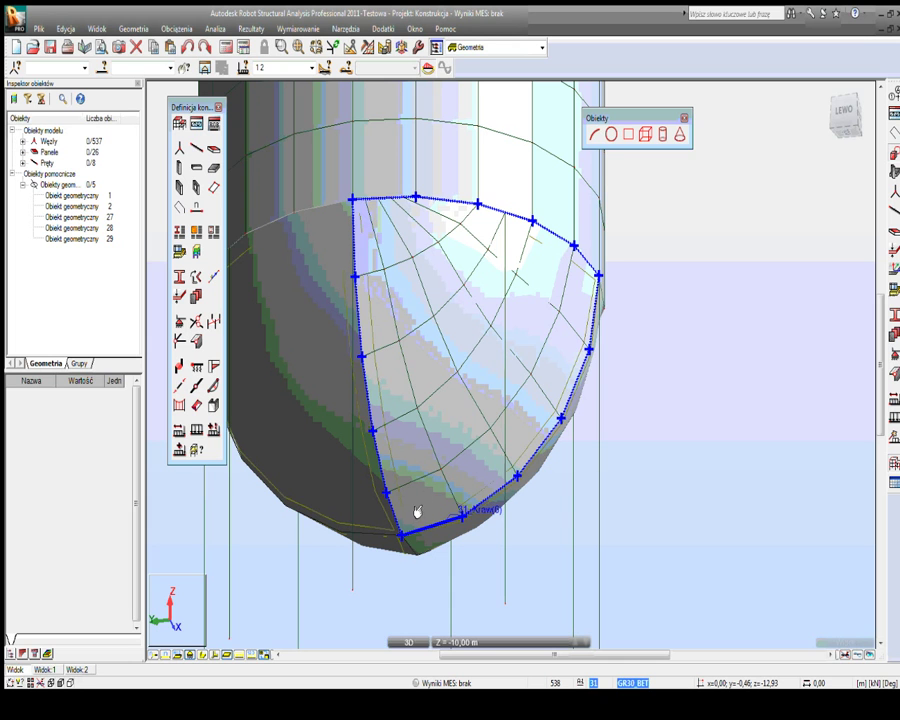
{"action": "left_click", "coordinate": [662, 375]}
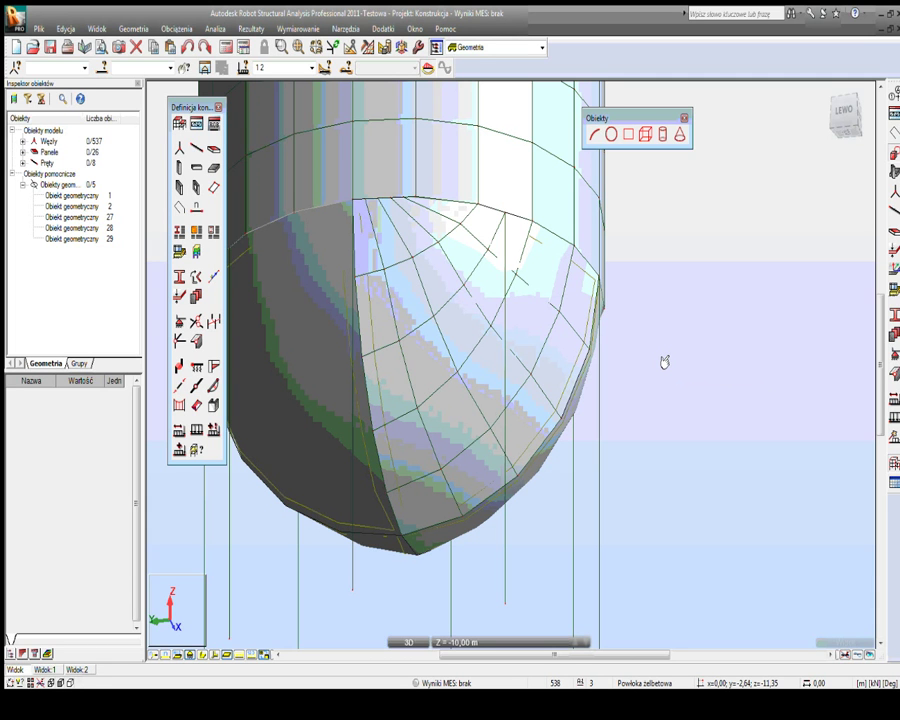
Step: Examine the meshes on the whole vessel, from the open top dome down to the bottom dome, in a rotated 3D view
{"action": "scroll", "coordinate": [644, 308], "scroll_direction": "down", "scroll_amount": 3}
{"action": "right_click", "coordinate": [629, 296]}
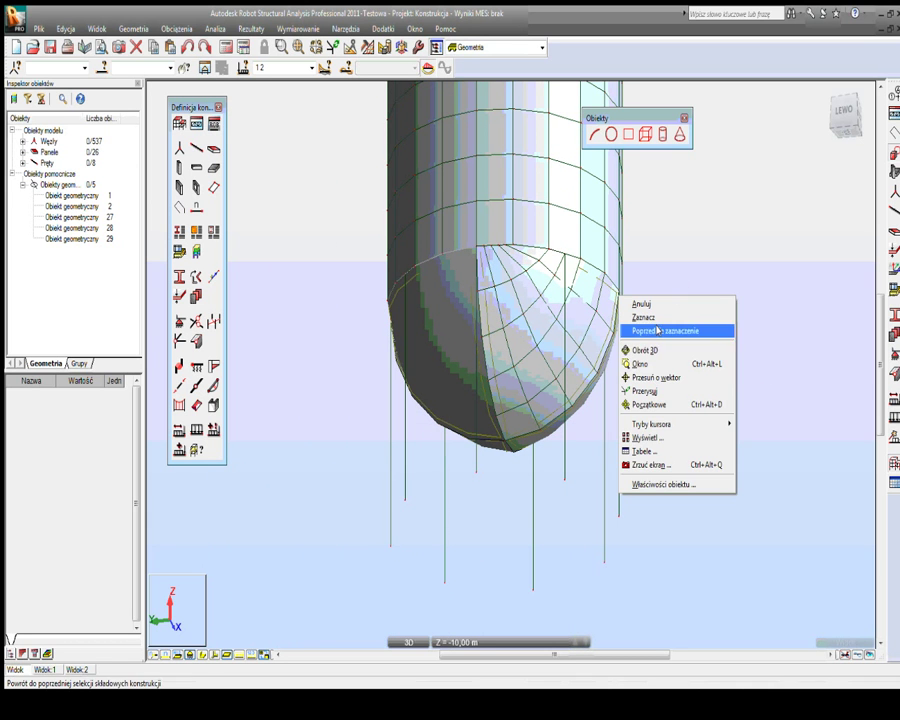
{"action": "left_click", "coordinate": [662, 349]}
{"action": "left_click_drag", "start_coordinate": [681, 231], "coordinate": [633, 323]}
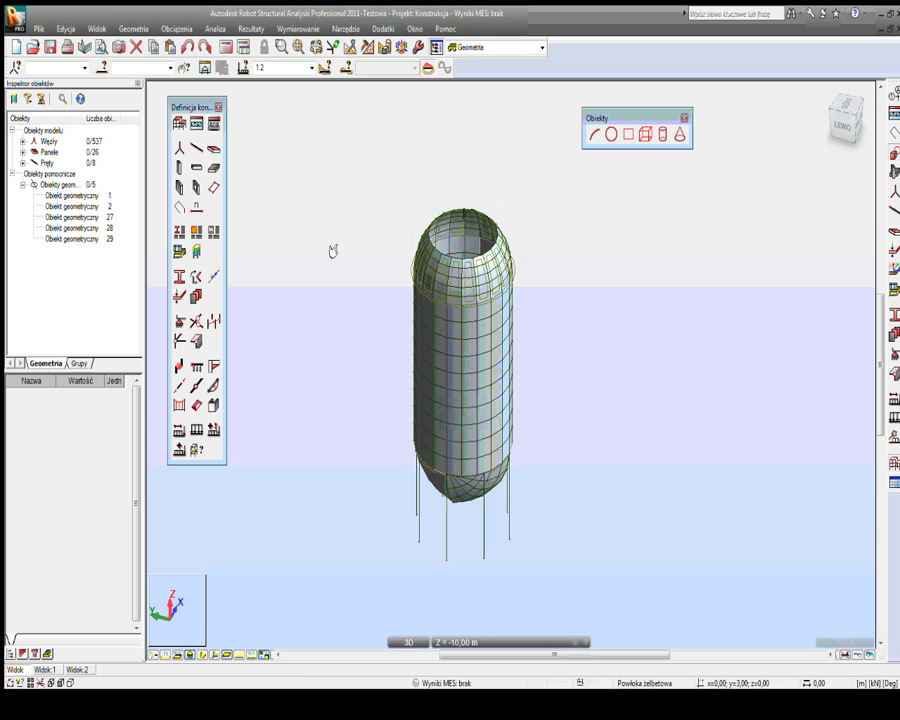
{"action": "right_click", "coordinate": [274, 250]}
{"action": "left_click", "coordinate": [325, 301]}
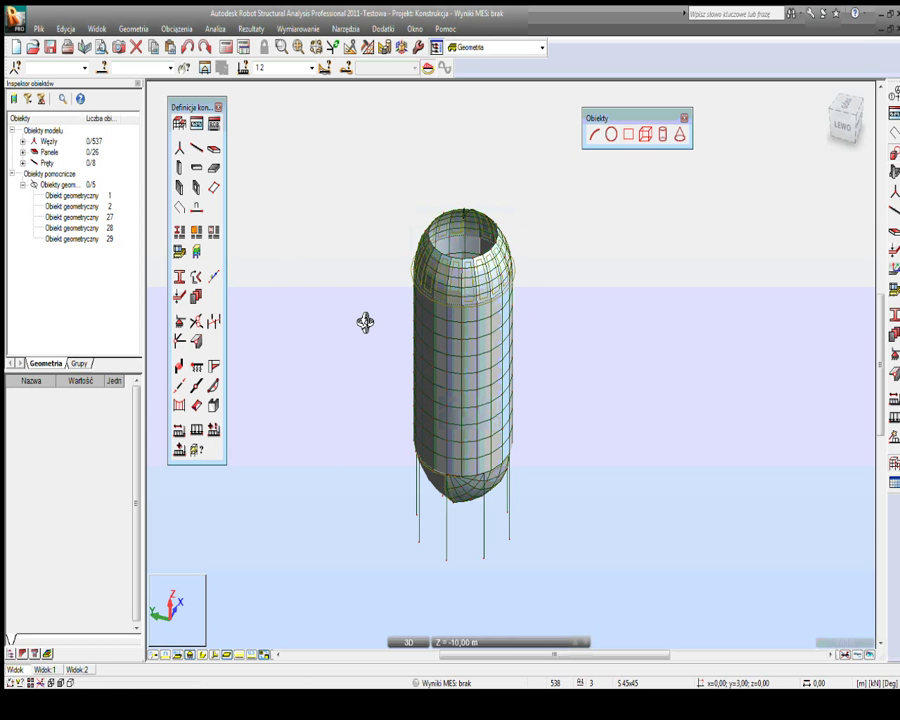
{"action": "left_click_drag", "start_coordinate": [365, 321], "coordinate": [446, 191]}
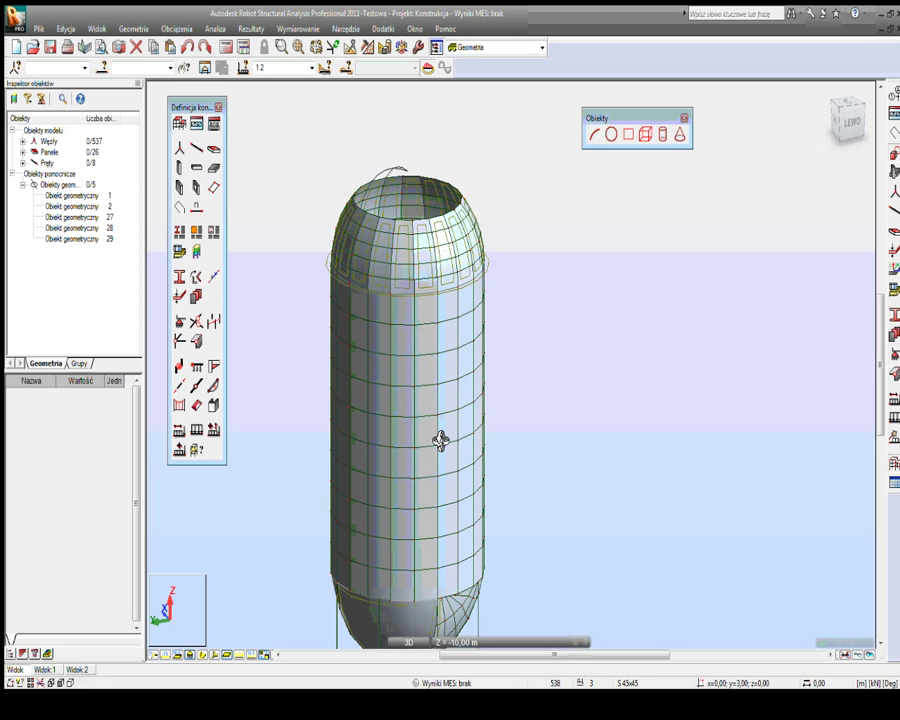
{"action": "middle_click_drag", "start_coordinate": [454, 526], "coordinate": [456, 416]}
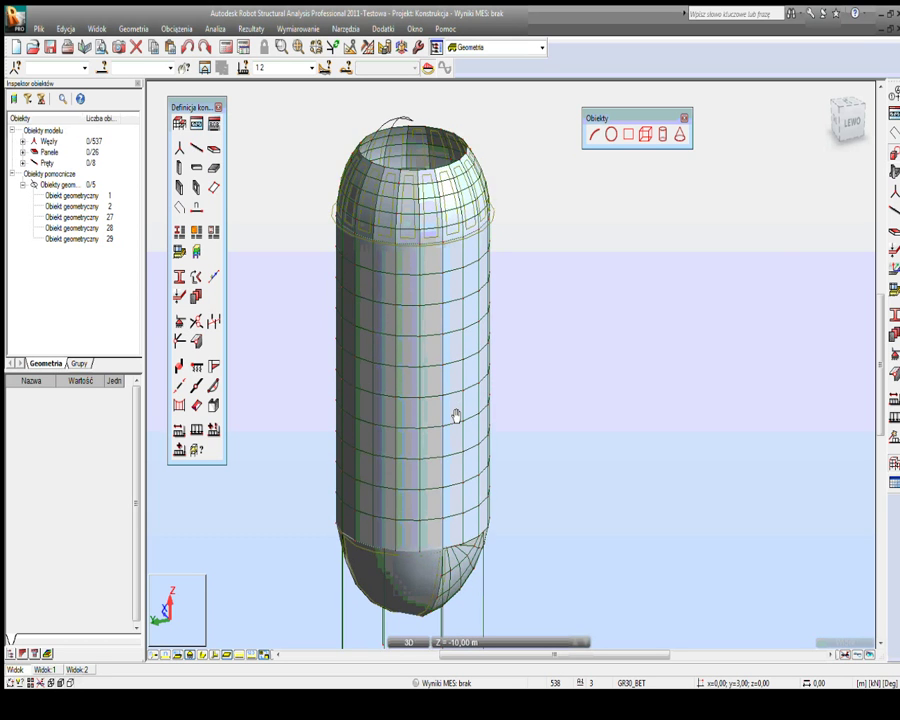
{"action": "scroll", "coordinate": [456, 416], "scroll_direction": "down", "scroll_amount": 1}
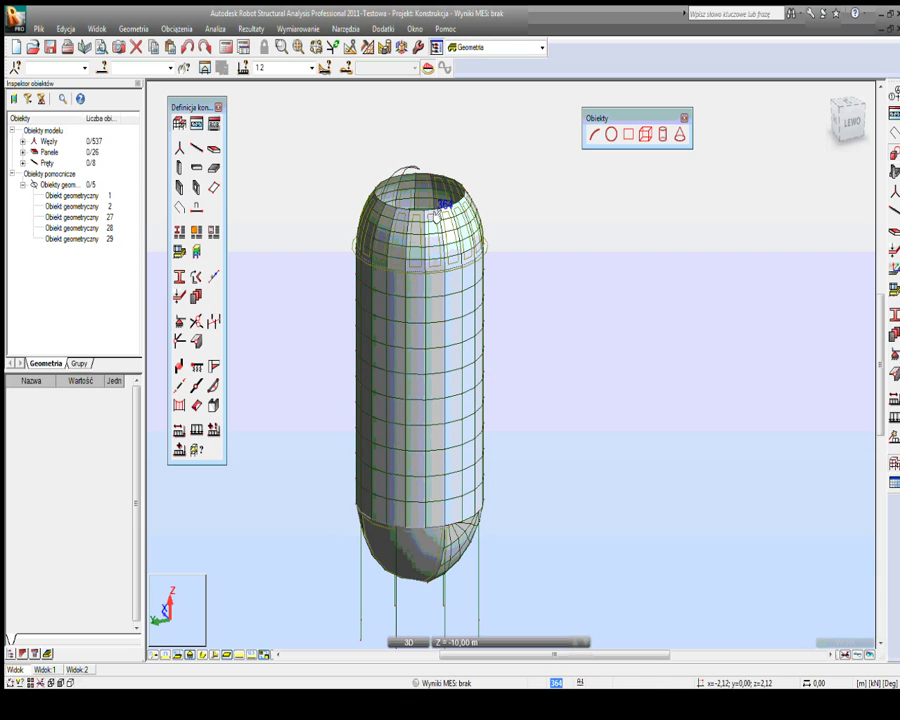